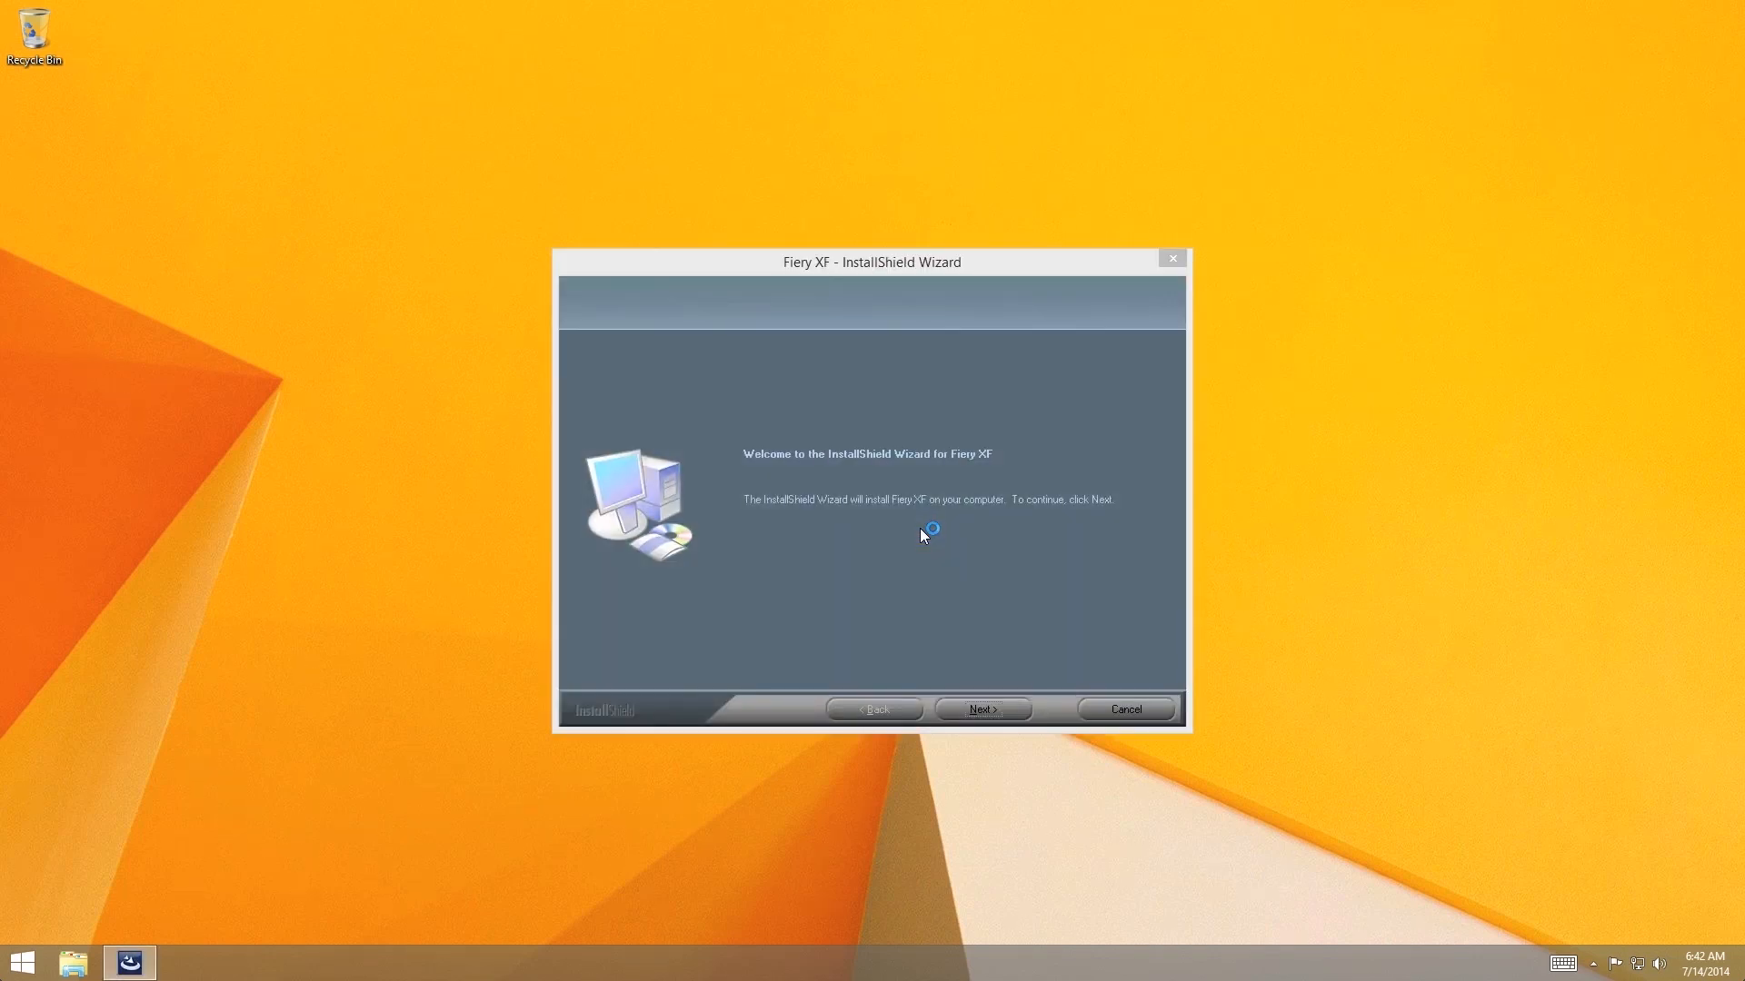
# Step: Install Fiery XF in the default folder with the Typical setup, through dongle initialization
pyautogui.click(981, 710)
pyautogui.click(940, 626)
pyautogui.click(988, 712)
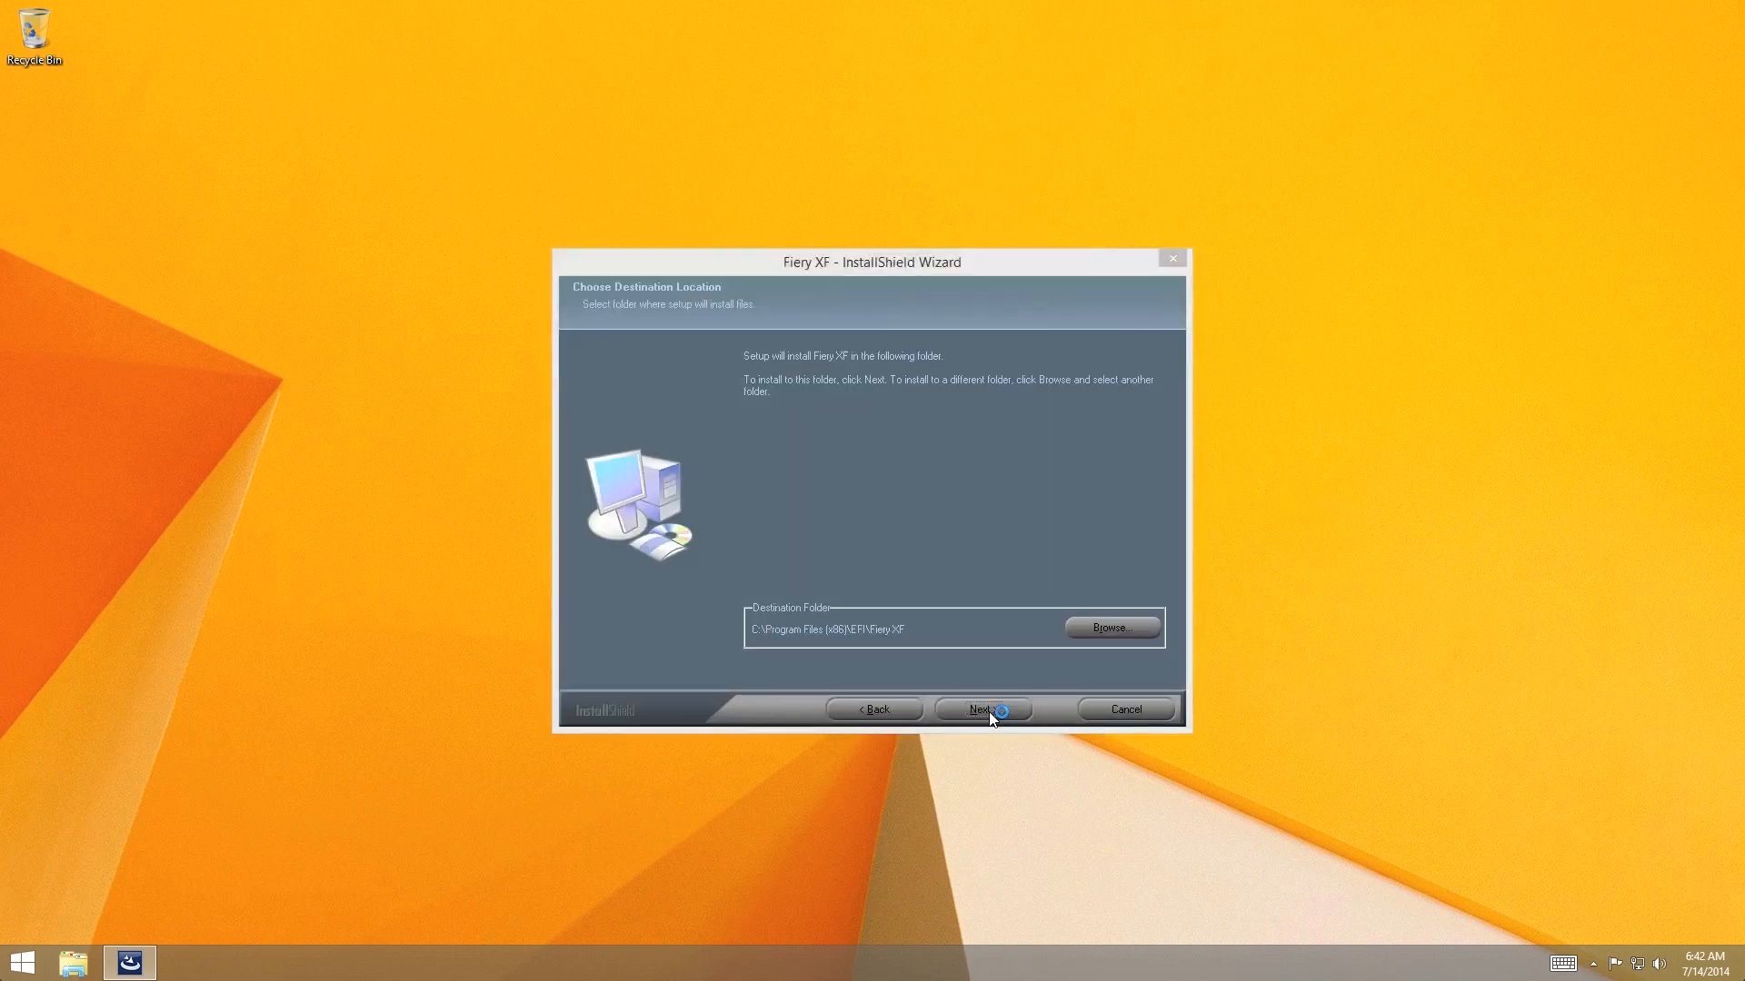
pyautogui.click(988, 712)
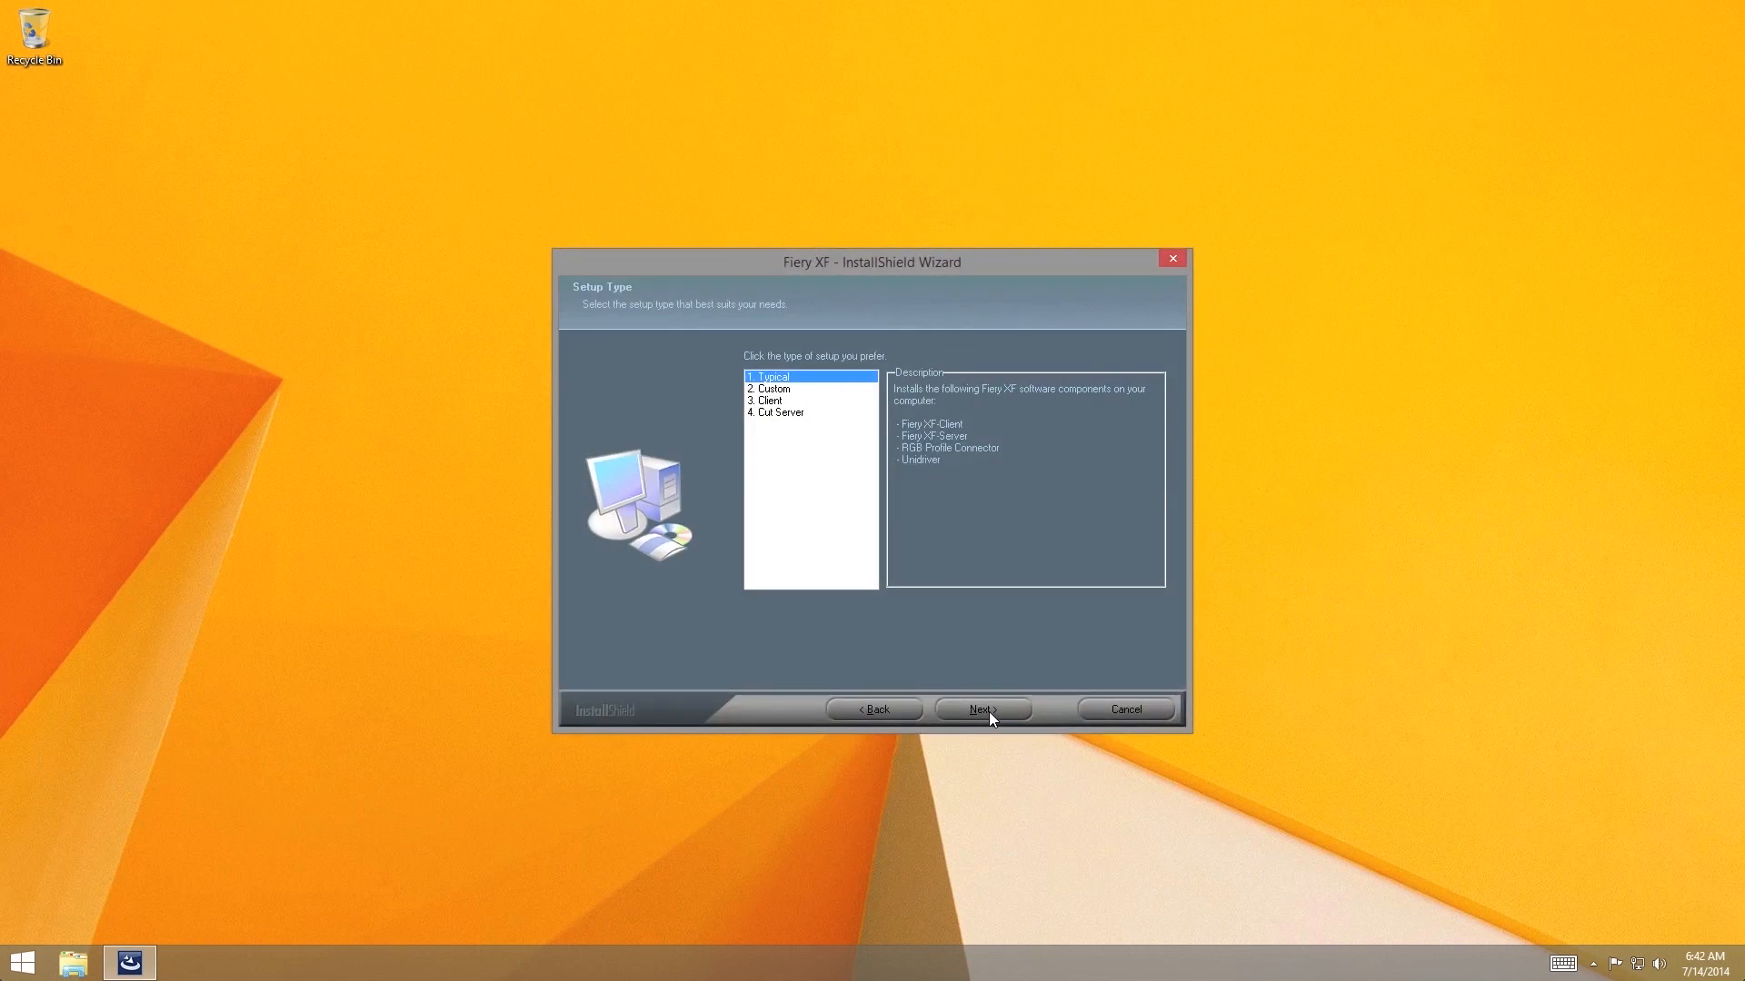
pyautogui.click(988, 711)
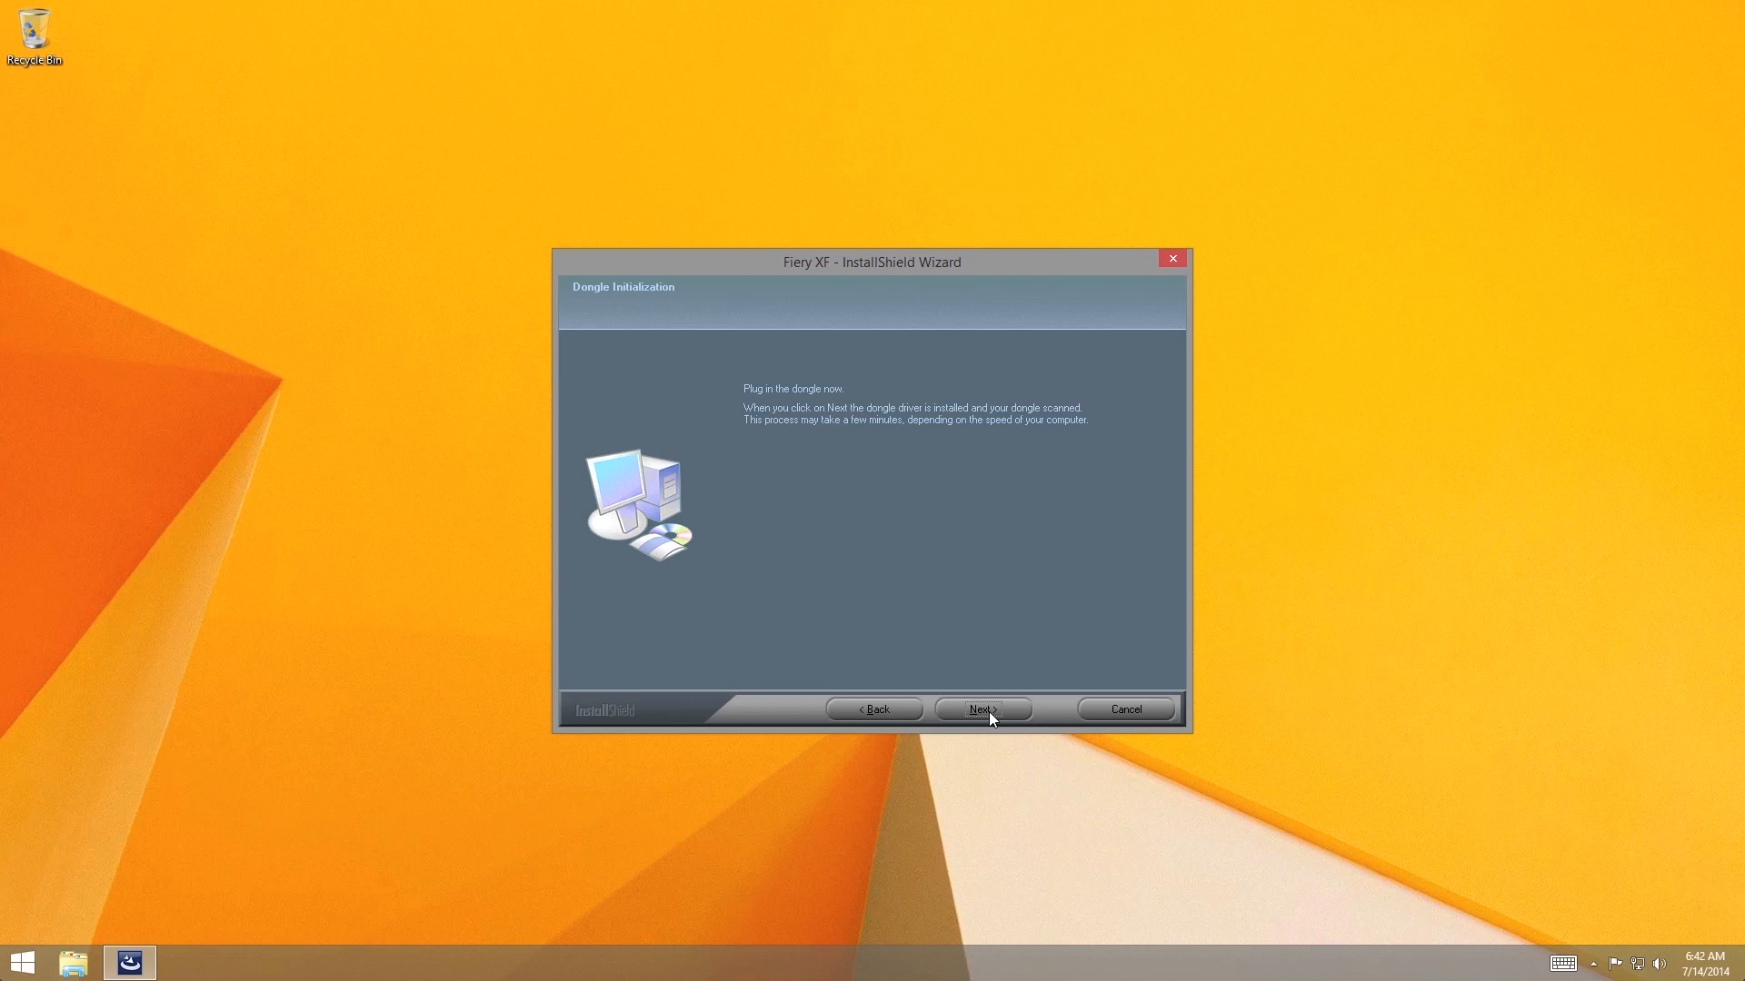
pyautogui.click(989, 712)
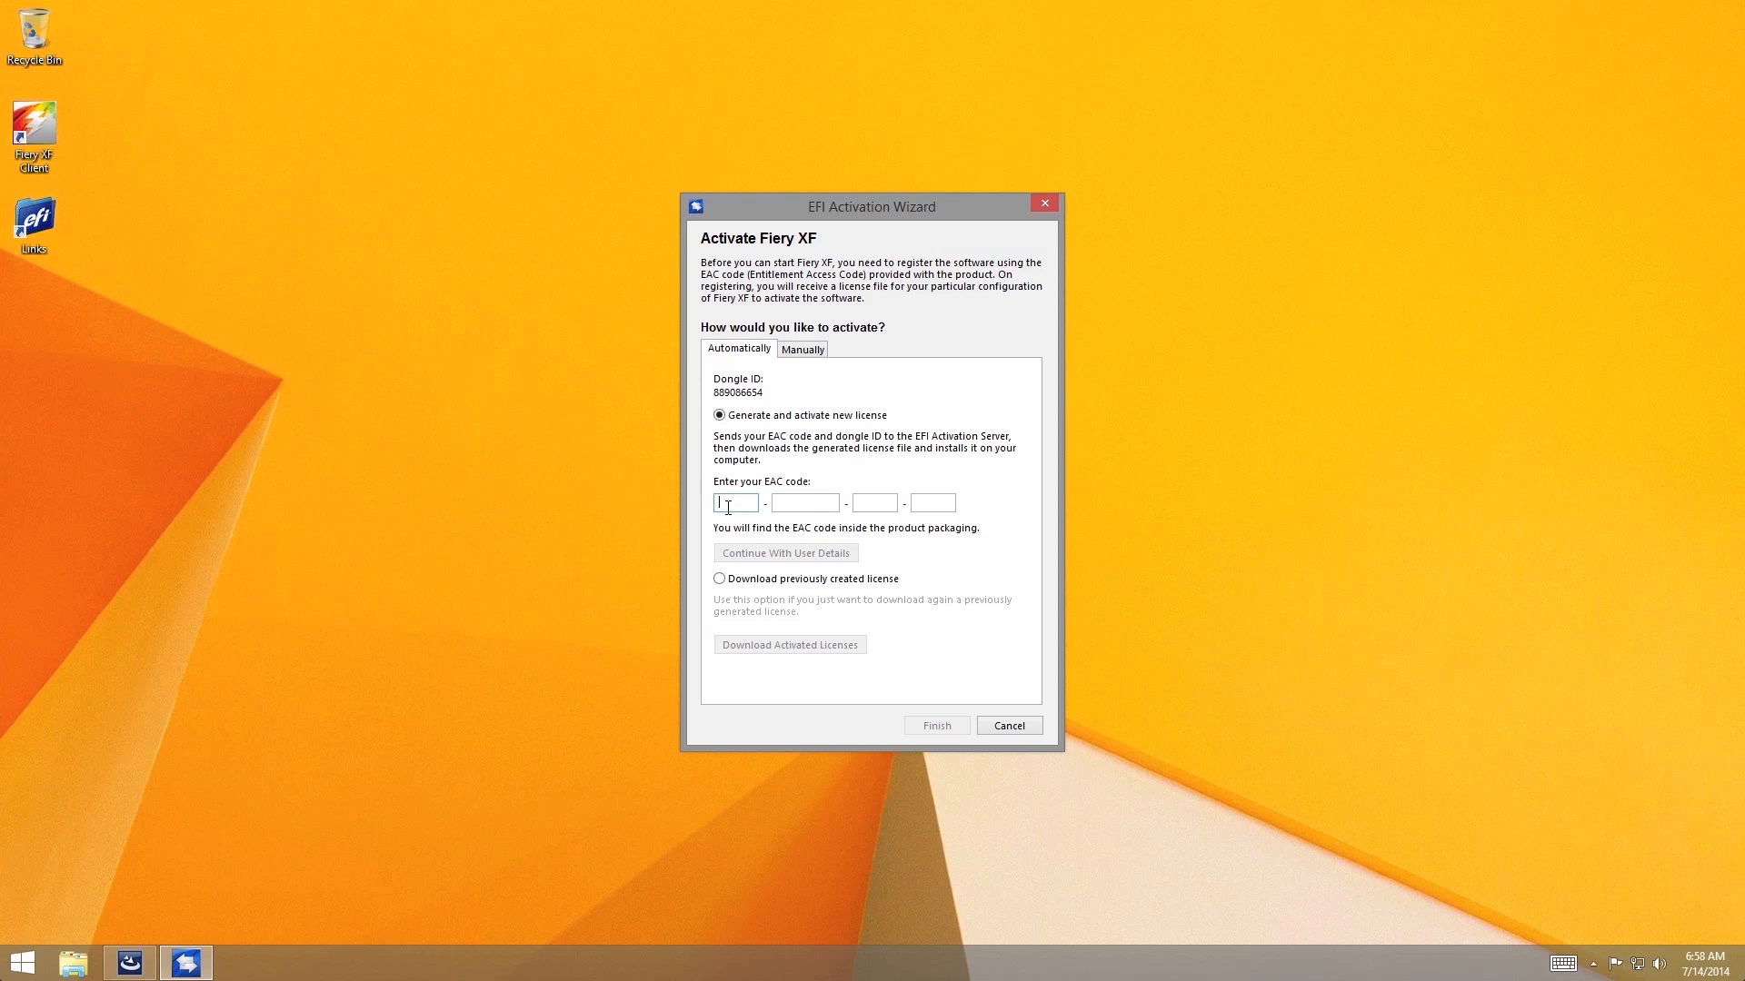
# Step: Enter the EAC activation code and continue to the registration form
pyautogui.click(752, 556)
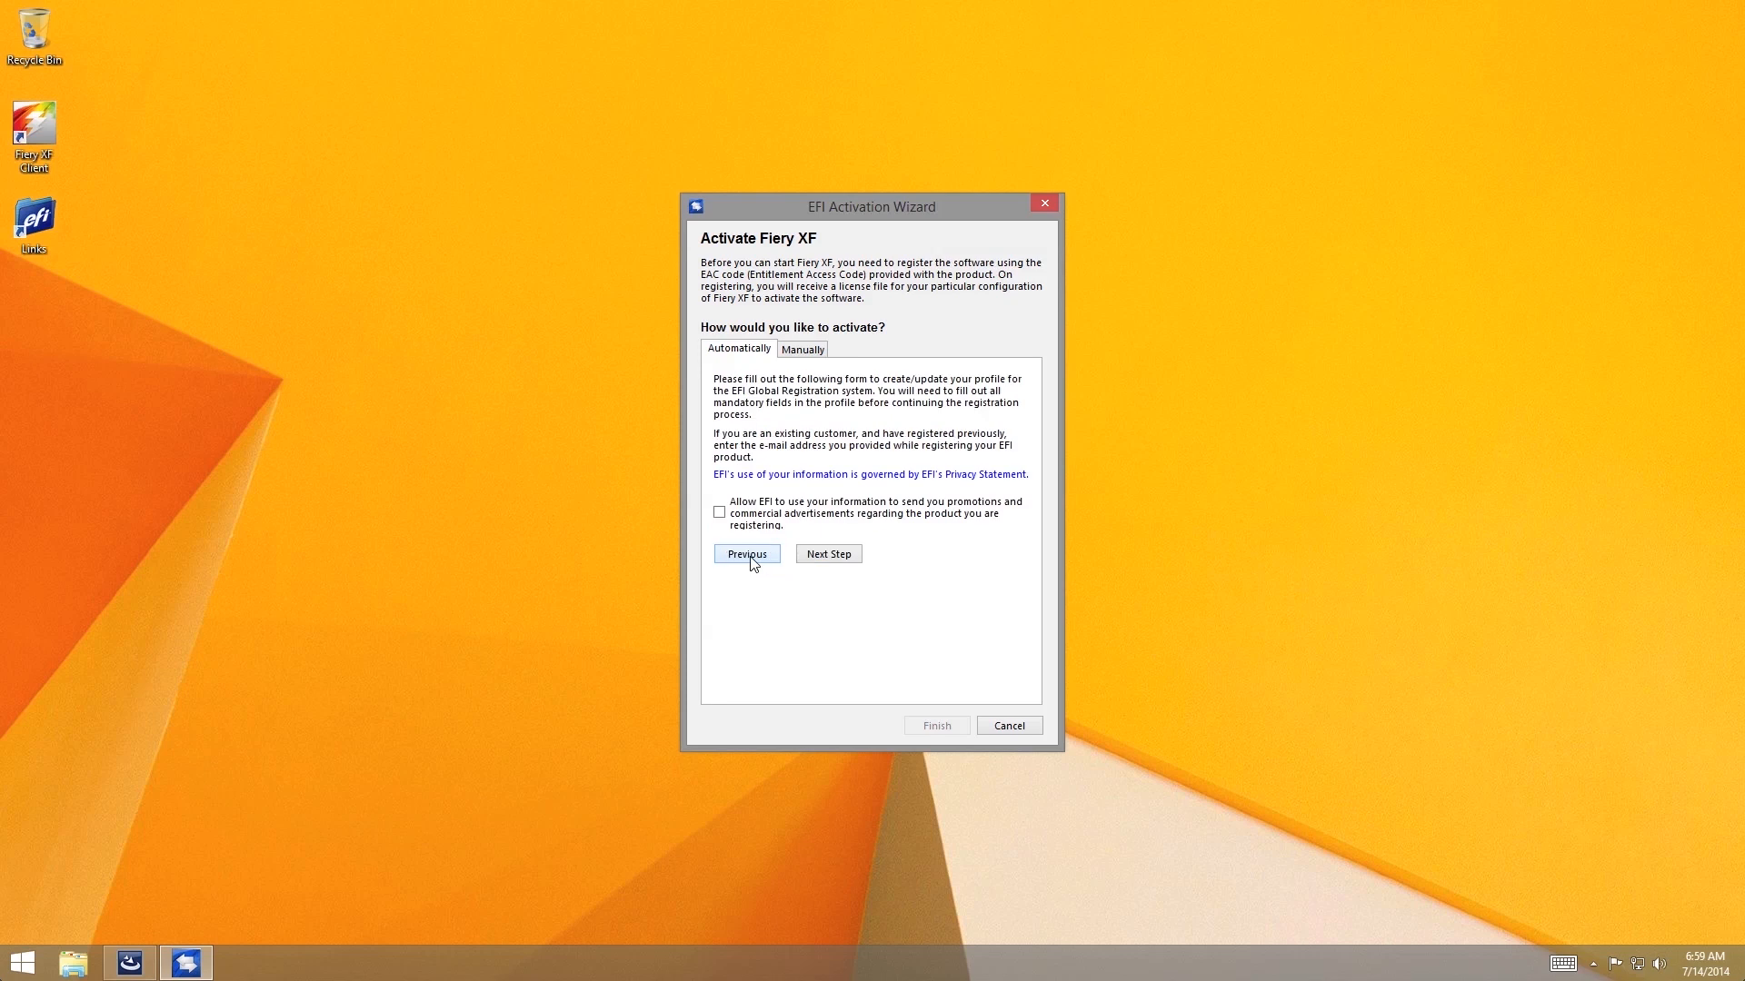
pyautogui.click(828, 554)
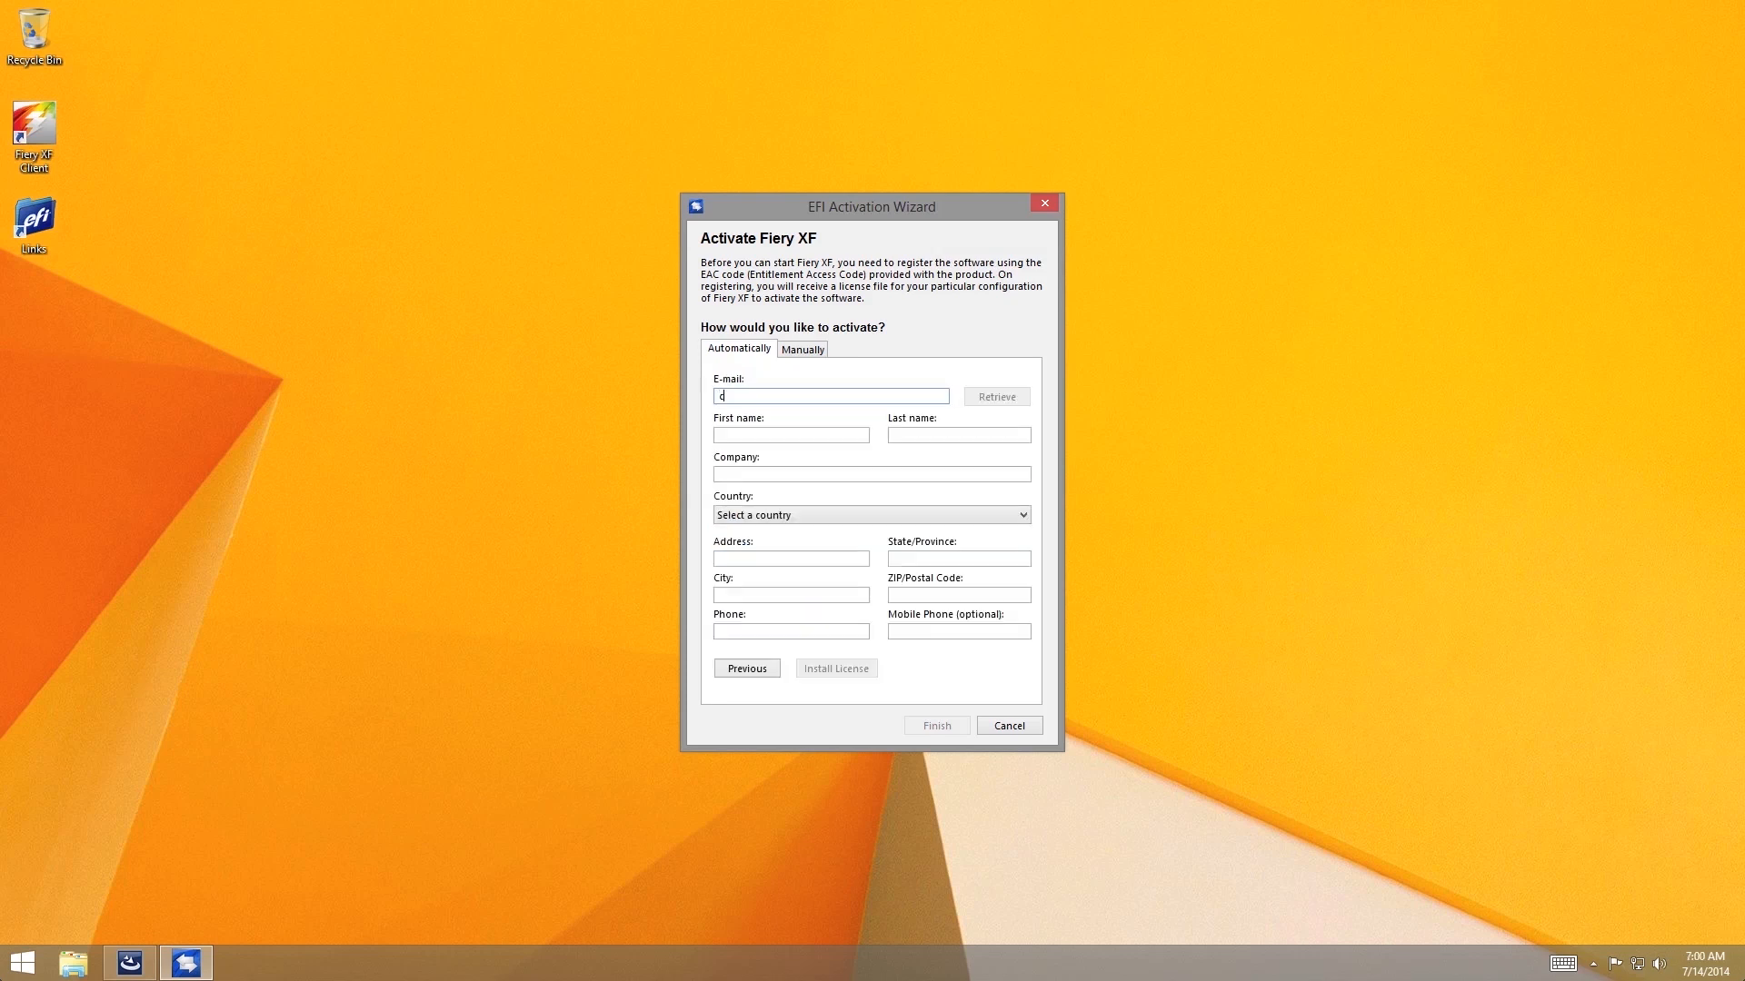
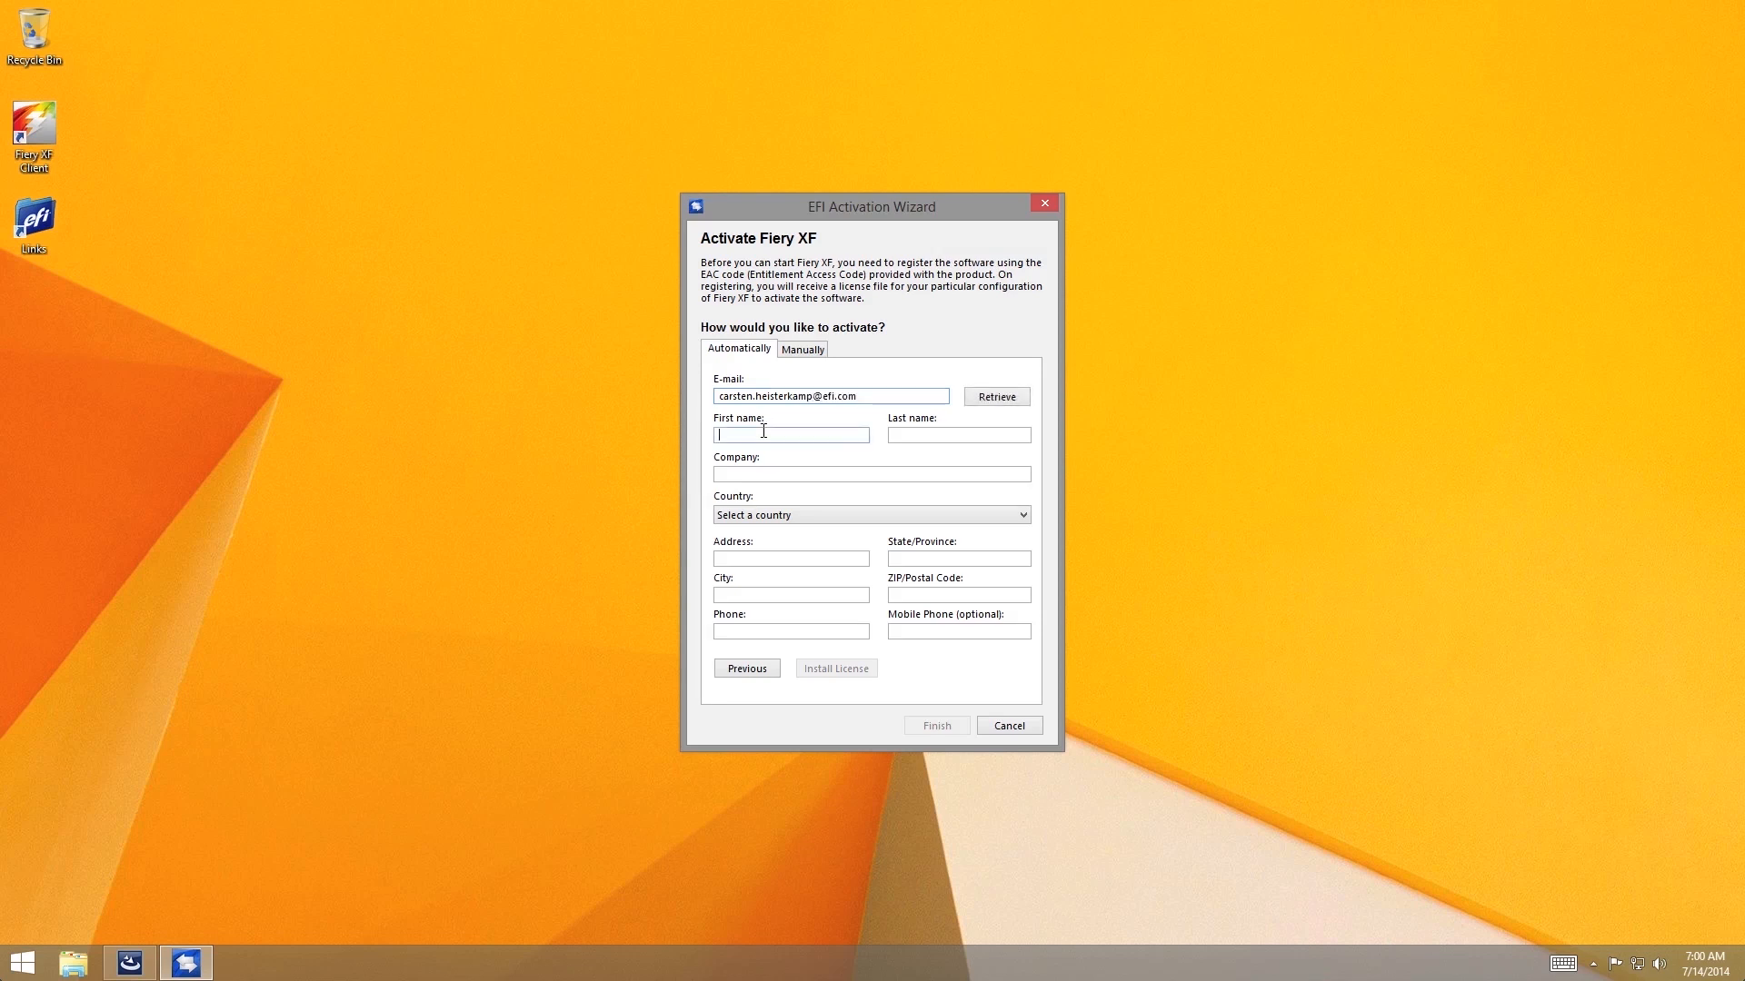
# Step: Retrieve the registered details with the user's e-mail and install the Fiery XF license
pyautogui.click(1004, 402)
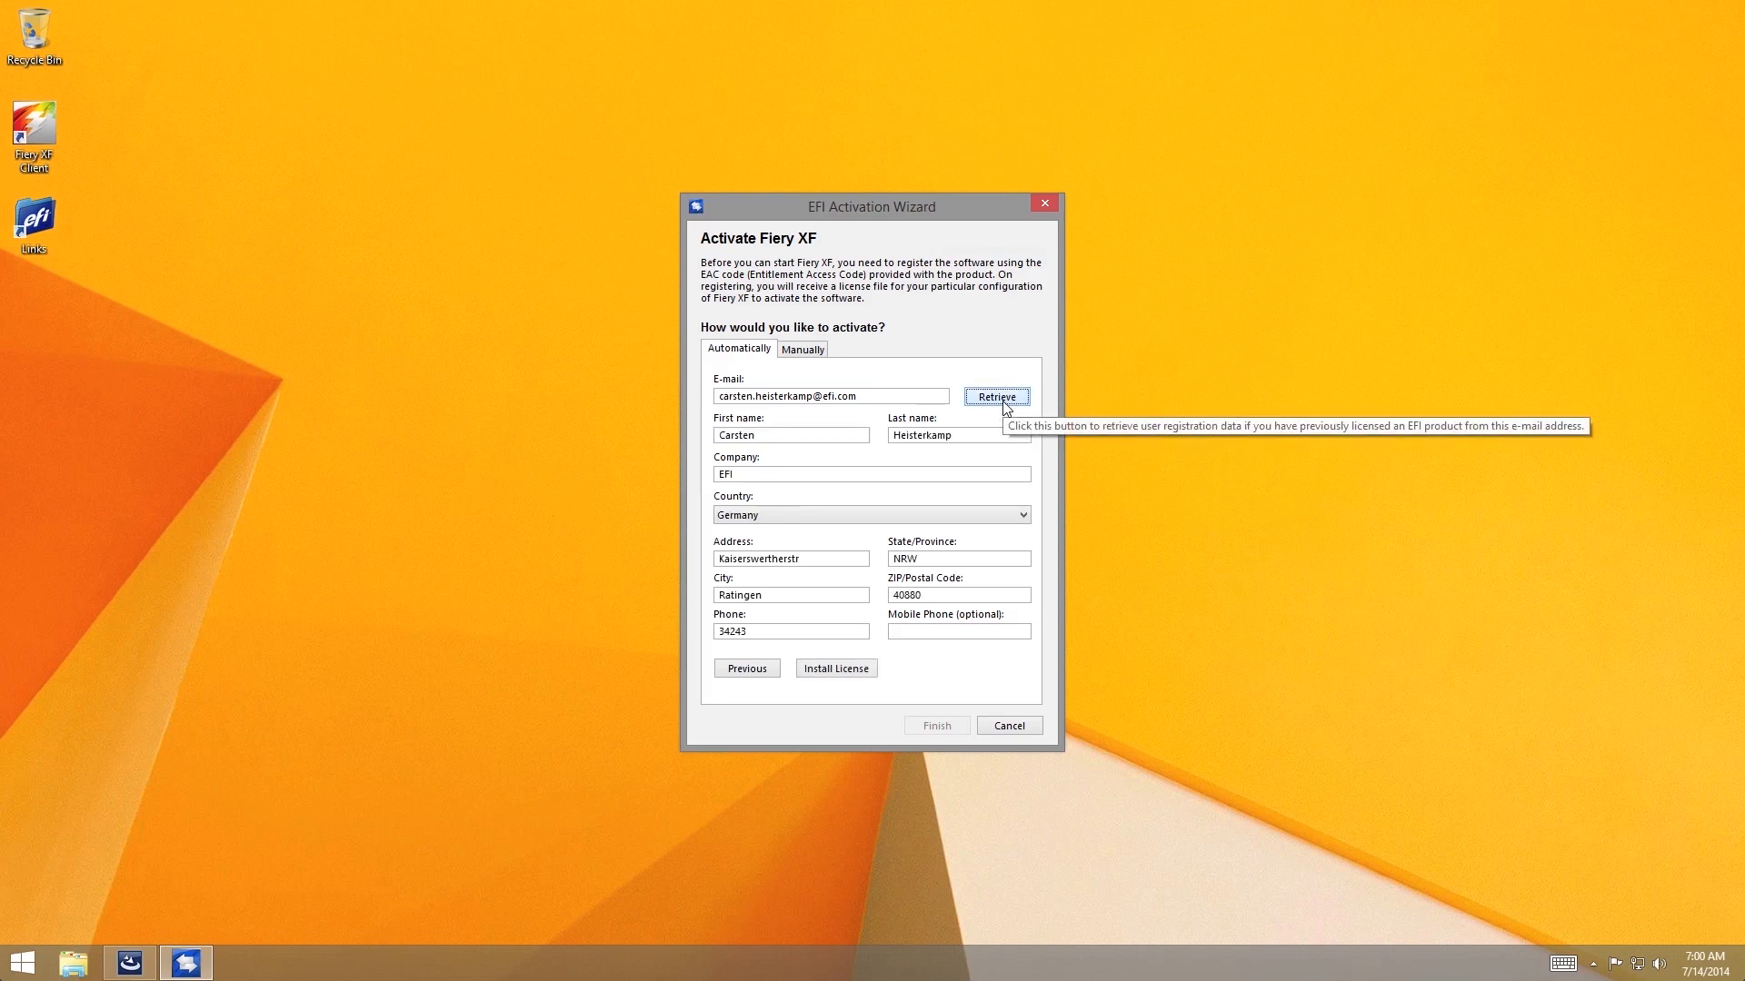
pyautogui.click(830, 671)
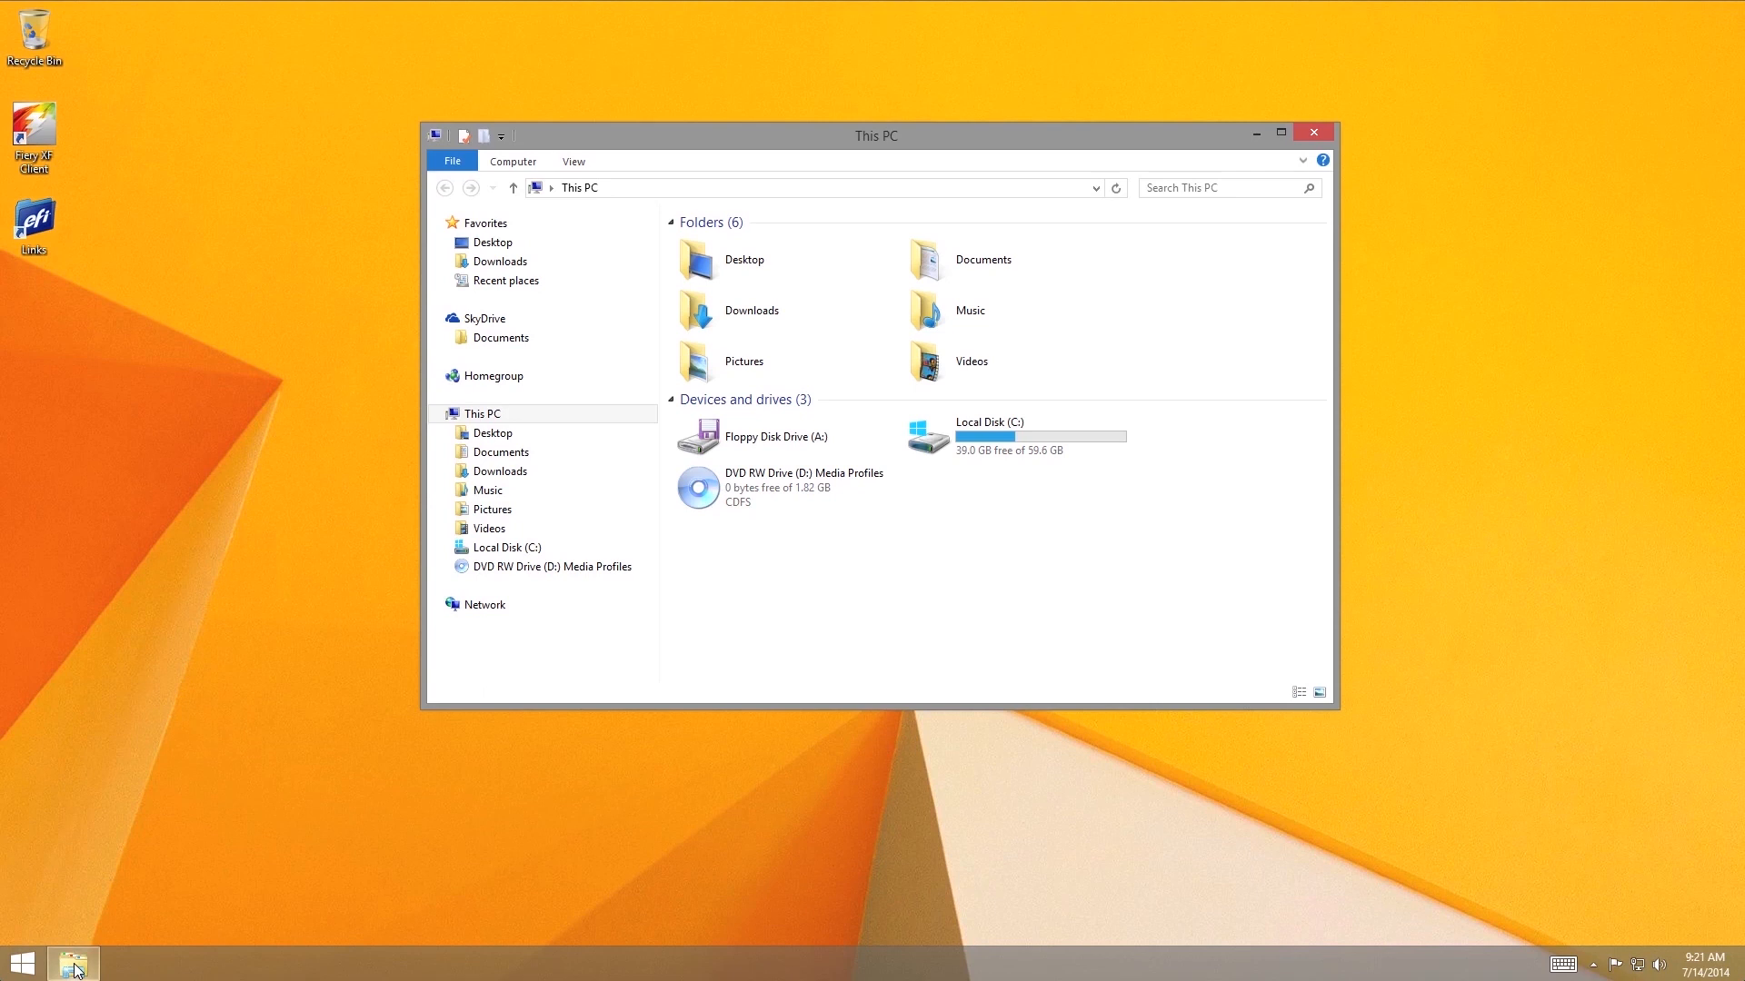
# Step: Launch the Media Profiles installer from the DVD drive in English
pyautogui.click(707, 496)
pyautogui.doubleClick(705, 491)
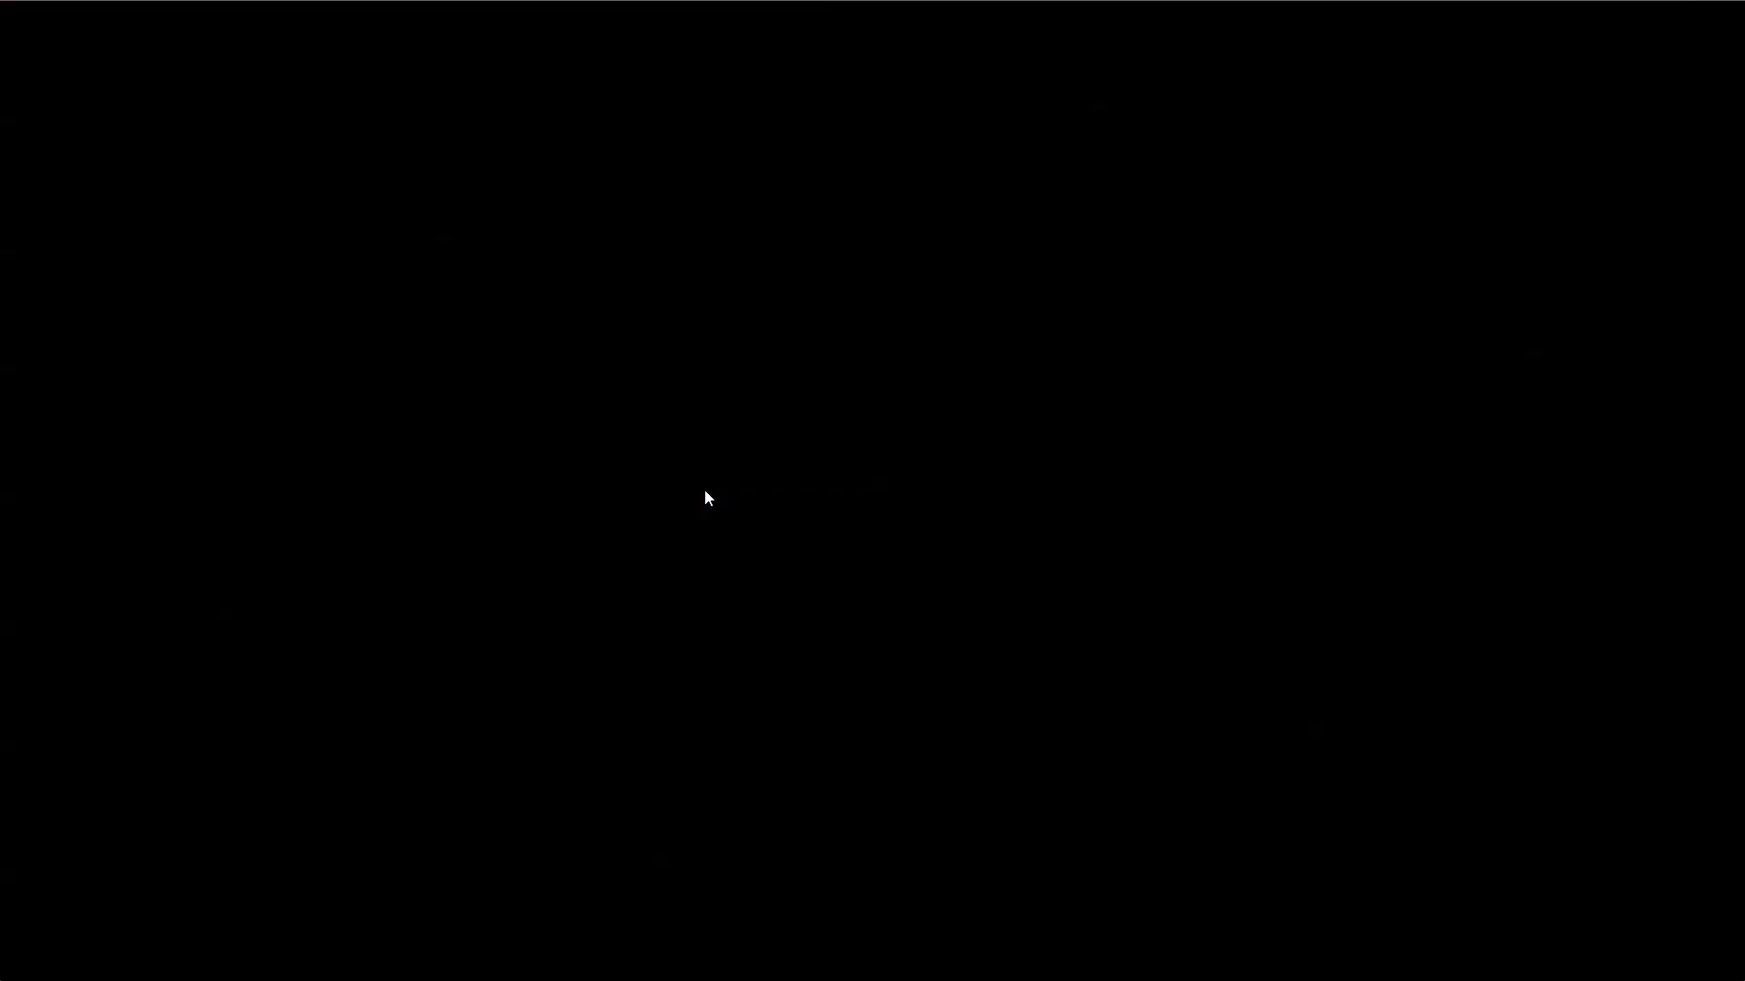
pyautogui.click(953, 519)
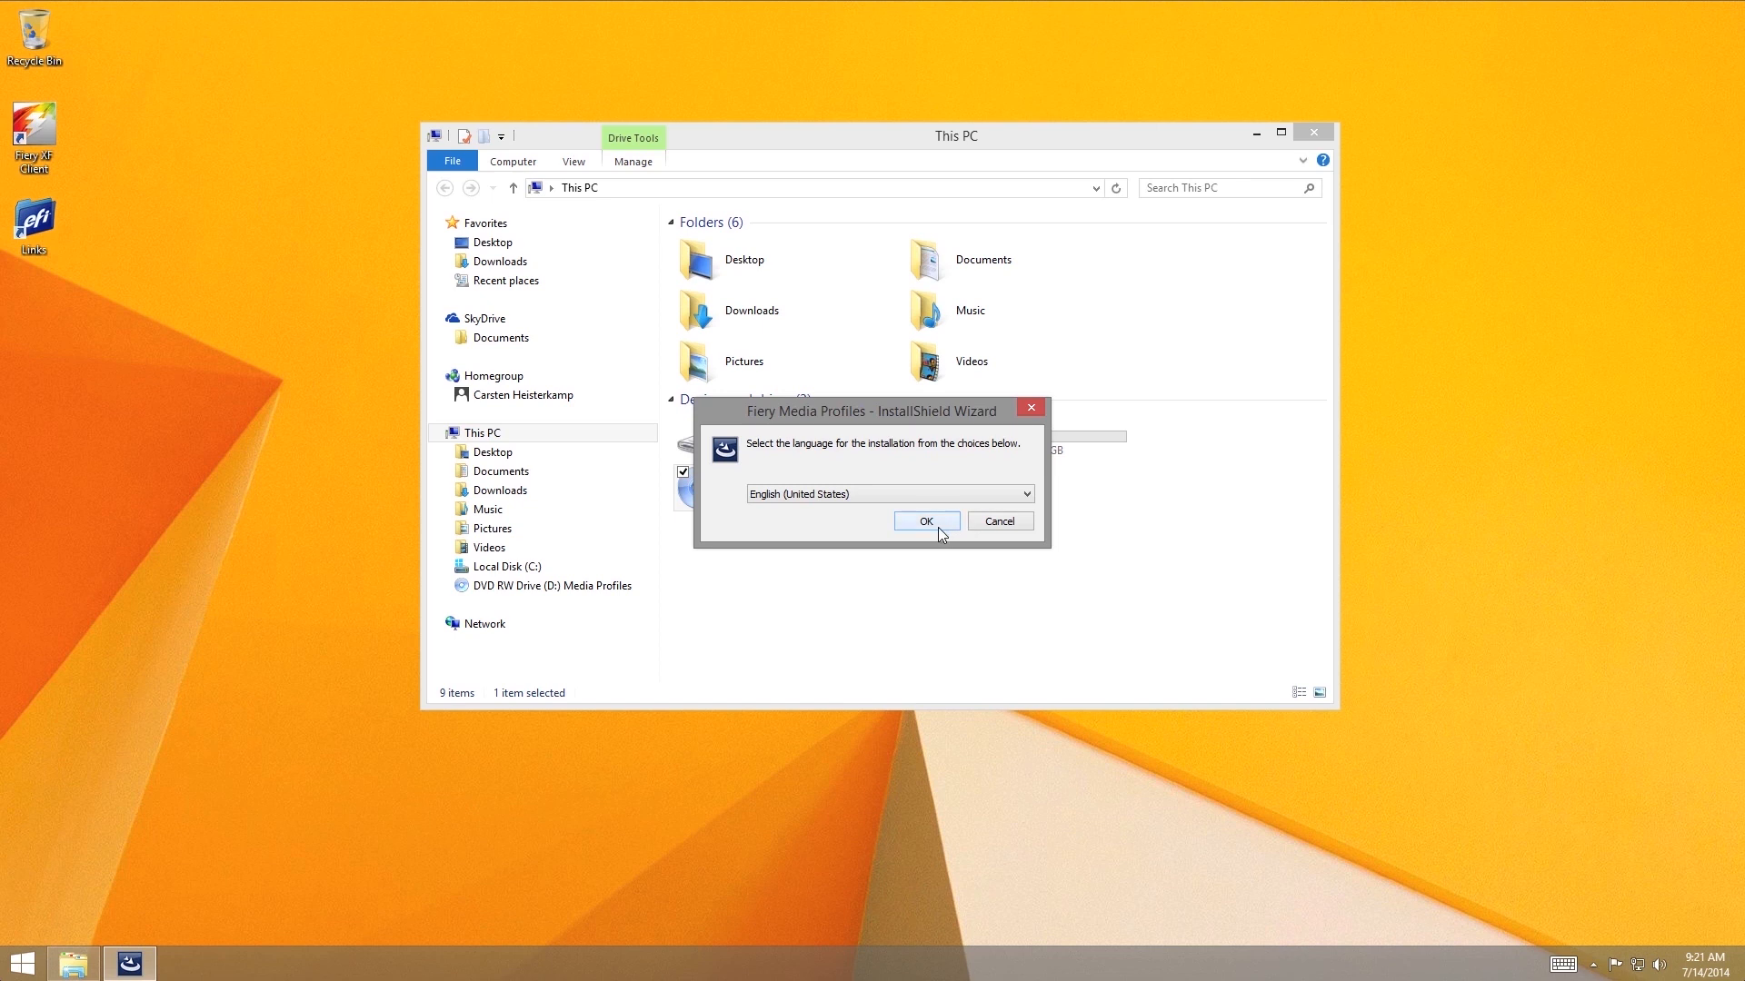
pyautogui.click(938, 527)
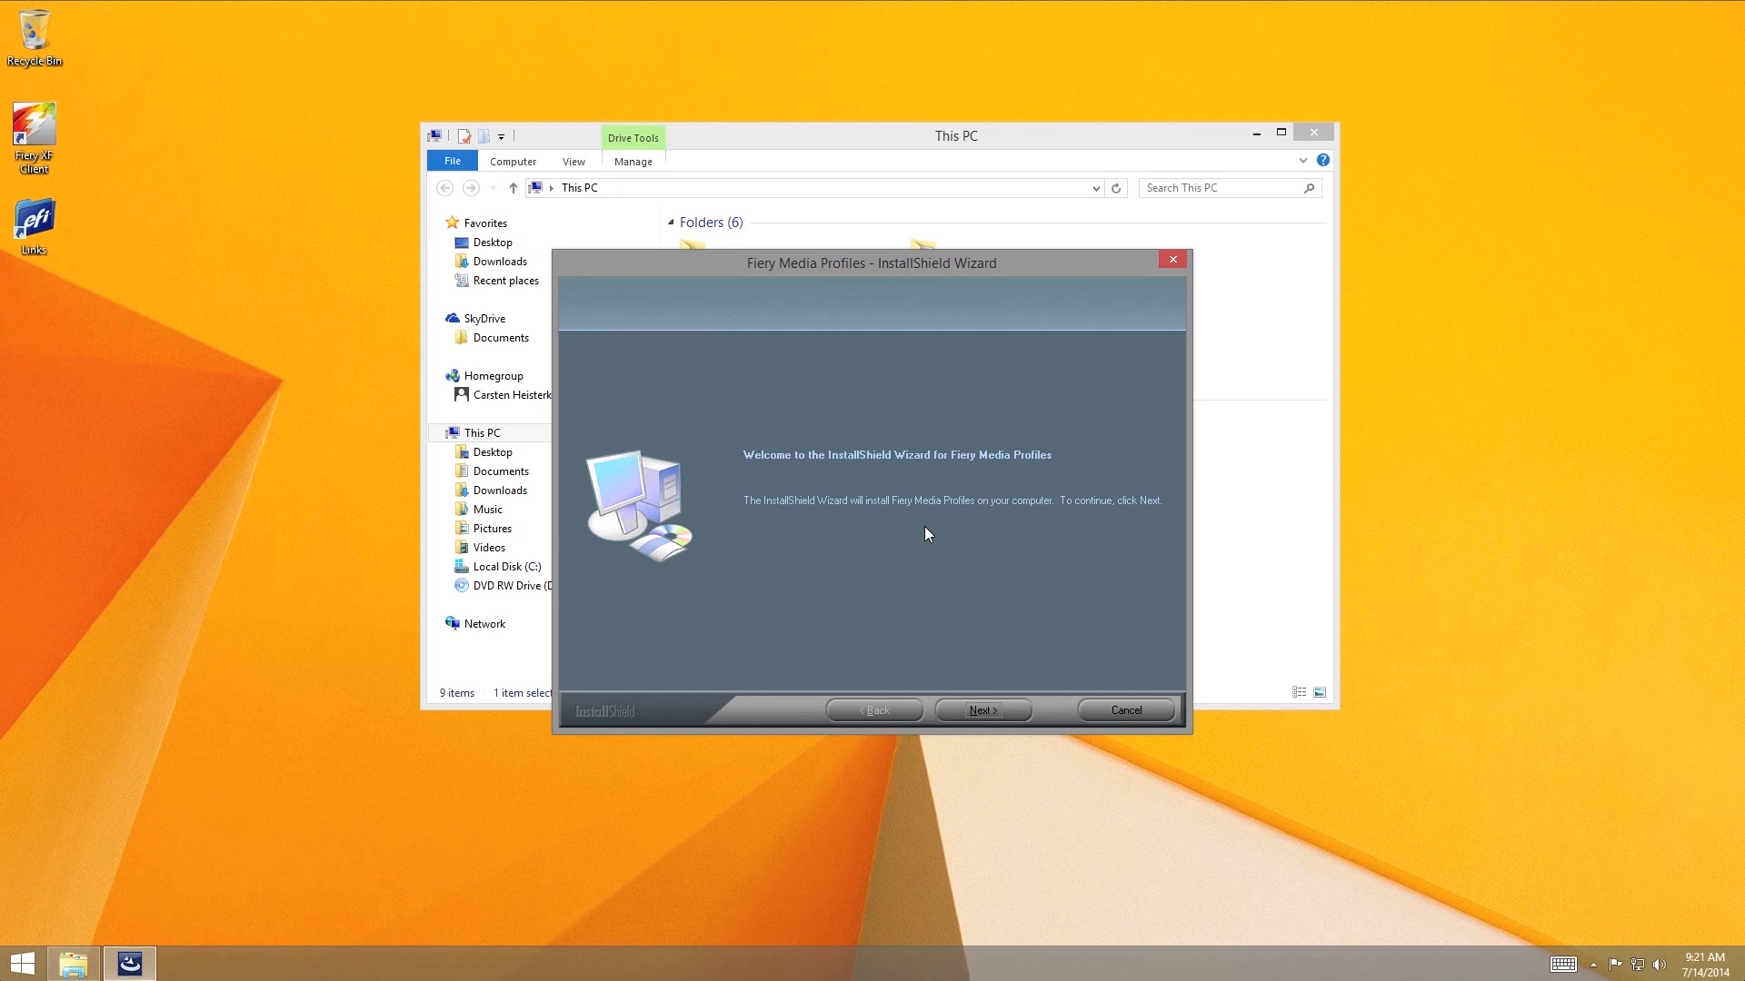
pyautogui.click(990, 710)
# Step: Choose a Custom setup with only VUTEk and VUTEk Advanced profiles and install them
pyautogui.click(778, 482)
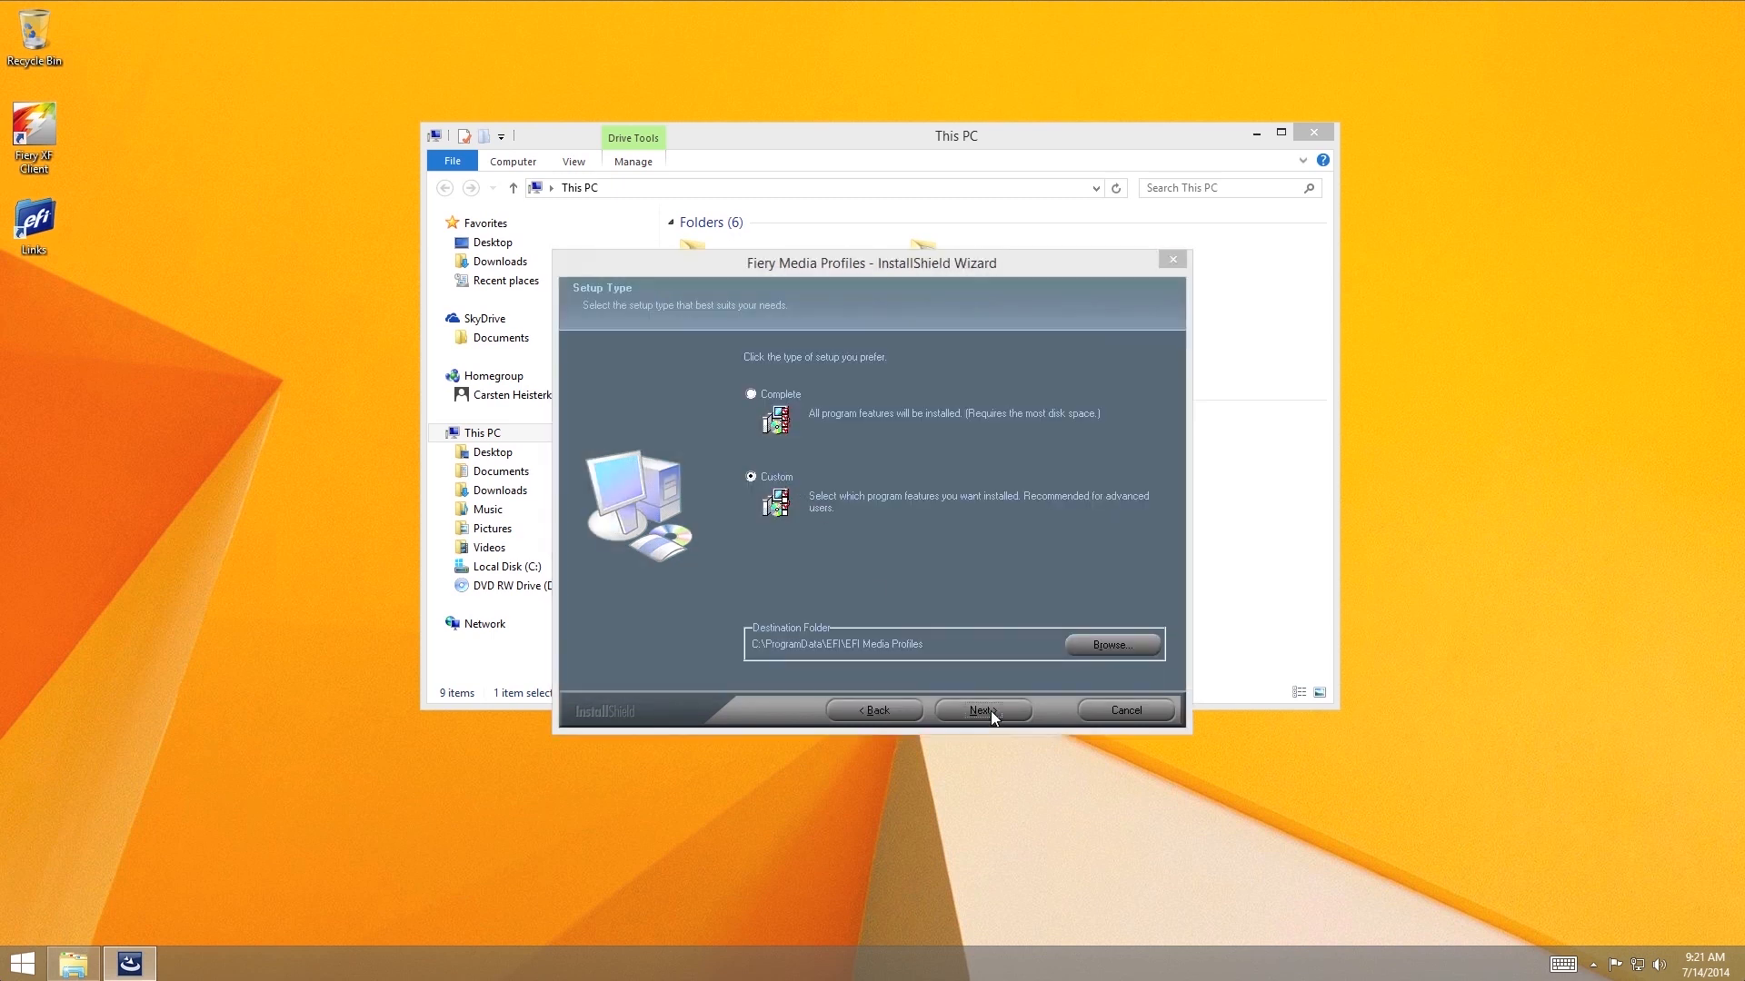
pyautogui.click(990, 710)
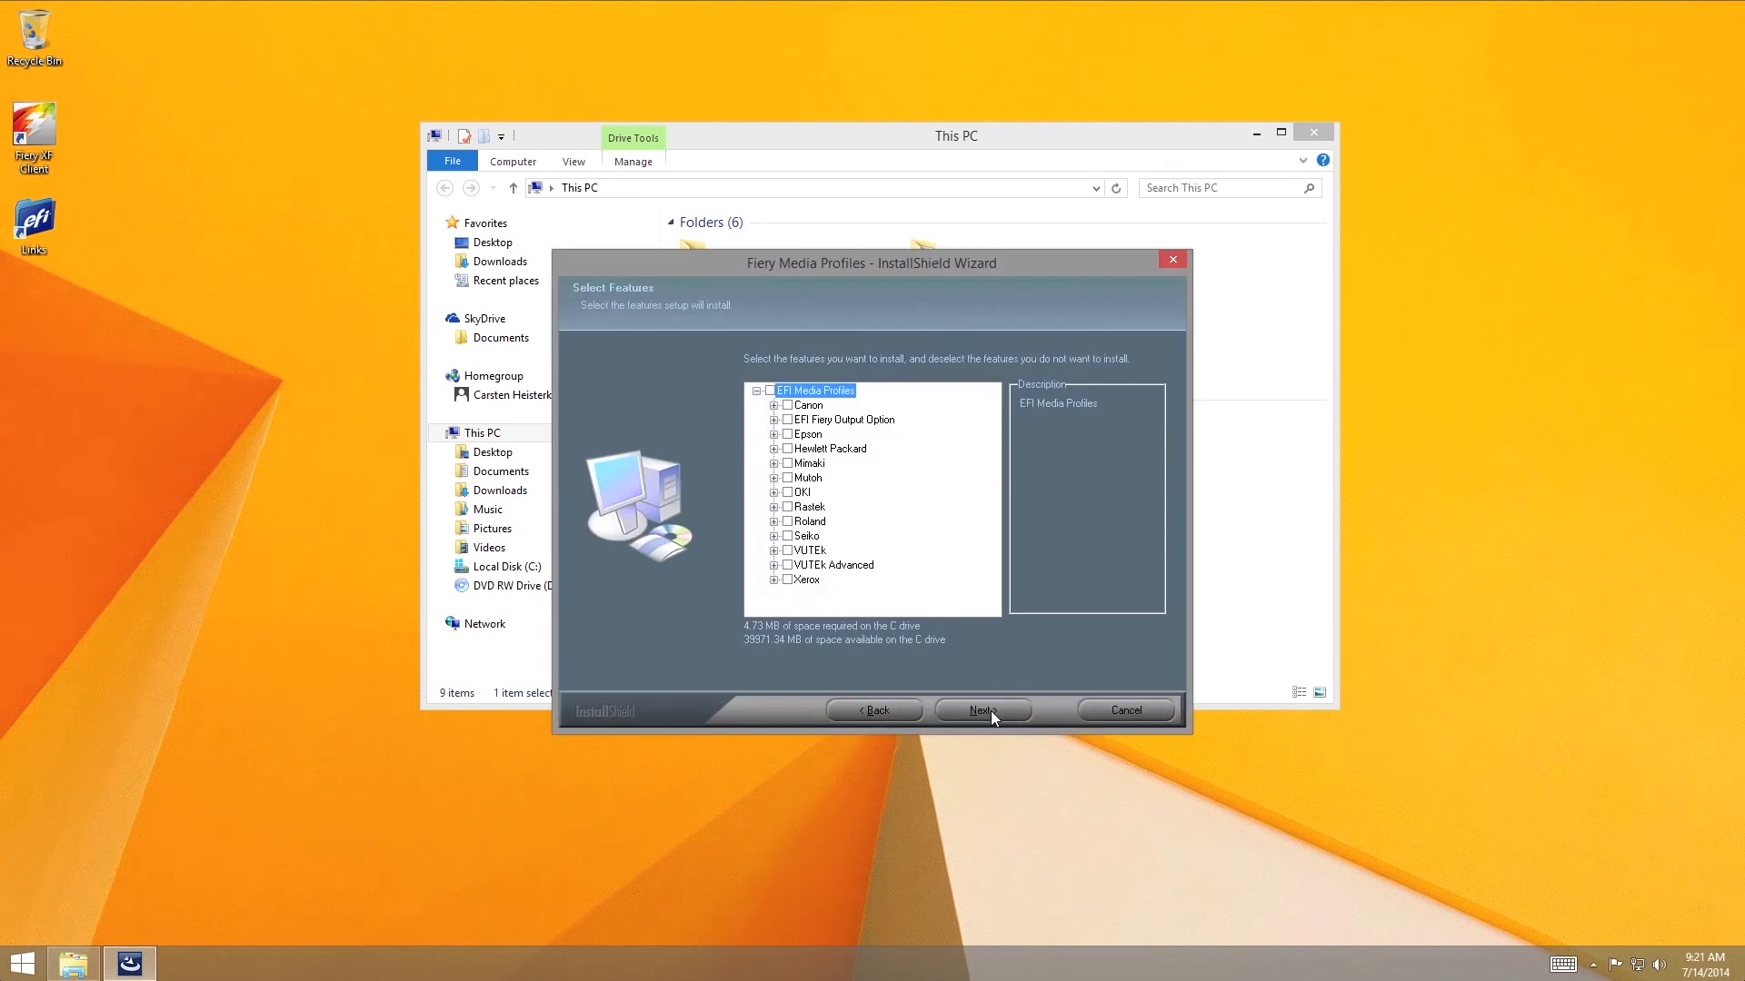
pyautogui.click(787, 565)
pyautogui.click(787, 550)
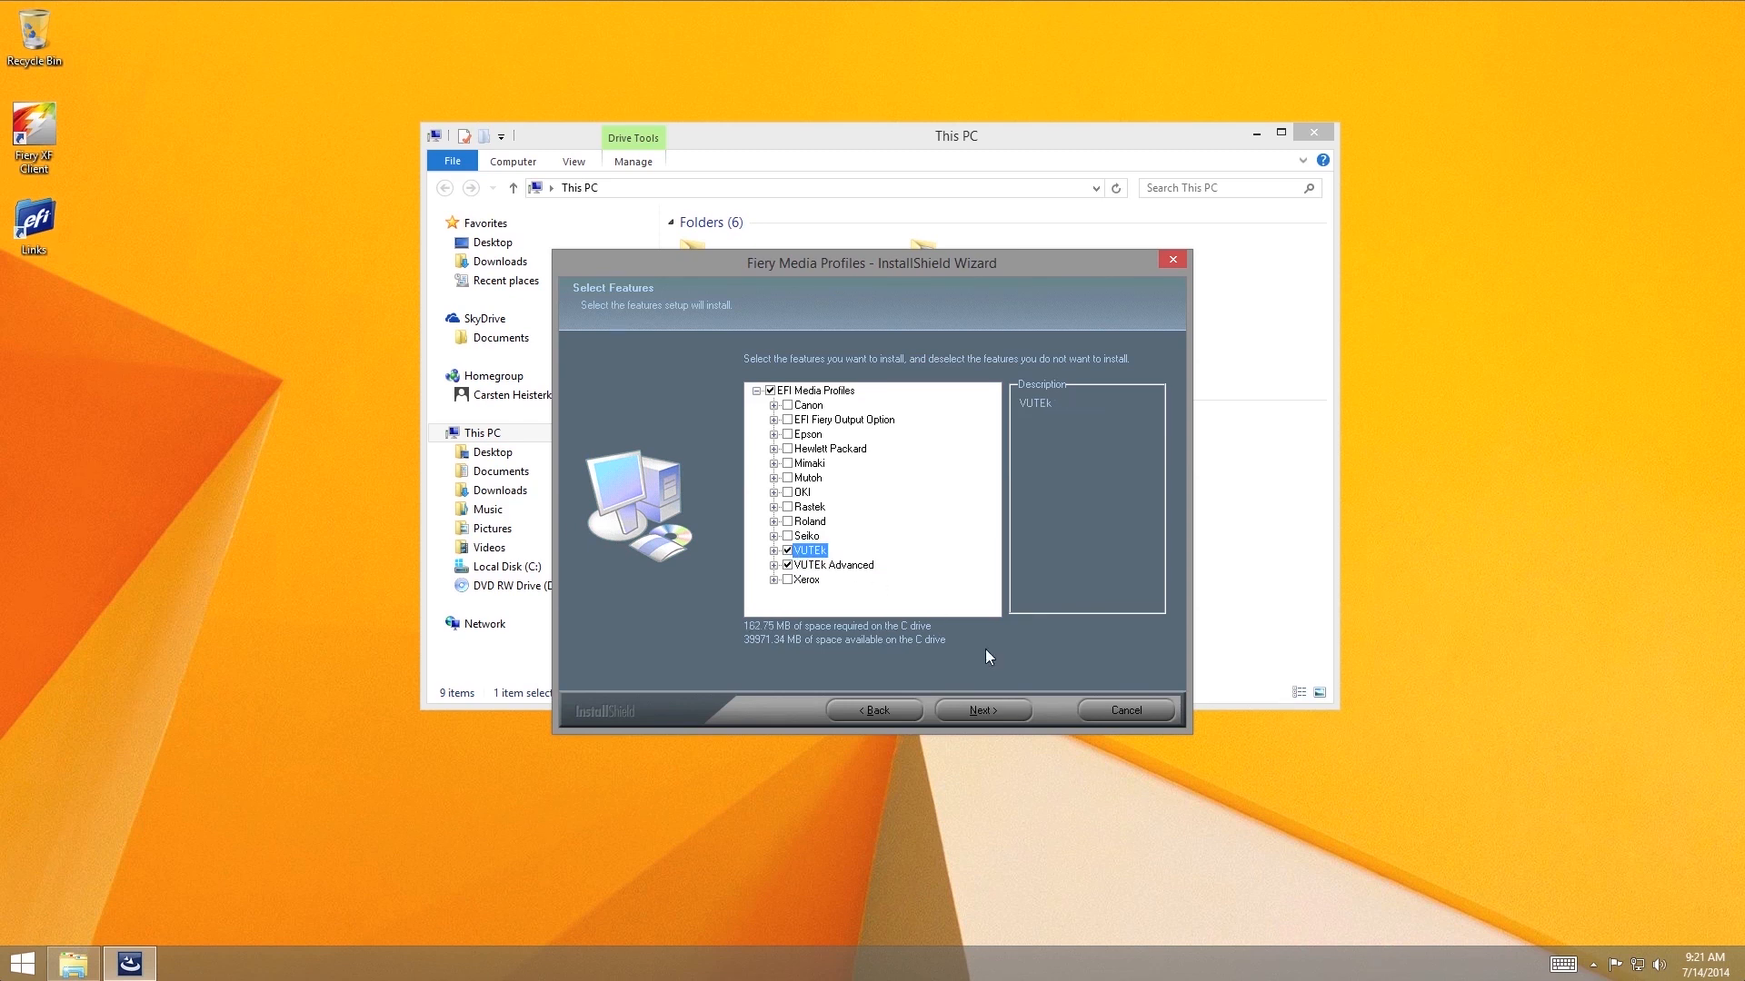
pyautogui.click(994, 707)
pyautogui.click(994, 707)
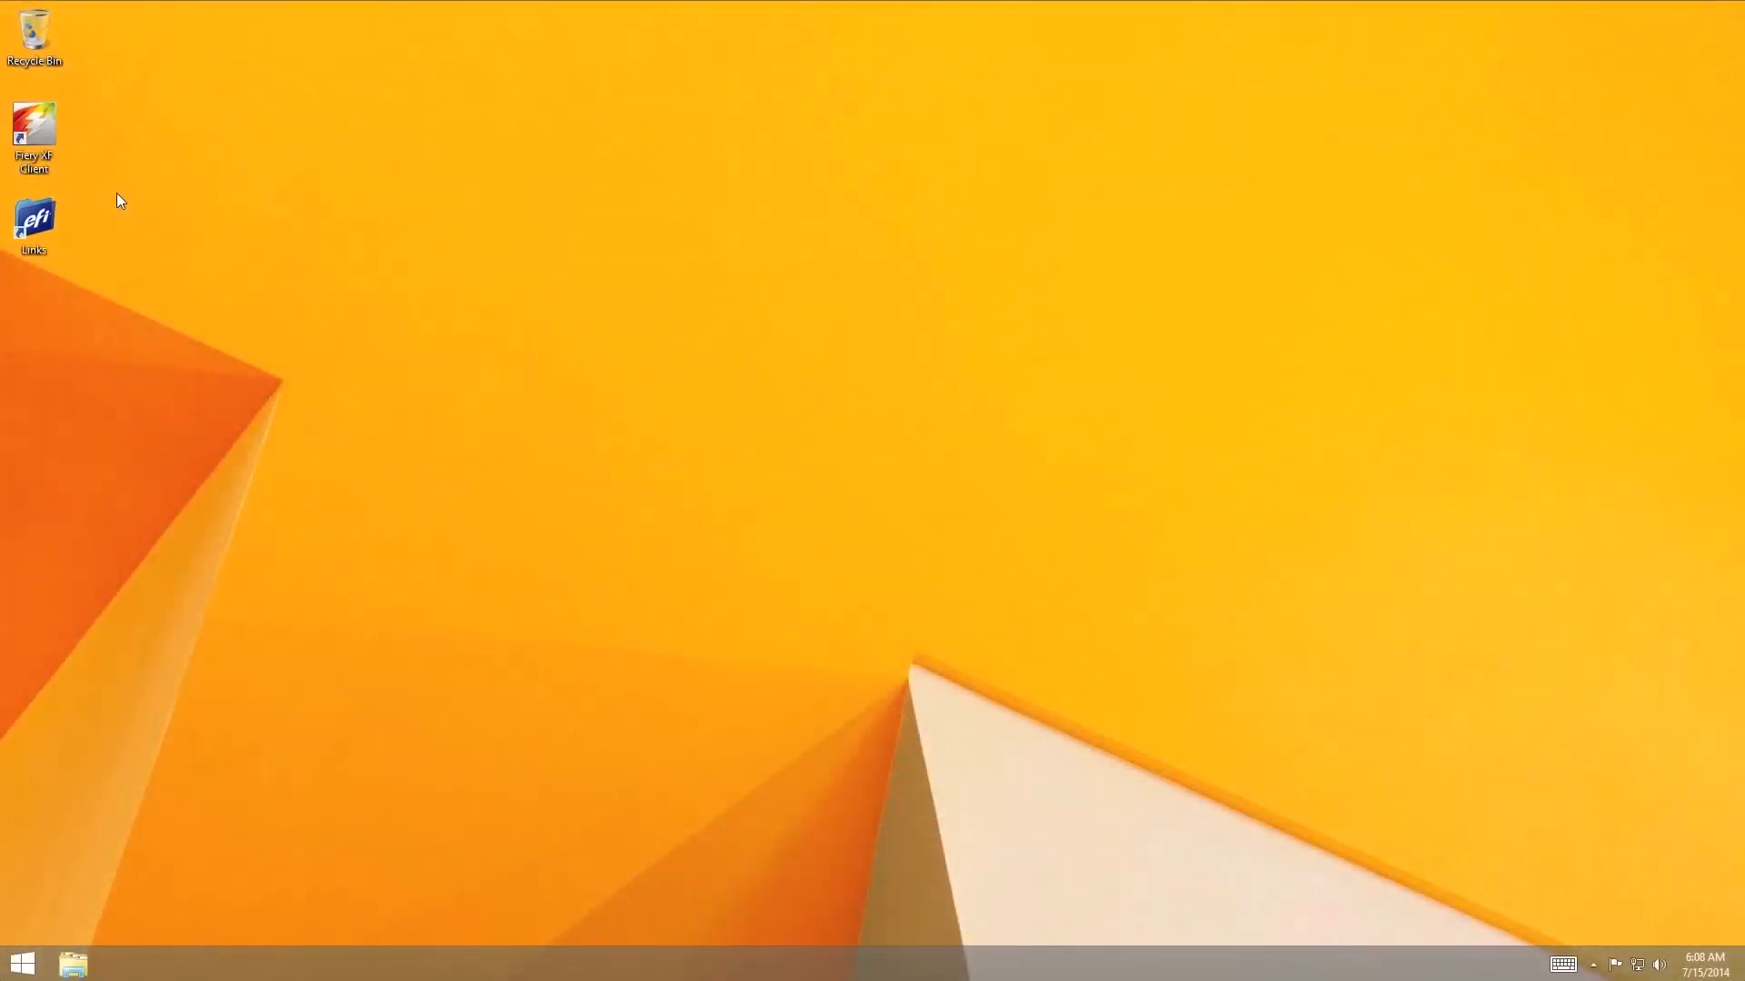
# Step: Launch Fiery XF Client, log in as admin with the password, and show Job Explorer
pyautogui.doubleClick(36, 120)
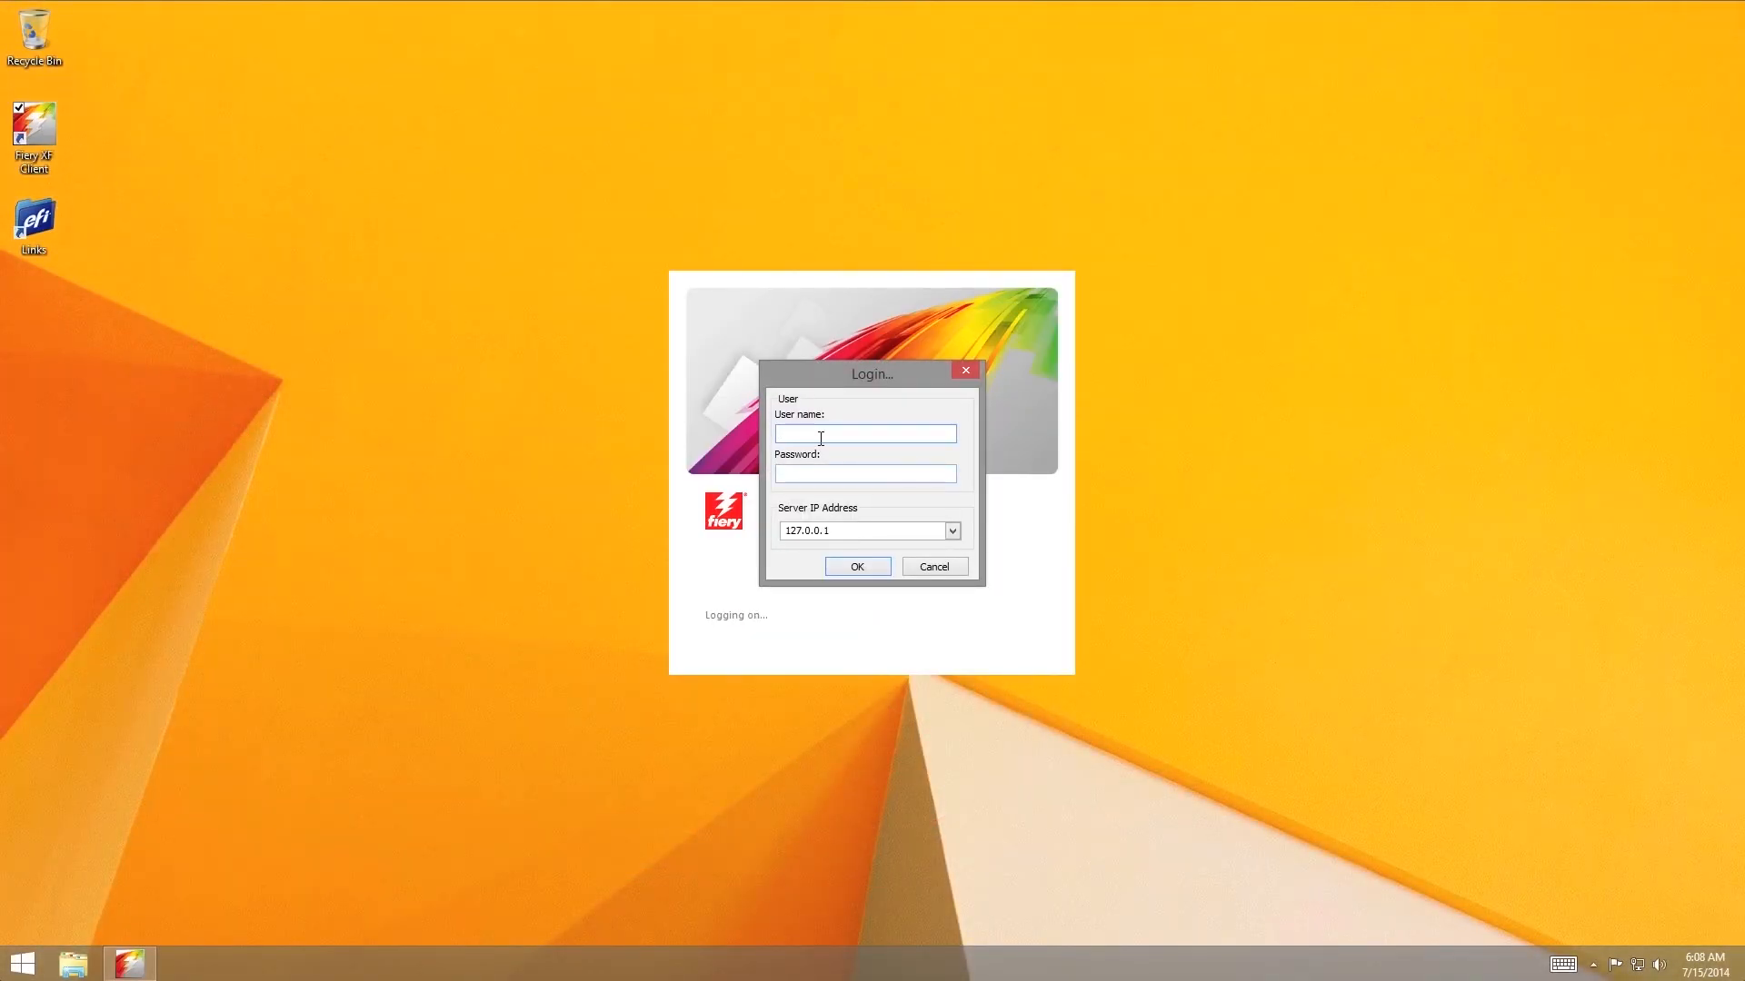
pyautogui.write('admin')
pyautogui.press('Tab')
pyautogui.write('•••••')
pyautogui.click(858, 572)
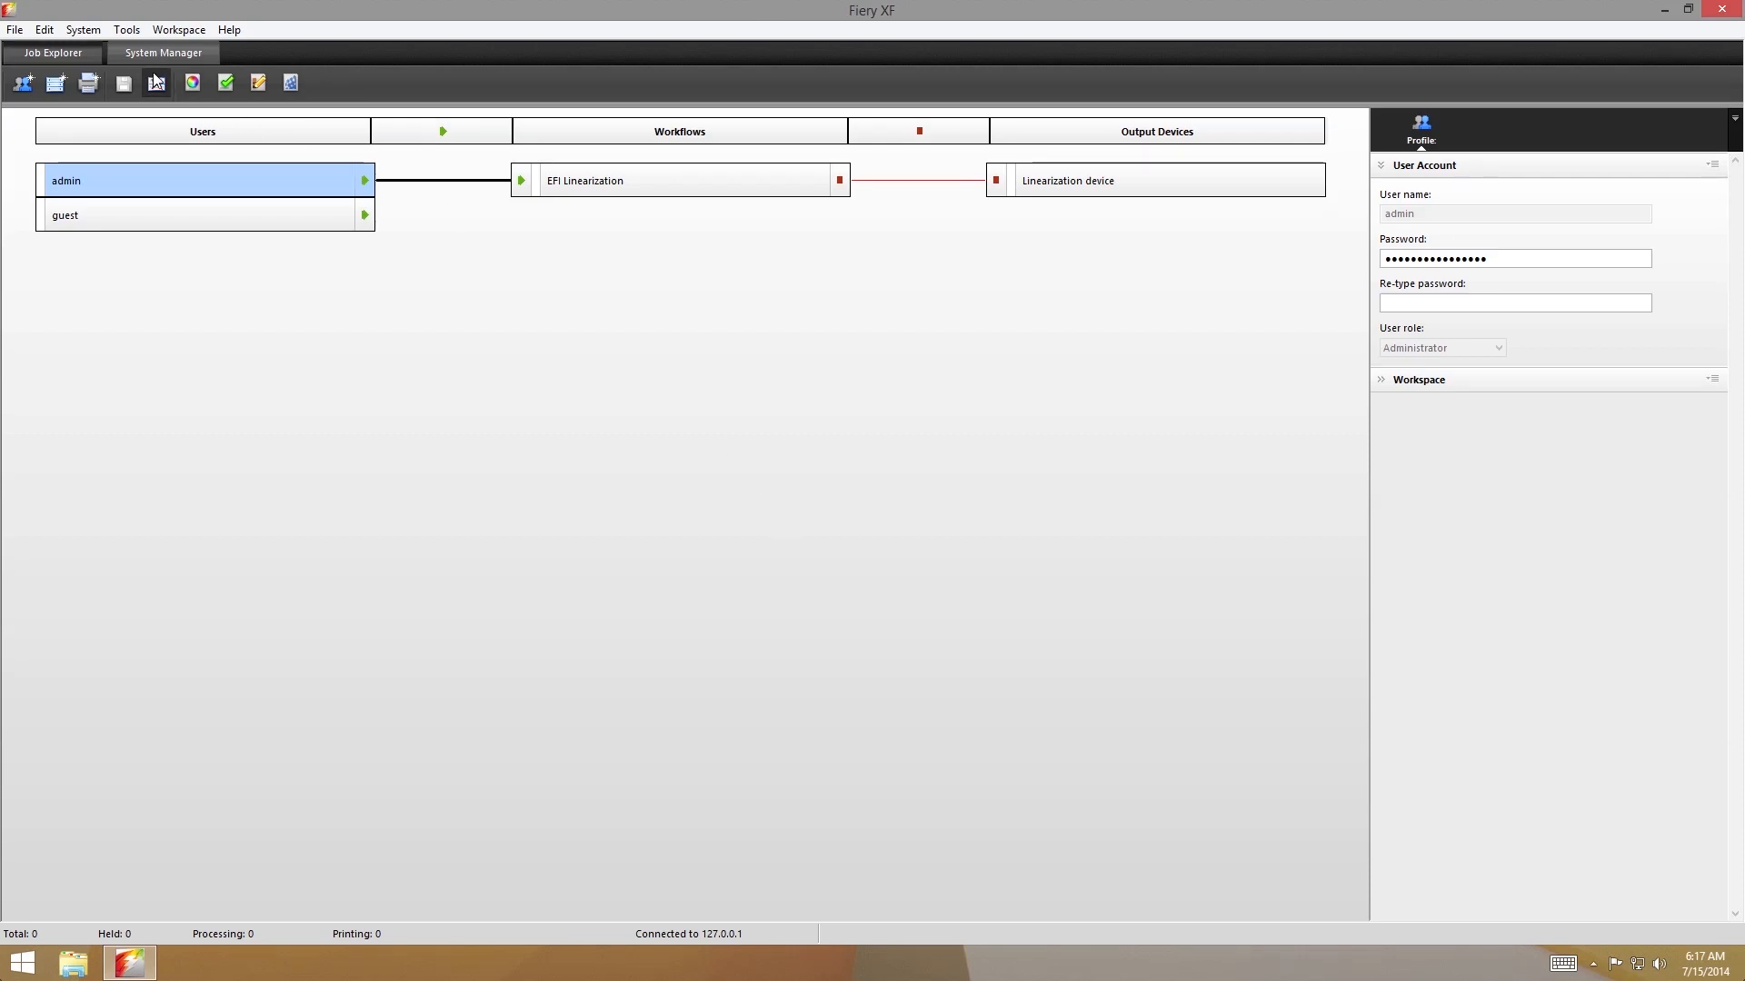
pyautogui.click(93, 52)
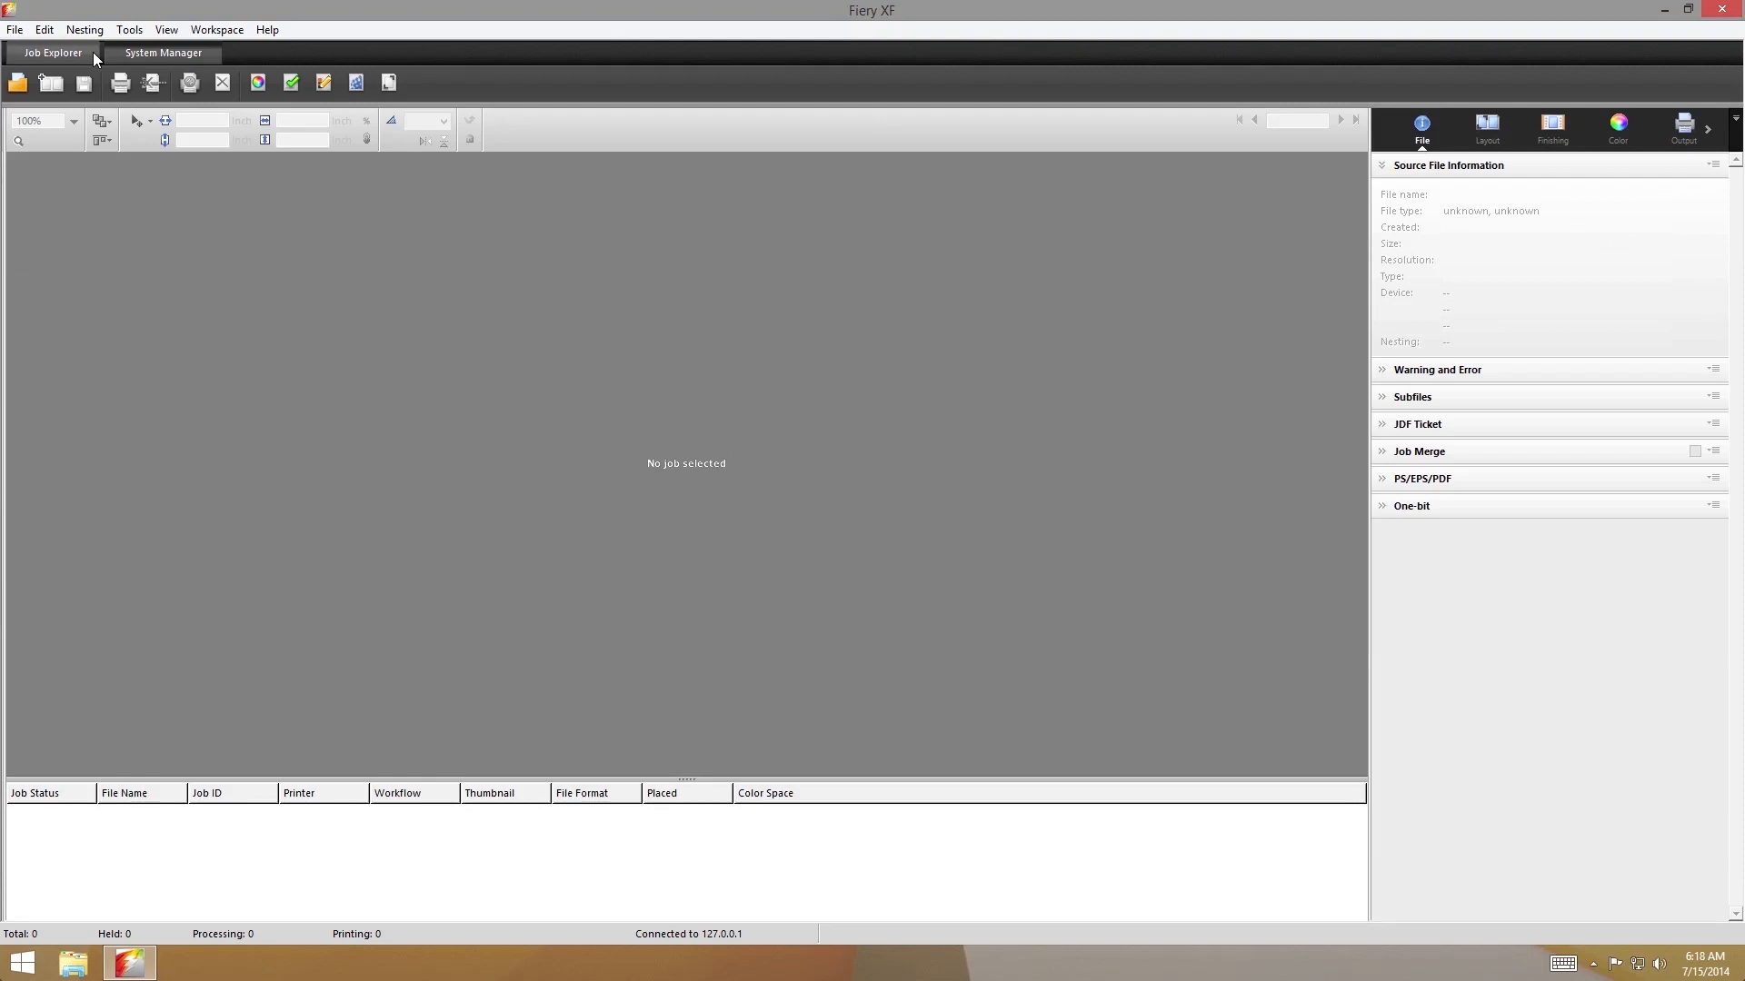
# Step: Switch to the System Manager view of users, workflows and output devices
pyautogui.click(144, 55)
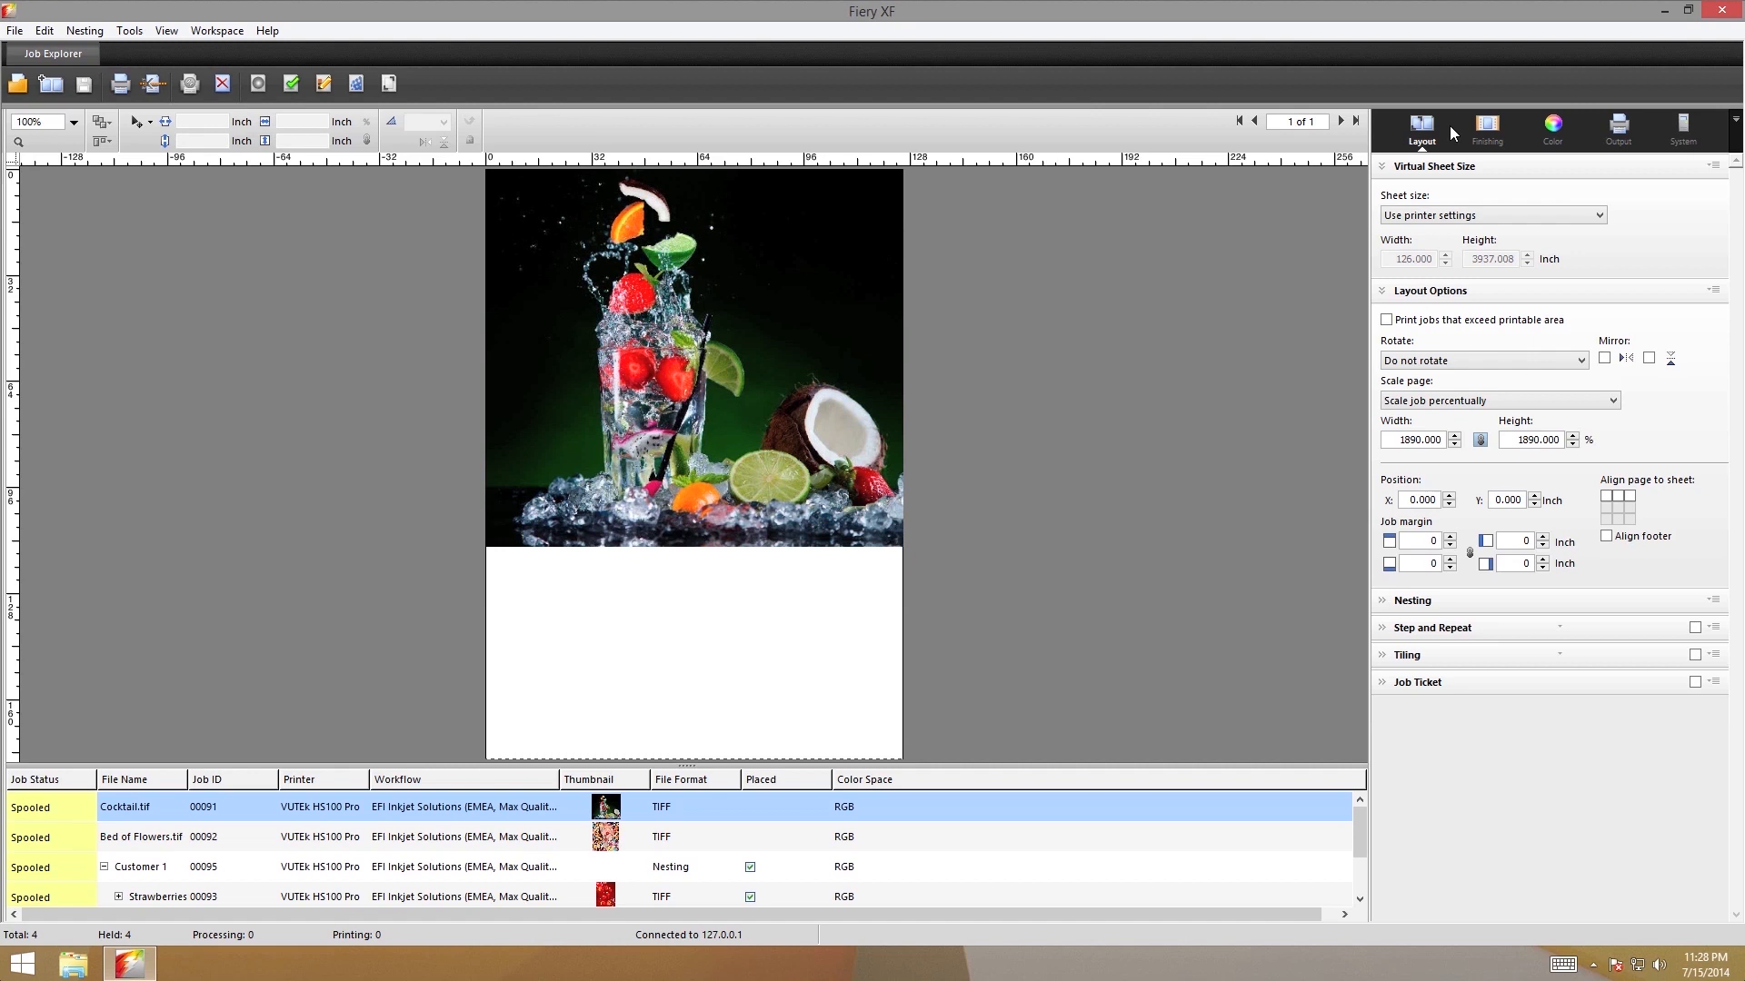
# Step: Browse the edit and transform options, then shrink the Cocktail image to about 76 by 69 inches
pyautogui.click(48, 30)
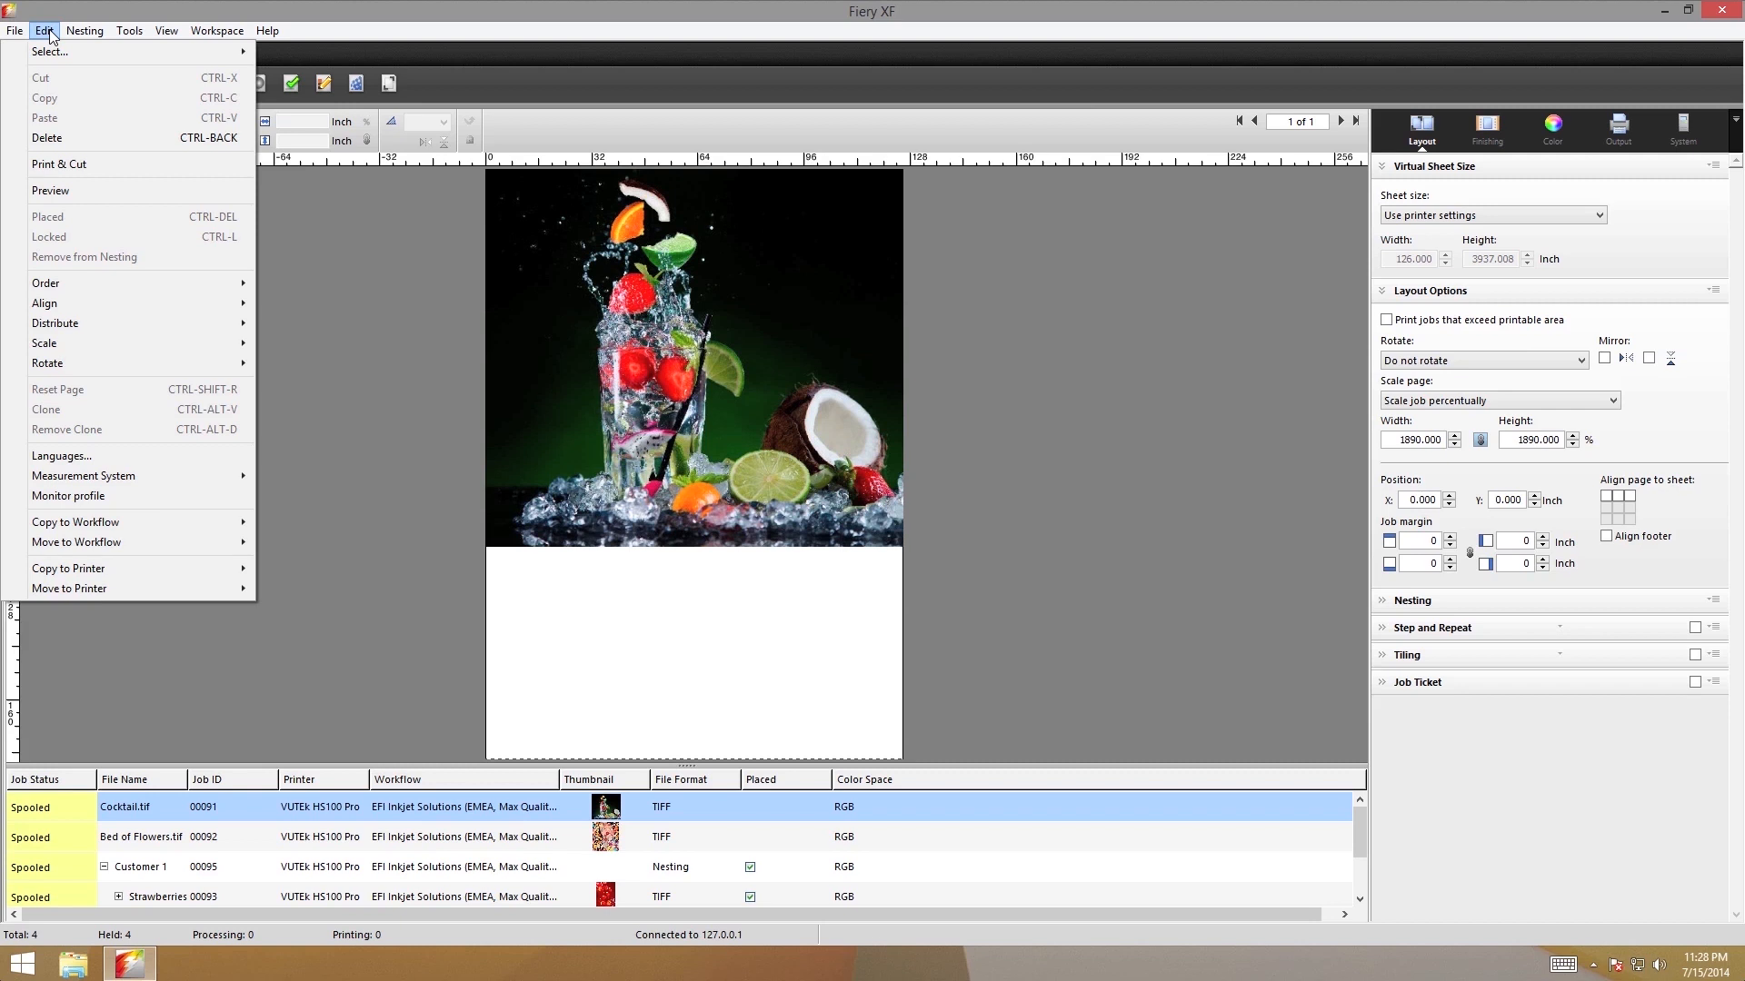
pyautogui.click(47, 31)
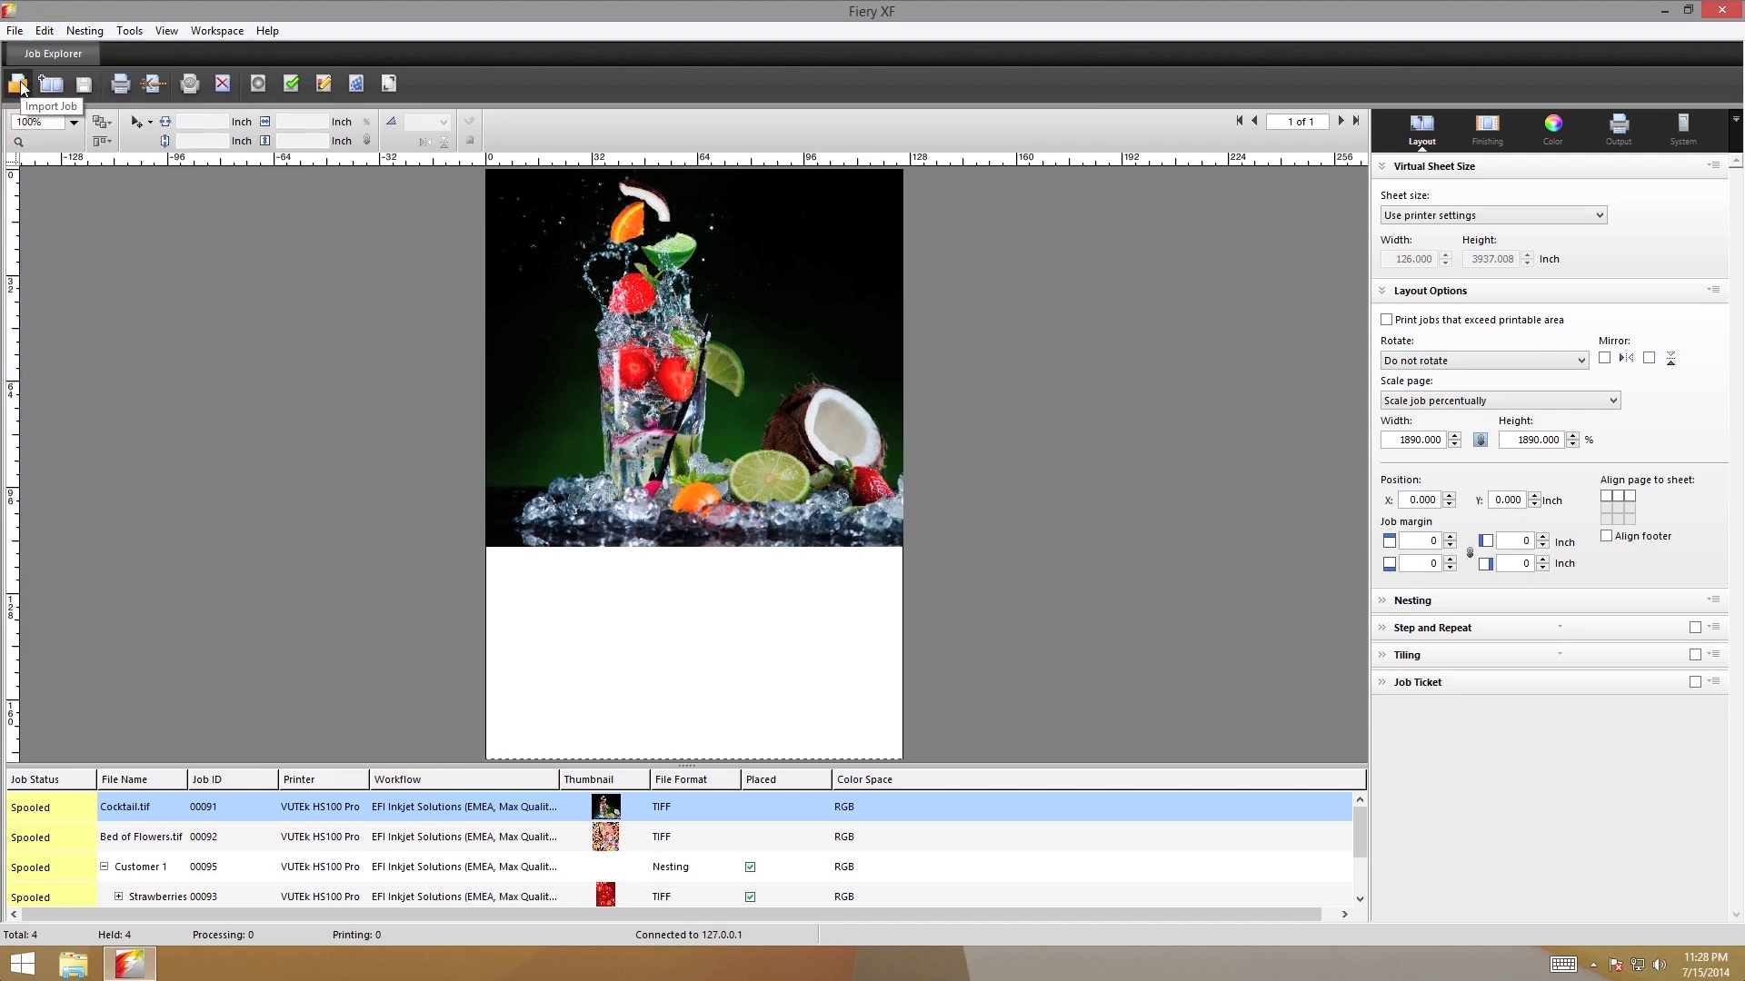
pyautogui.click(148, 123)
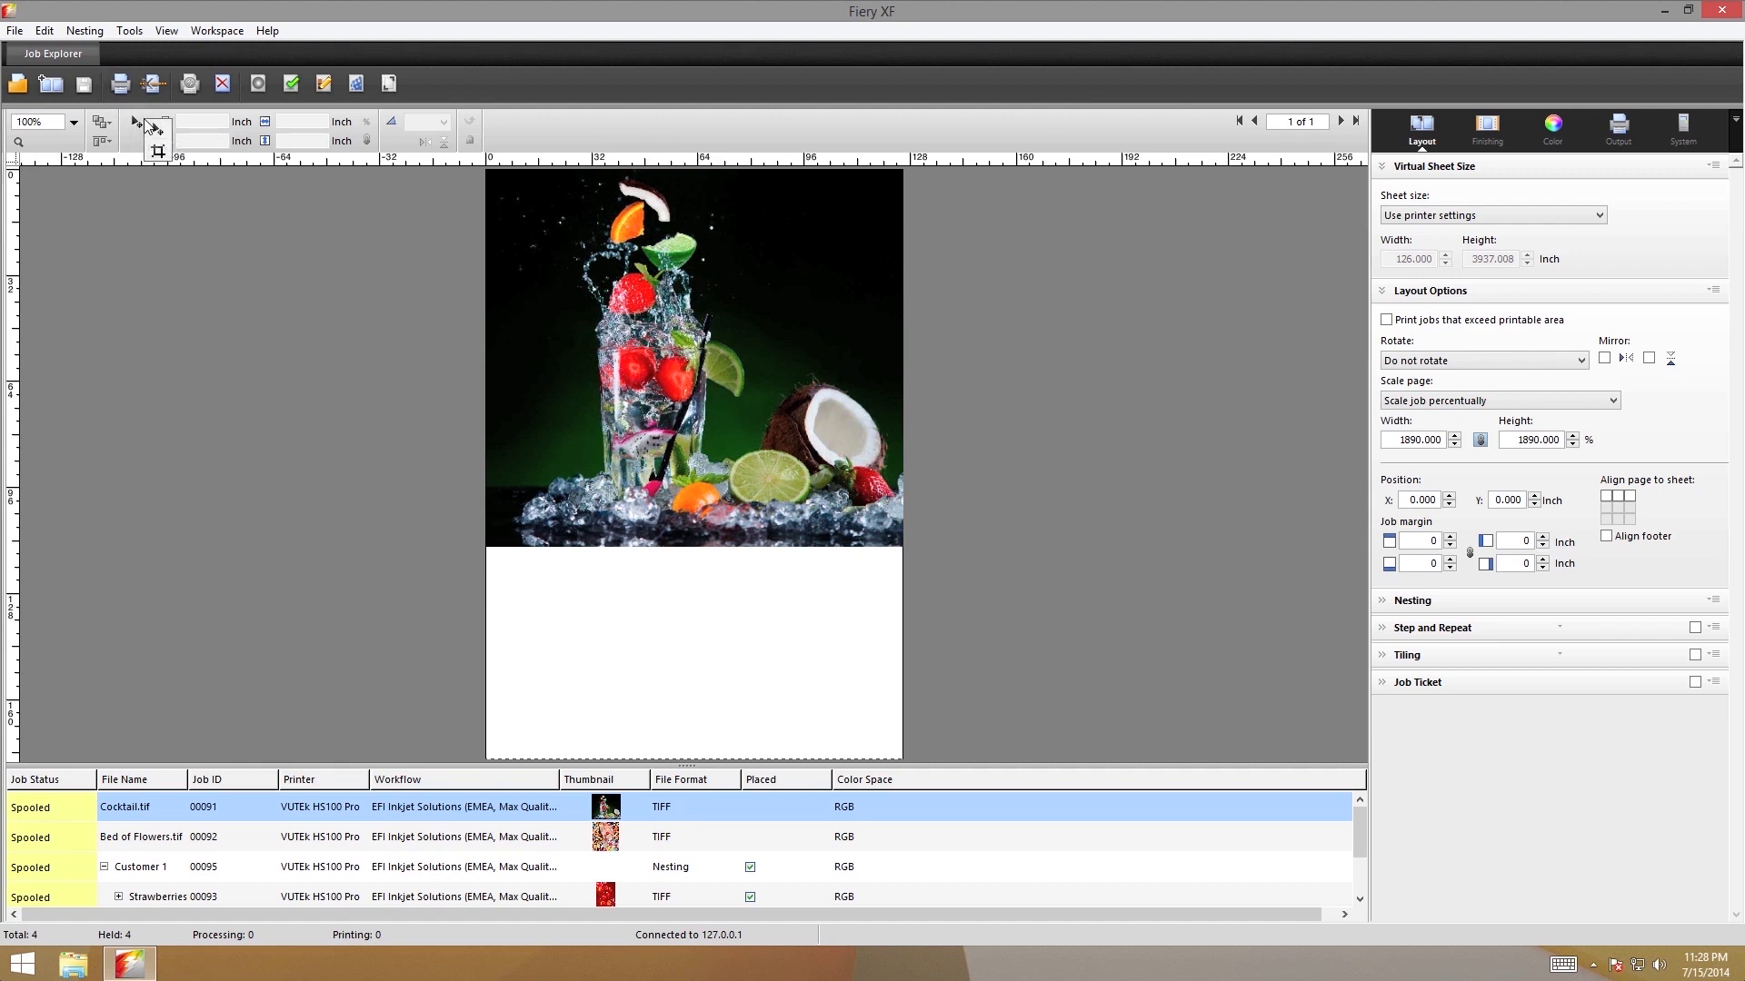
pyautogui.click(145, 122)
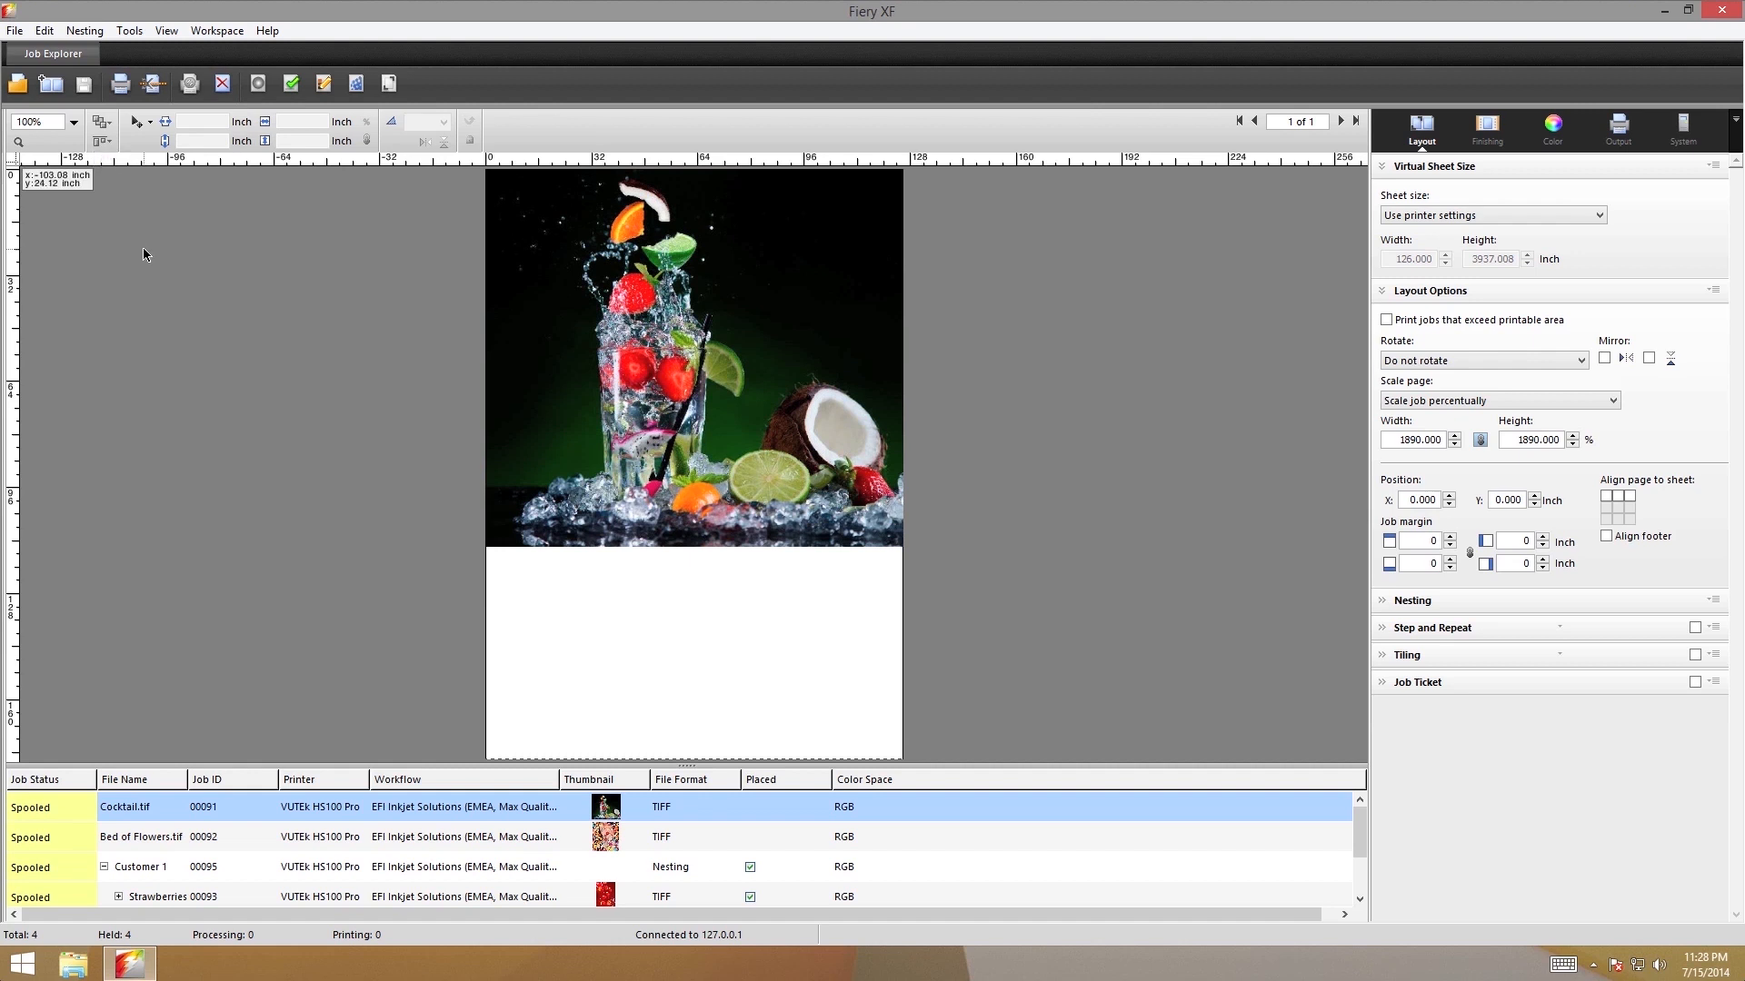
pyautogui.click(710, 422)
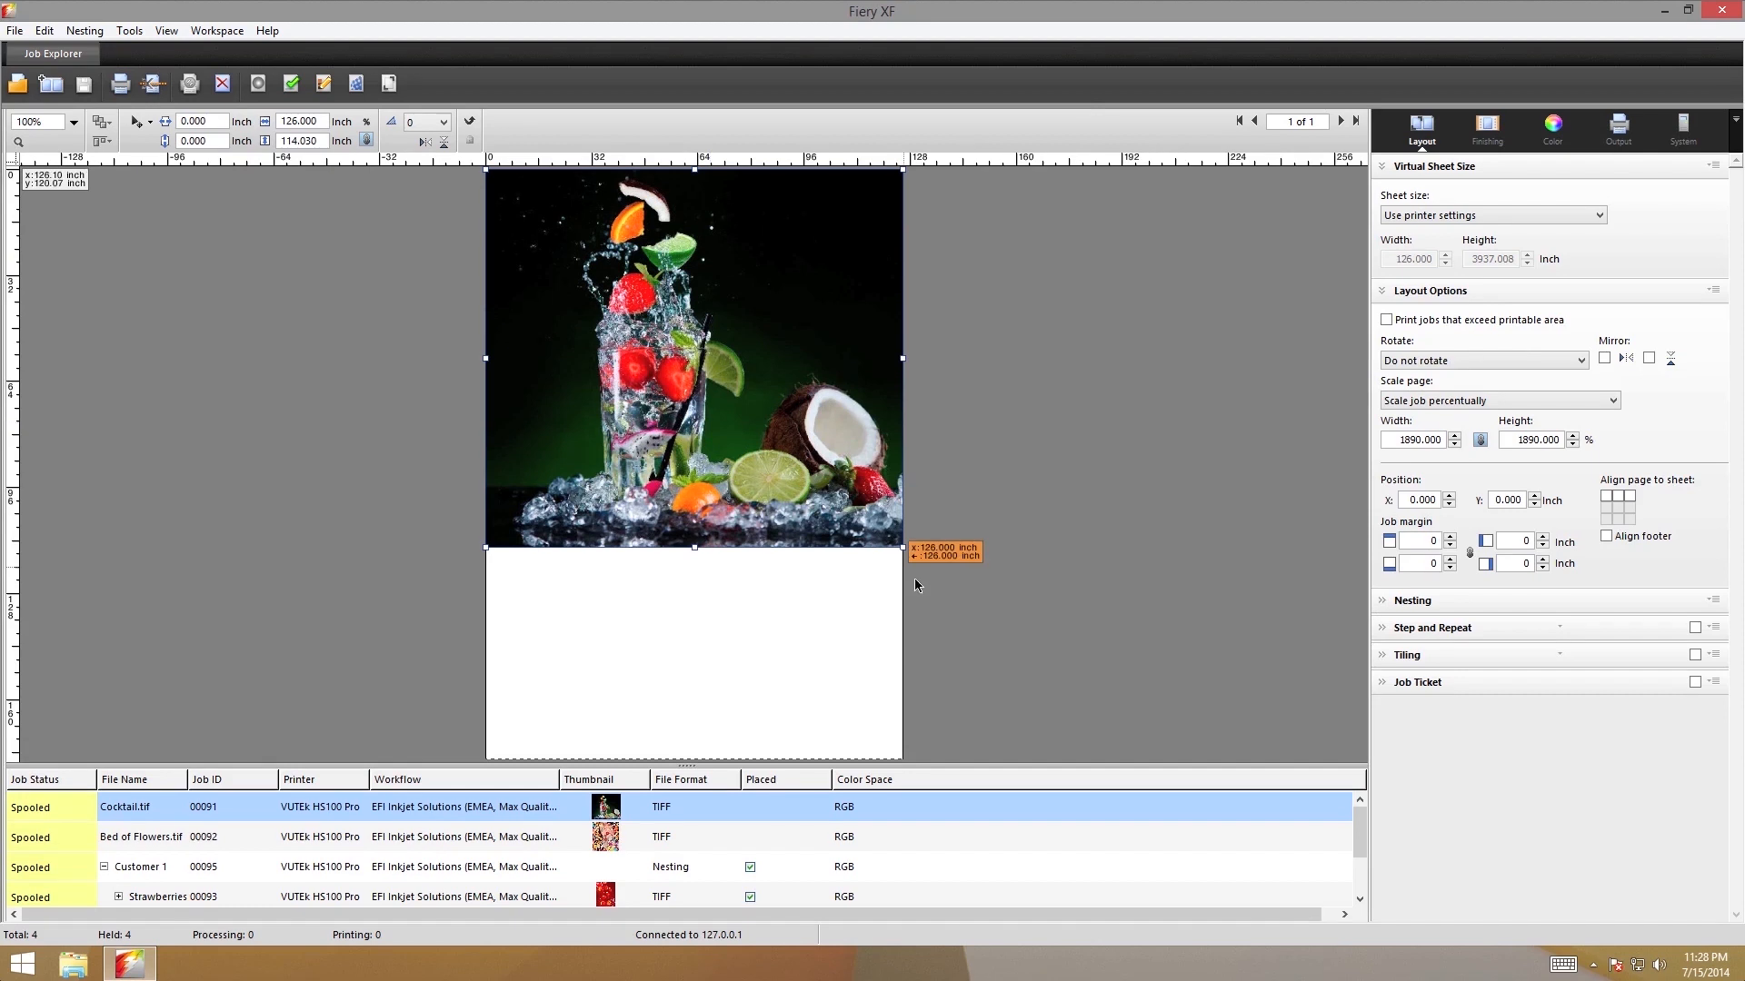
pyautogui.moveTo(903, 553); pyautogui.dragTo(905, 596)
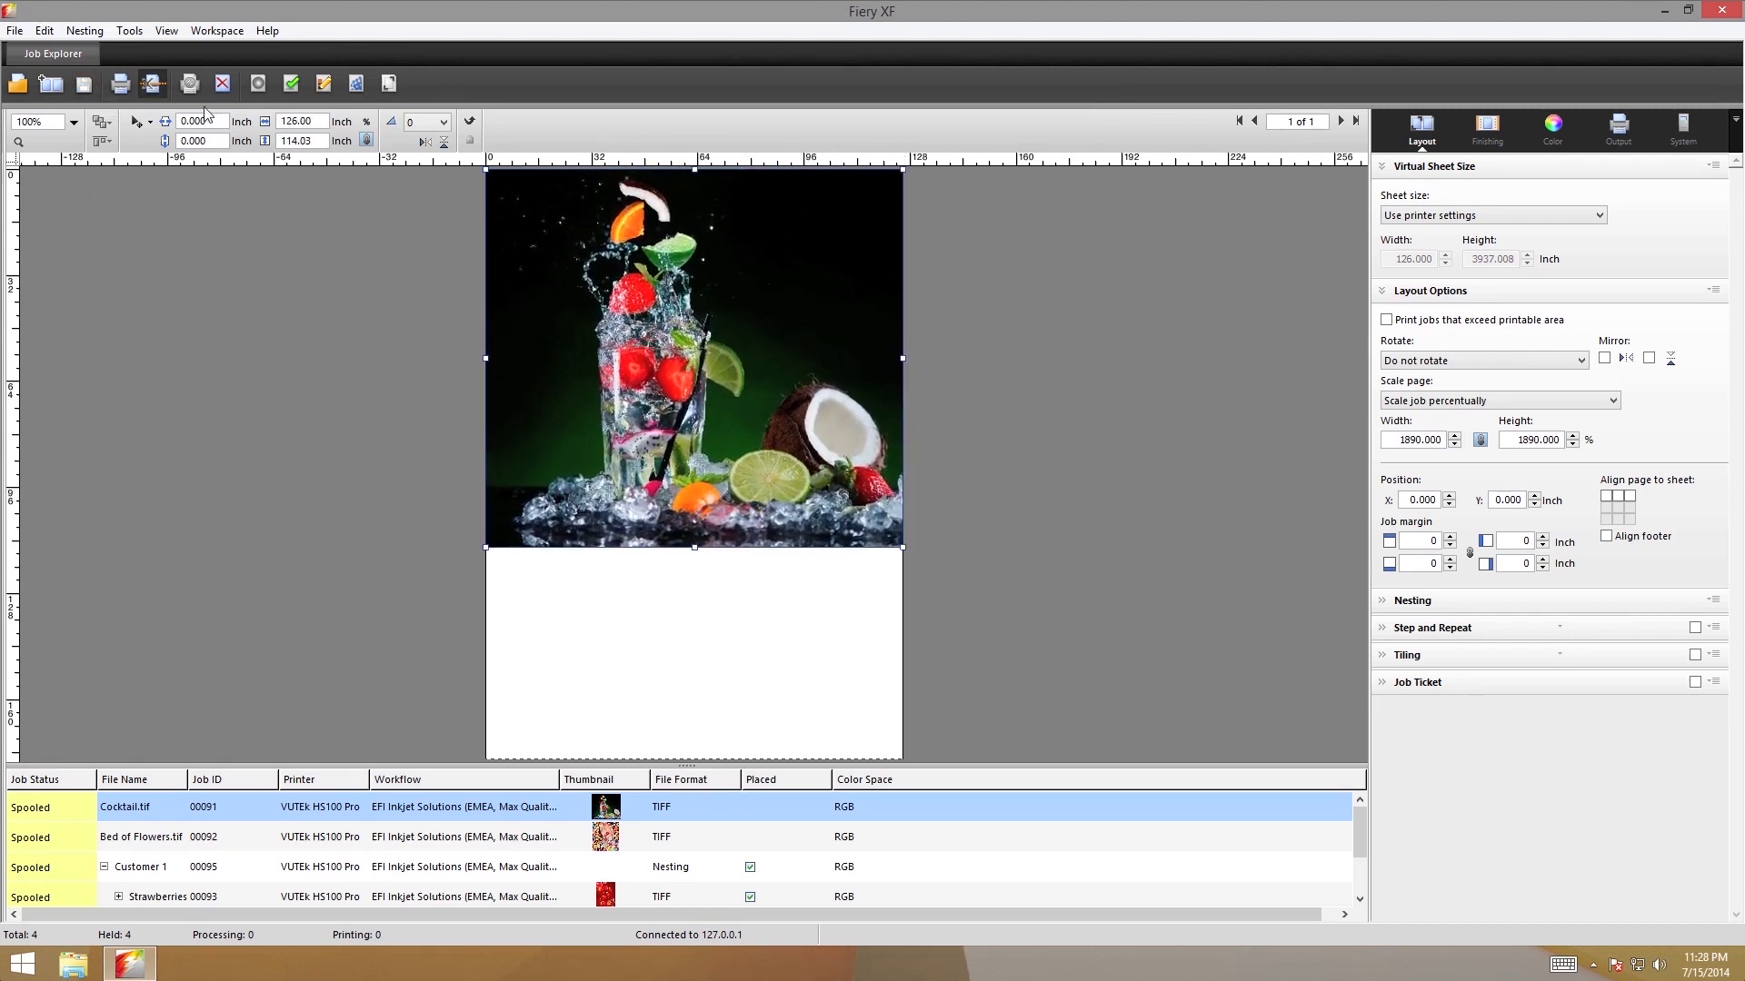
# Step: Expand the job list over the preview, restore it, then maximize the preview
pyautogui.moveTo(944, 767); pyautogui.dragTo(974, 107)
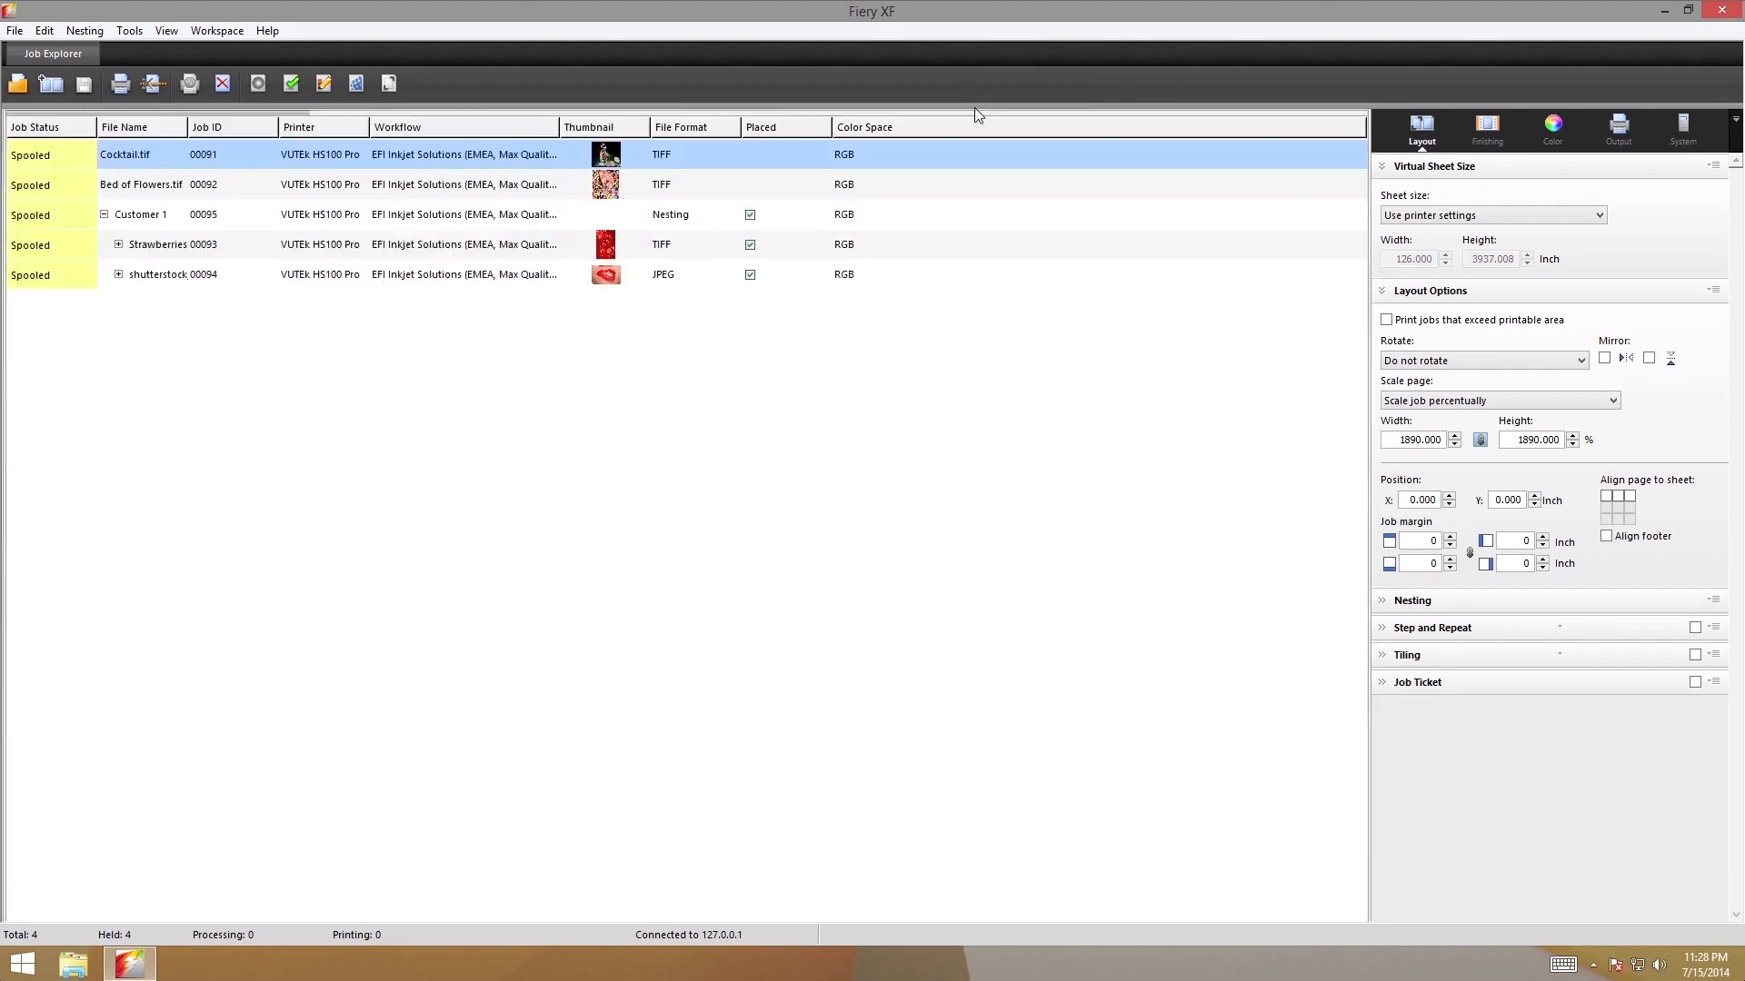
pyautogui.moveTo(969, 113); pyautogui.dragTo(896, 756)
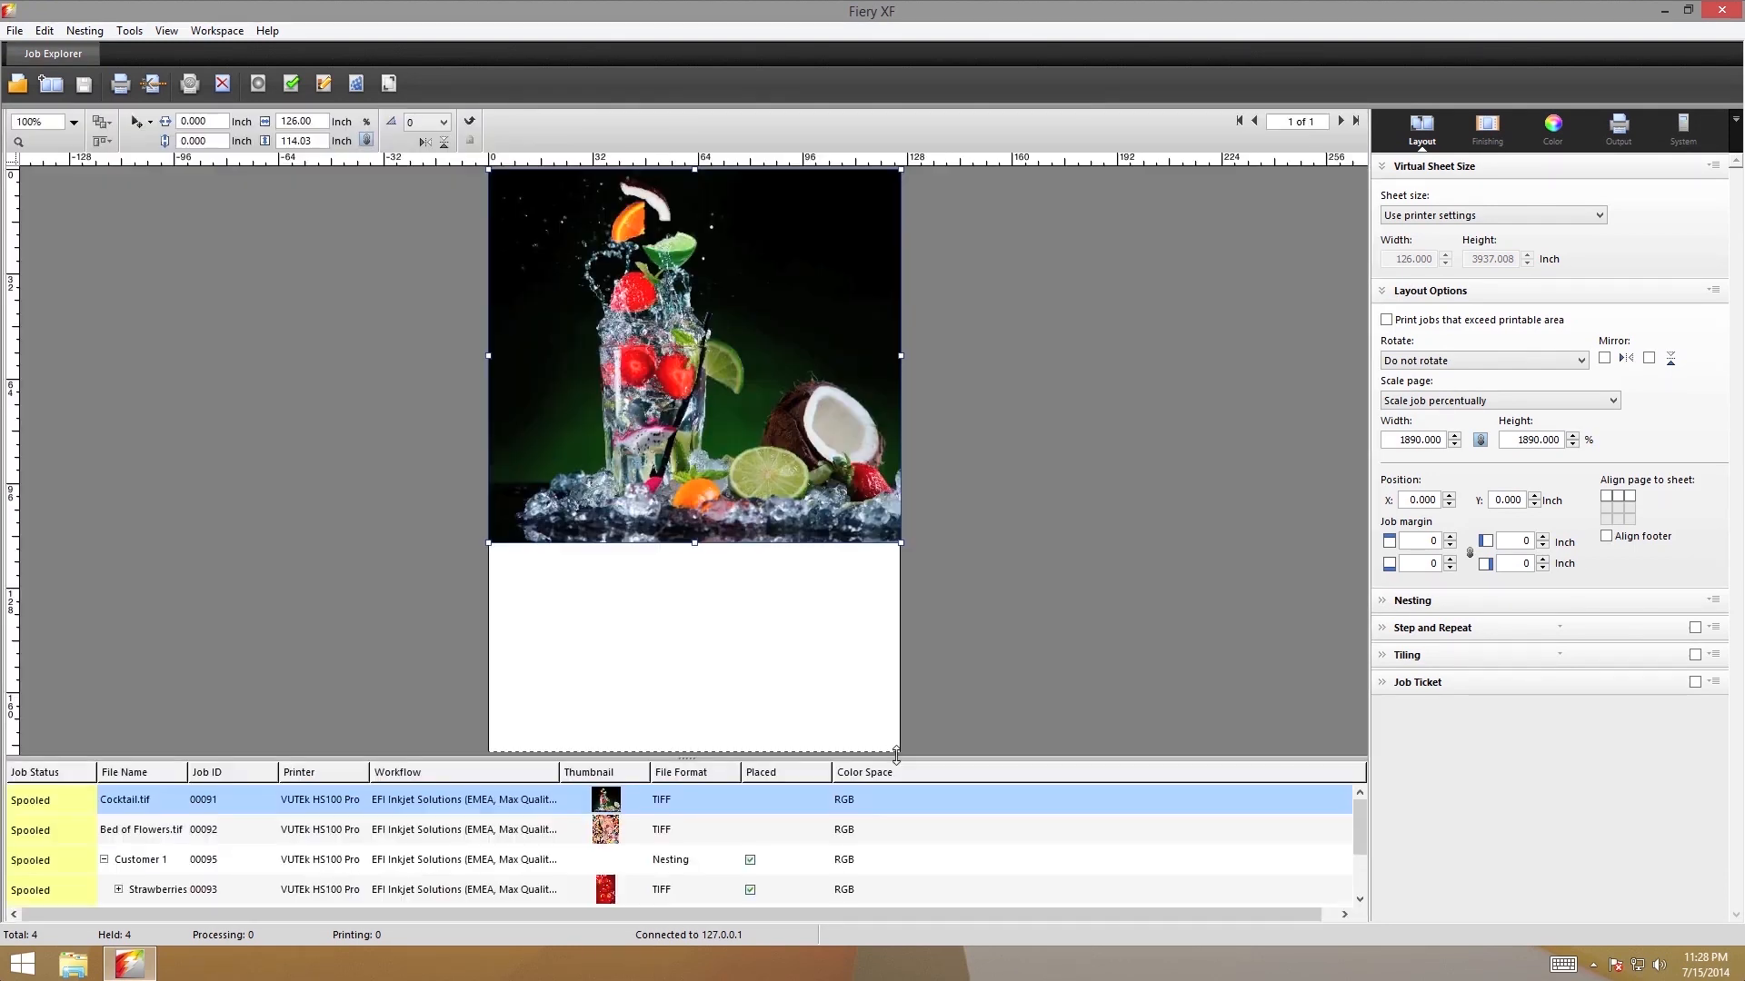
pyautogui.click(167, 30)
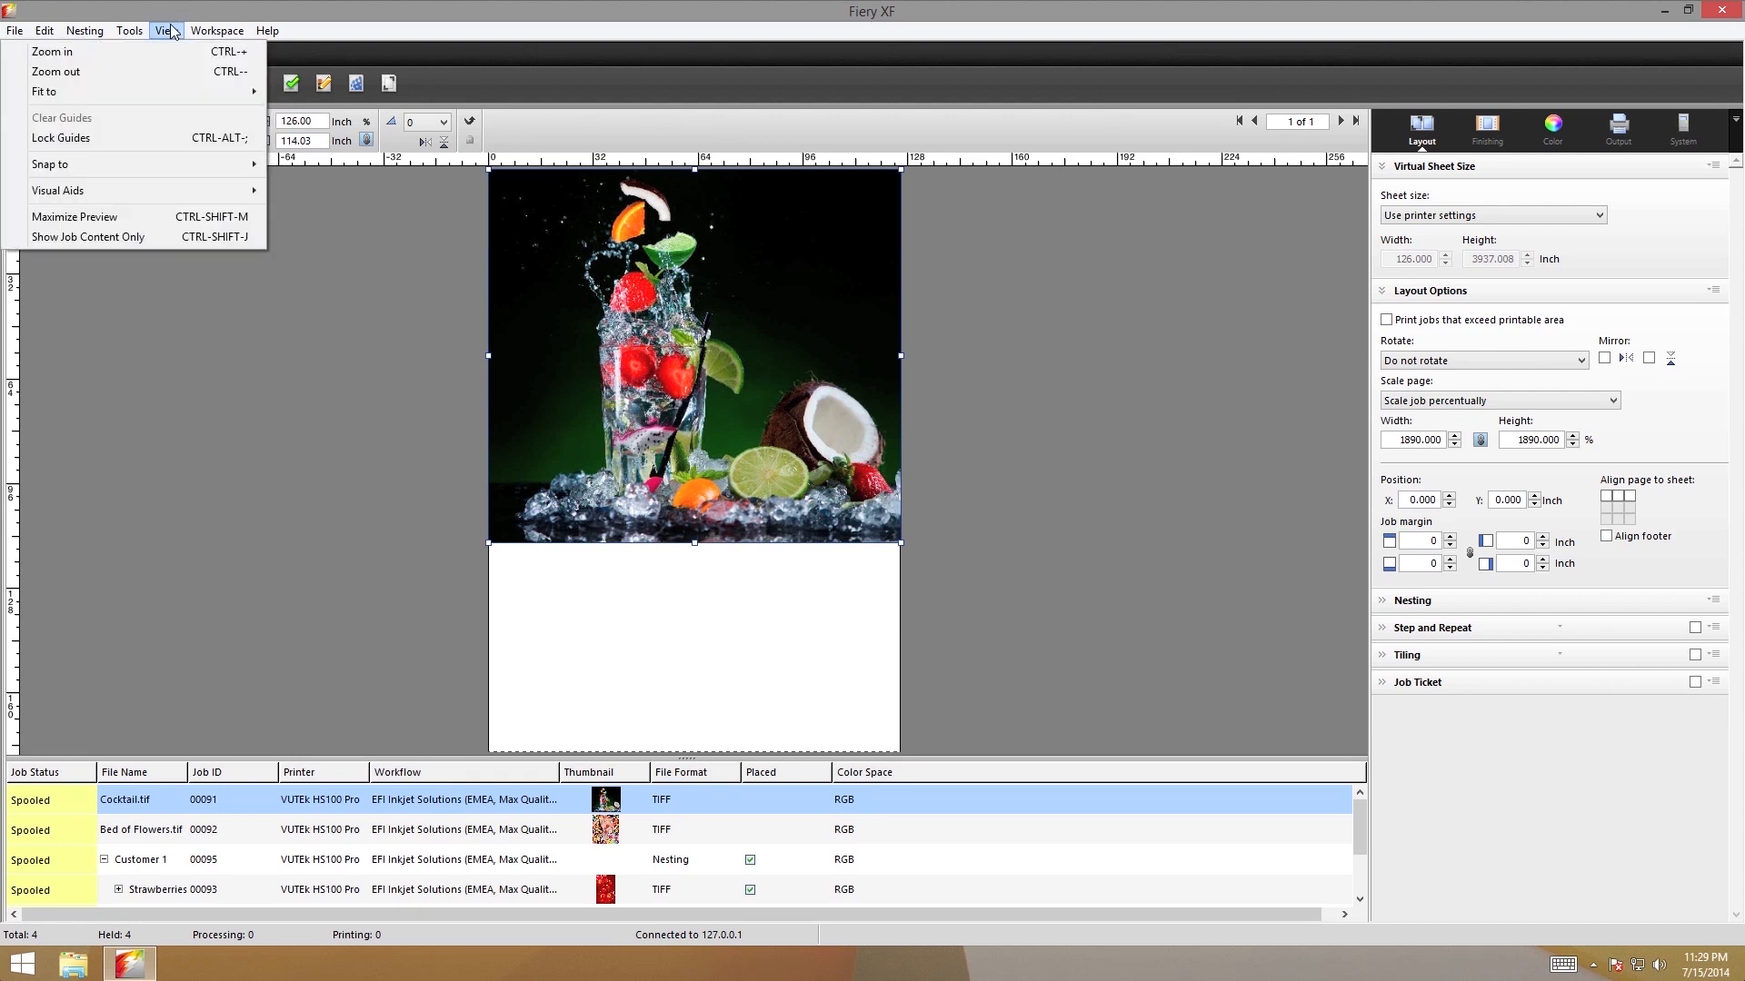
pyautogui.click(181, 226)
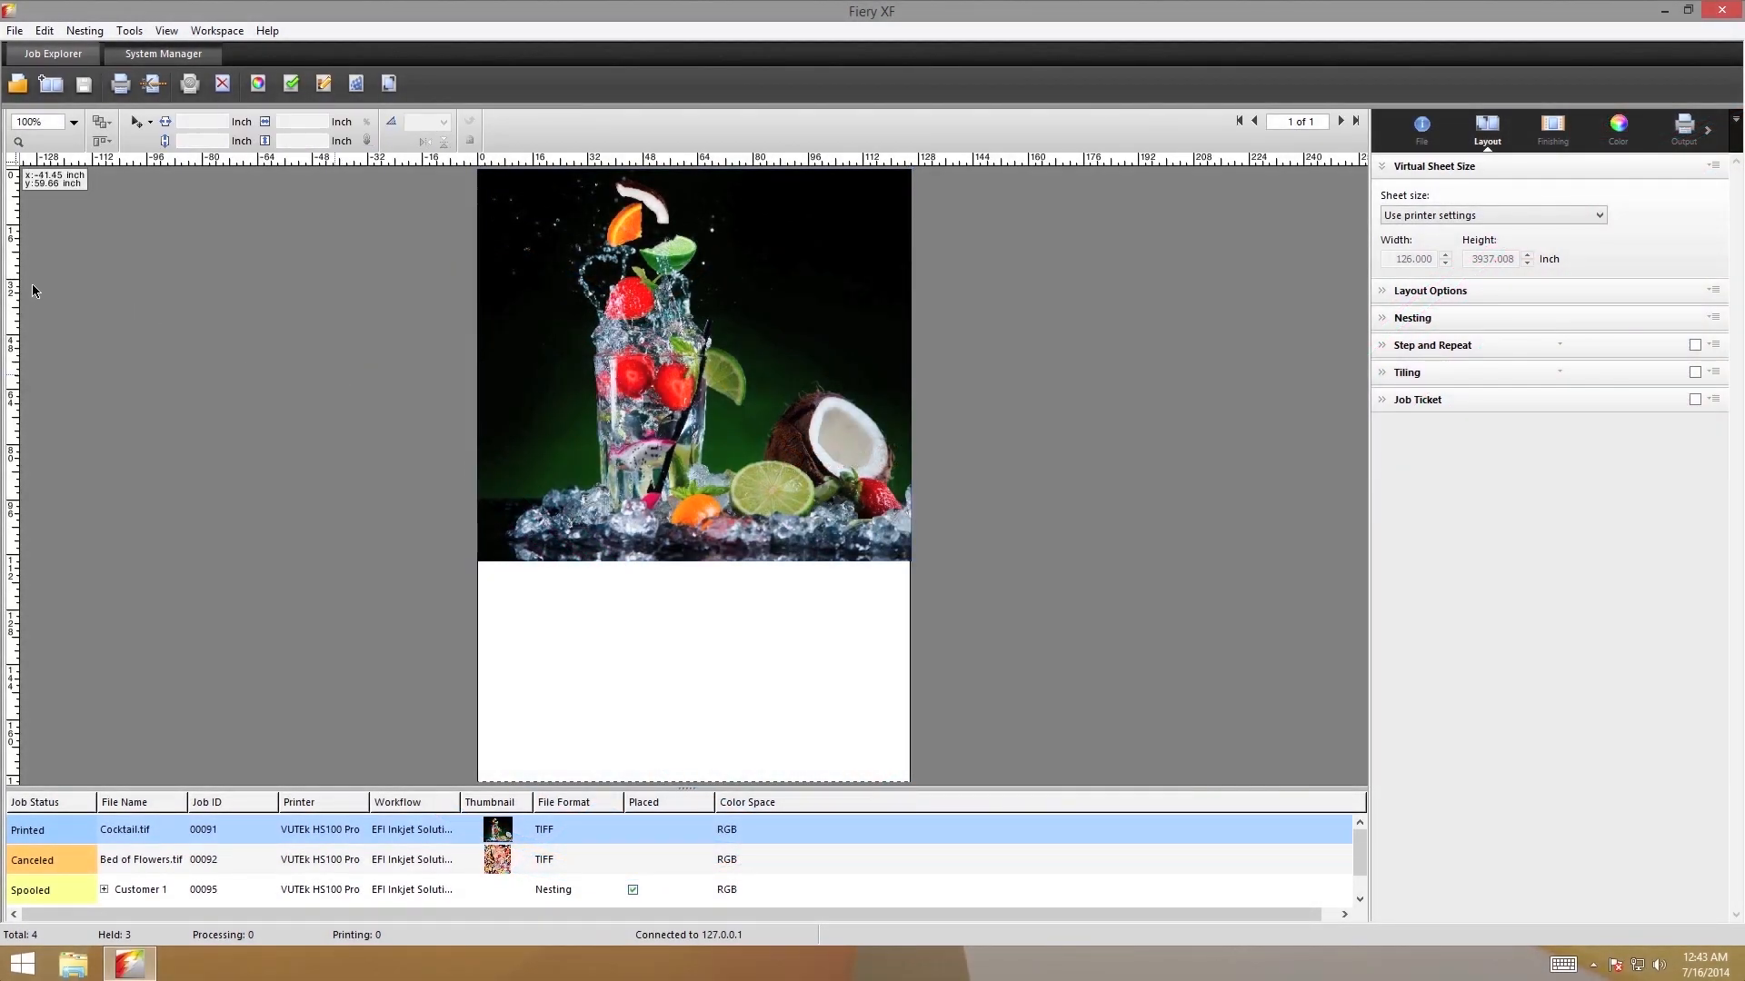
# Step: Group the job list by printer, then by status
pyautogui.click(7, 288)
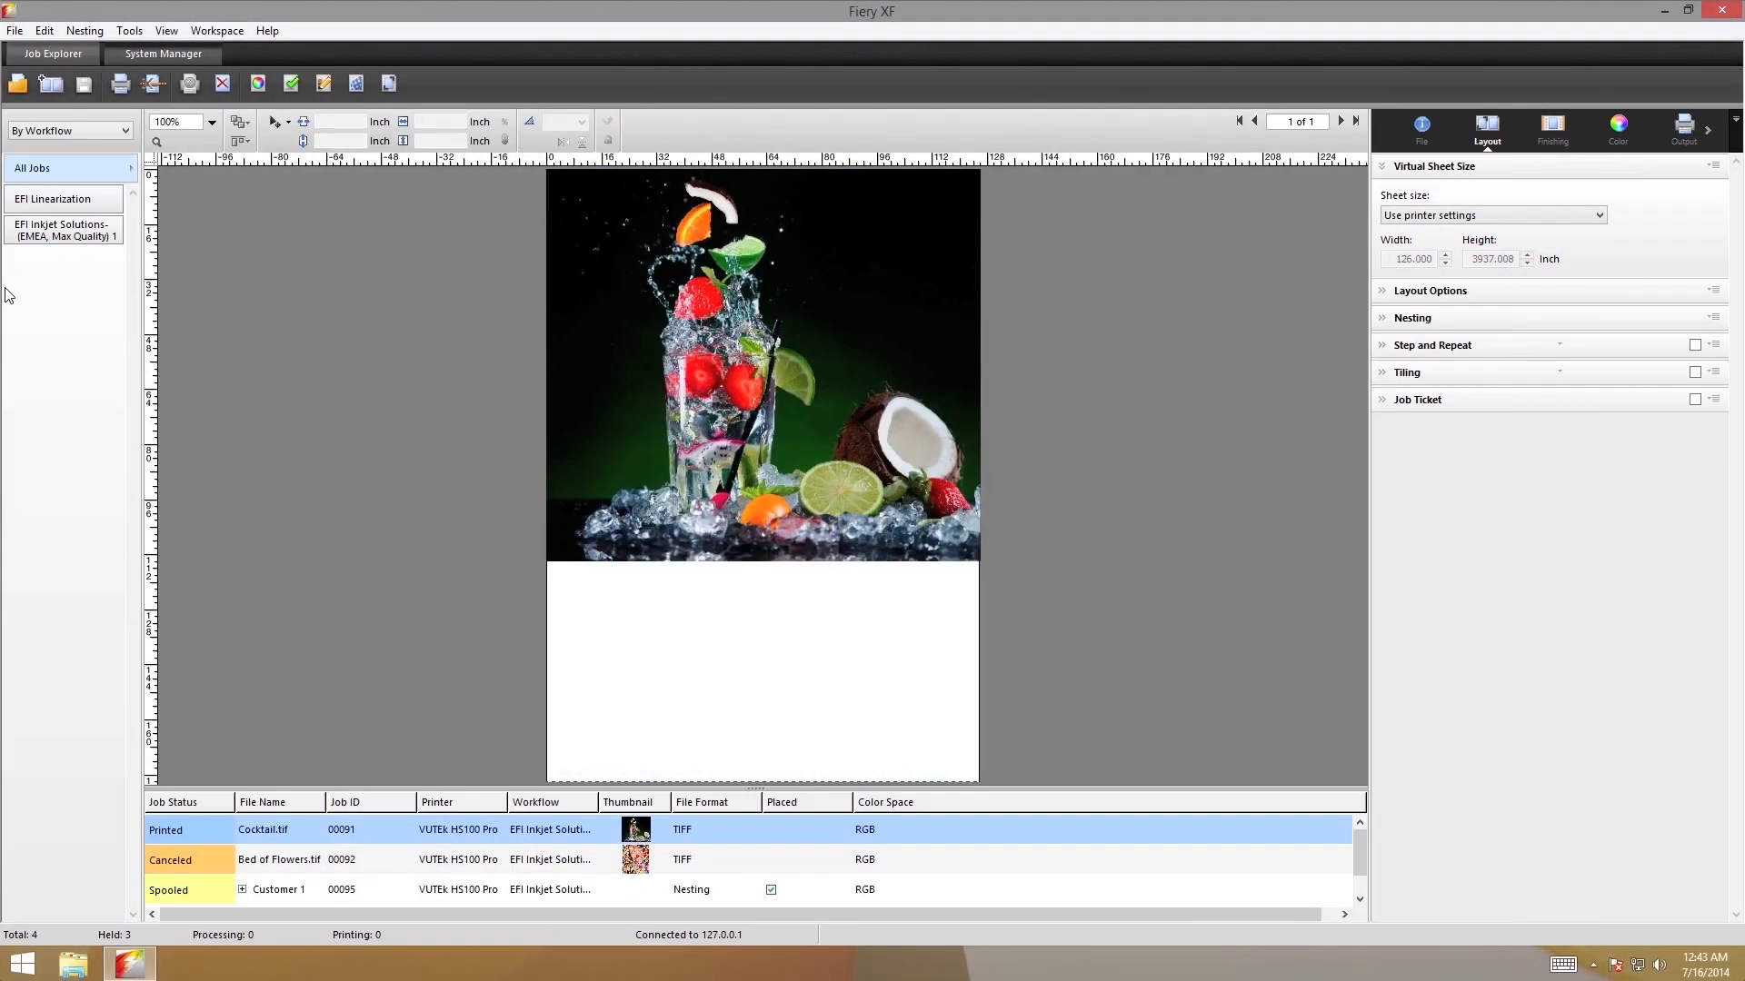
pyautogui.click(72, 132)
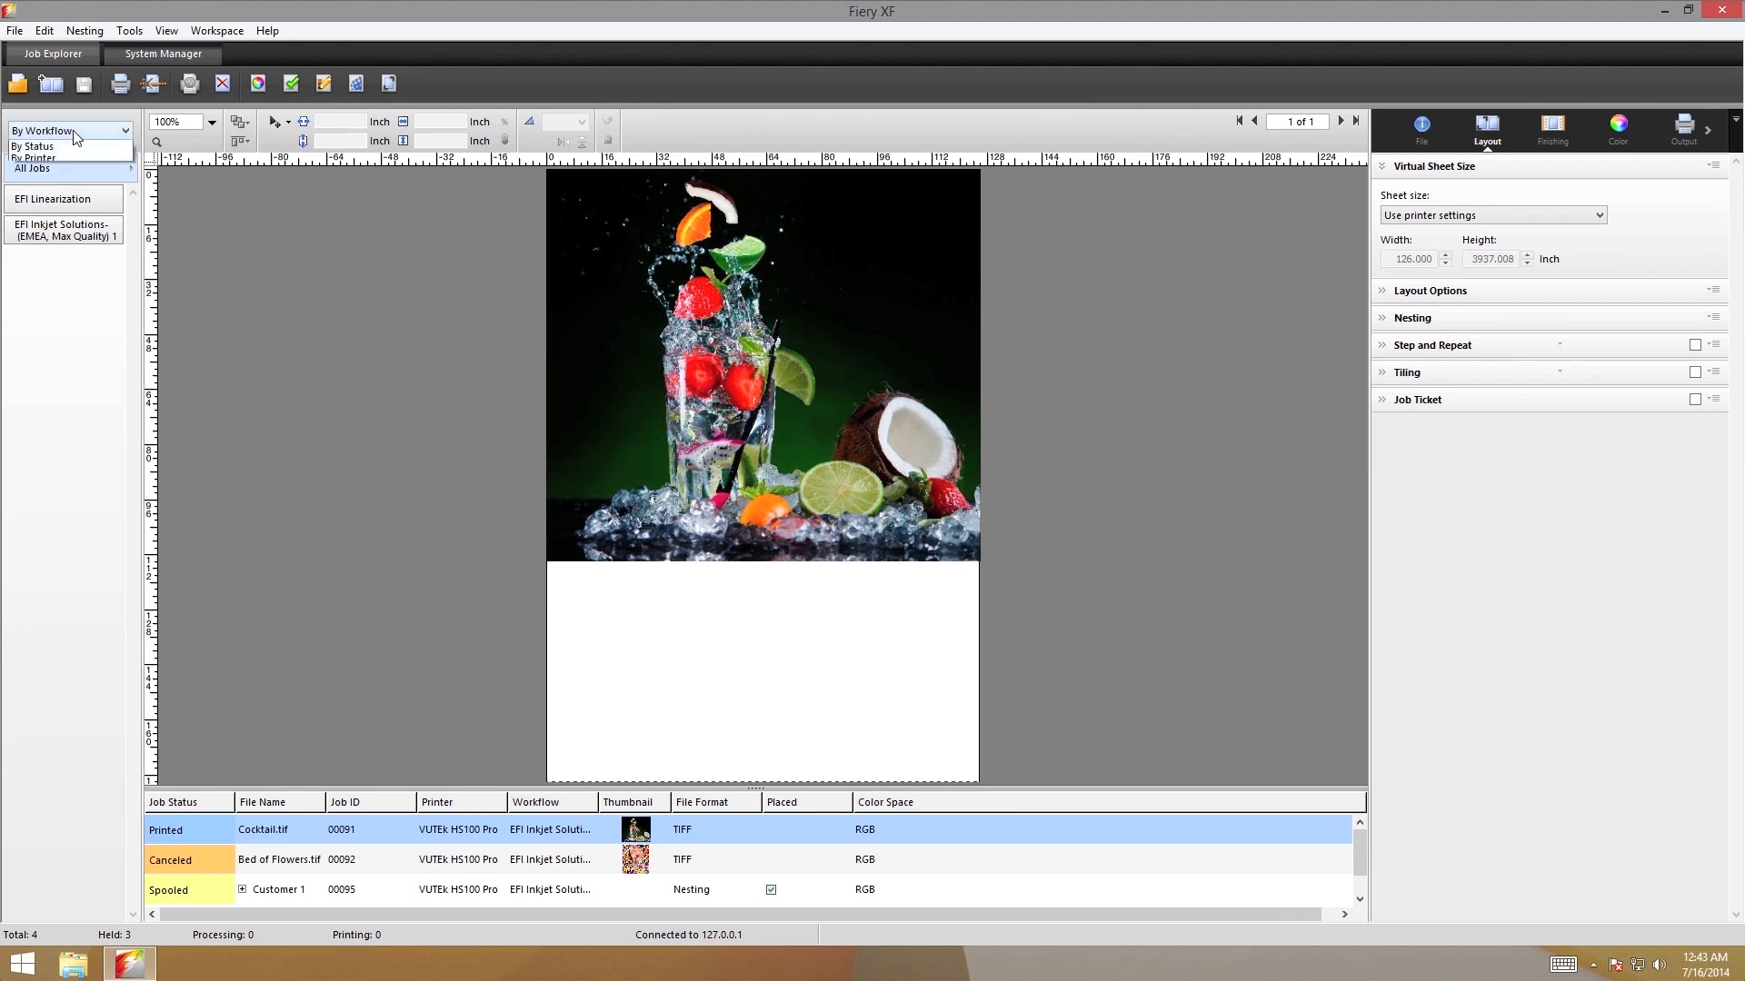
pyautogui.click(69, 171)
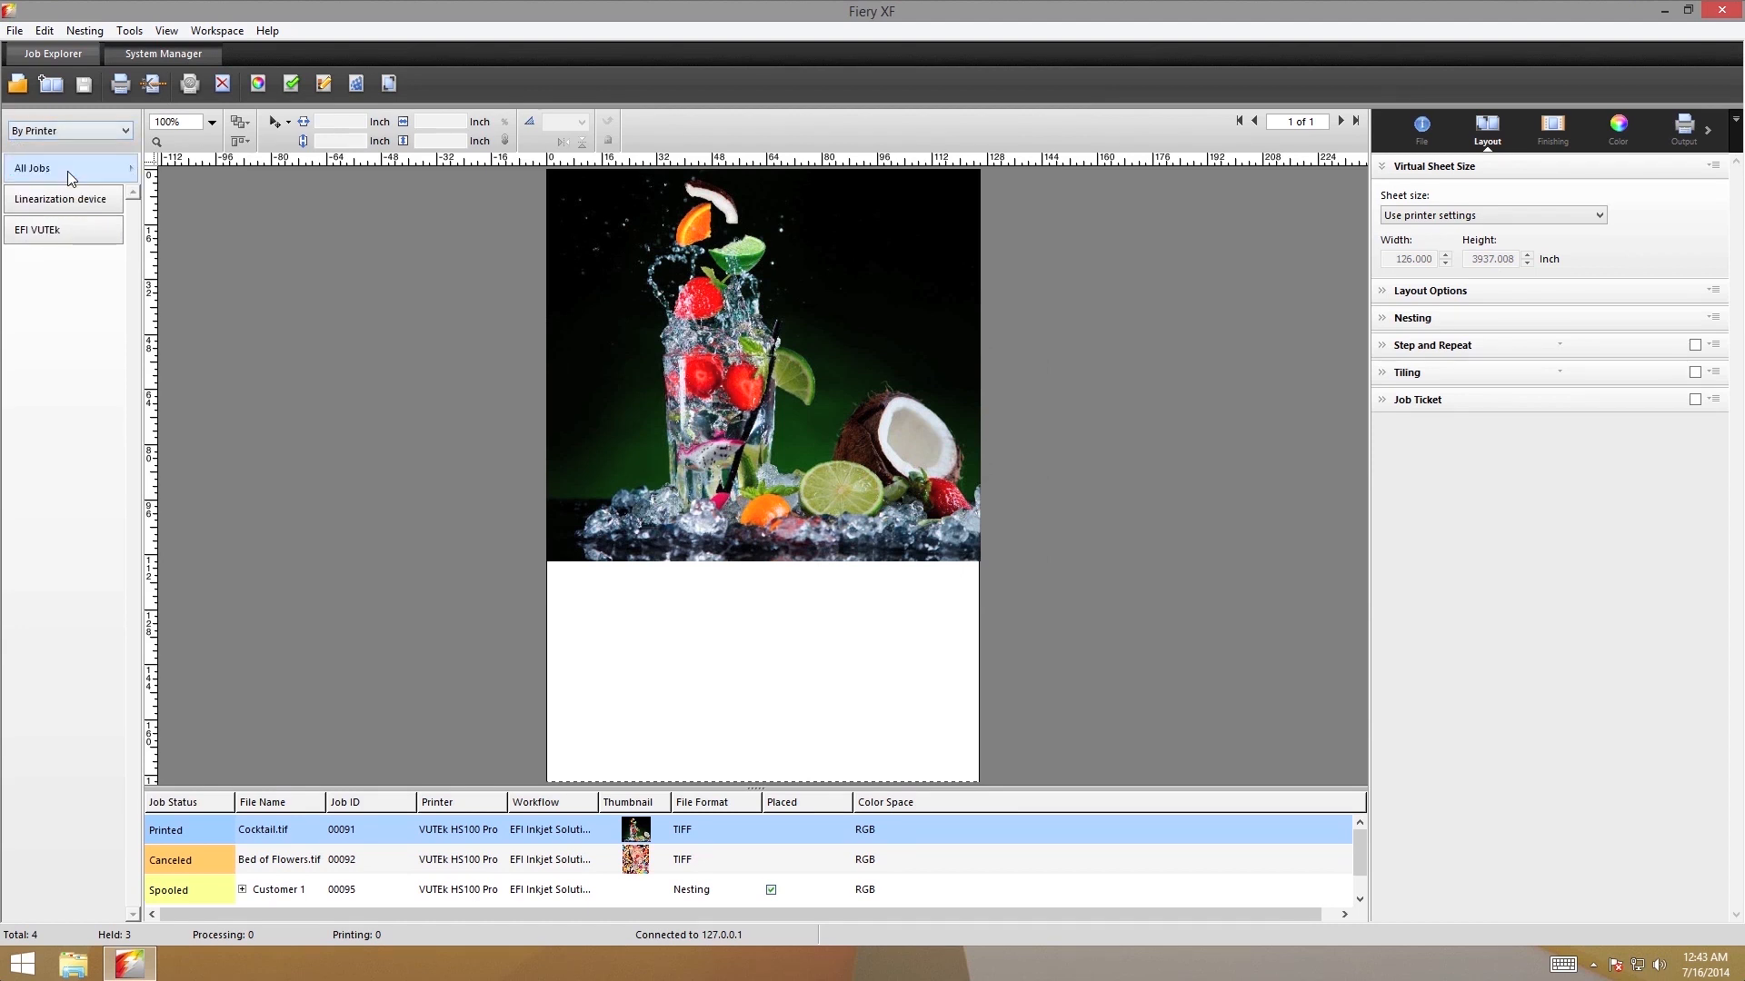
pyautogui.click(71, 127)
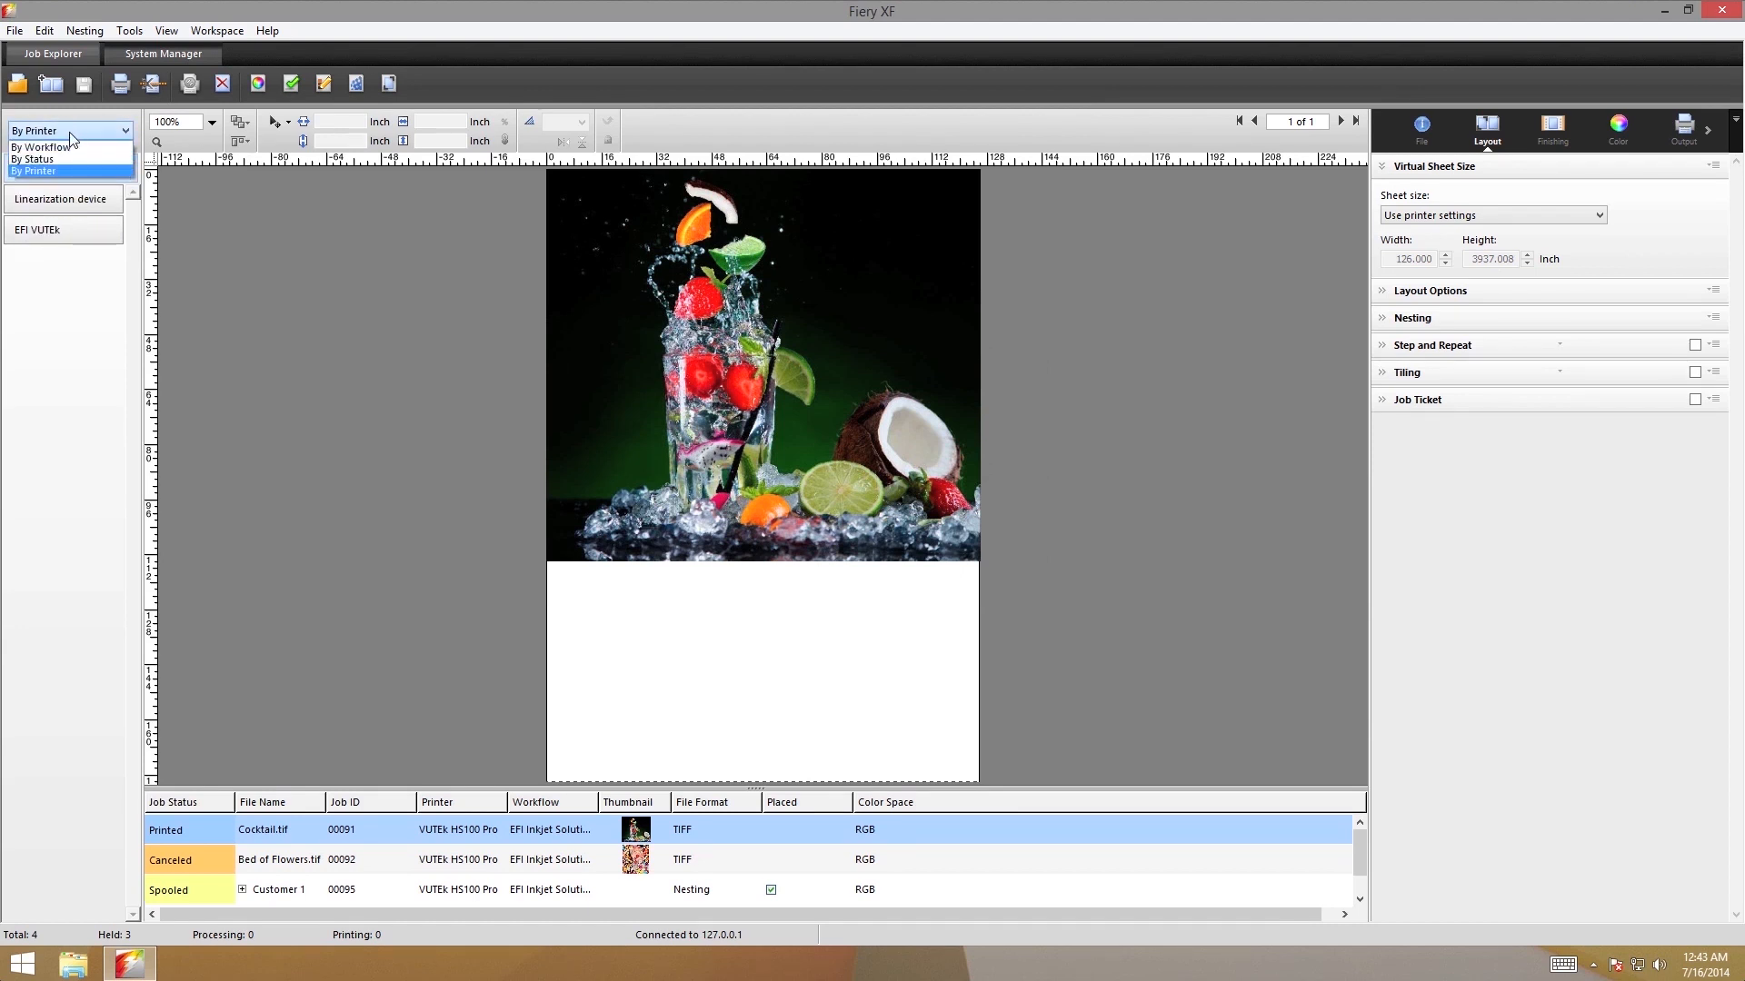
pyautogui.click(73, 160)
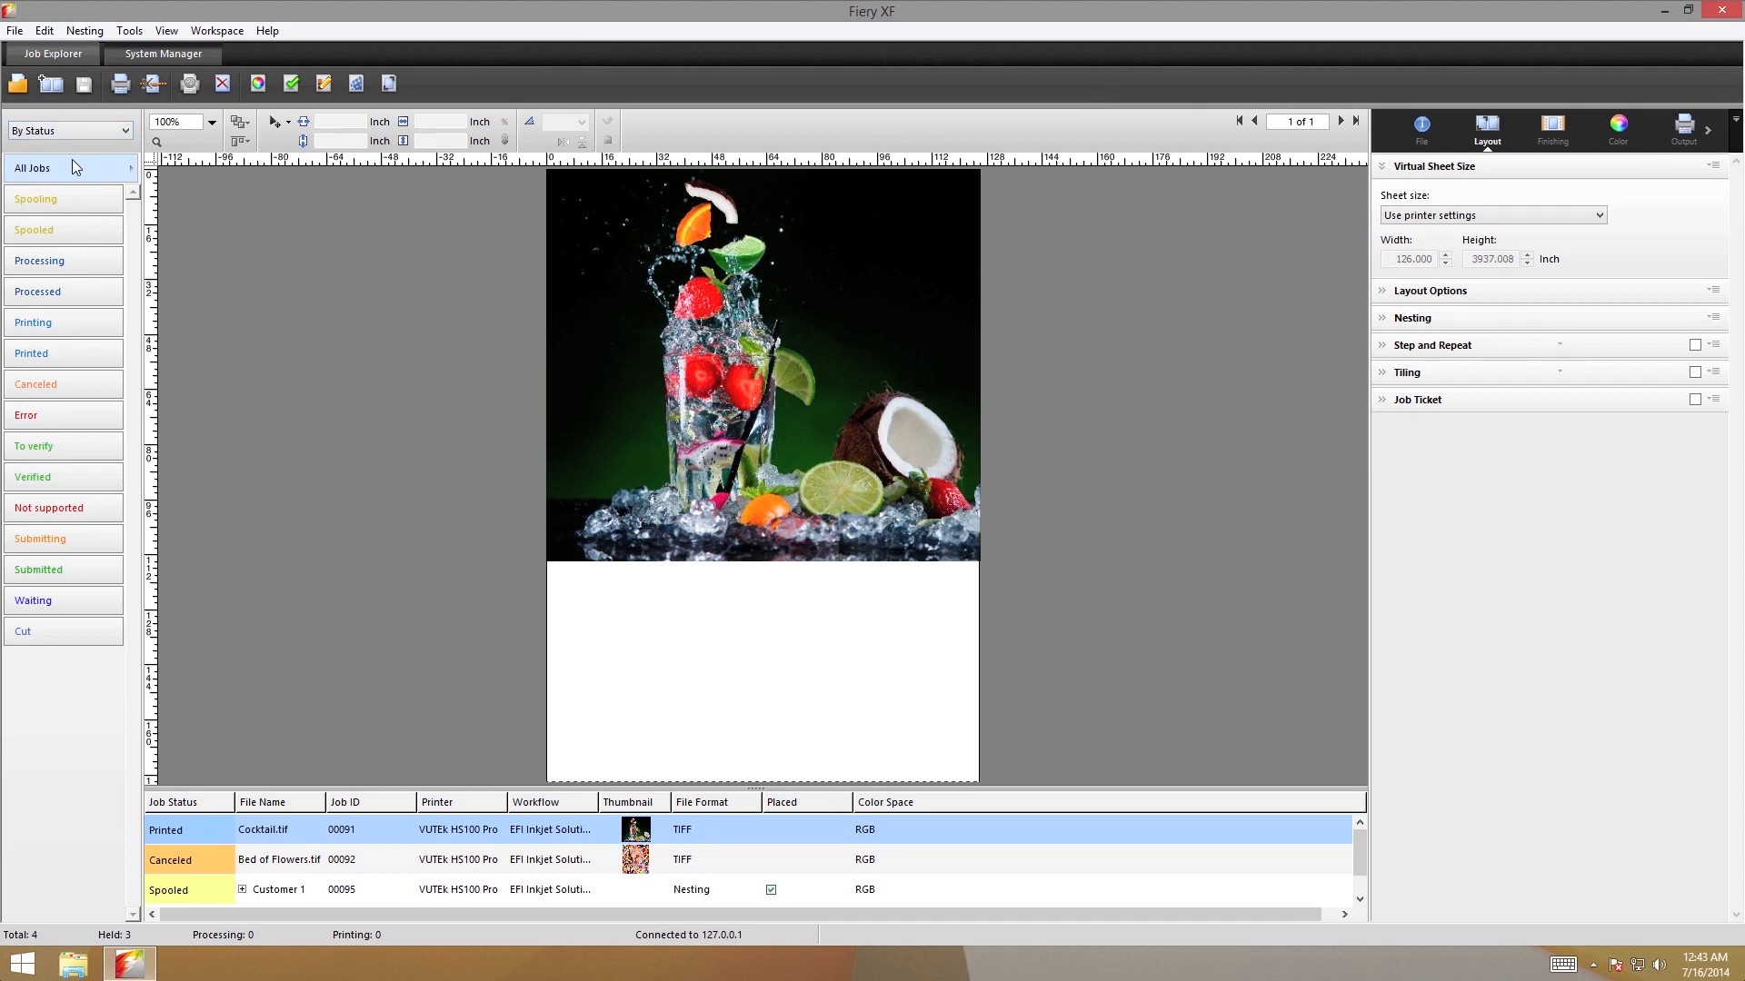
# Step: Show Canceled, then Printed, then All Jobs, and bring up the column chooser
pyautogui.click(71, 397)
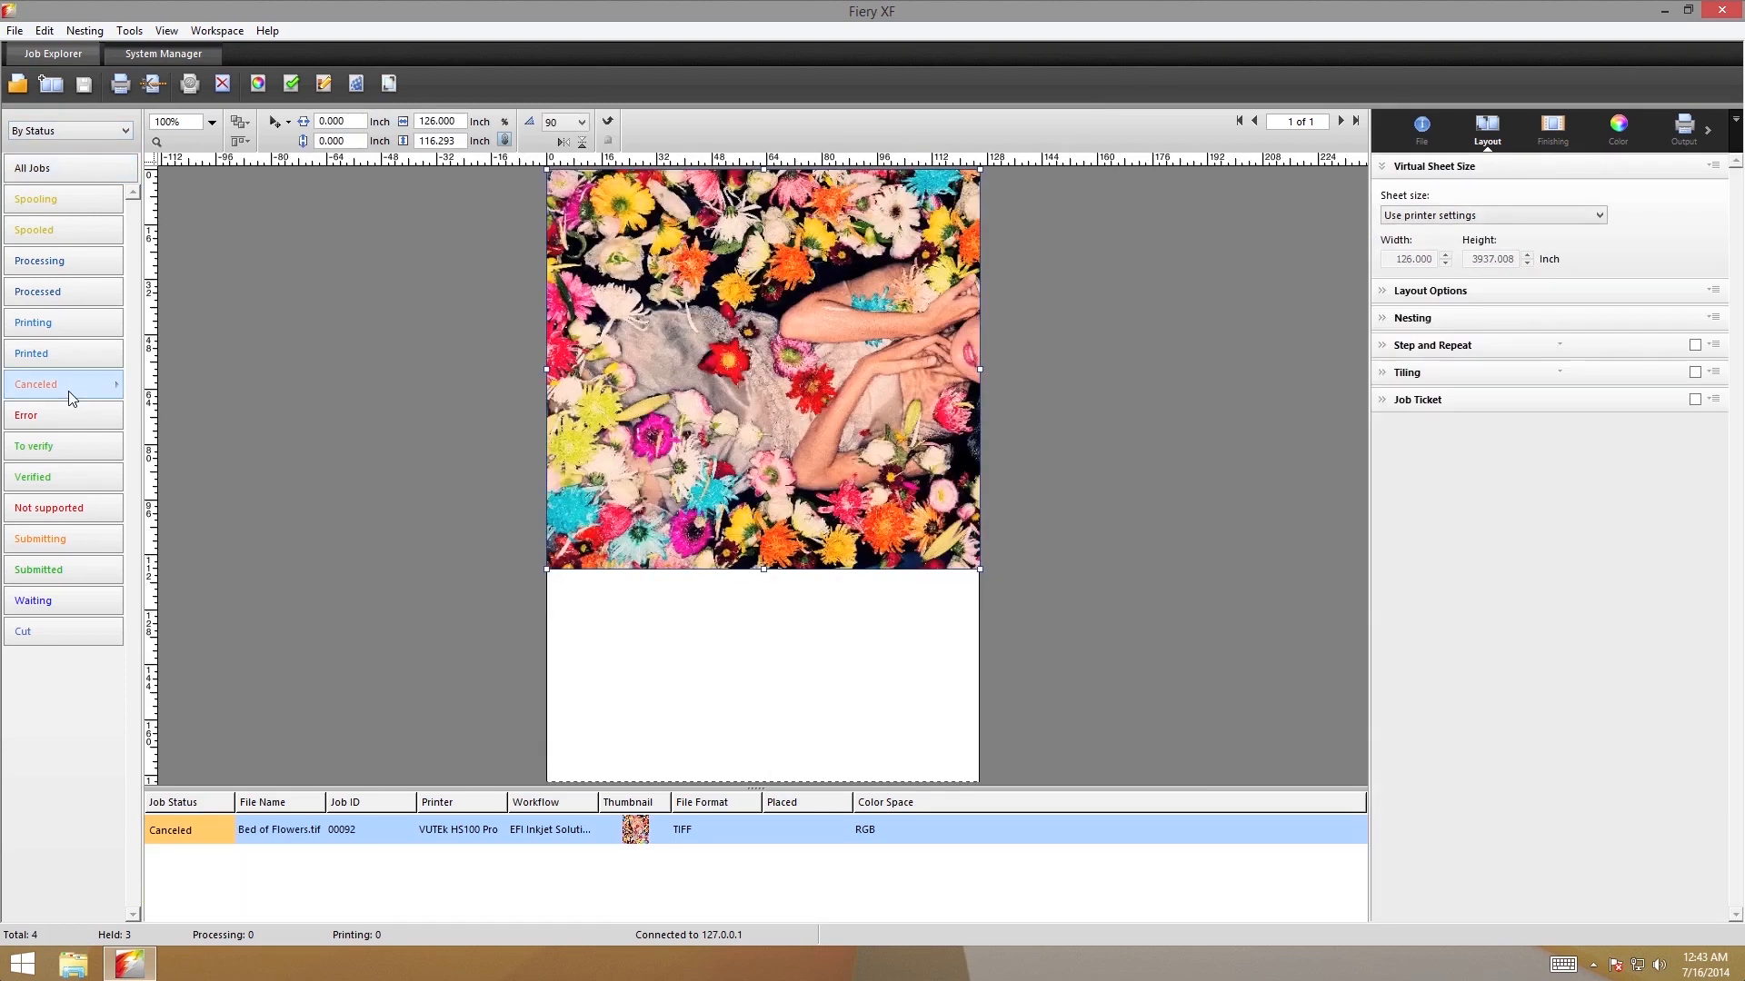
pyautogui.click(36, 360)
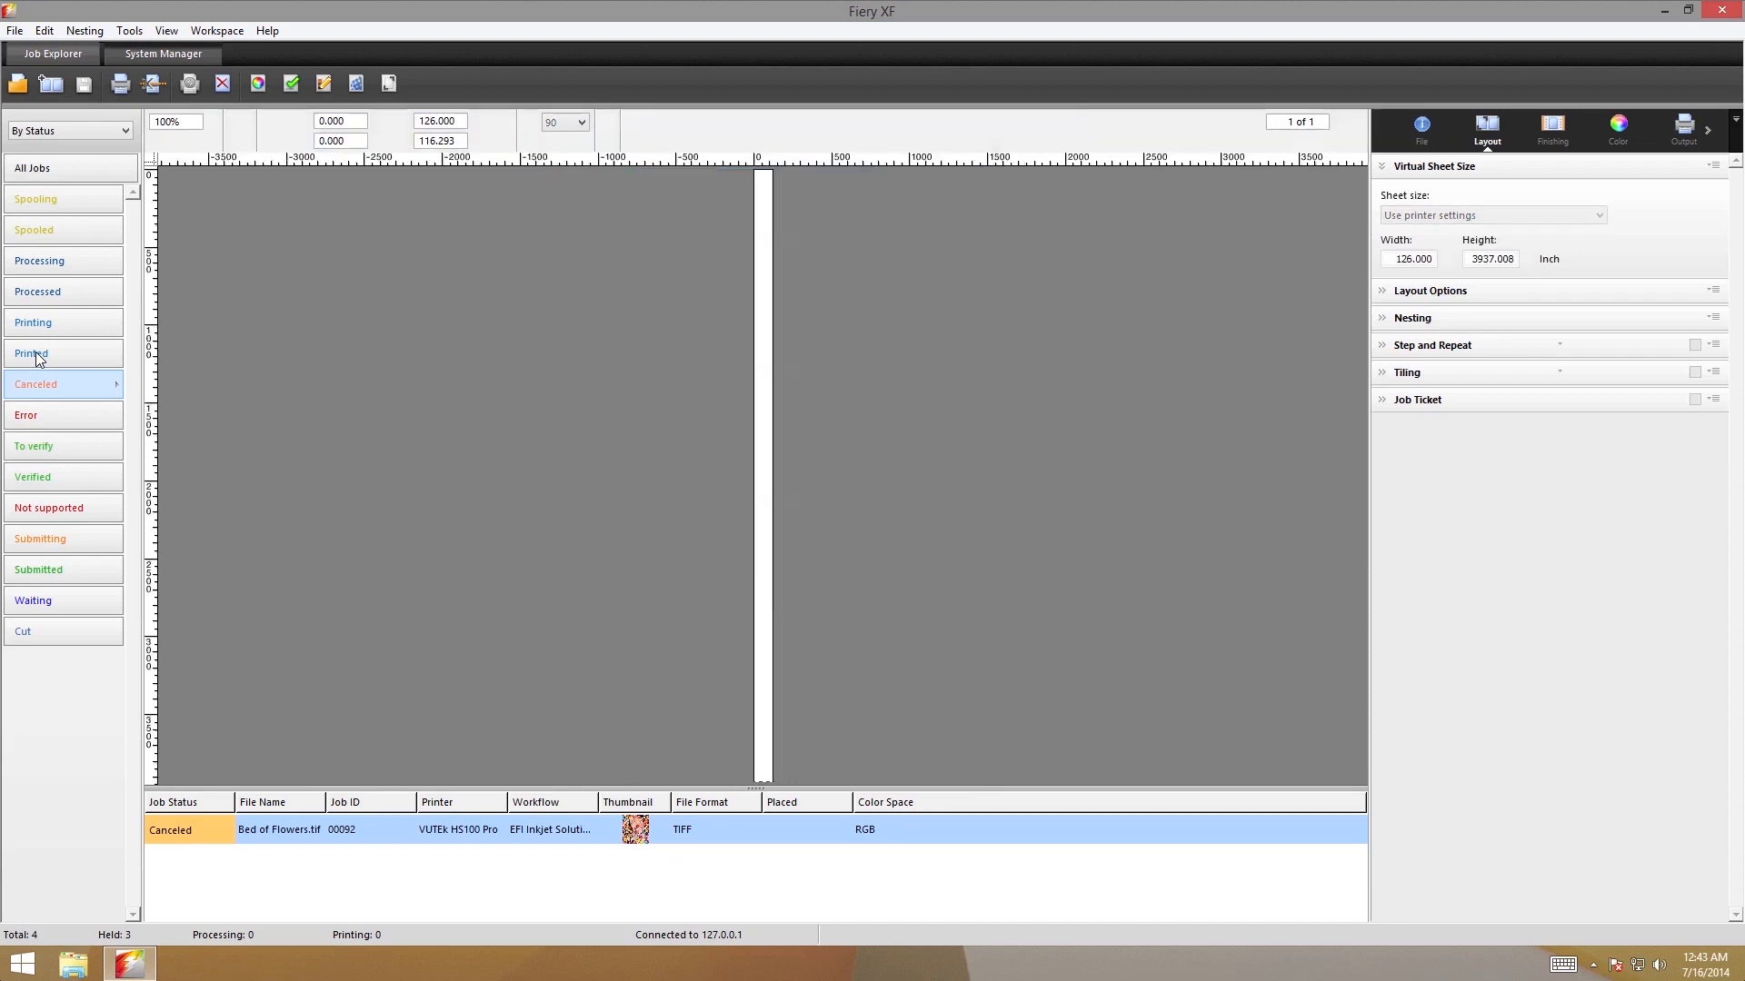
pyautogui.click(51, 168)
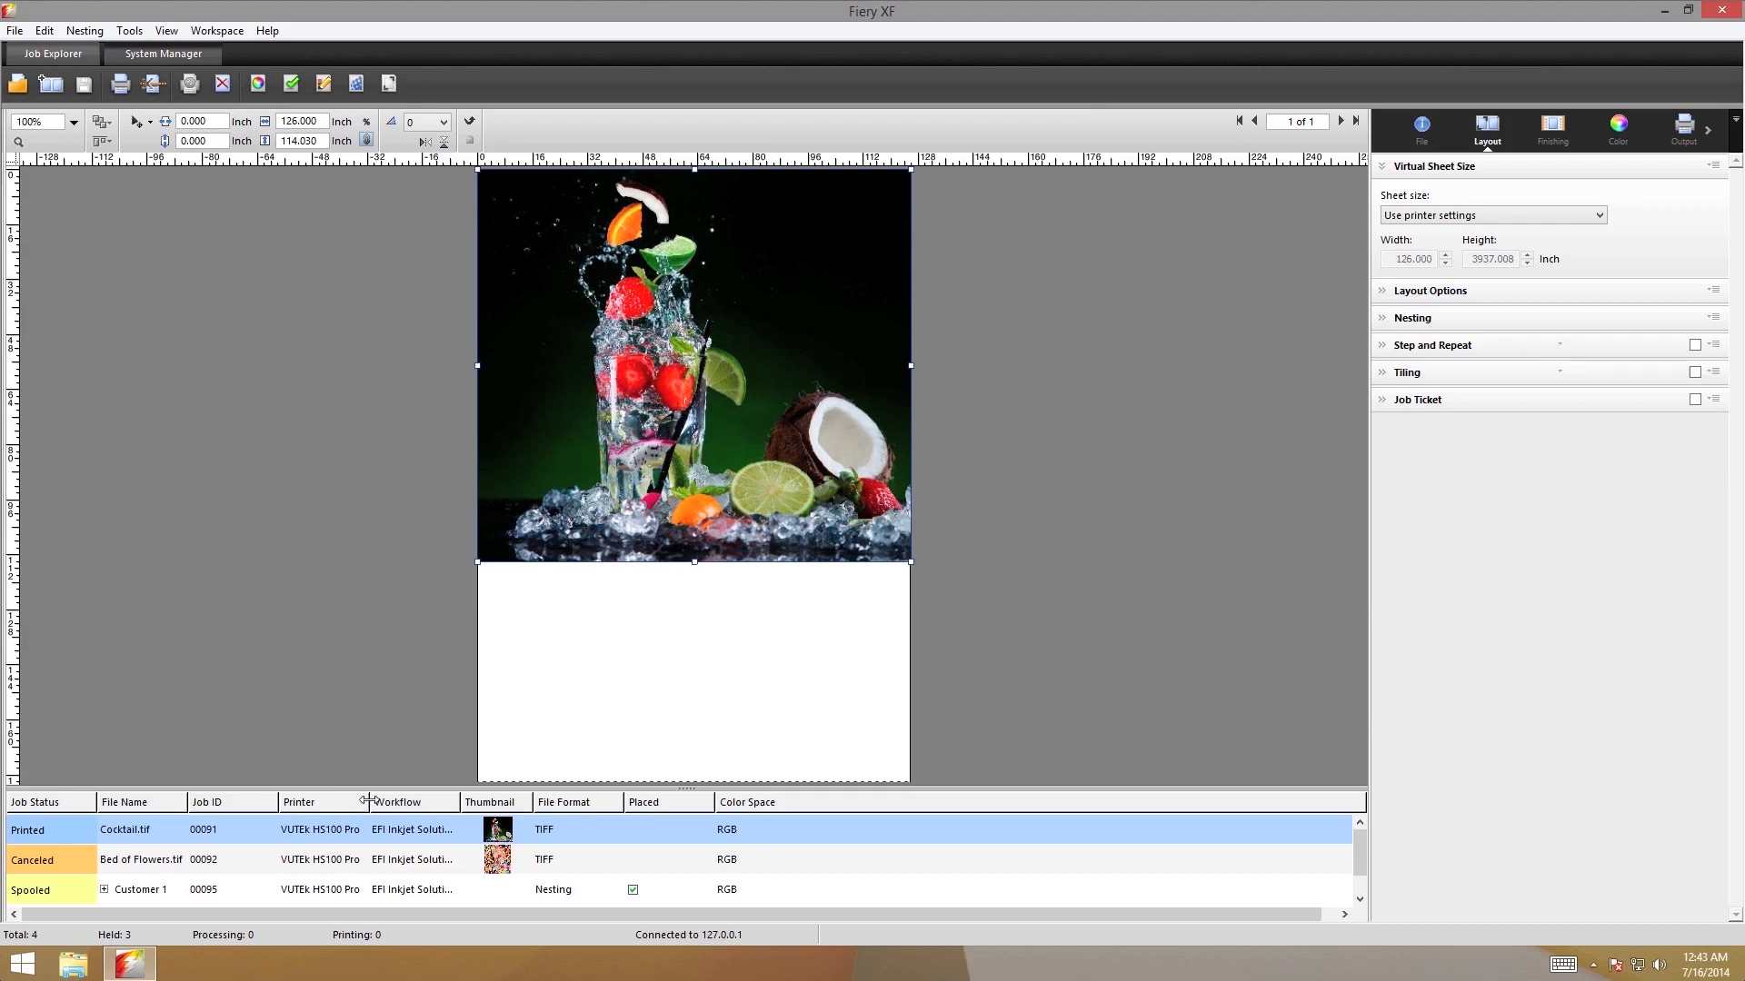
pyautogui.rightClick(794, 805)
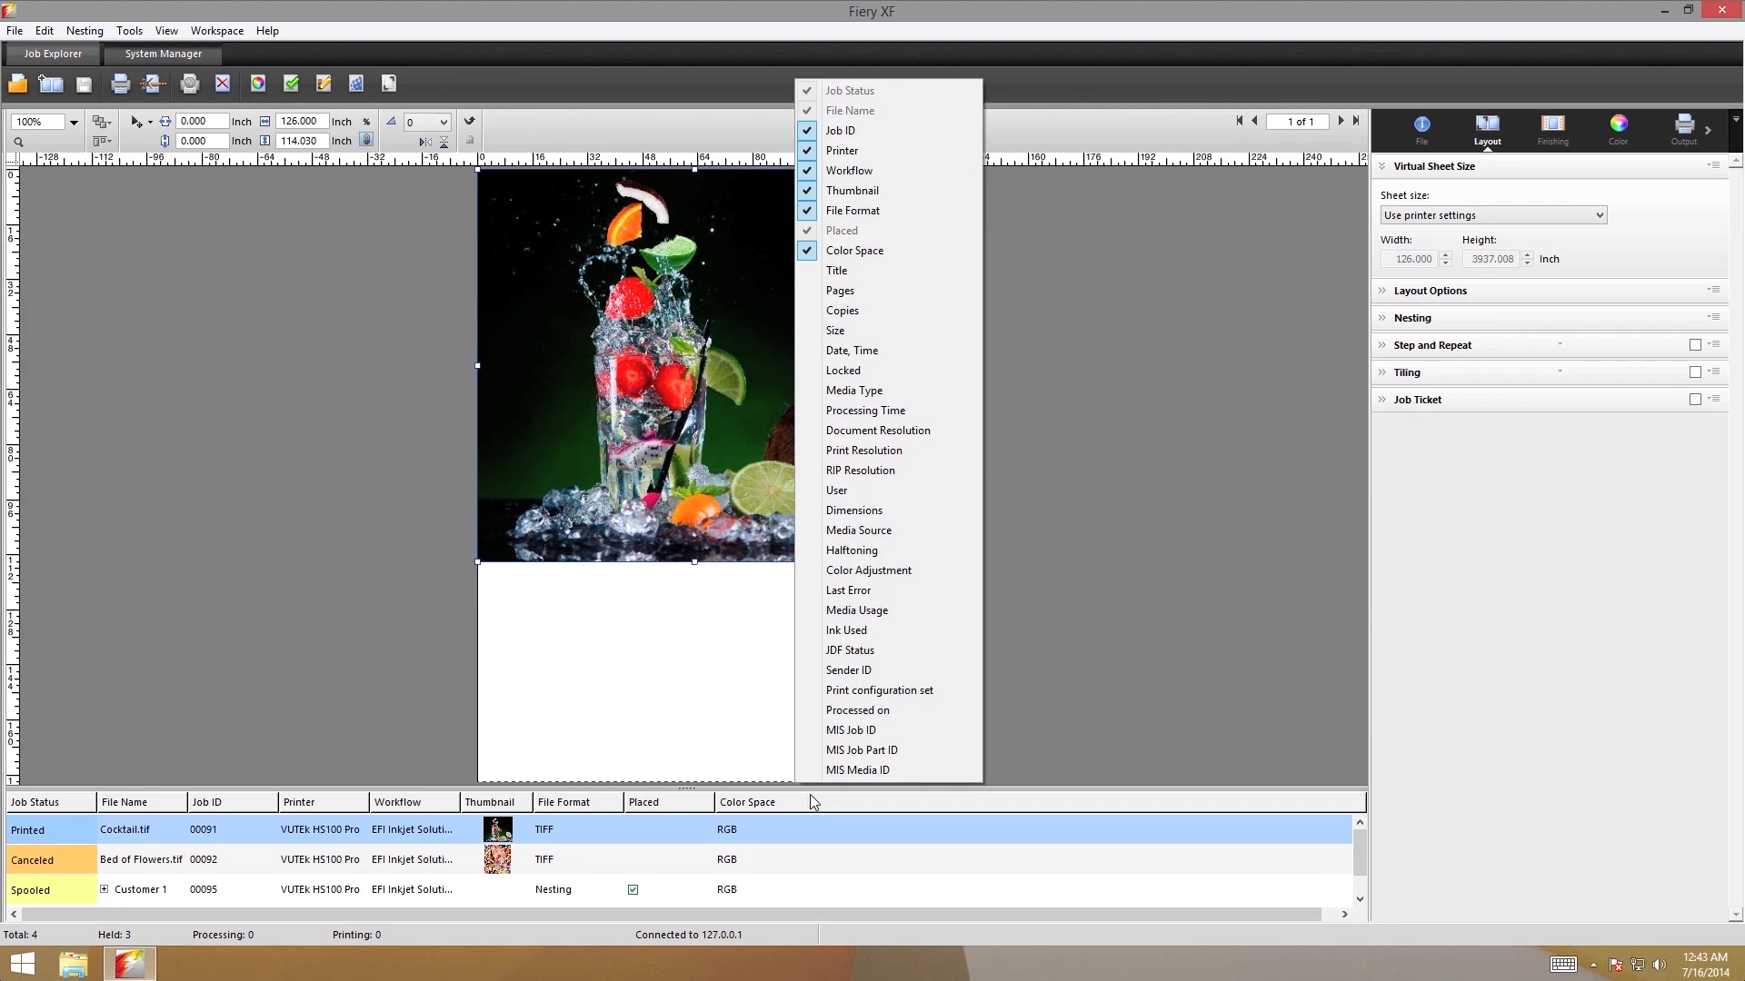
# Step: Add Halftoning and Print Resolution columns to the job list, then bring up the Cocktail.tif job's actions
pyautogui.click(888, 552)
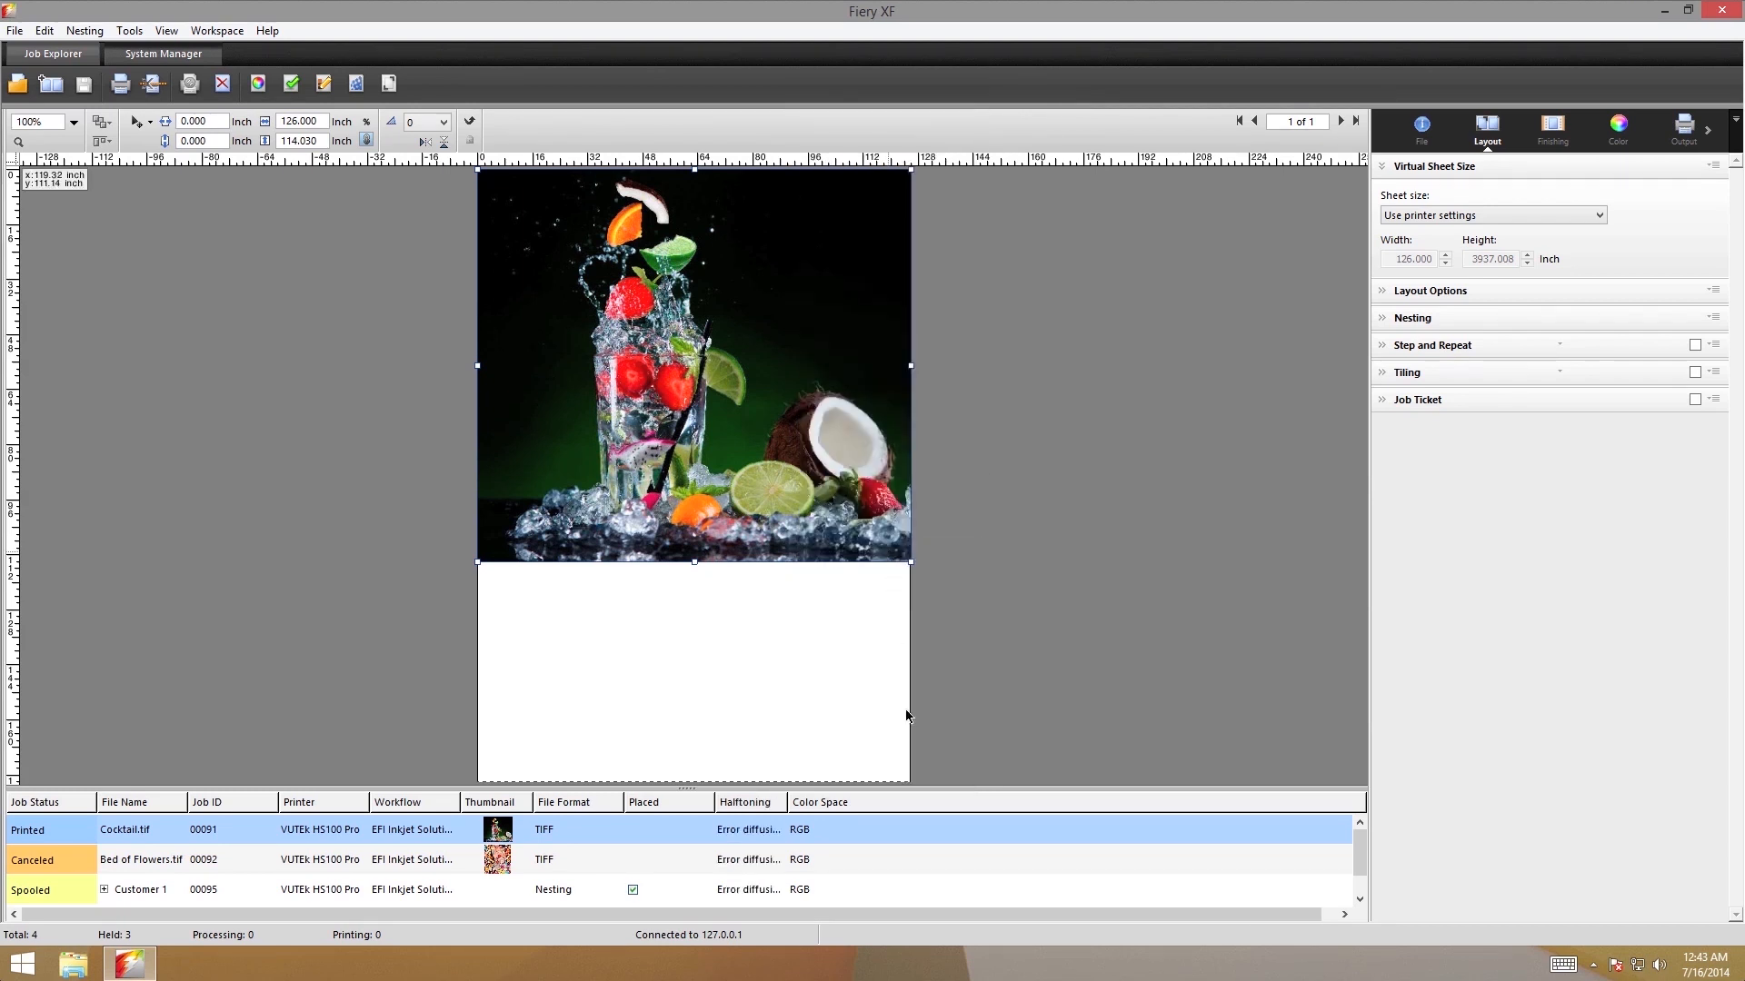
pyautogui.rightClick(914, 804)
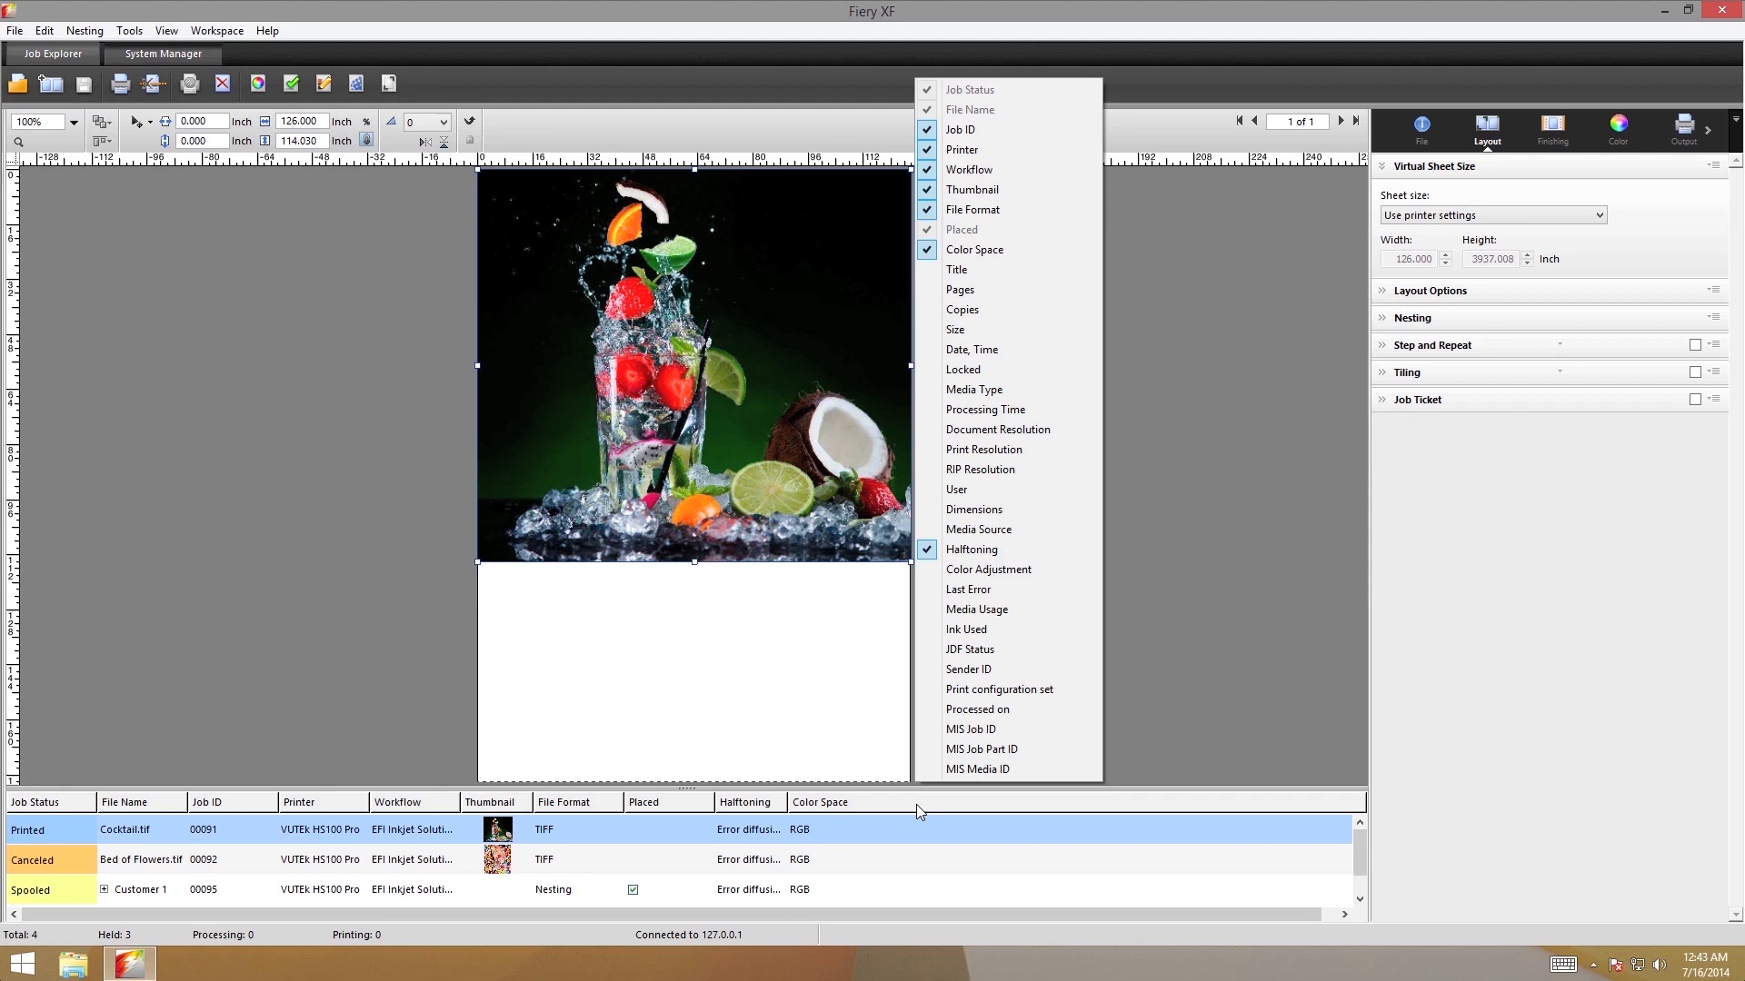
pyautogui.click(1018, 449)
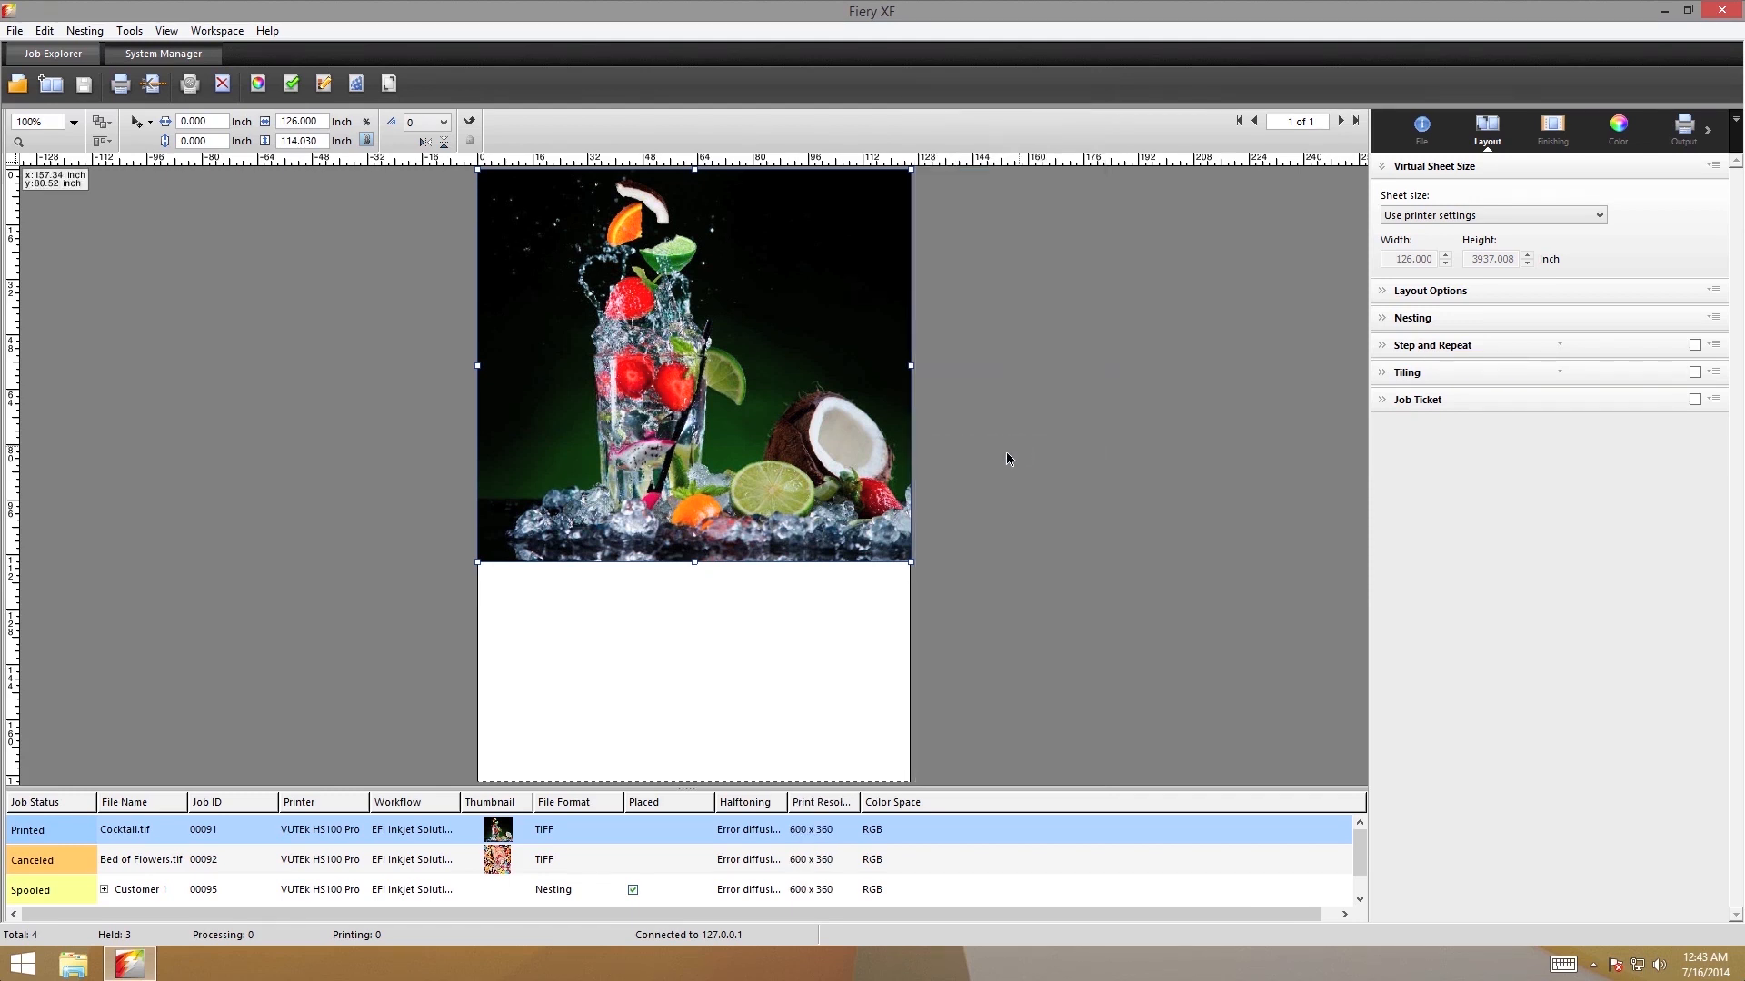
pyautogui.rightClick(292, 840)
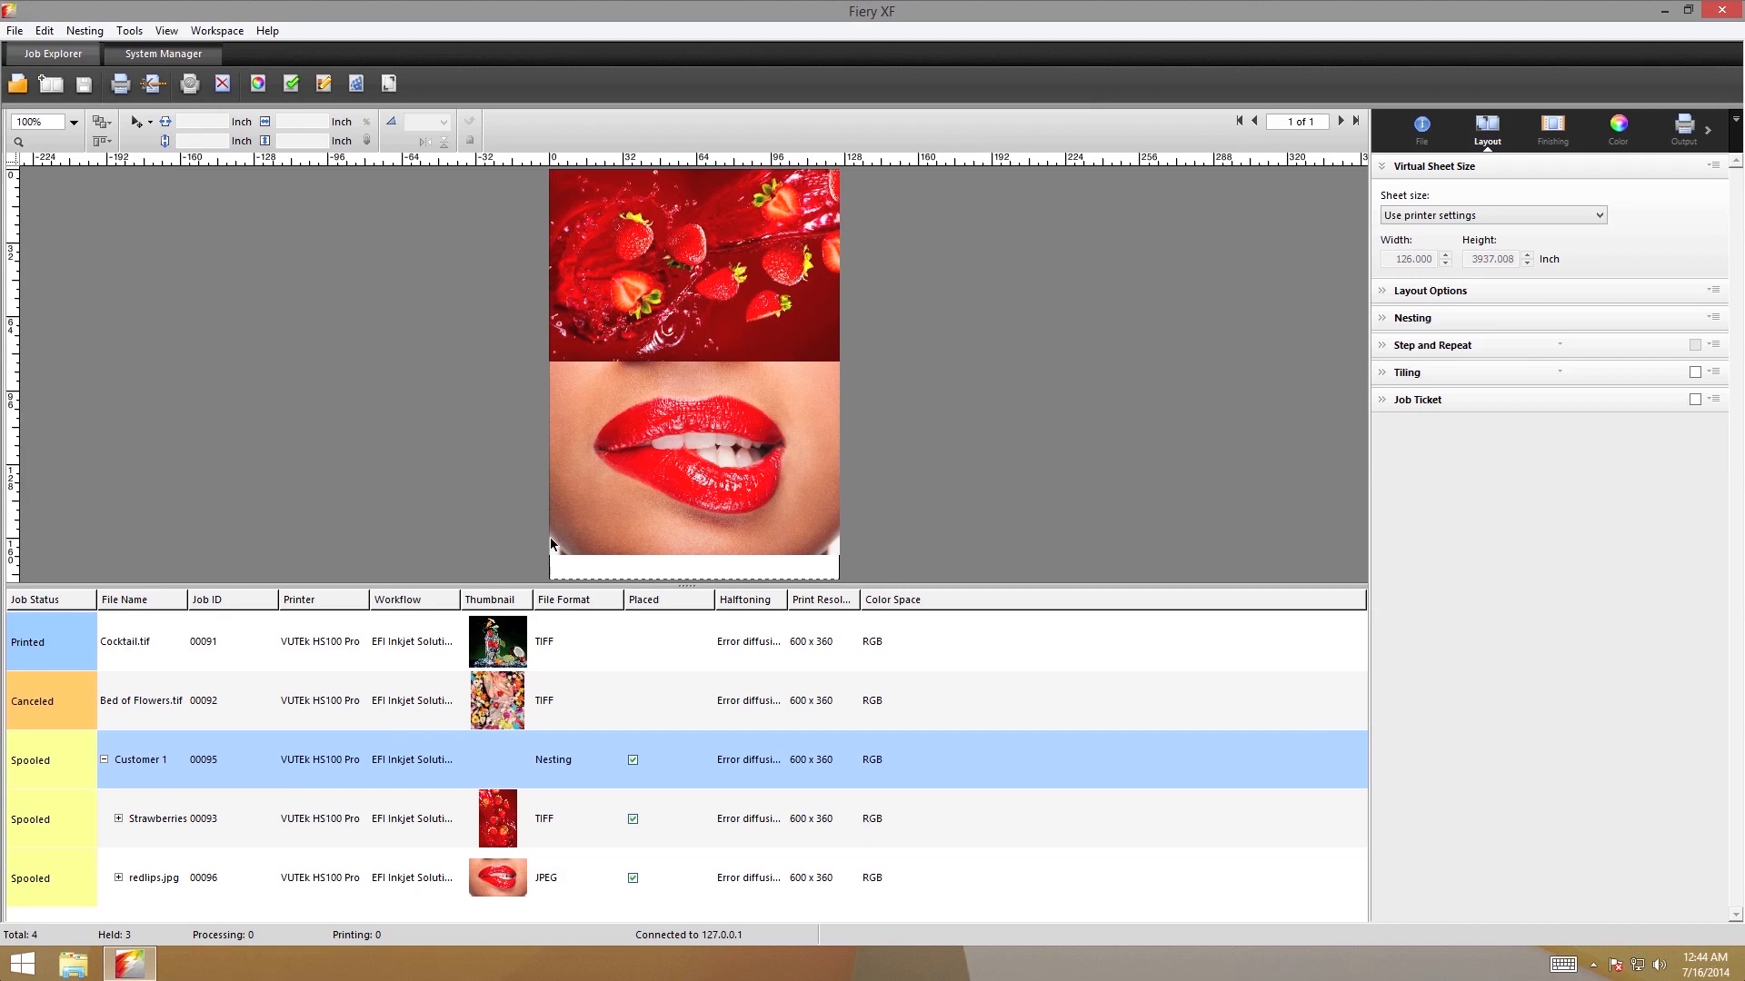
# Step: Select the Strawberries and redlips.jpg images in the Customer 1 nesting preview
pyautogui.click(642, 270)
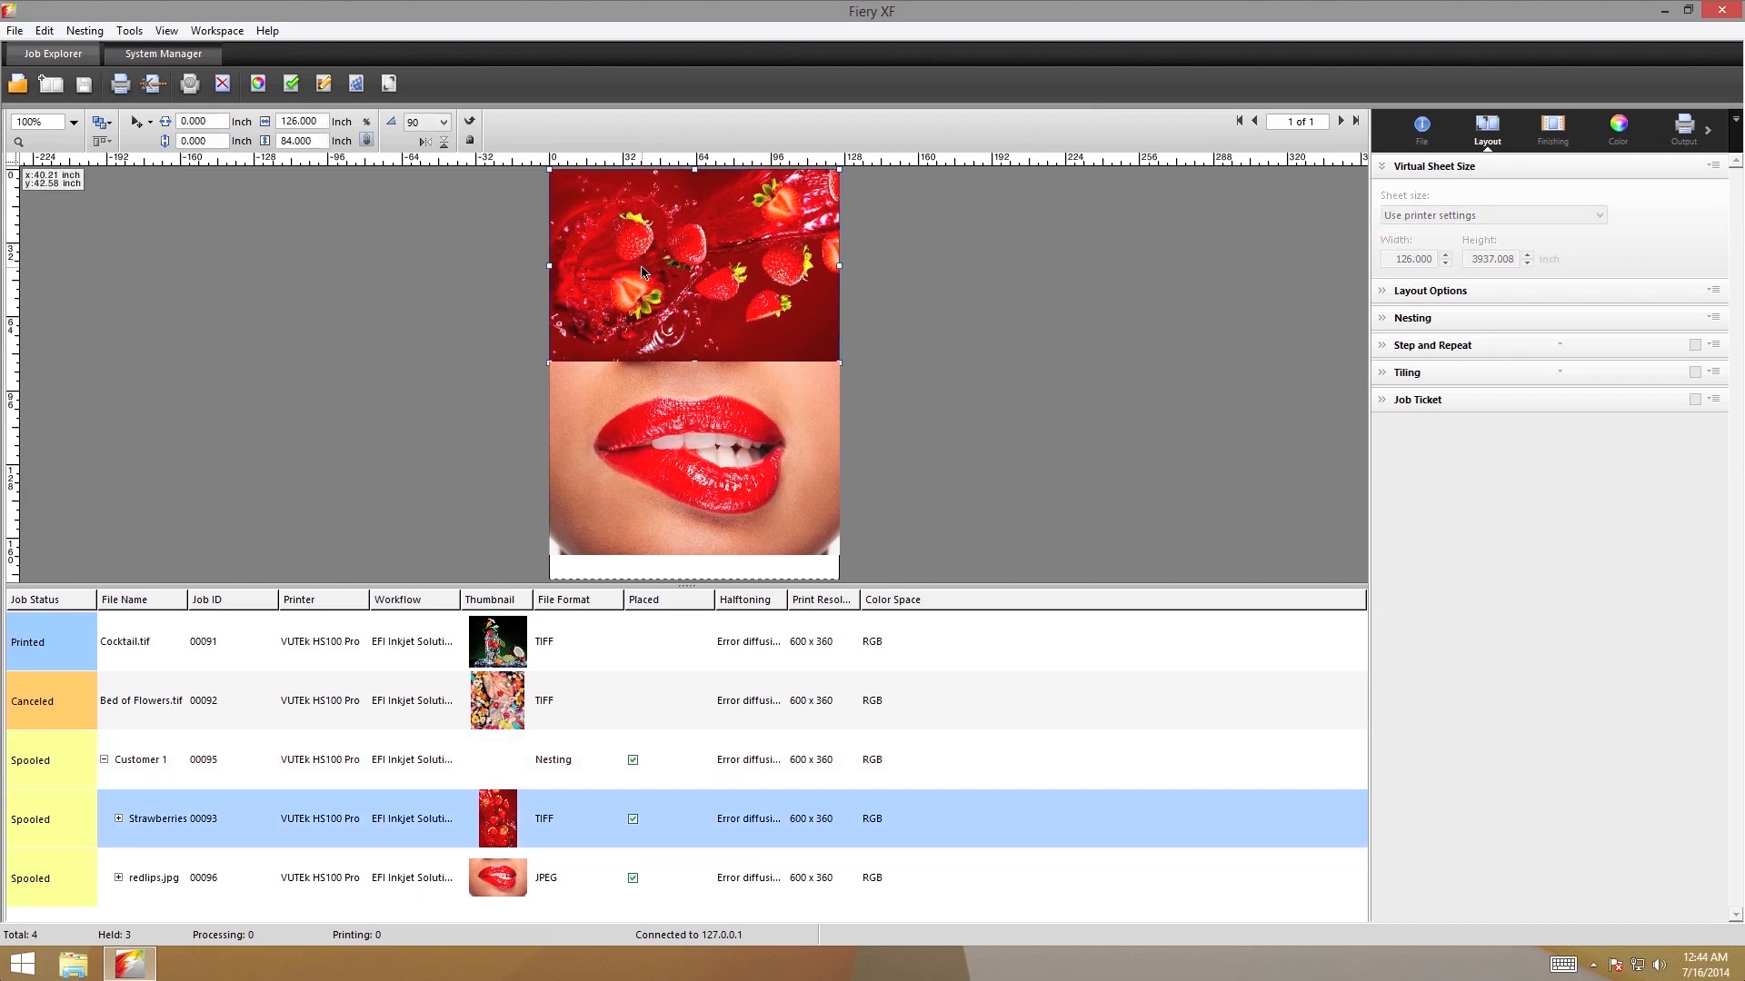
pyautogui.click(674, 482)
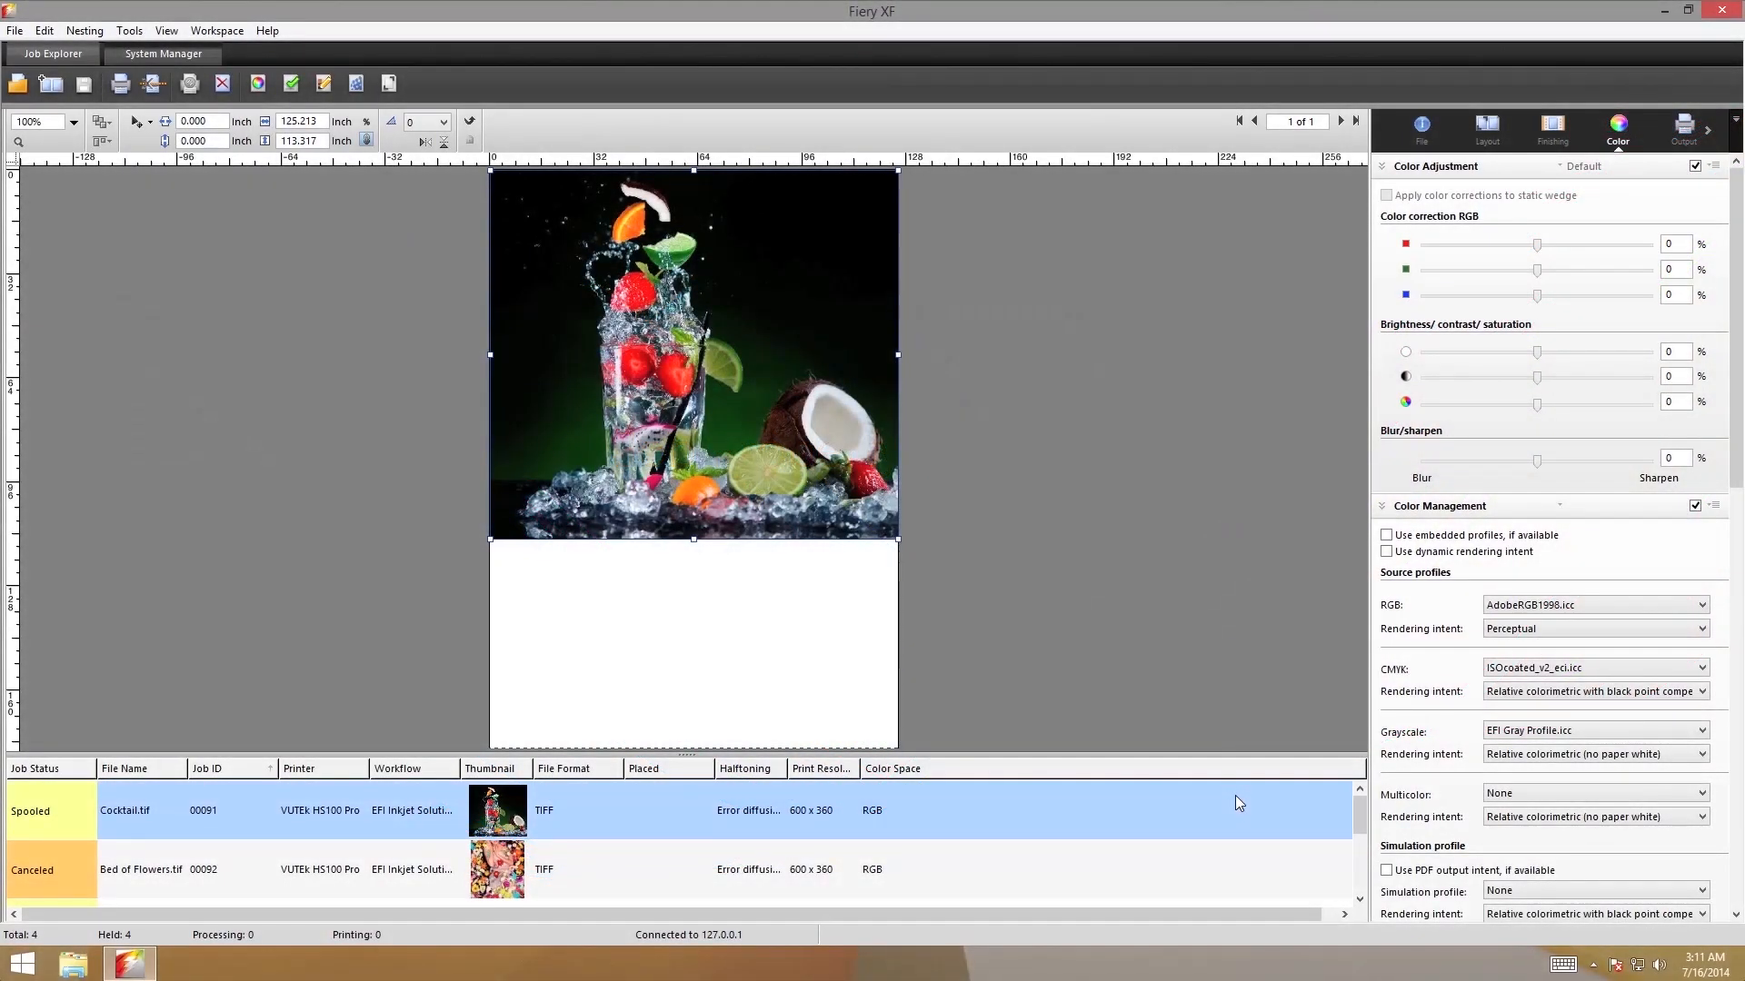
# Step: Review Cocktail.tif's File, Layout, Finishing, Output, Verify and System settings, ending on Layout
pyautogui.click(1423, 132)
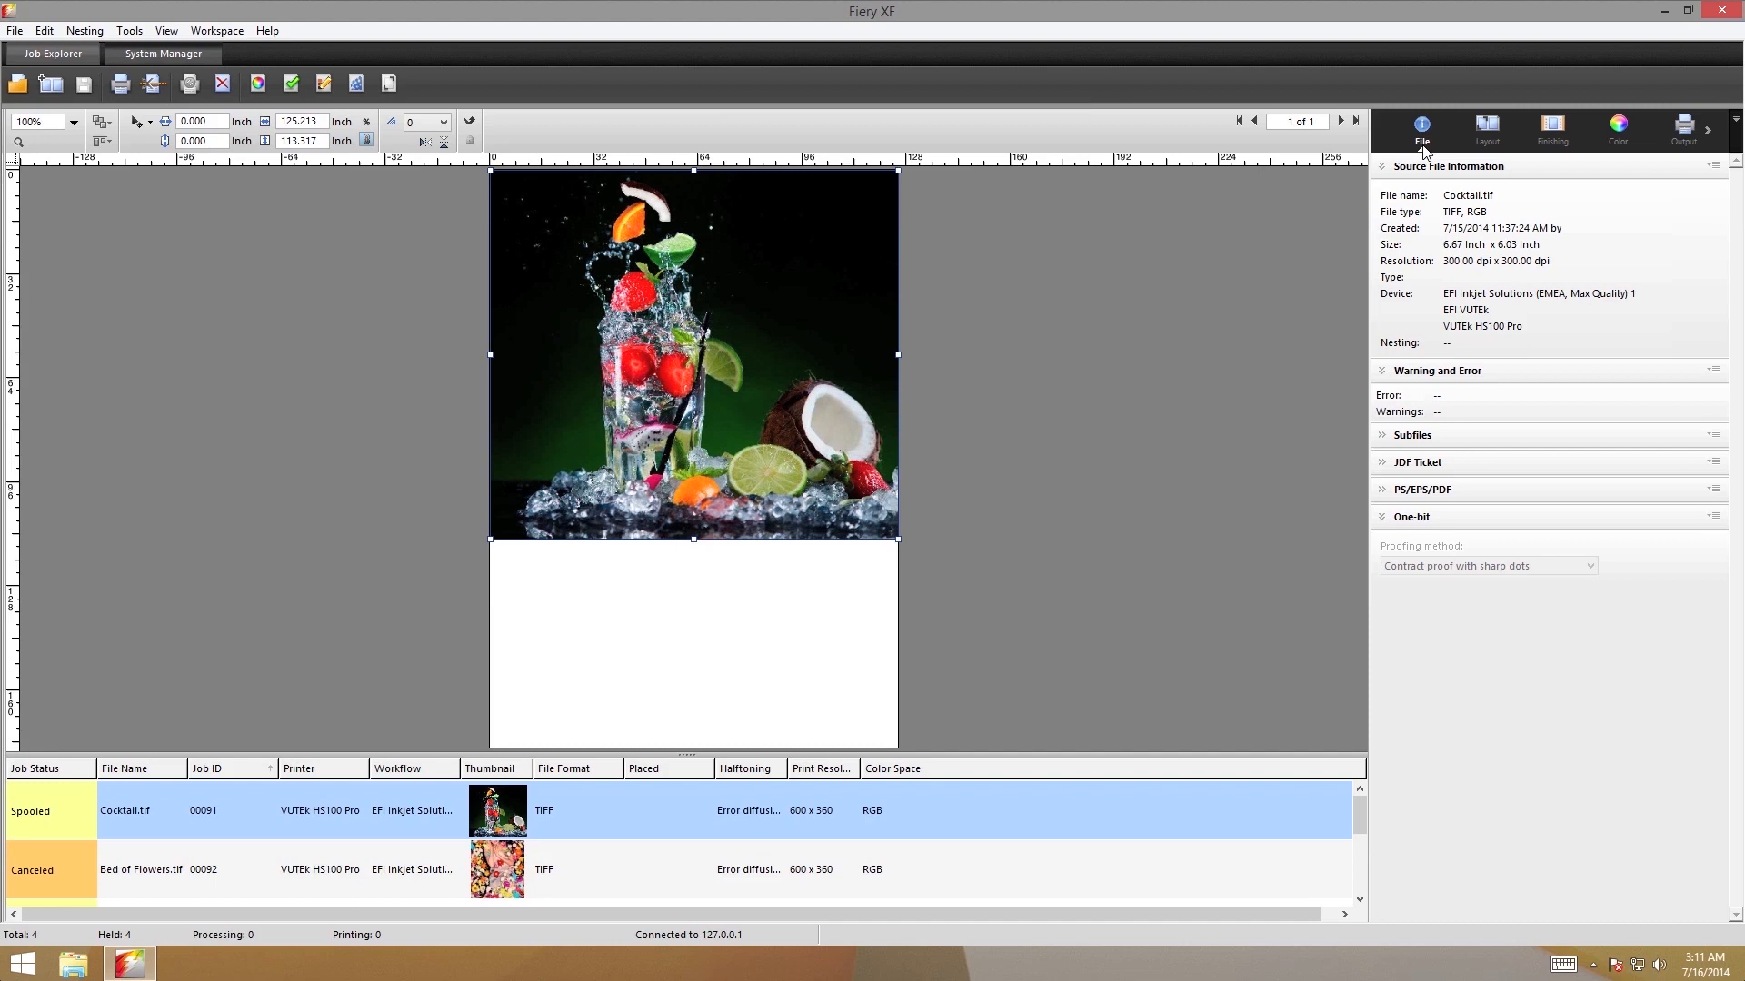
pyautogui.click(1490, 153)
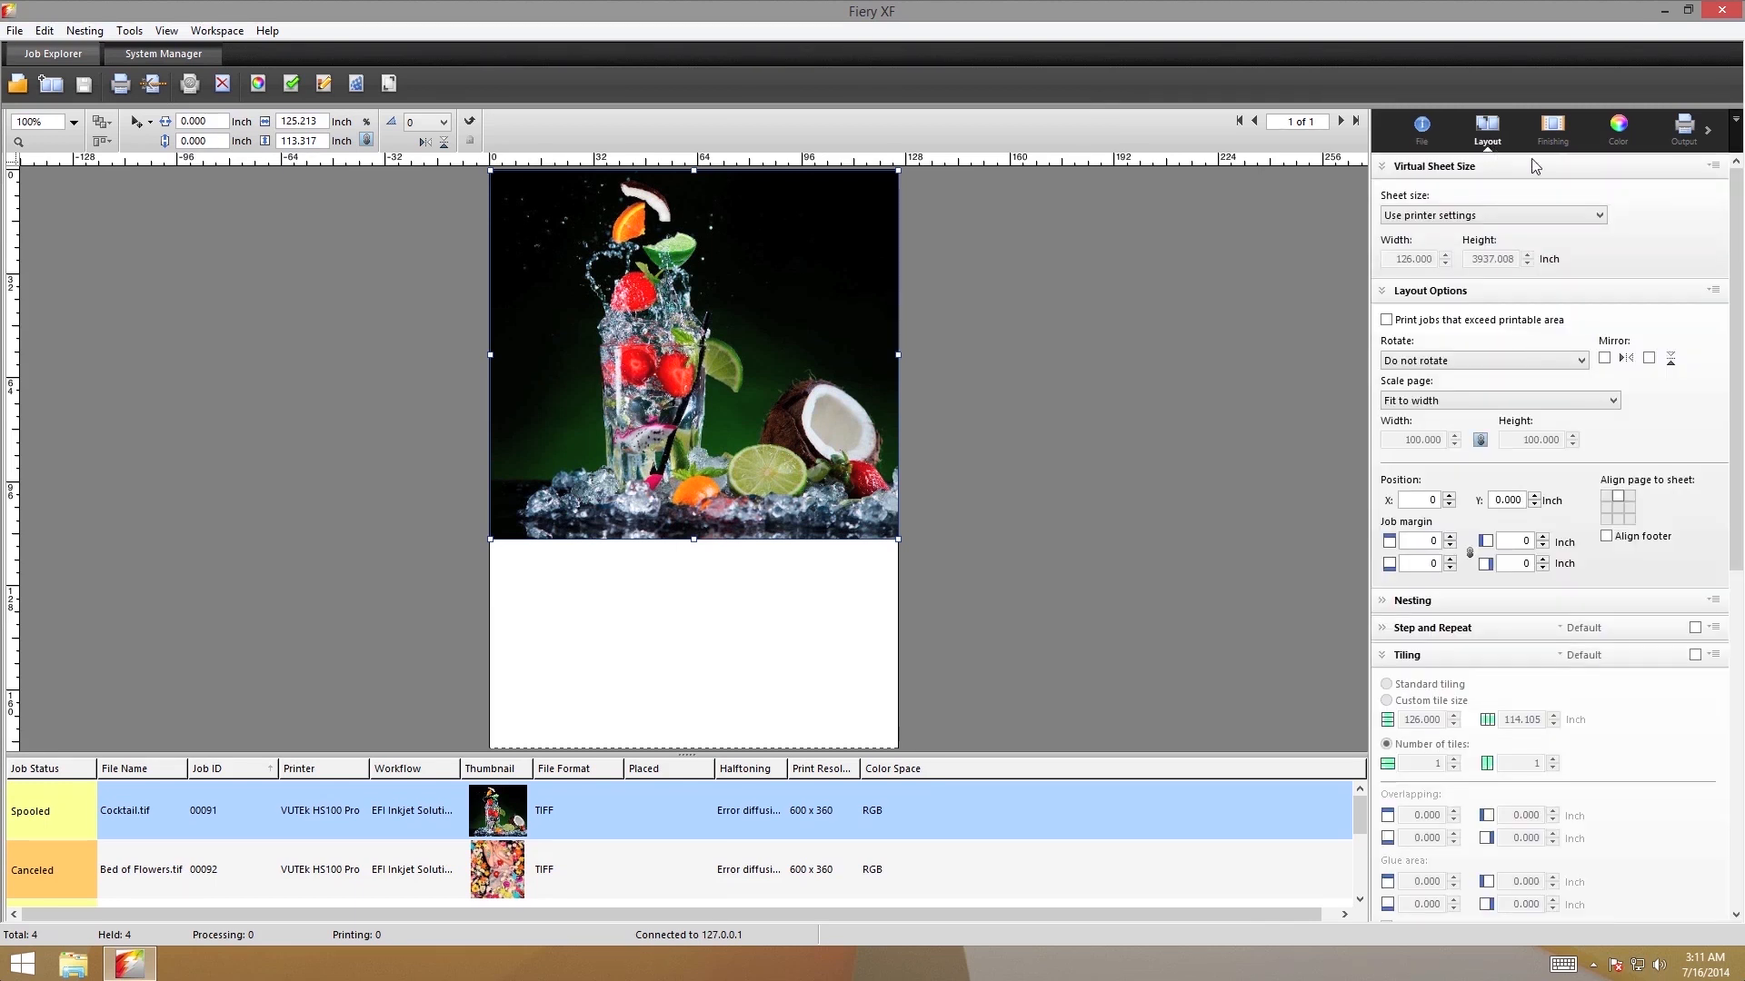
pyautogui.click(1560, 152)
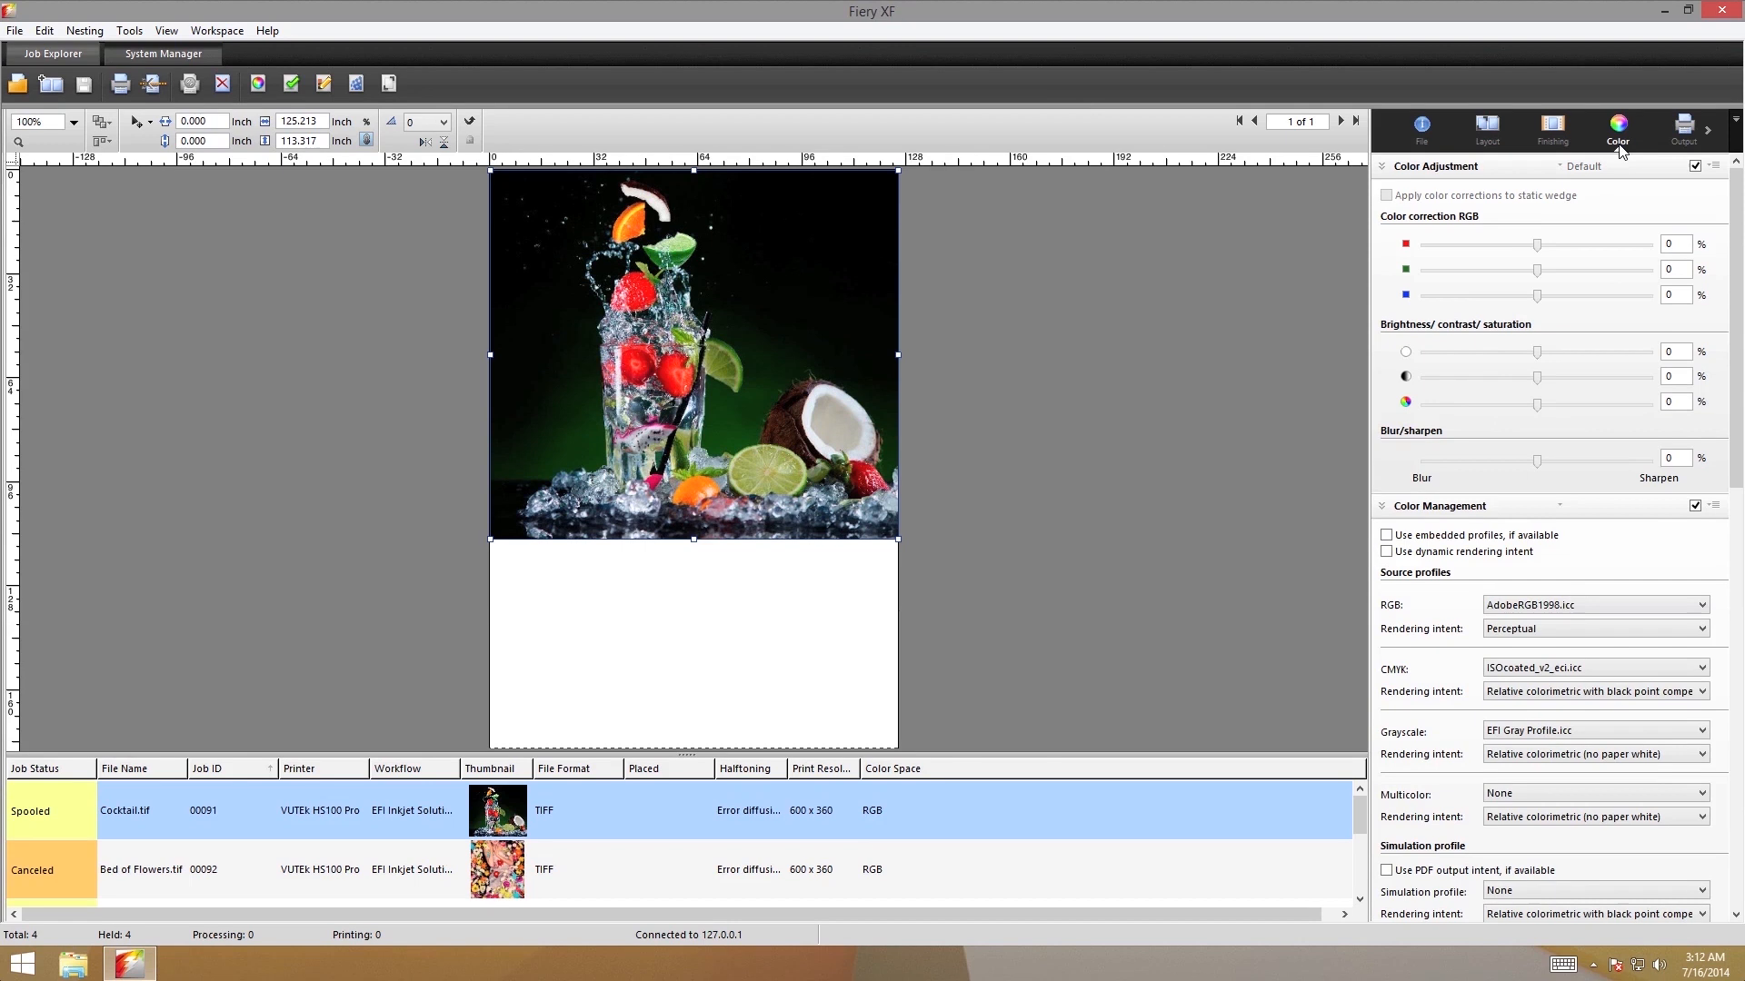
pyautogui.click(1690, 148)
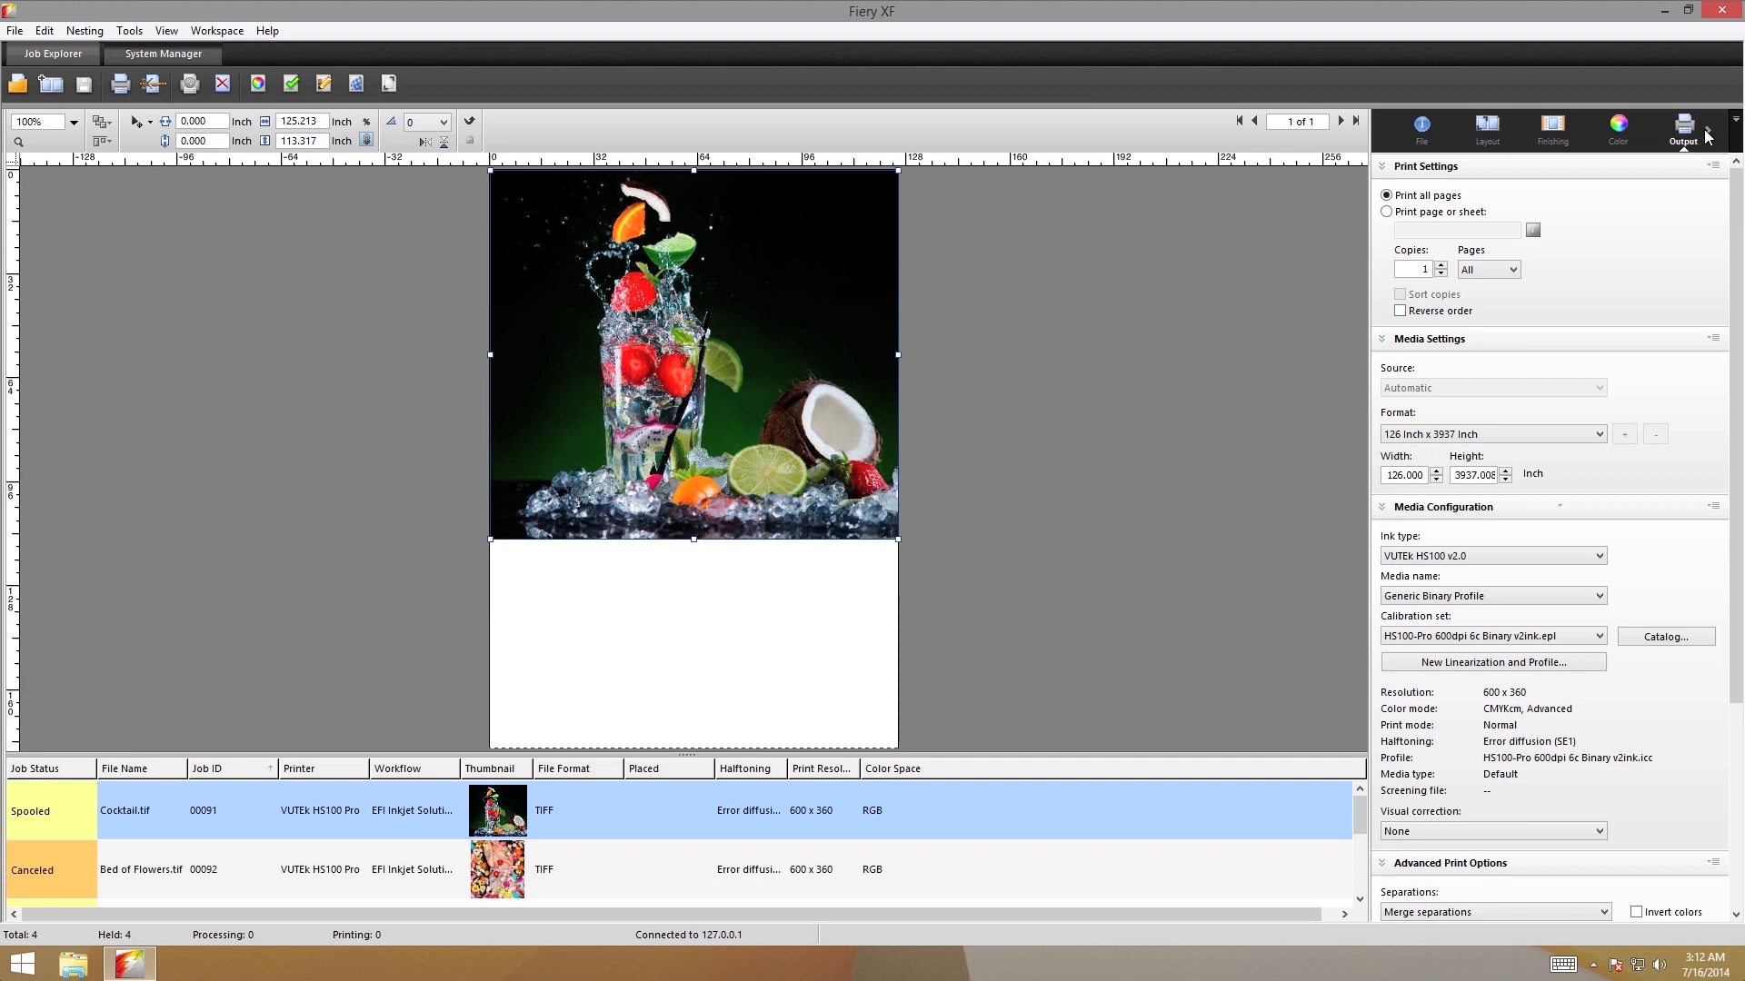
pyautogui.click(1707, 132)
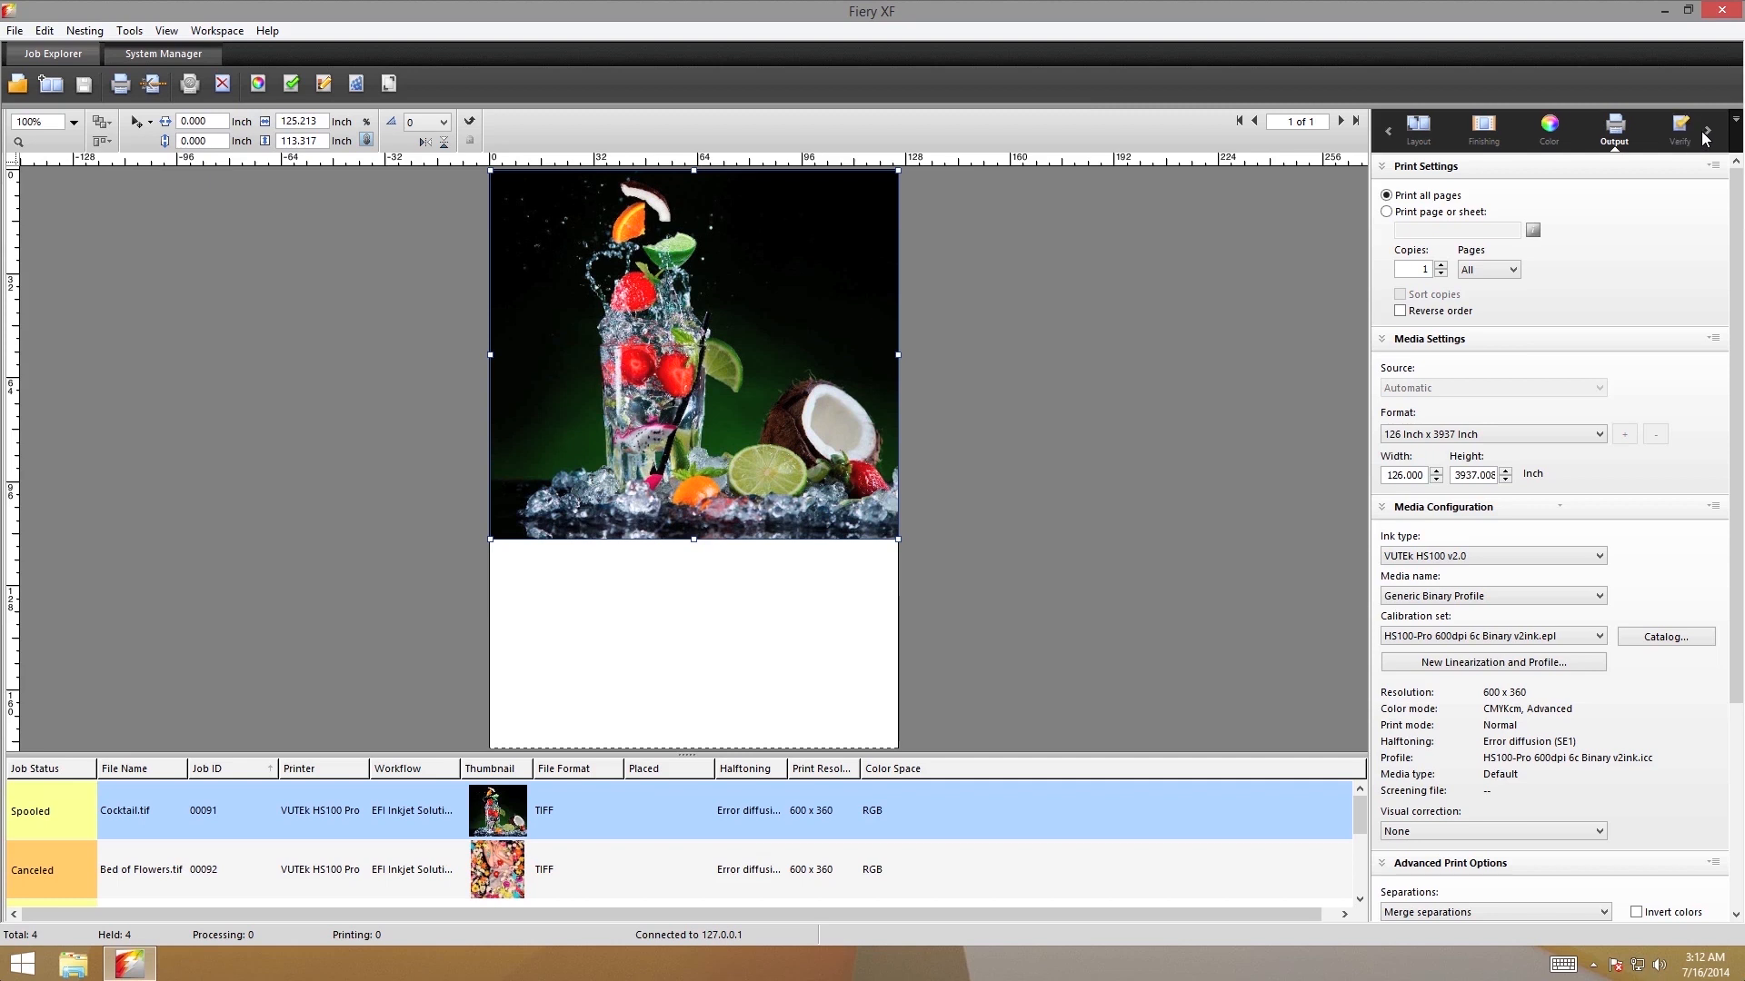
pyautogui.click(1686, 145)
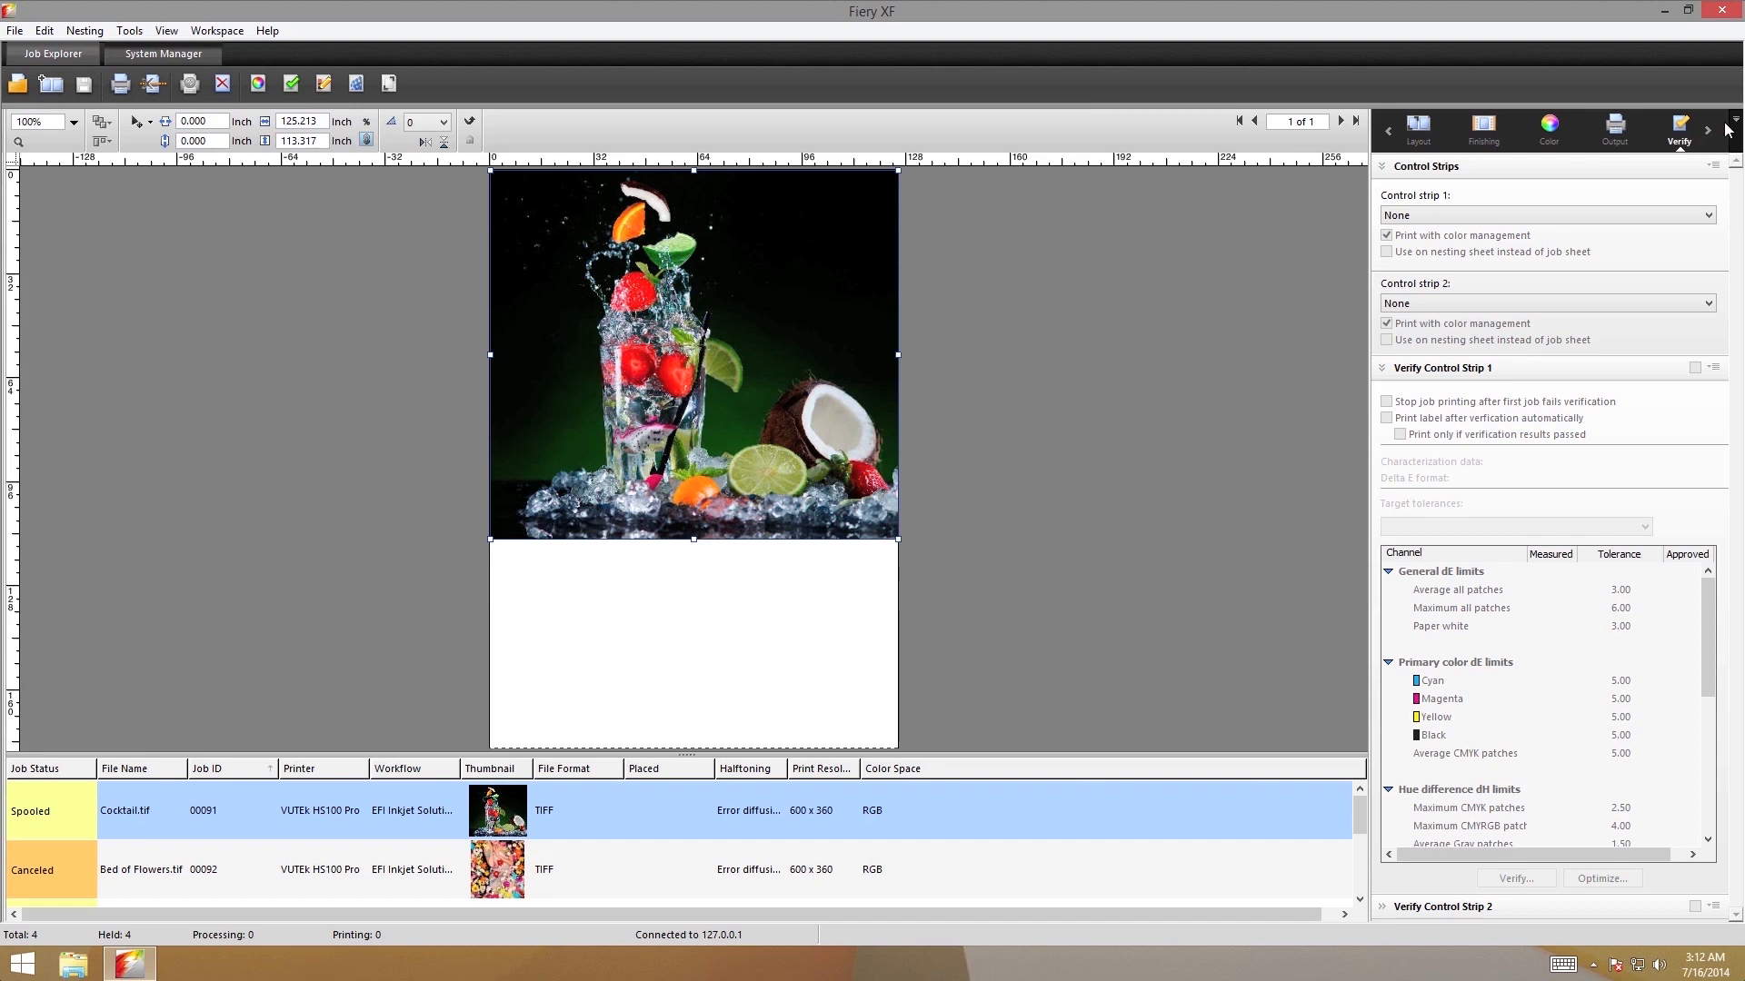
pyautogui.click(1714, 134)
pyautogui.click(1683, 146)
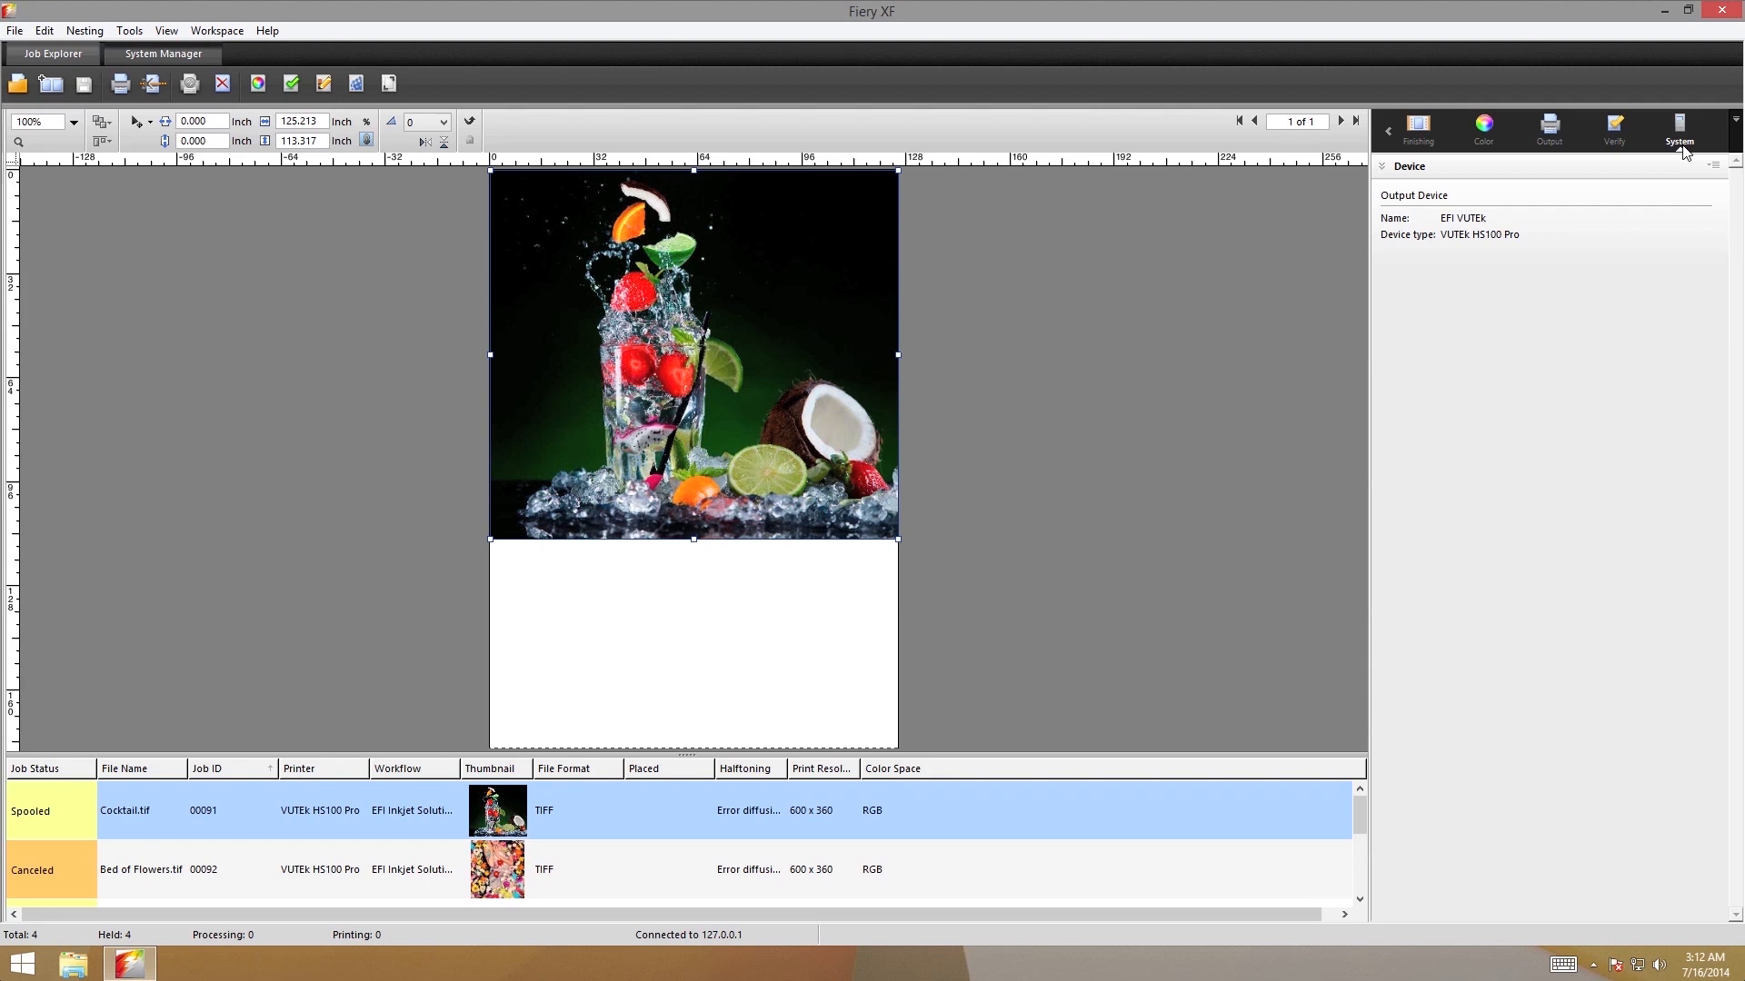
pyautogui.click(1389, 132)
pyautogui.click(1423, 132)
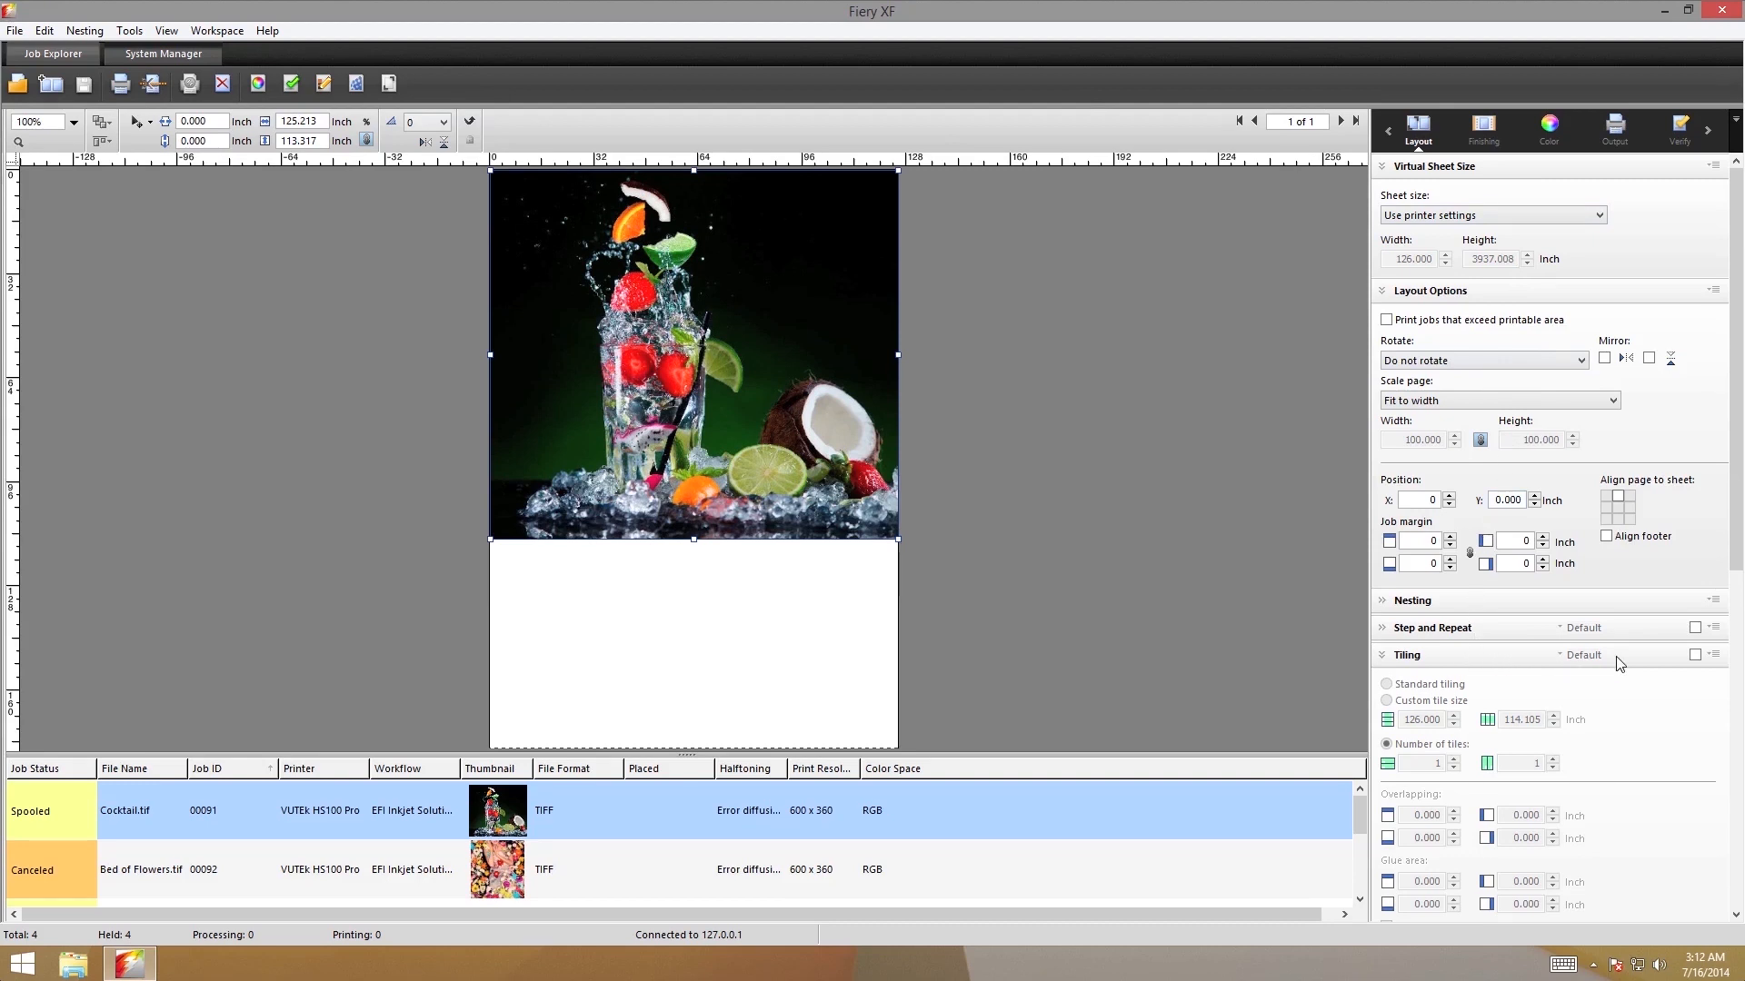
# Step: Toggle tiling on and off, then jump to the Job Ticket and Virtual Sheet Size sections
pyautogui.click(1694, 655)
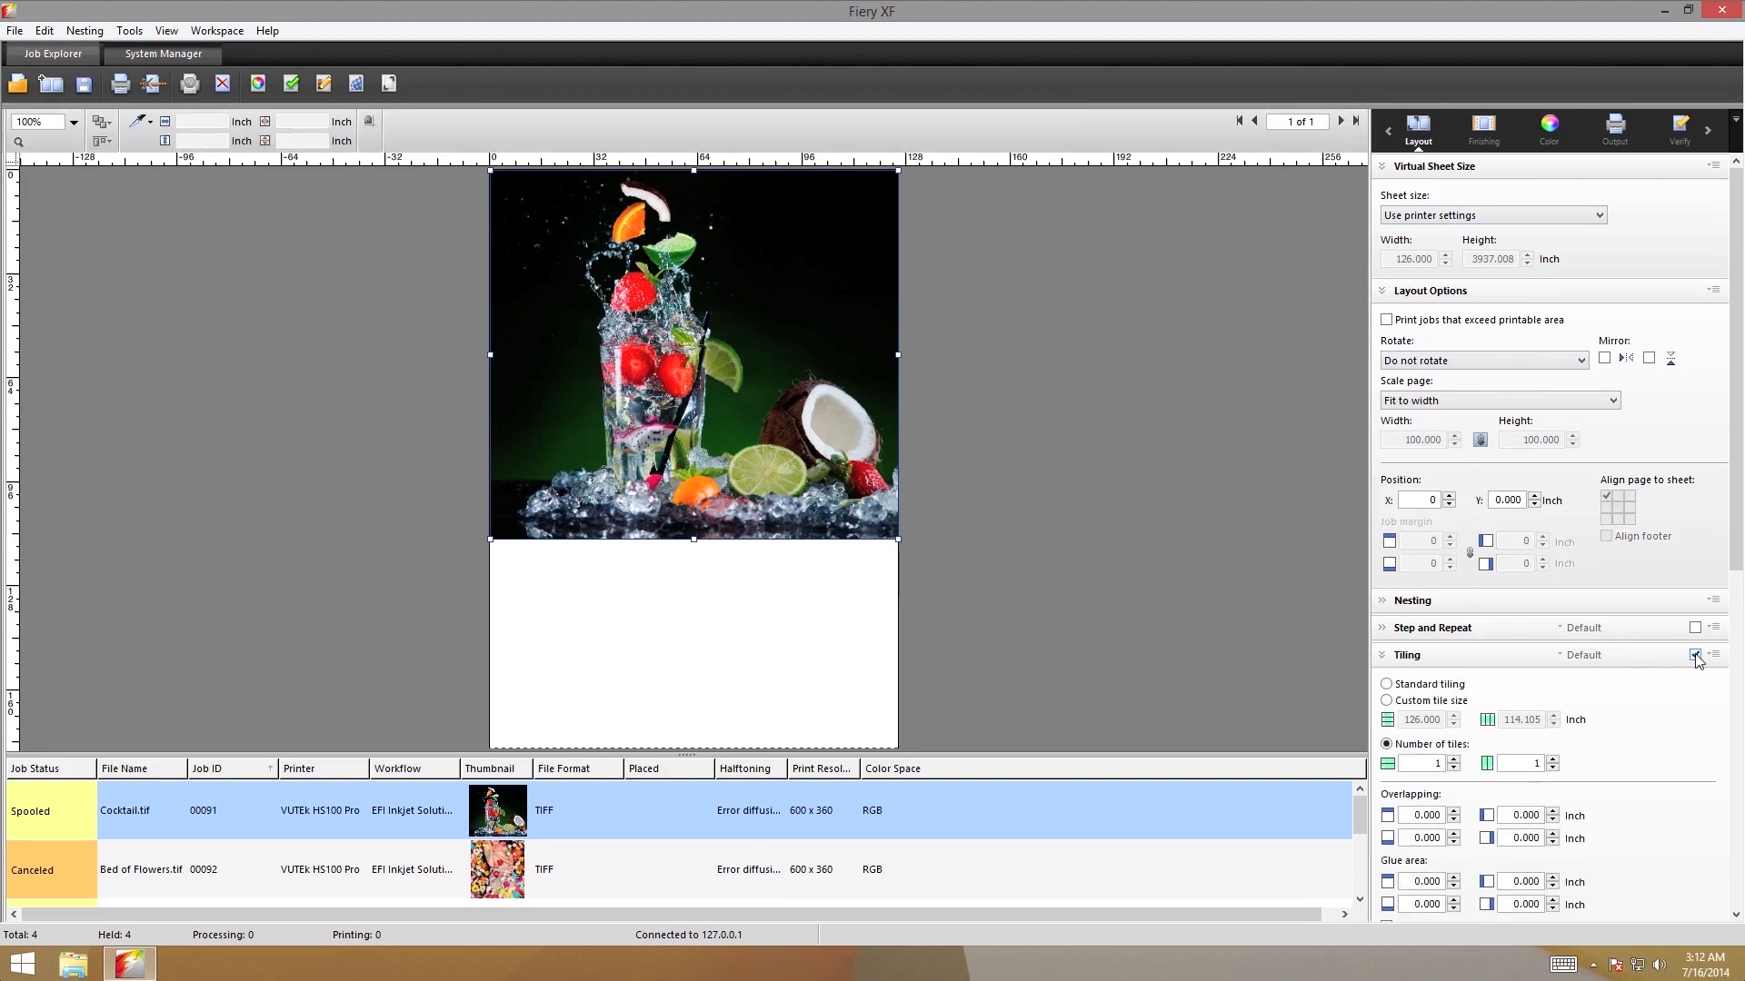
pyautogui.click(1694, 656)
pyautogui.rightClick(1663, 432)
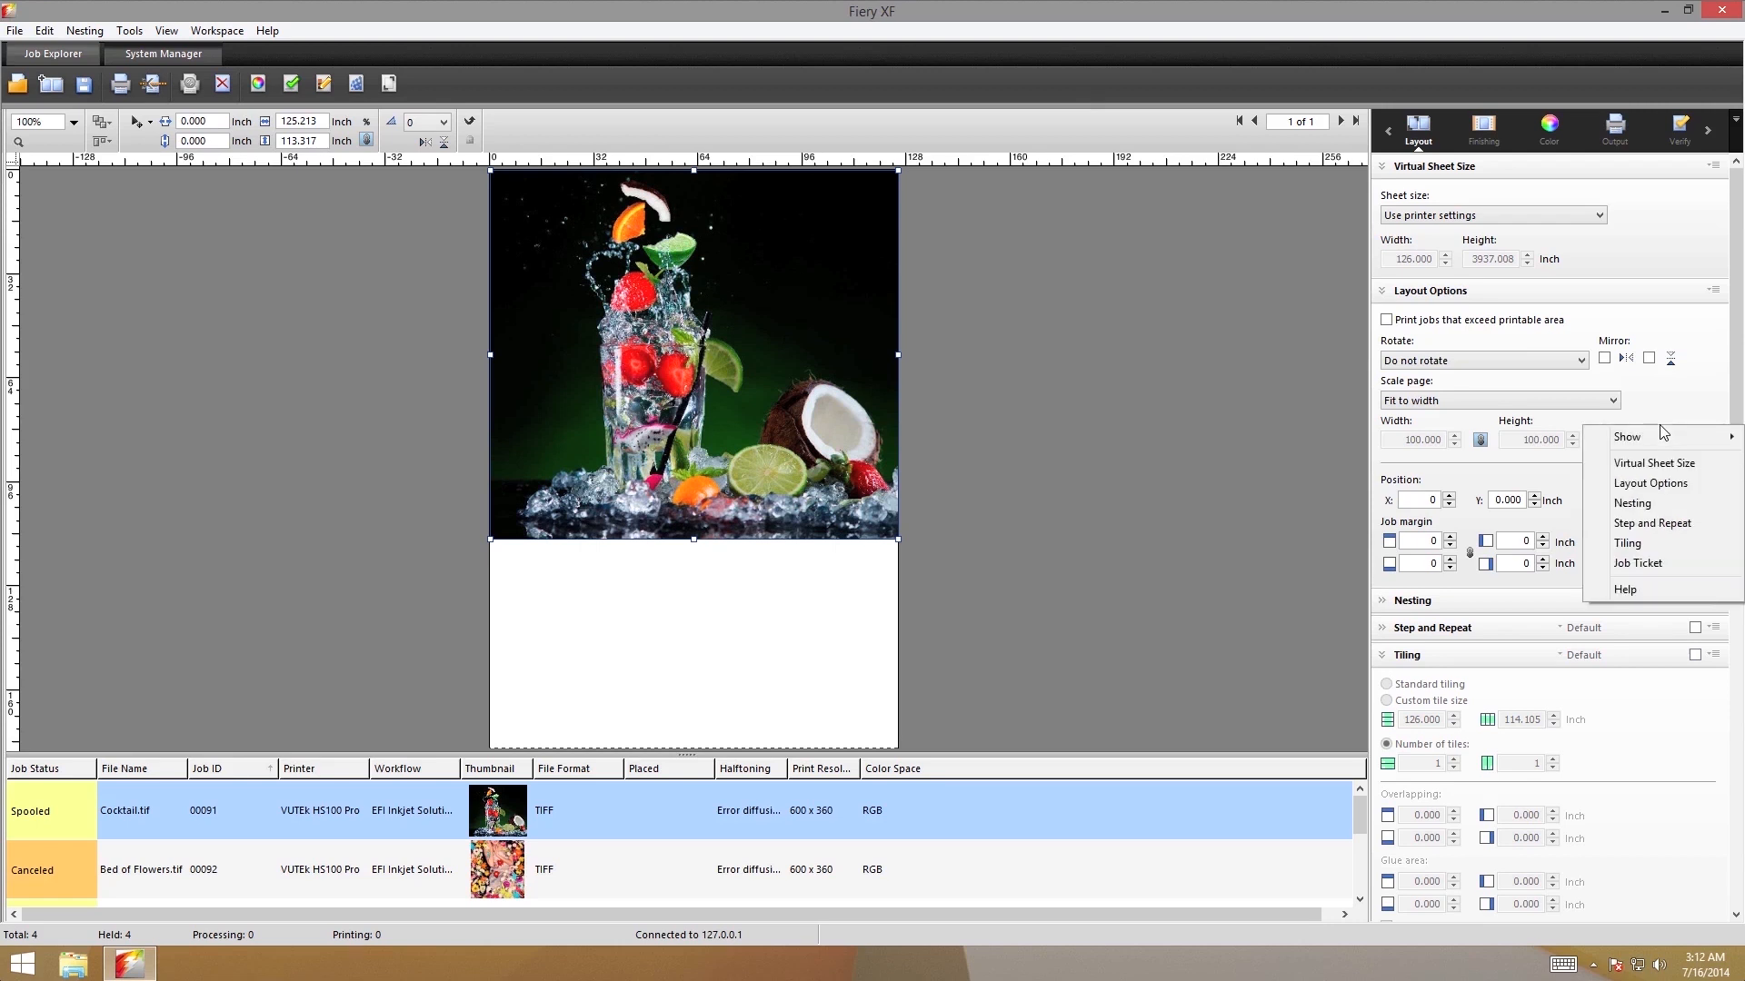
pyautogui.click(1665, 561)
pyautogui.rightClick(1701, 695)
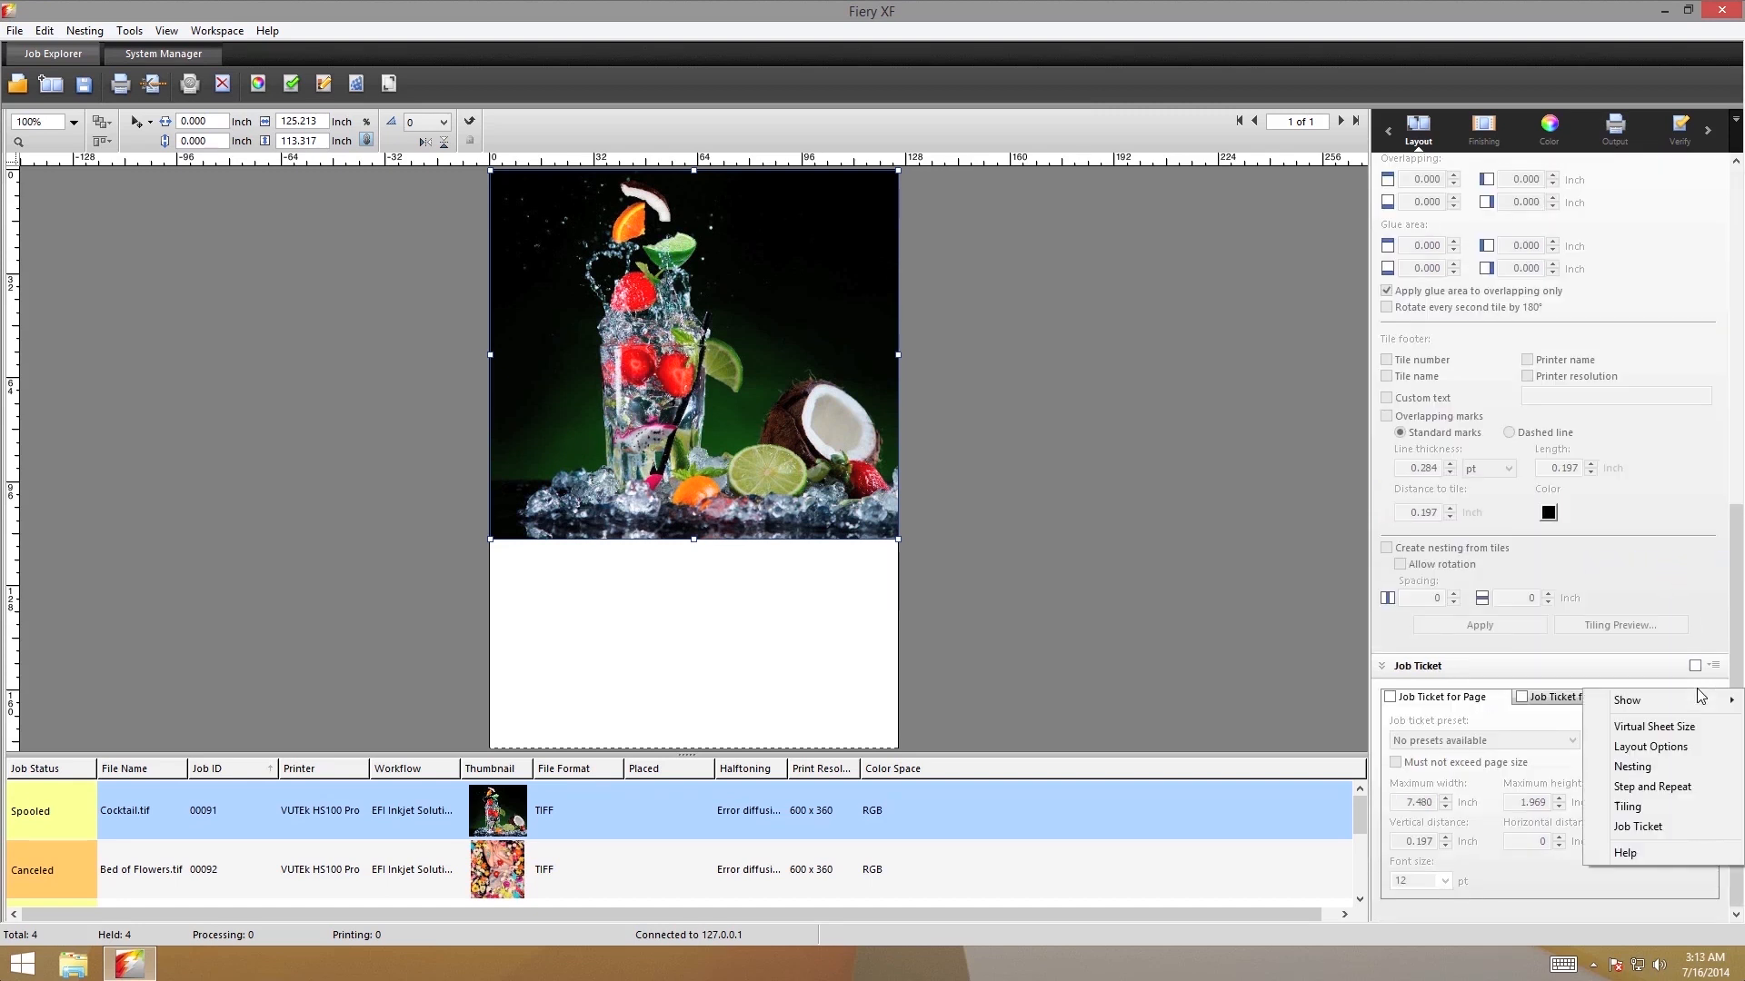
pyautogui.click(1705, 735)
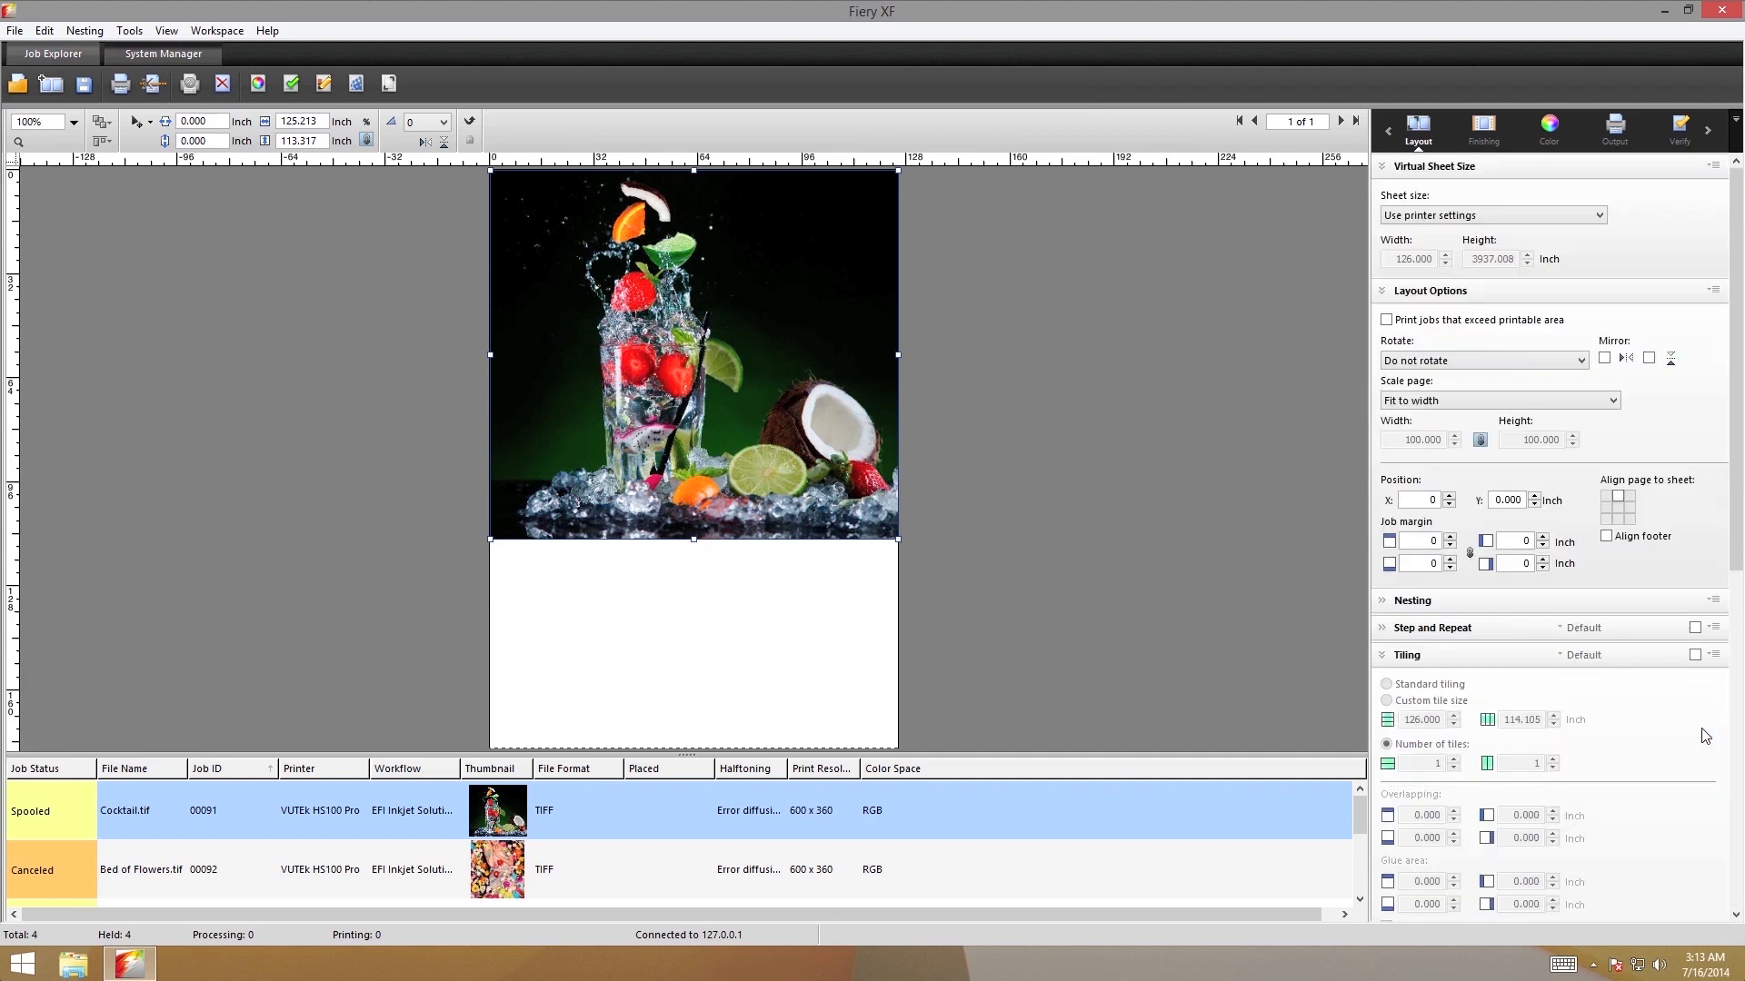
# Step: Hide the Virtual Sheet Size section, show it again, and check the Step and Repeat options
pyautogui.rightClick(1683, 575)
pyautogui.moveTo(1674, 580)
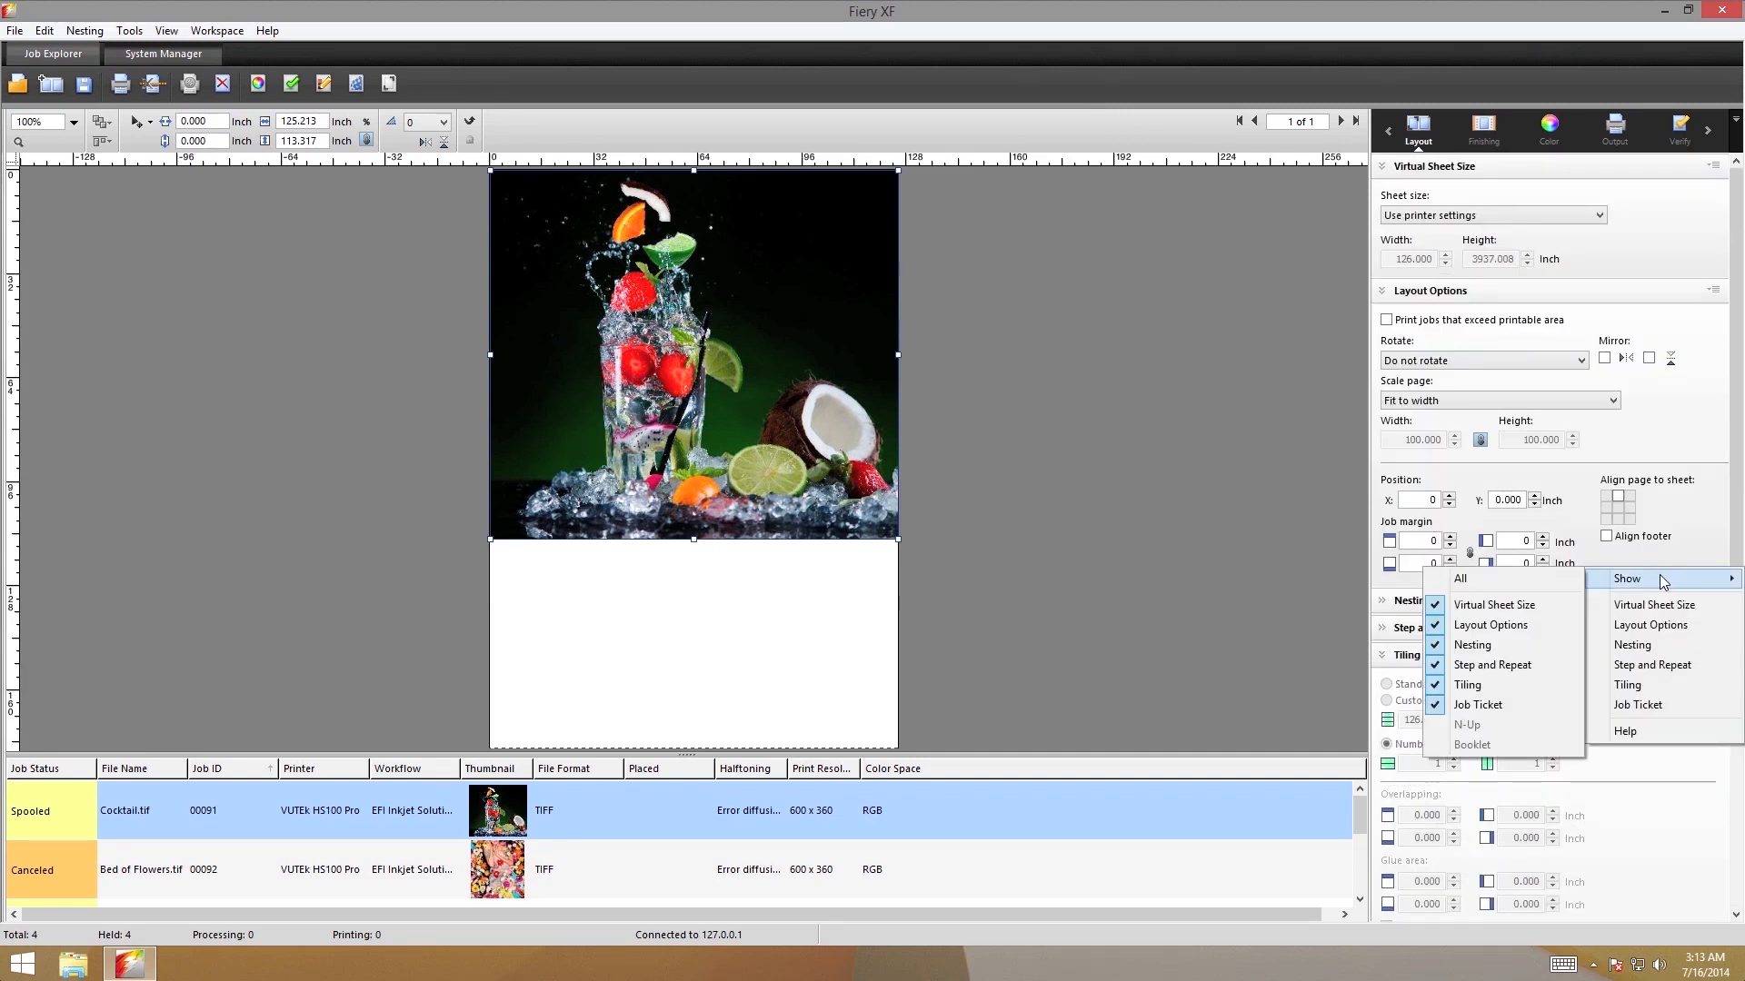
pyautogui.click(1526, 607)
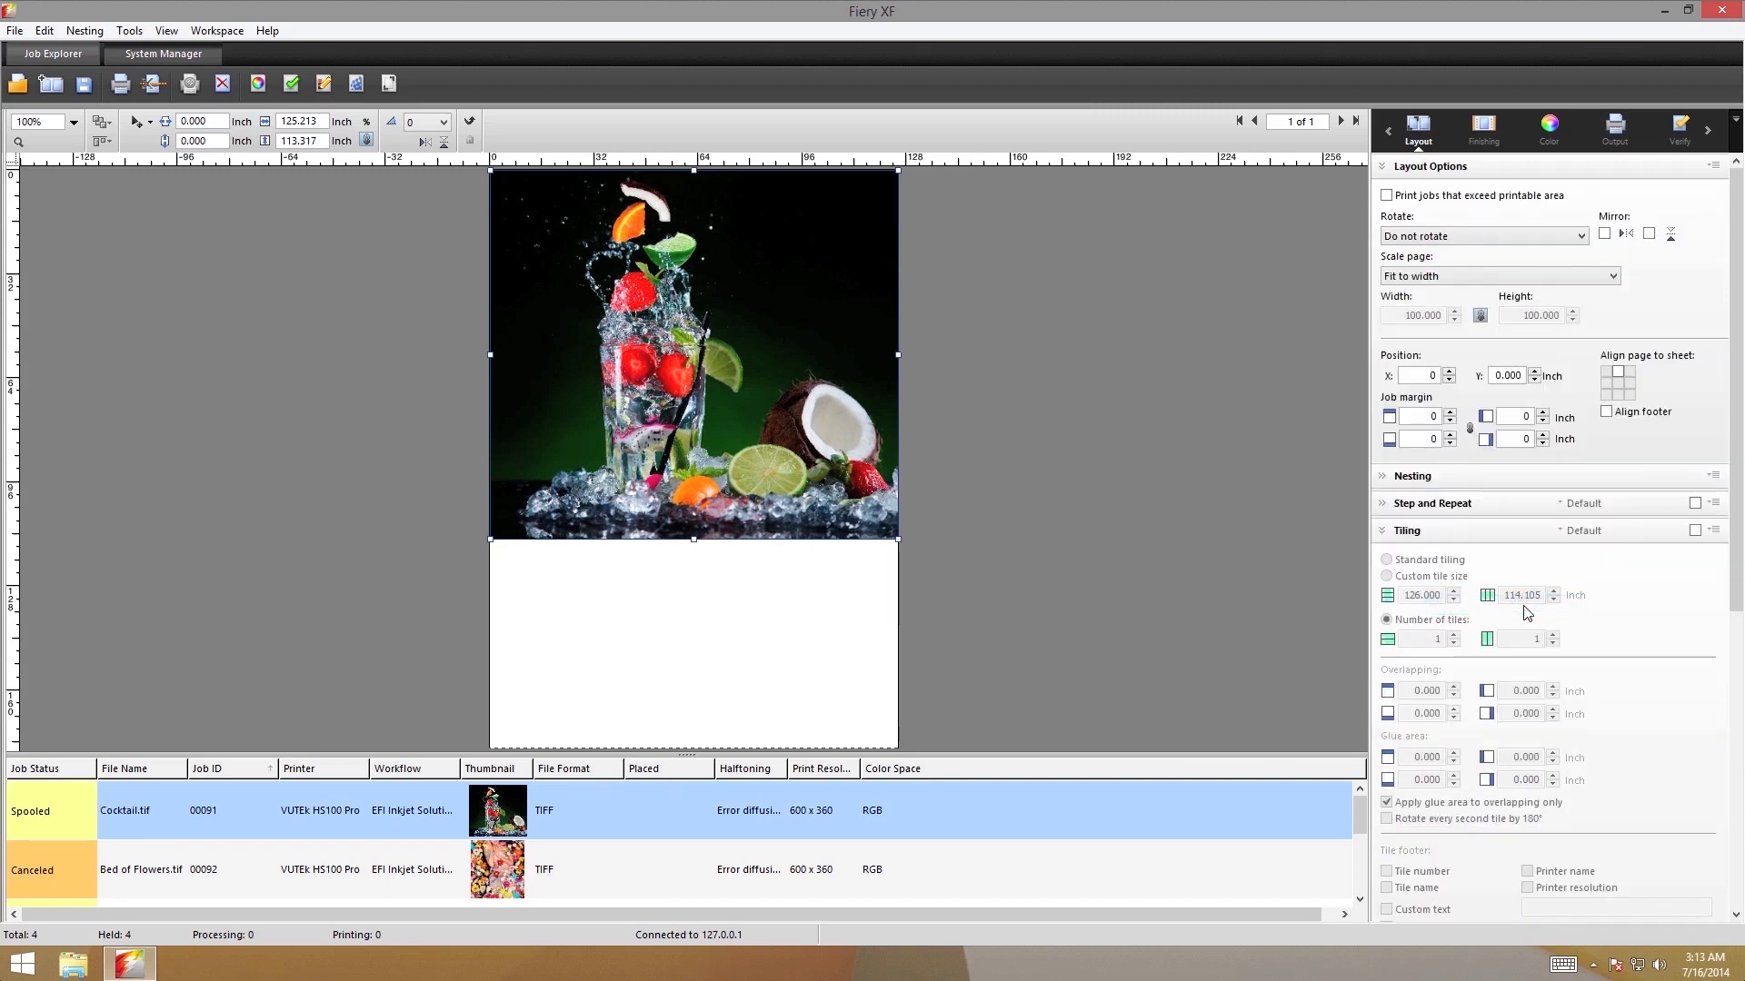
pyautogui.rightClick(1659, 451)
pyautogui.moveTo(1658, 460)
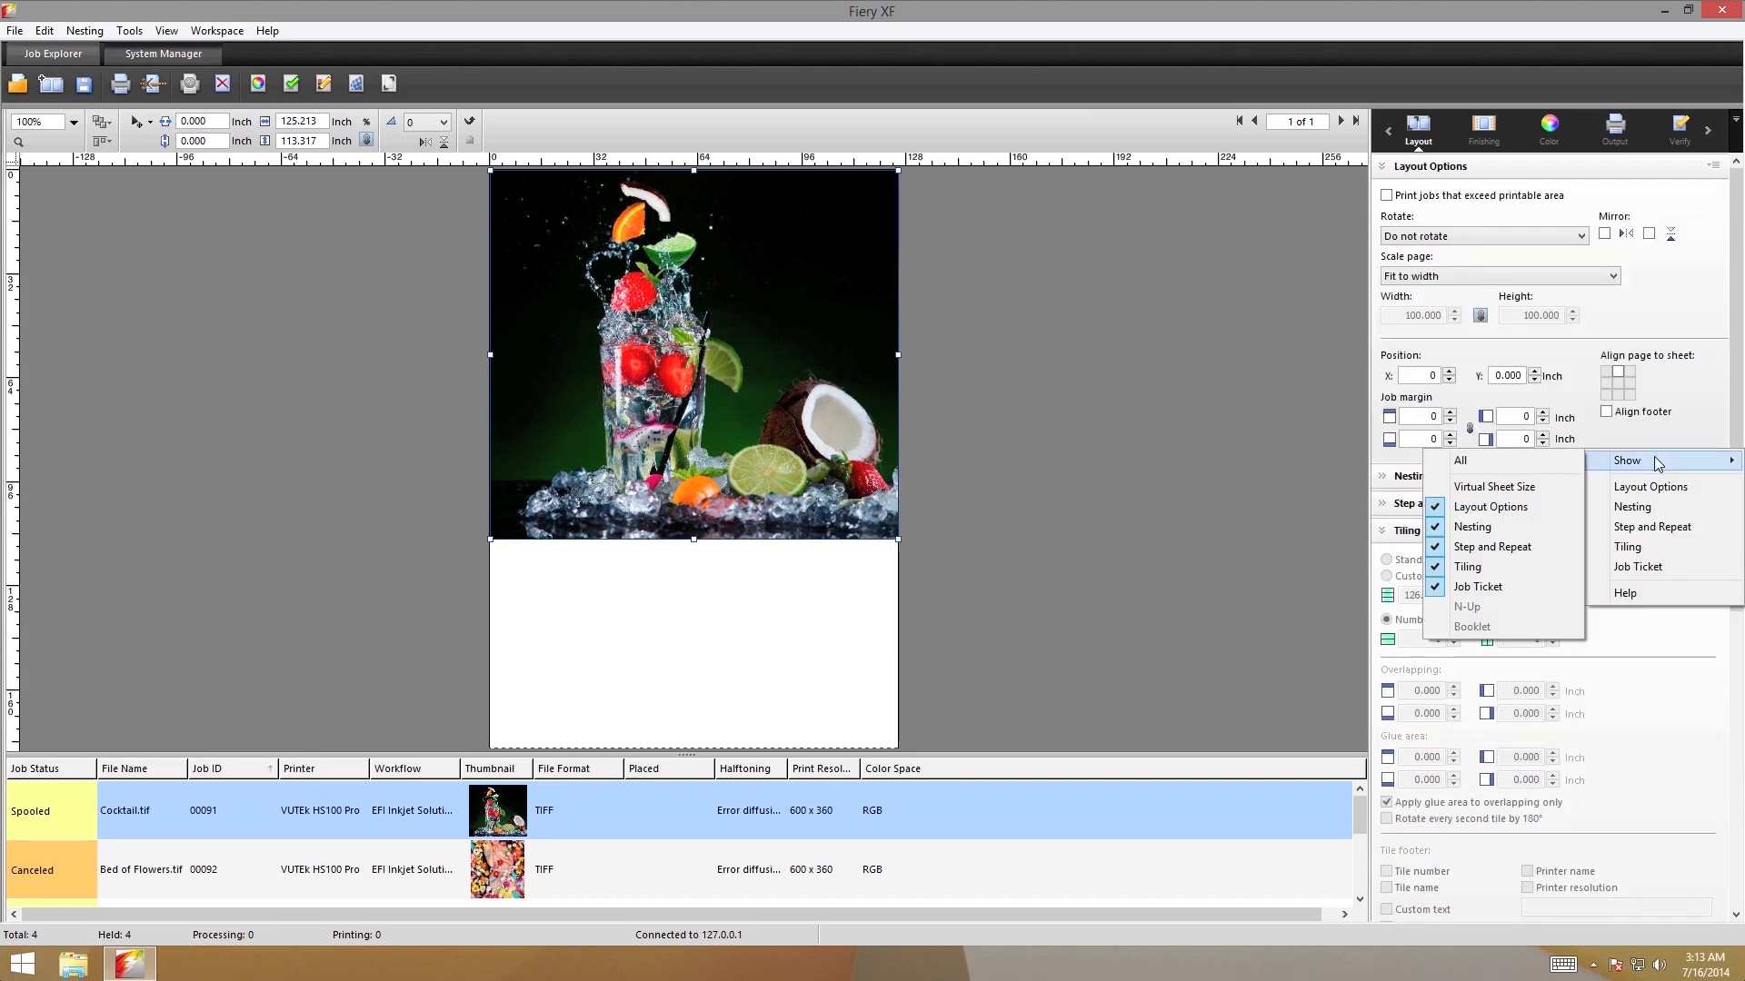
pyautogui.click(1552, 487)
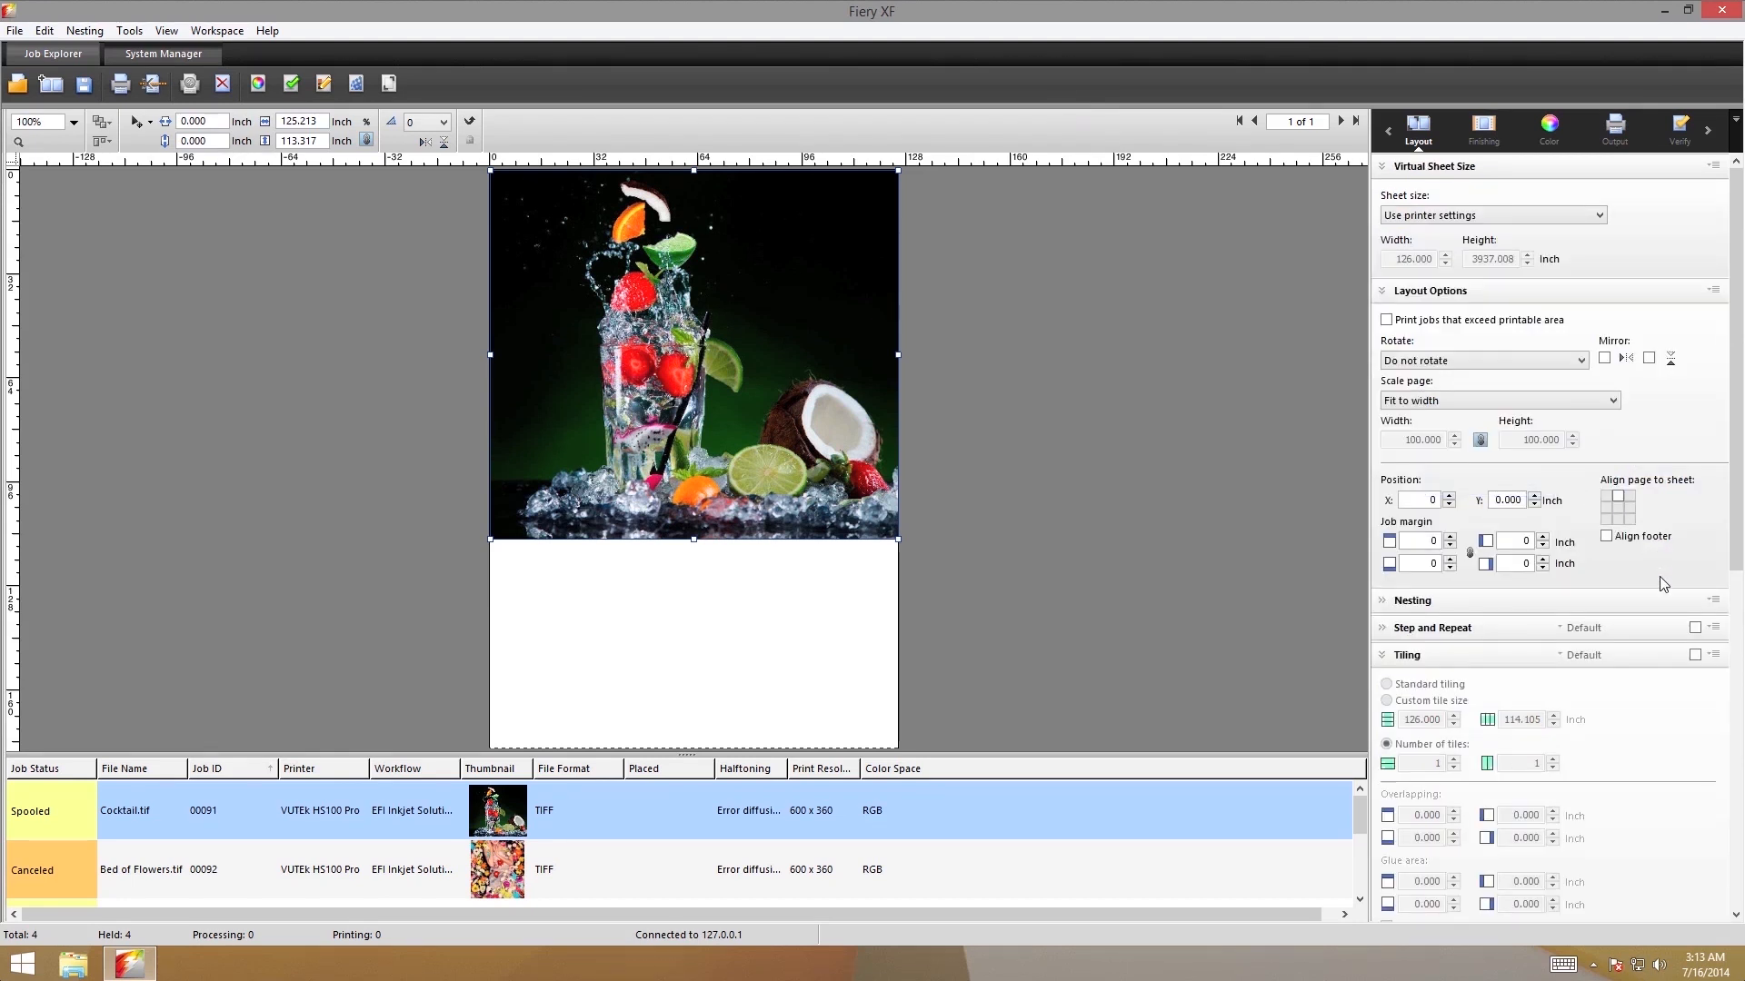
pyautogui.click(1715, 629)
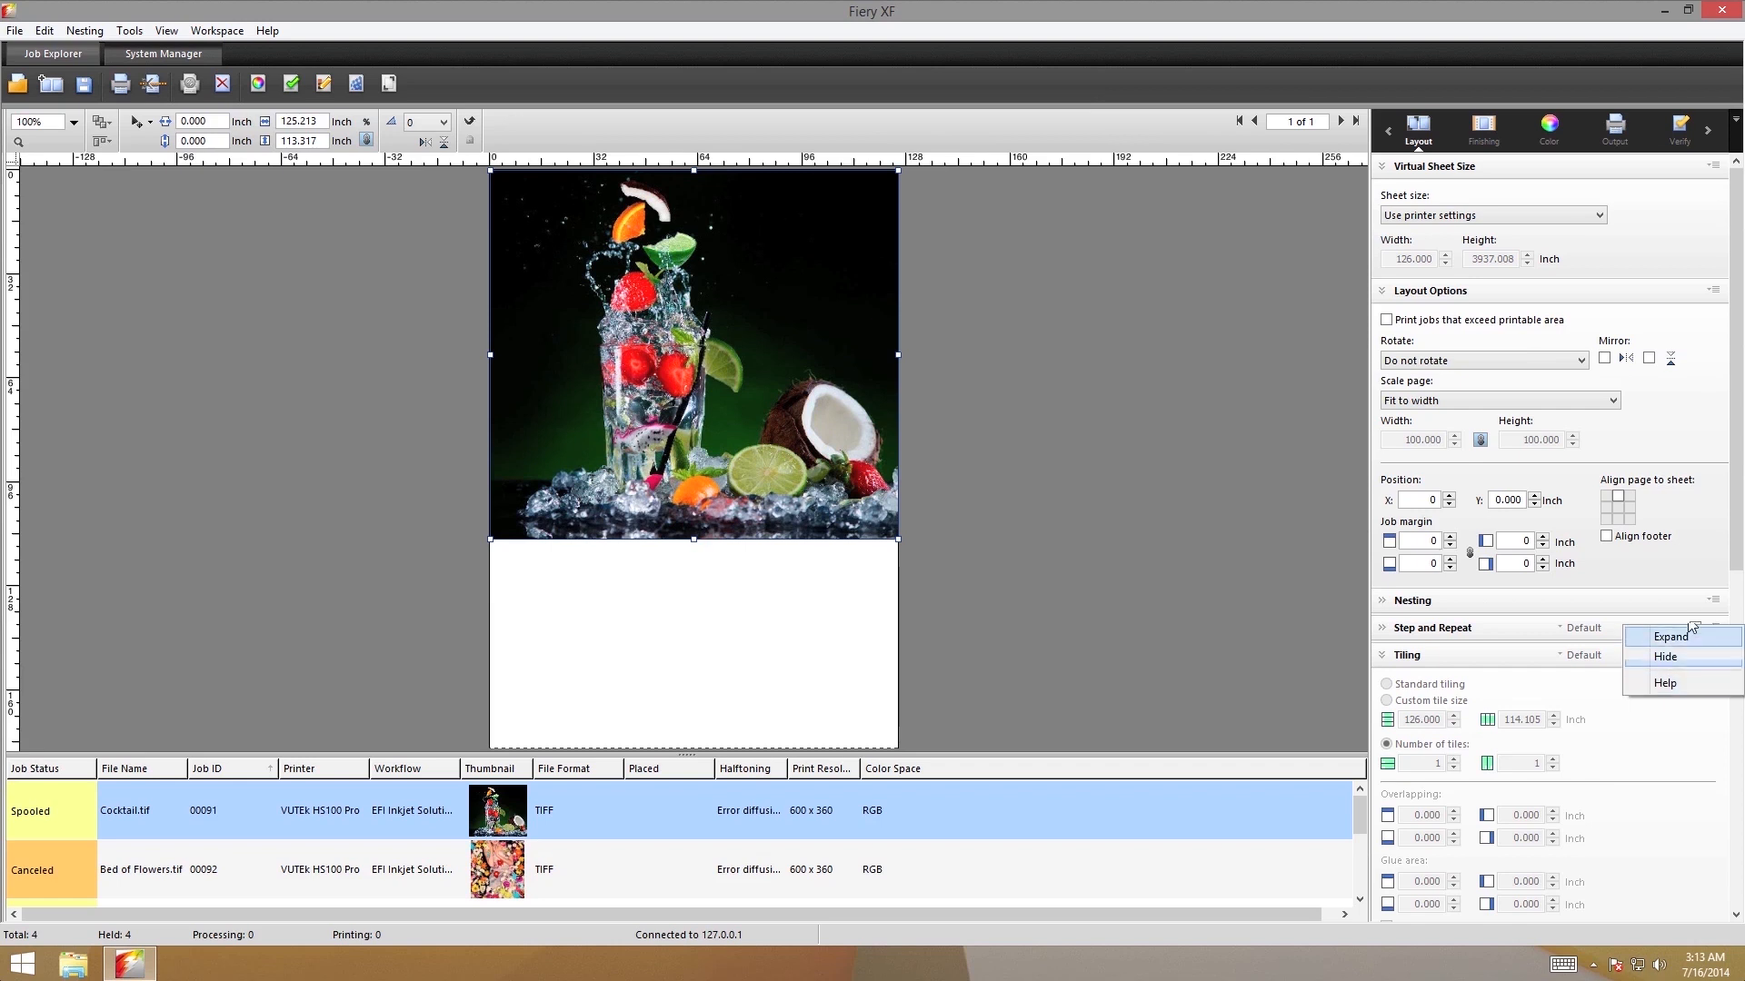
pyautogui.click(1681, 575)
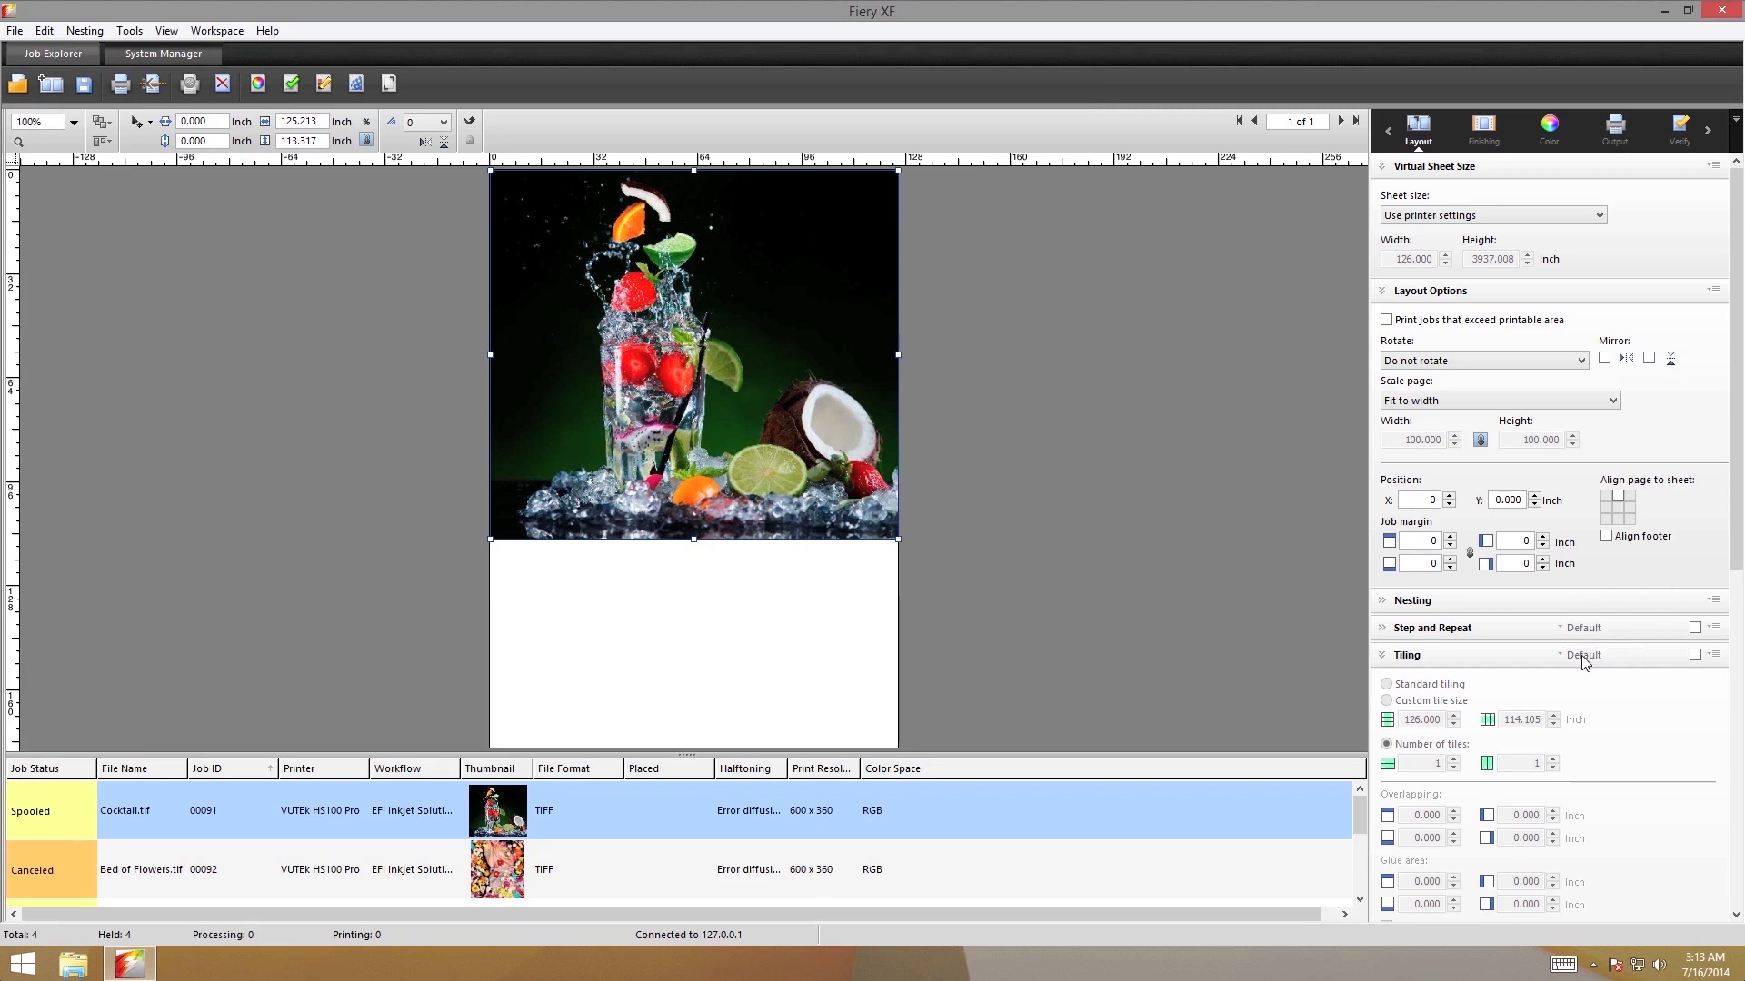
# Step: Enable tiling for Cocktail.tif and apply the 4 Tiles preset
pyautogui.click(1694, 656)
pyautogui.click(1563, 657)
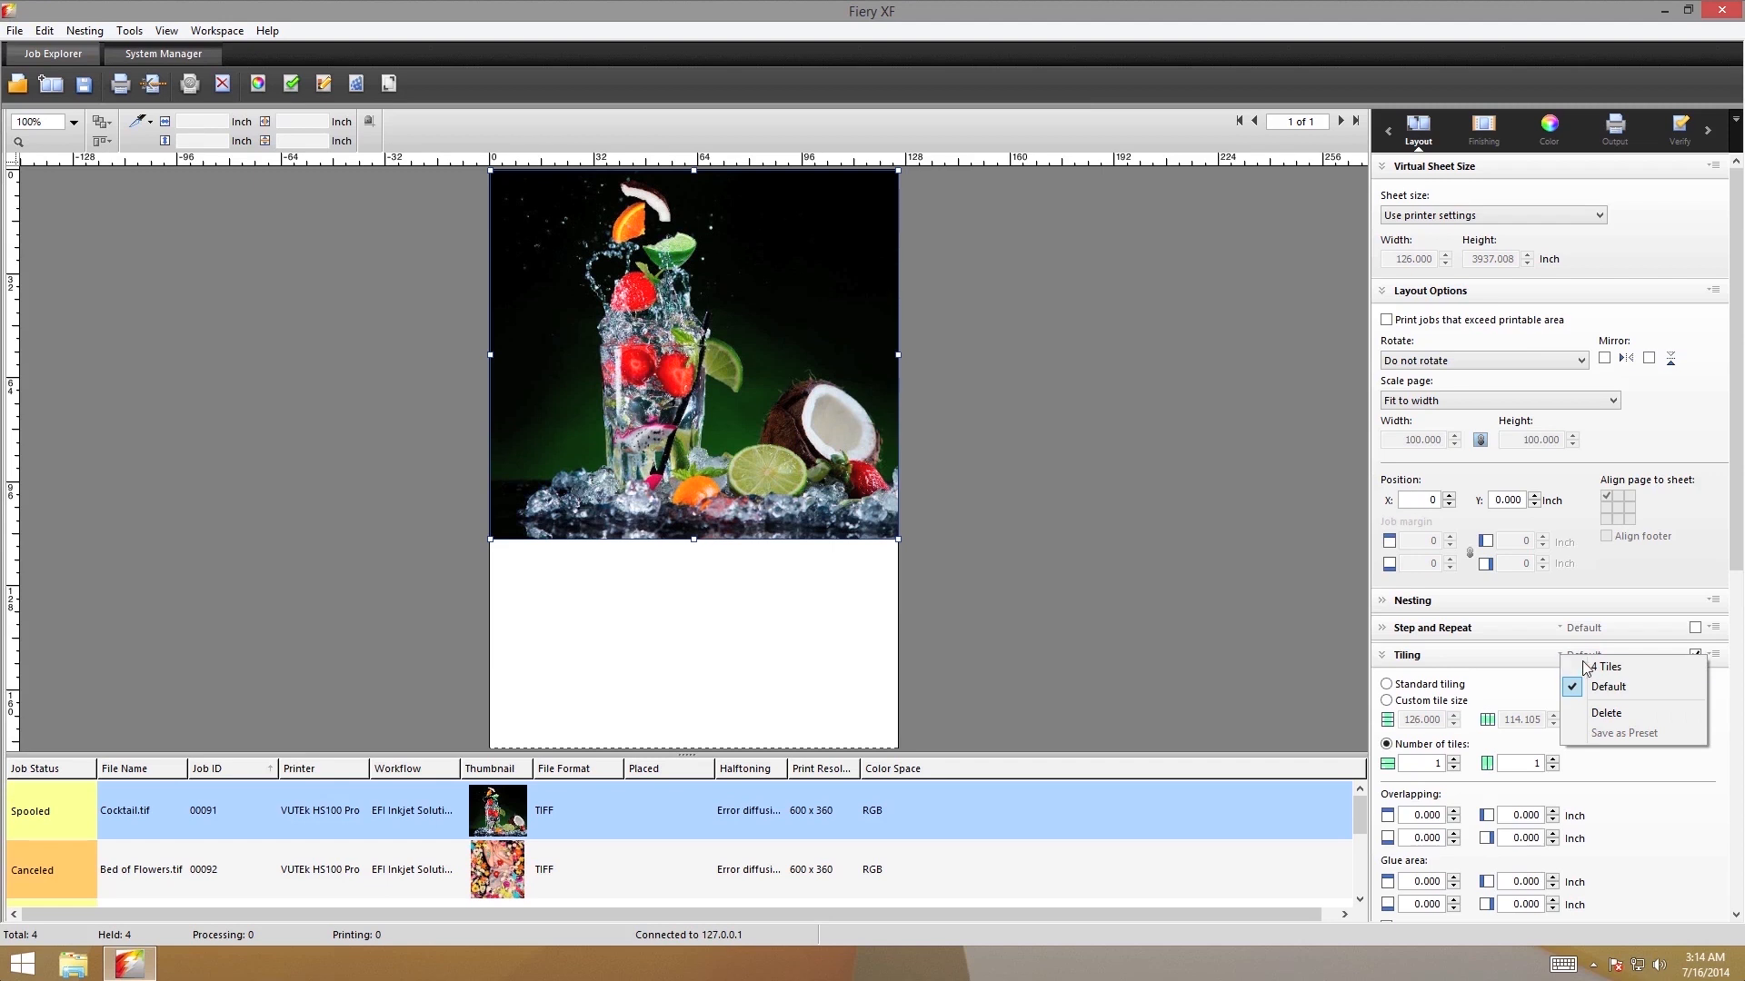
pyautogui.click(1590, 668)
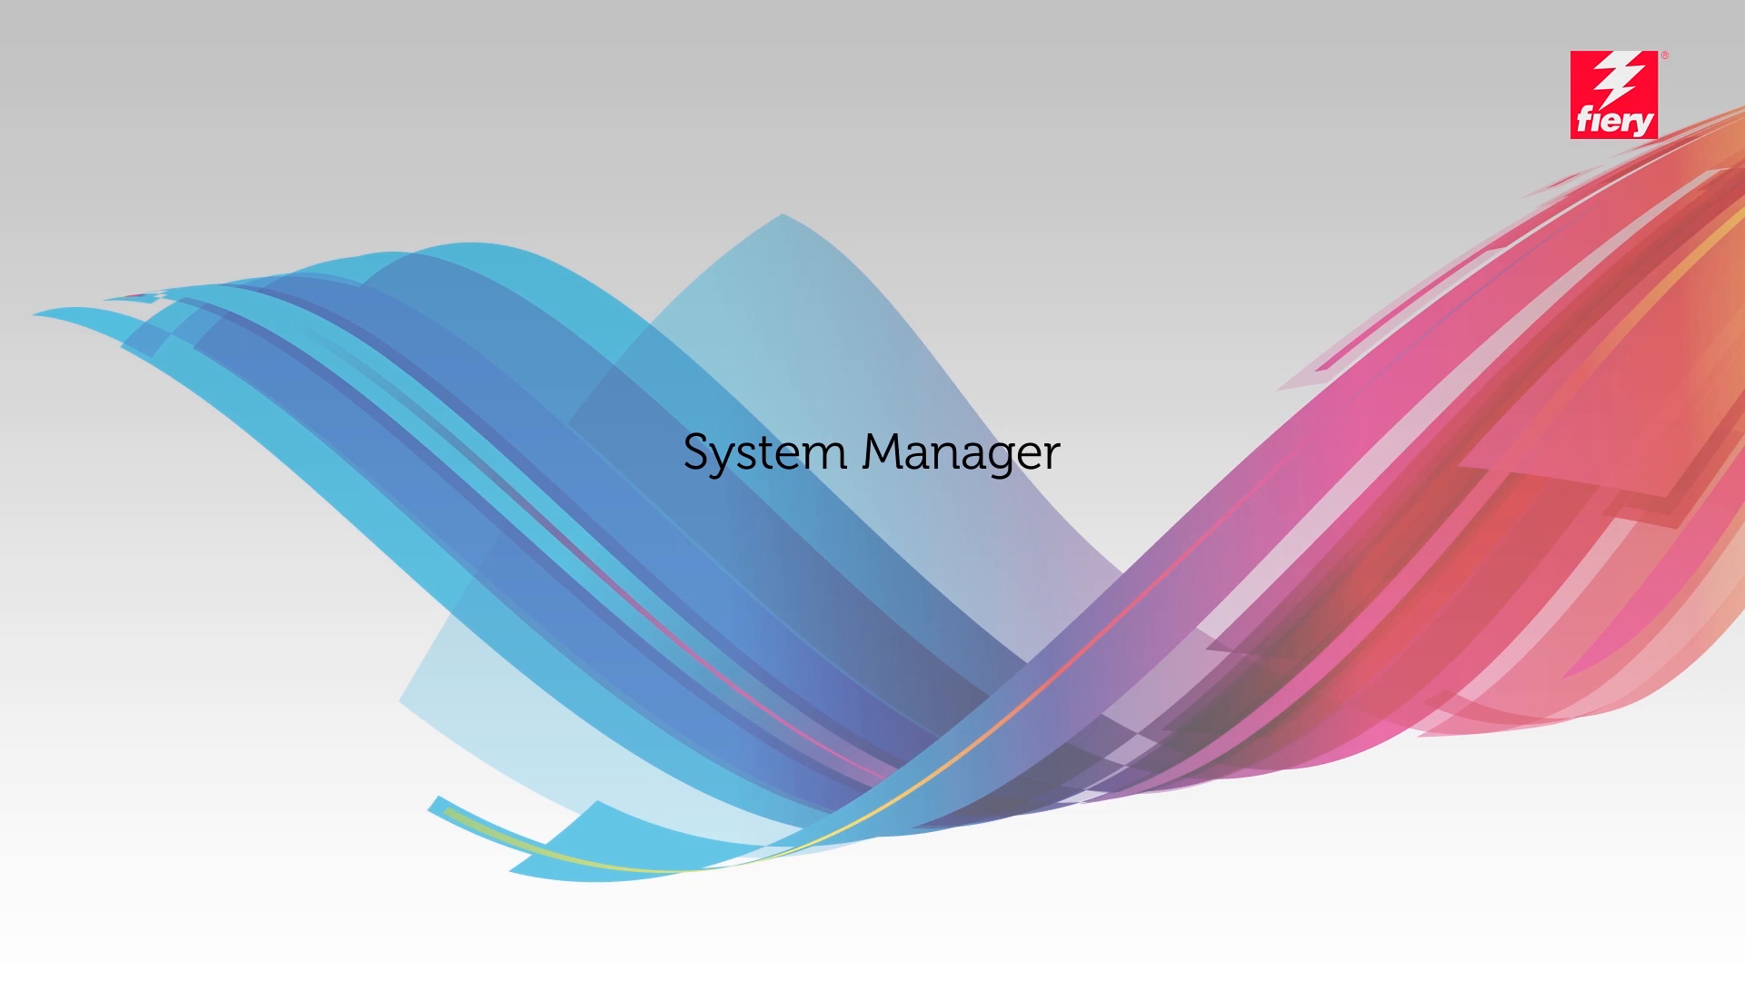
# Step: Inspect the EFI VUTEk device, EFI Inkjet Solutions workflow and third user, including the Media and Special settings
pyautogui.click(1059, 217)
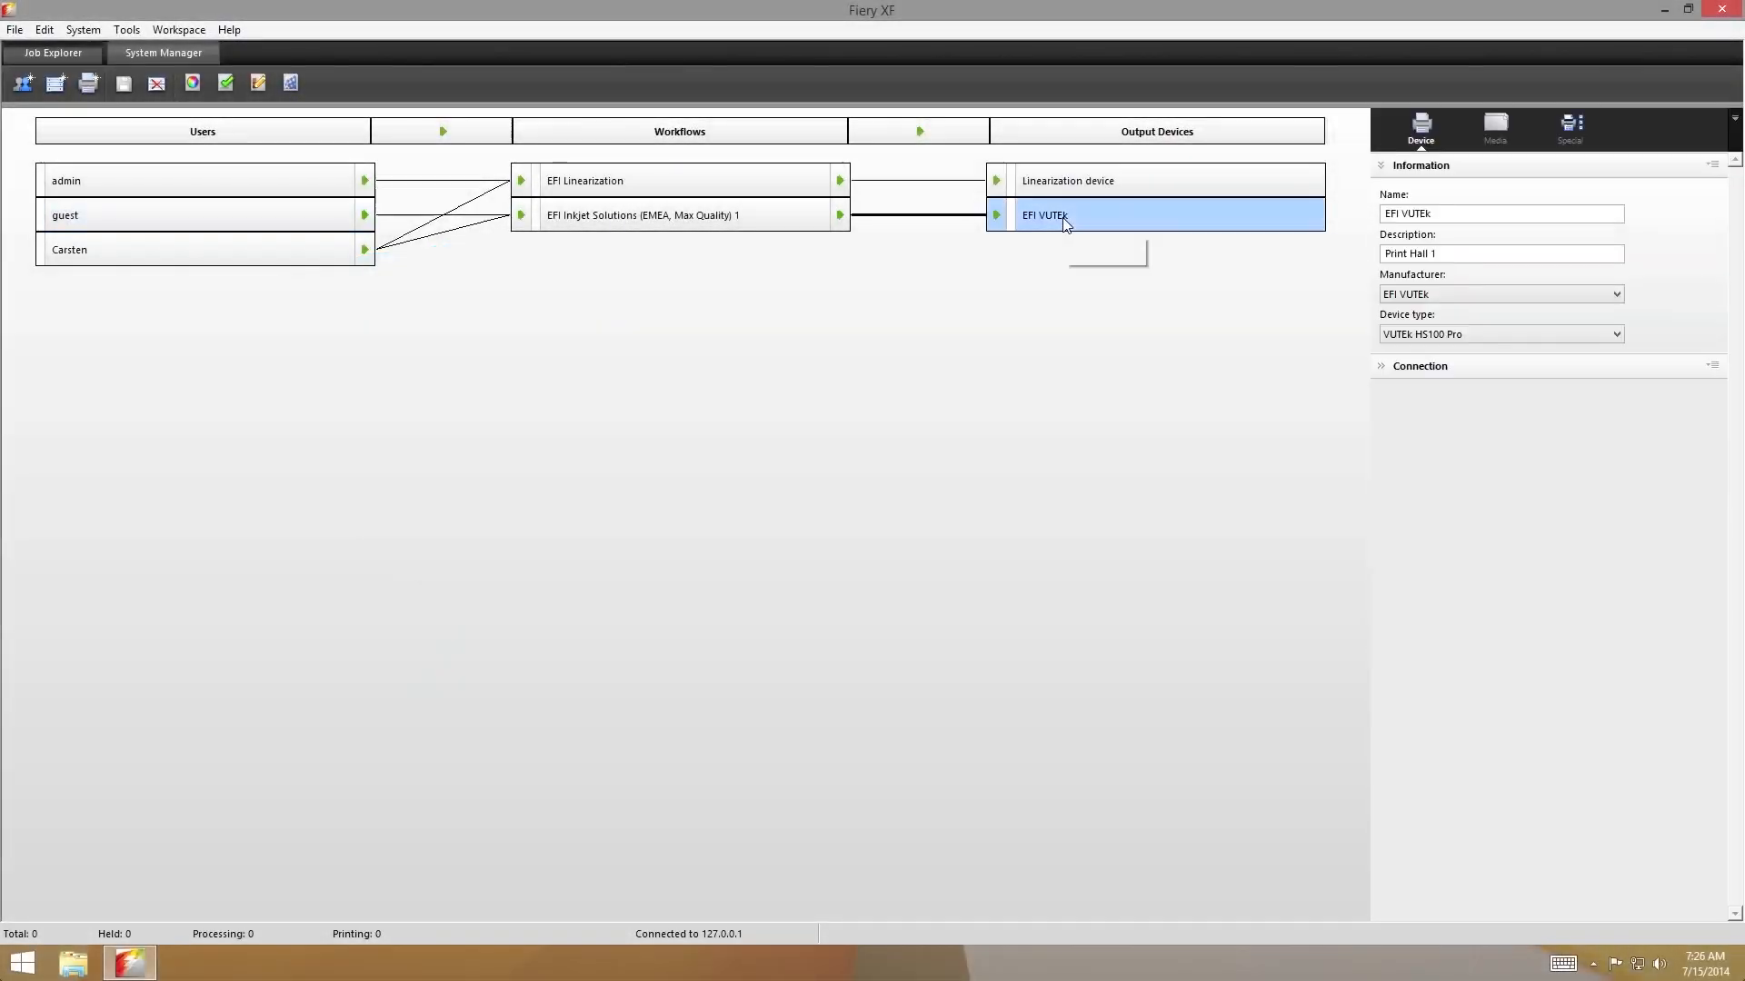
pyautogui.click(741, 235)
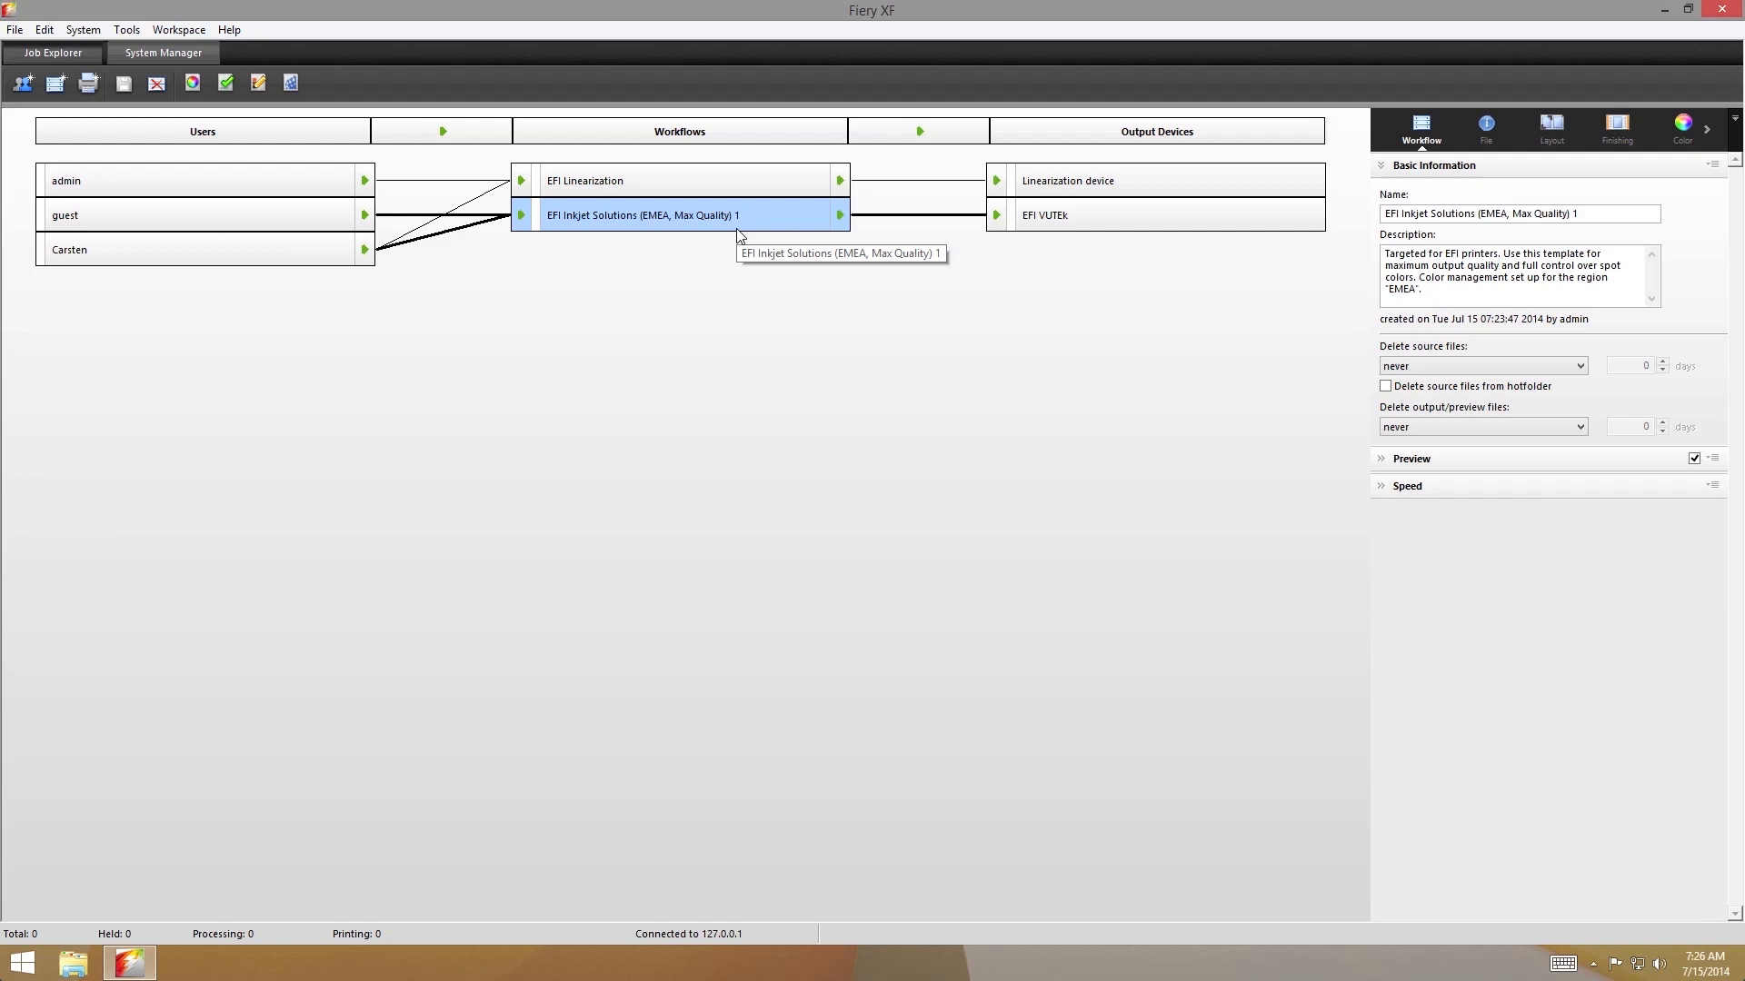
pyautogui.click(334, 242)
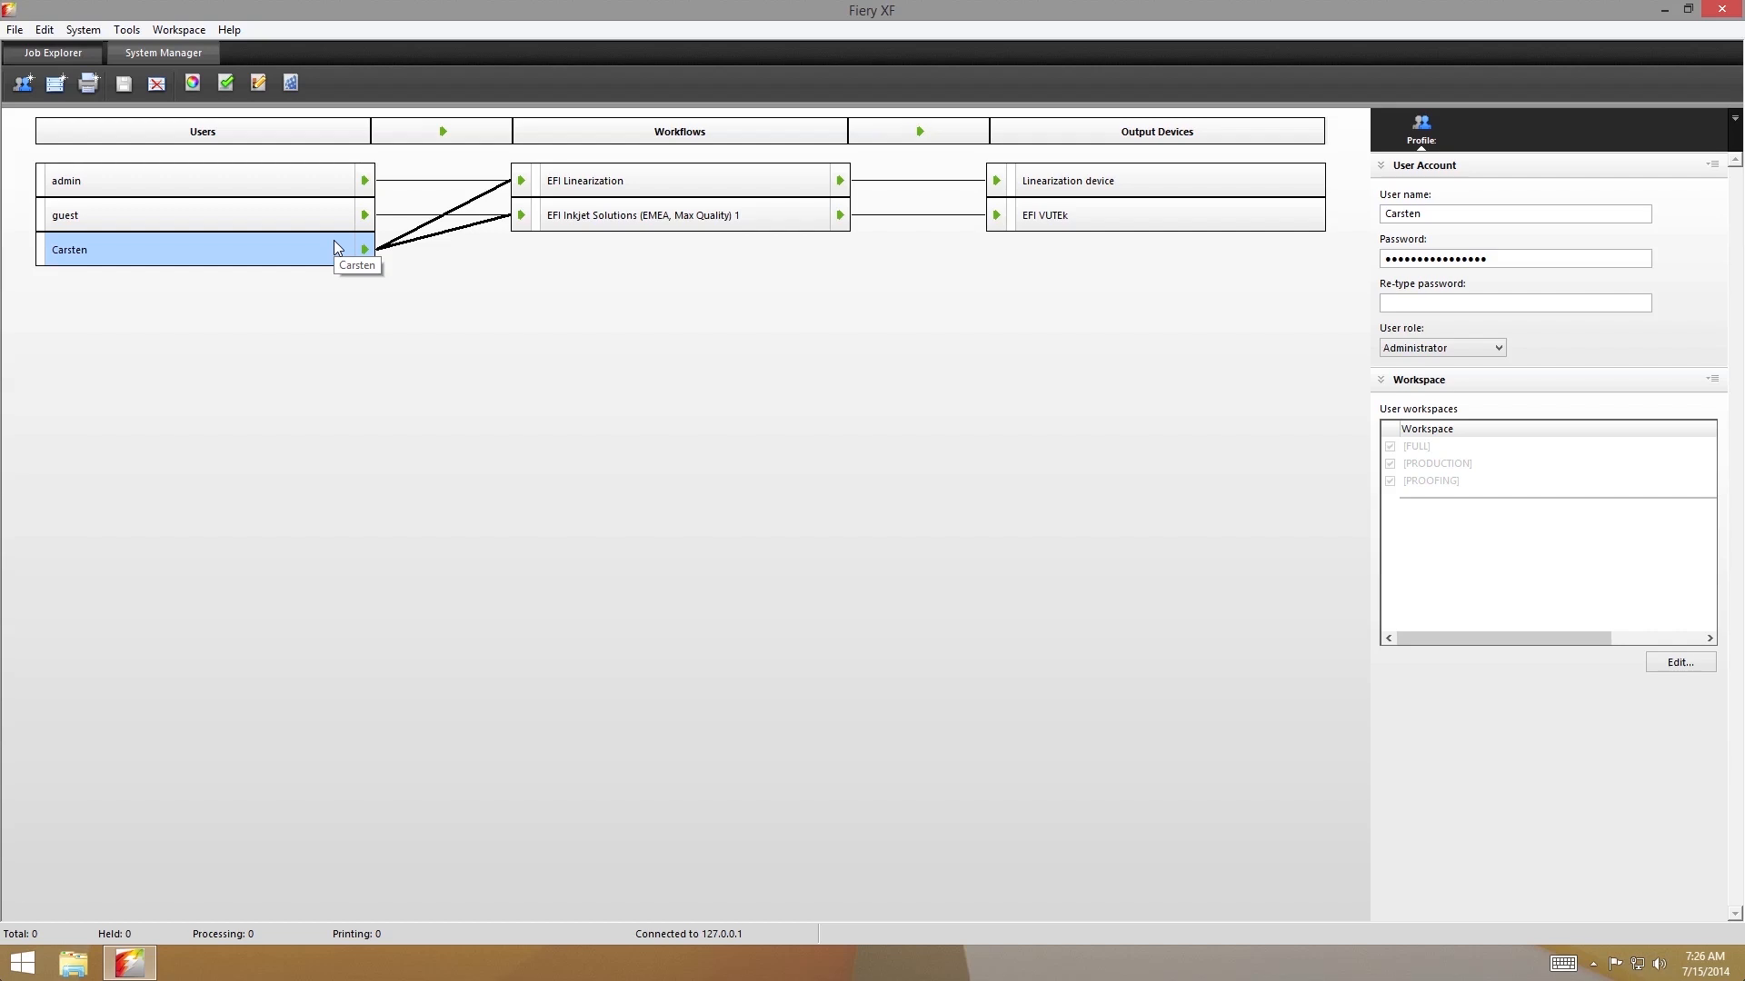
pyautogui.click(672, 225)
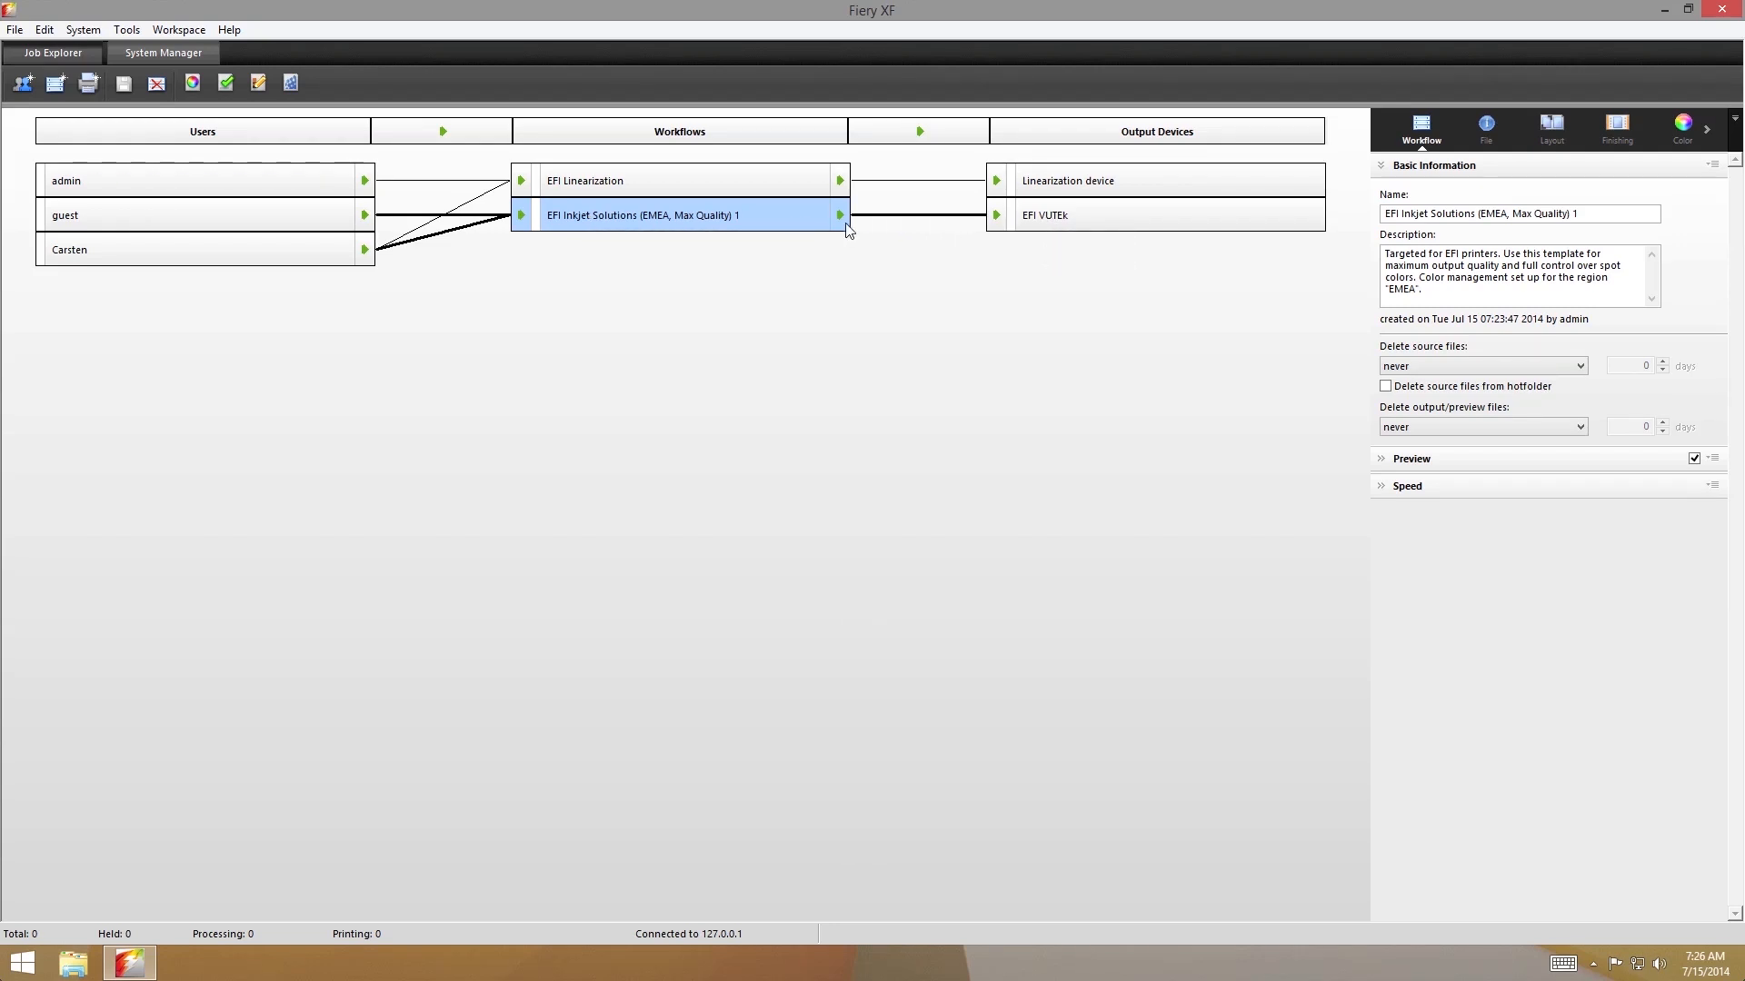
pyautogui.click(1120, 229)
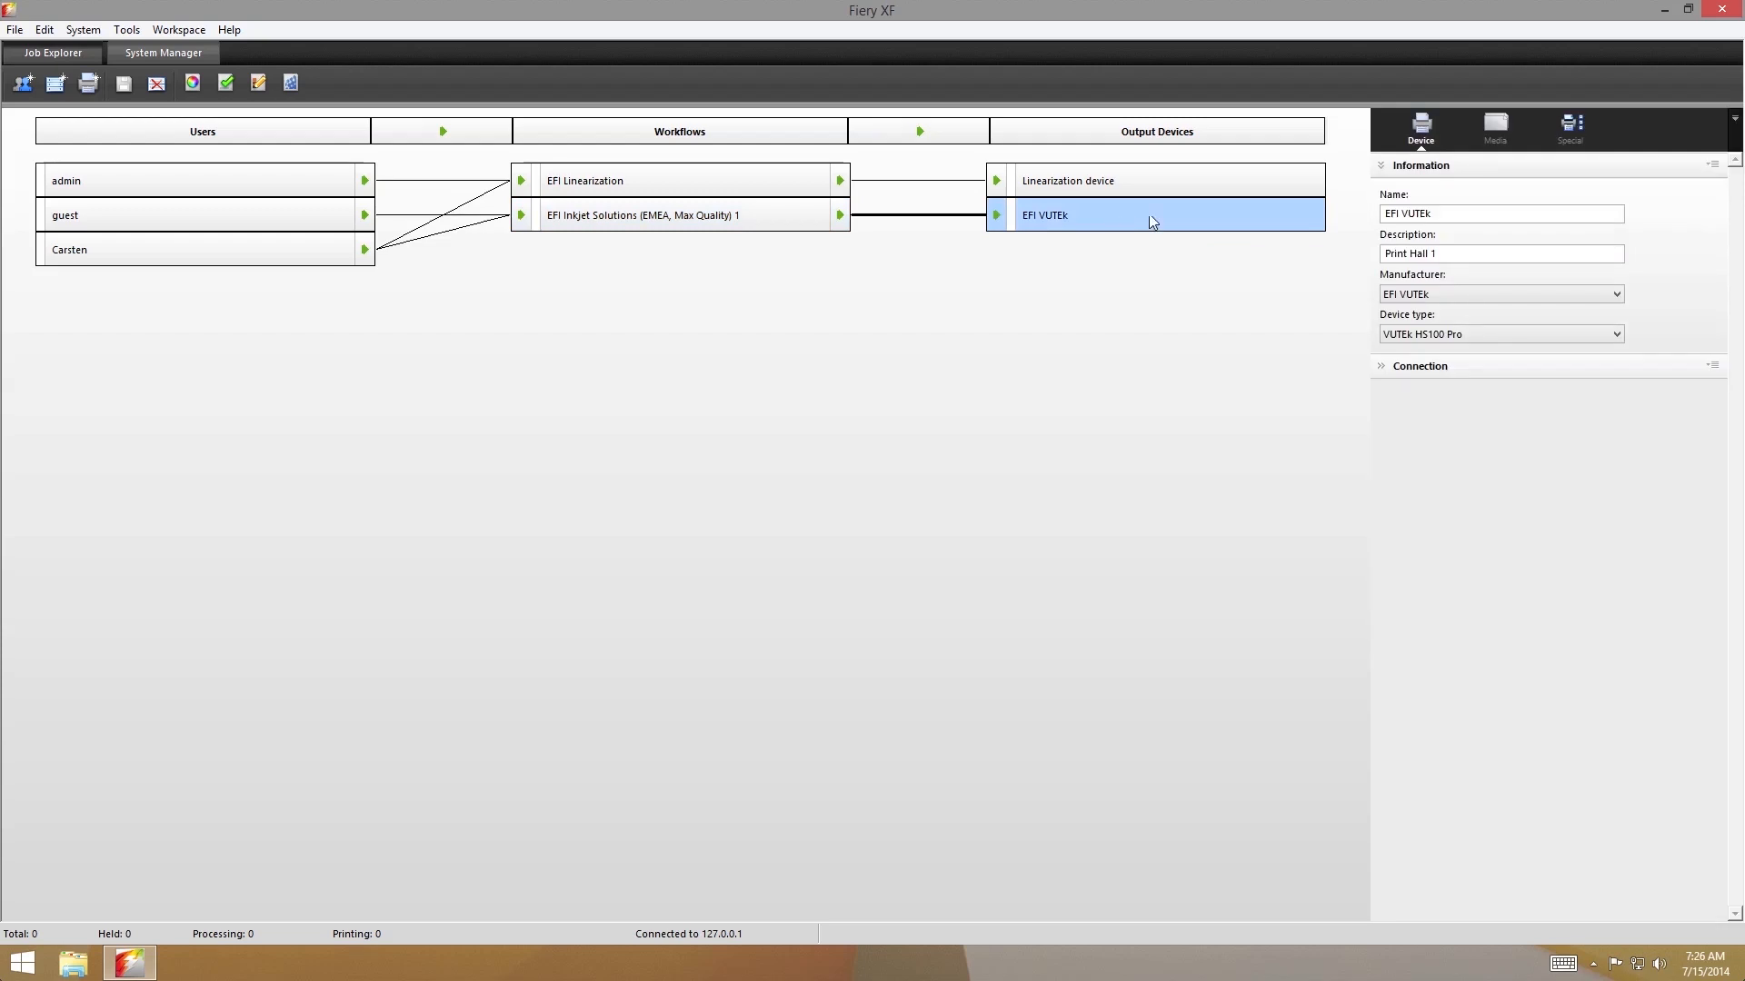
pyautogui.click(1506, 132)
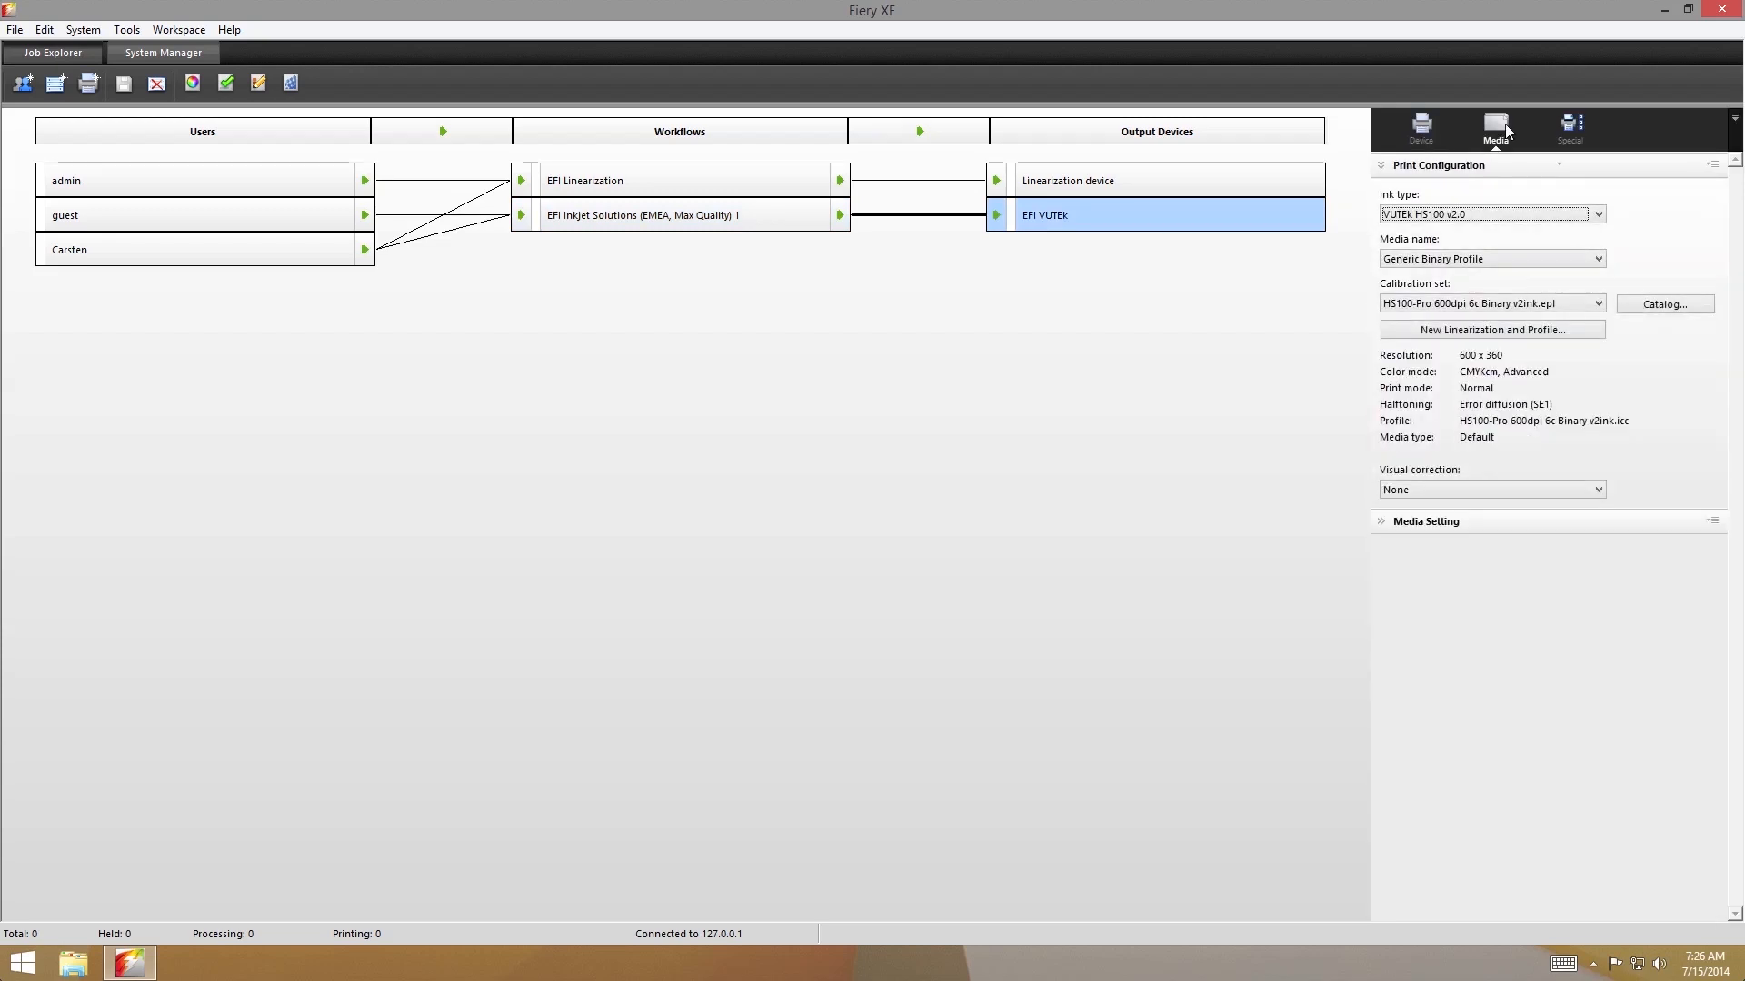
pyautogui.click(1570, 132)
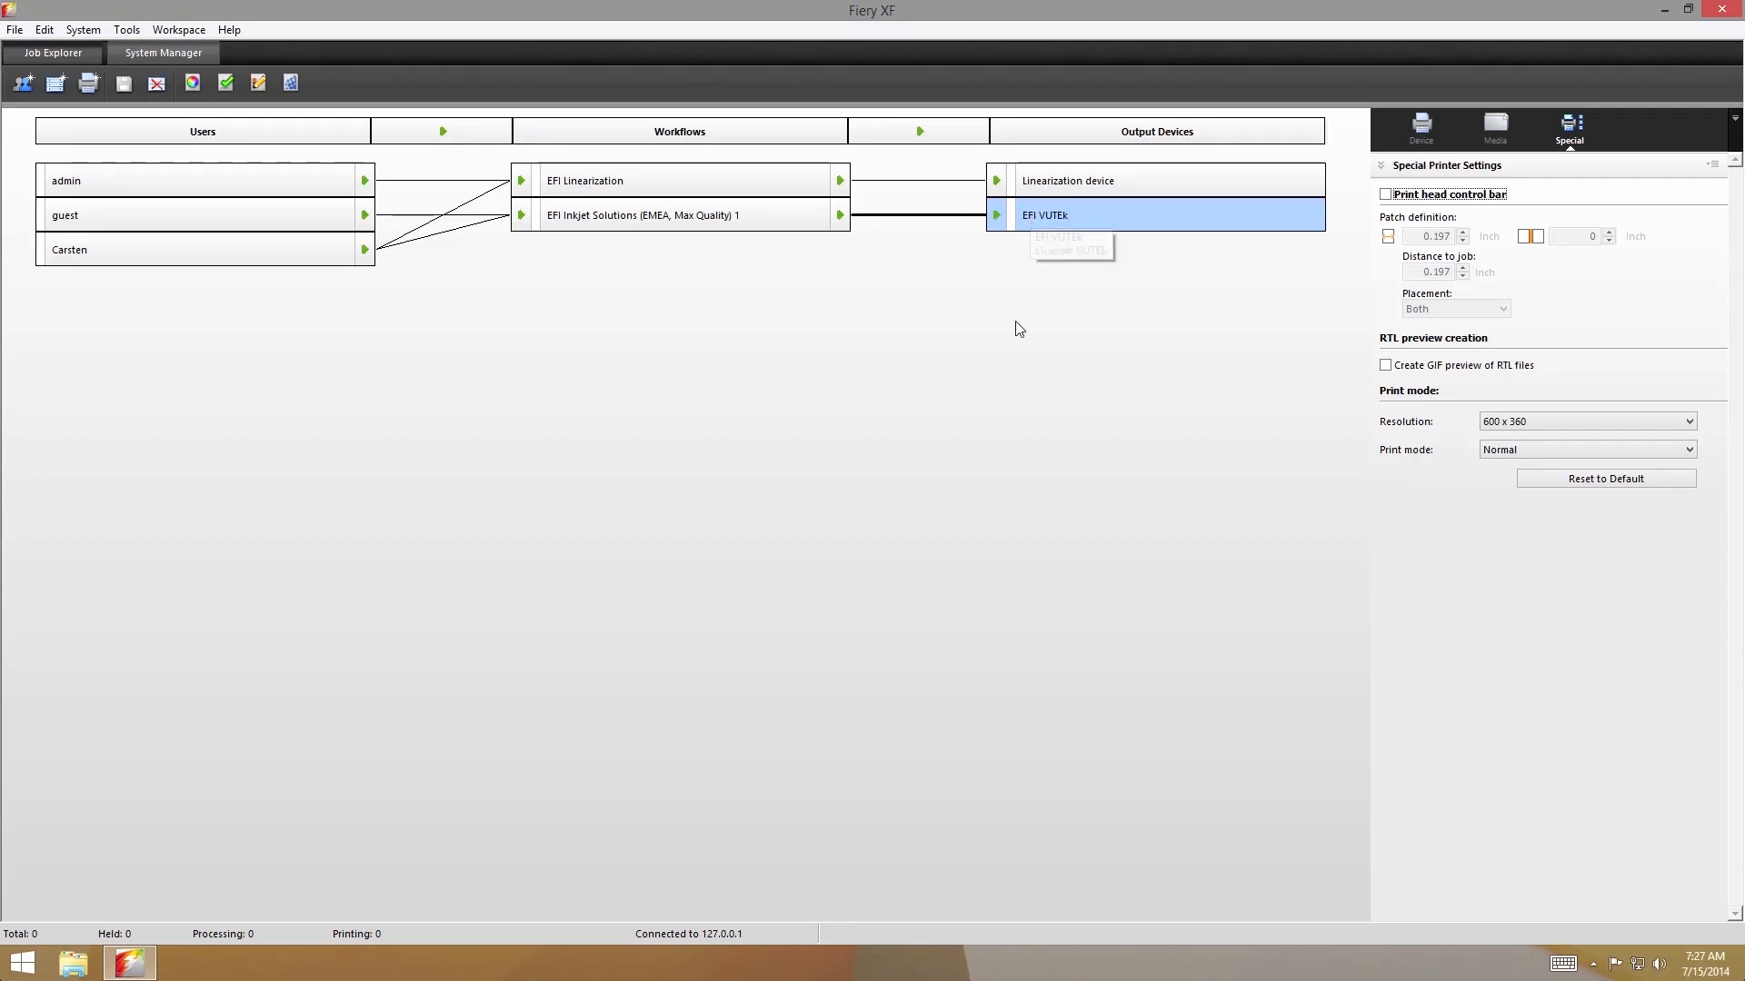
pyautogui.click(287, 257)
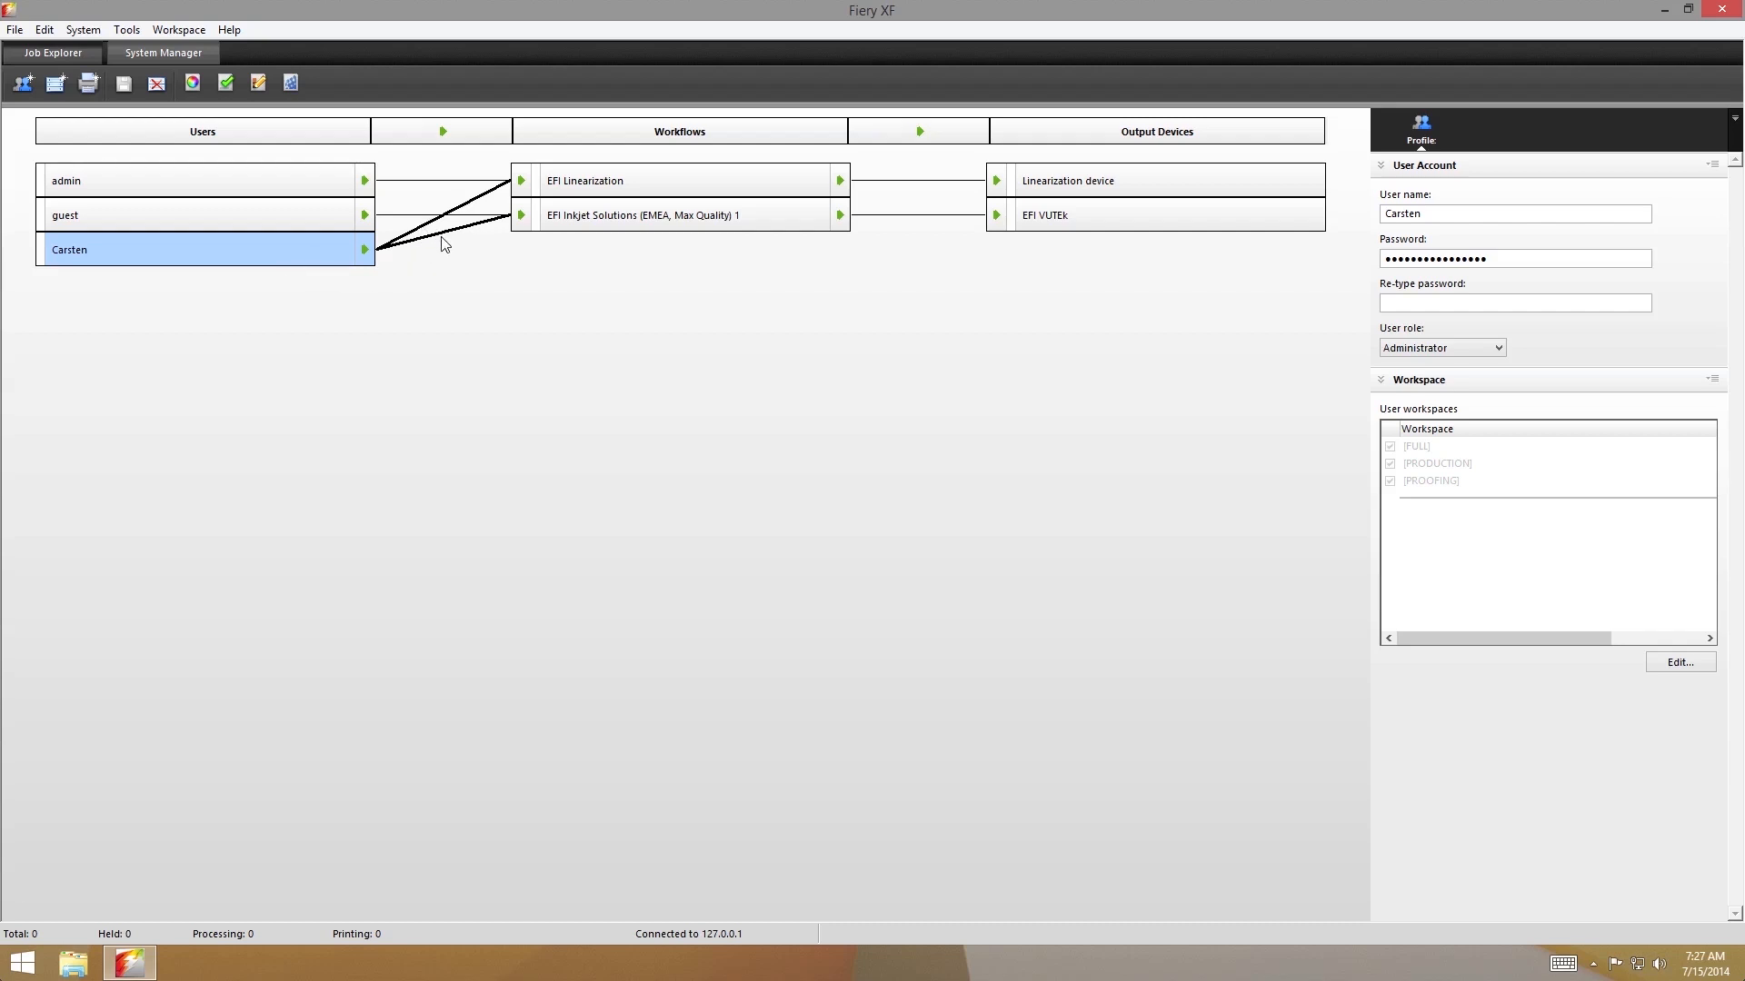
# Step: Disconnect and reconnect the third user, workflow input, workflow-to-VUTEk link and VUTEk device
pyautogui.click(612, 227)
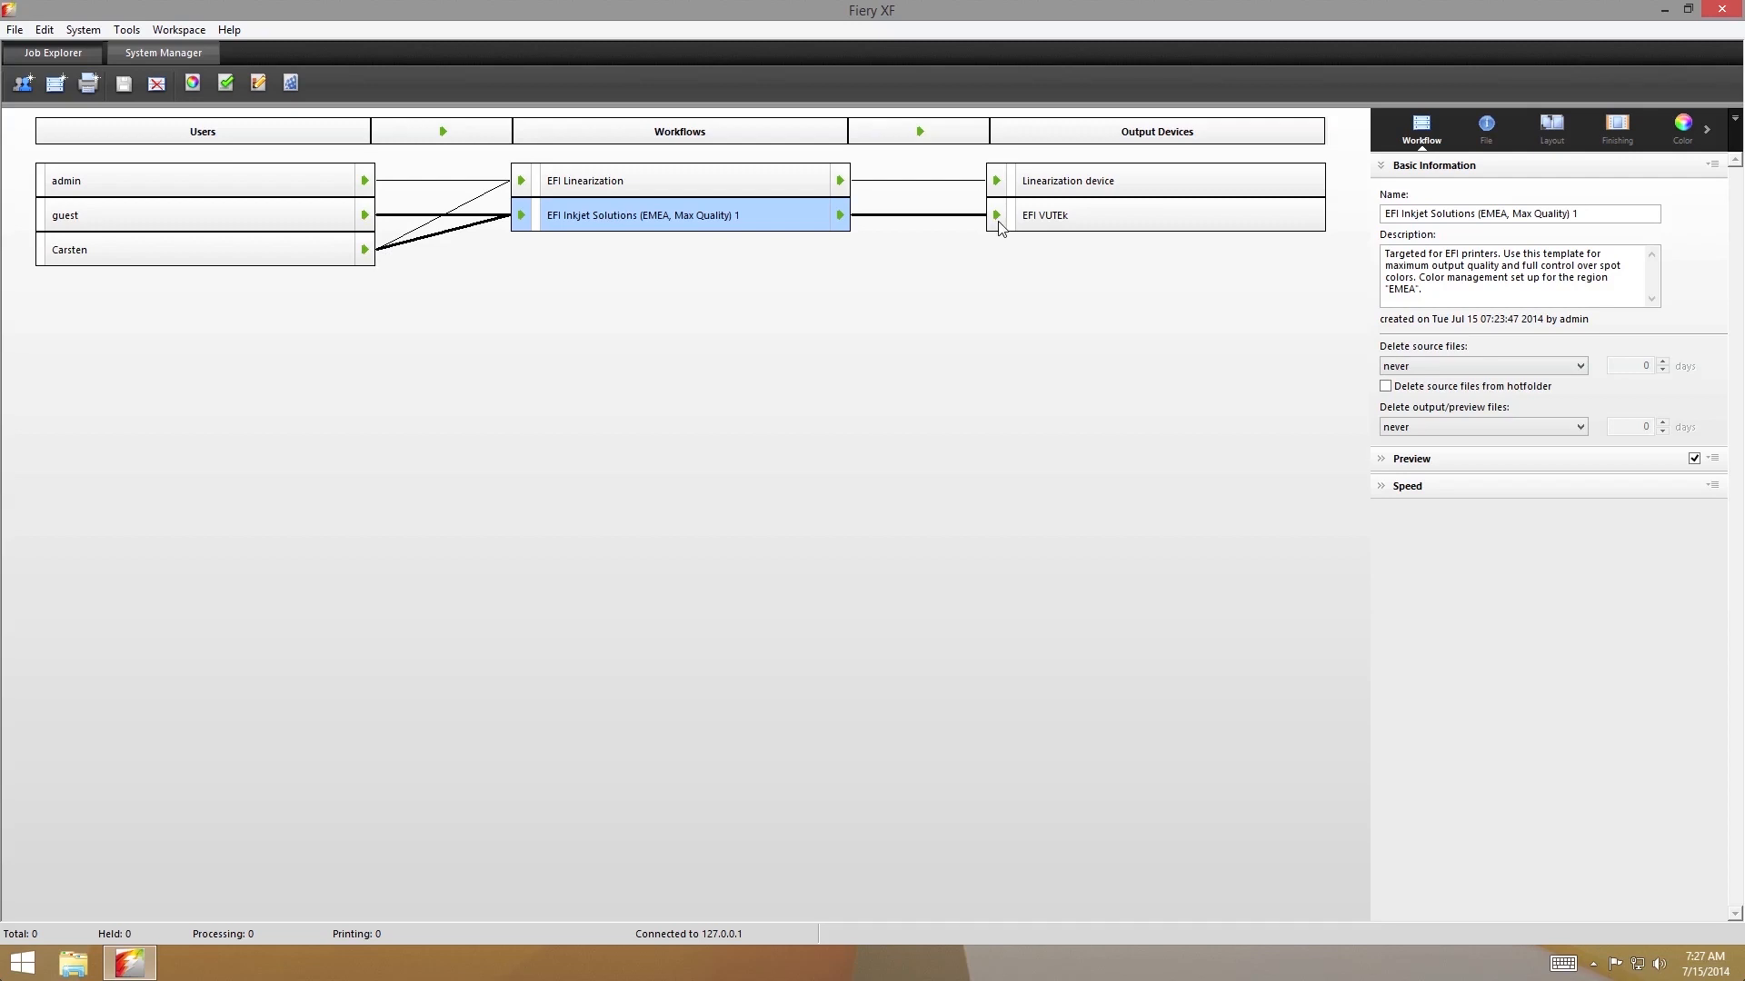
pyautogui.click(366, 253)
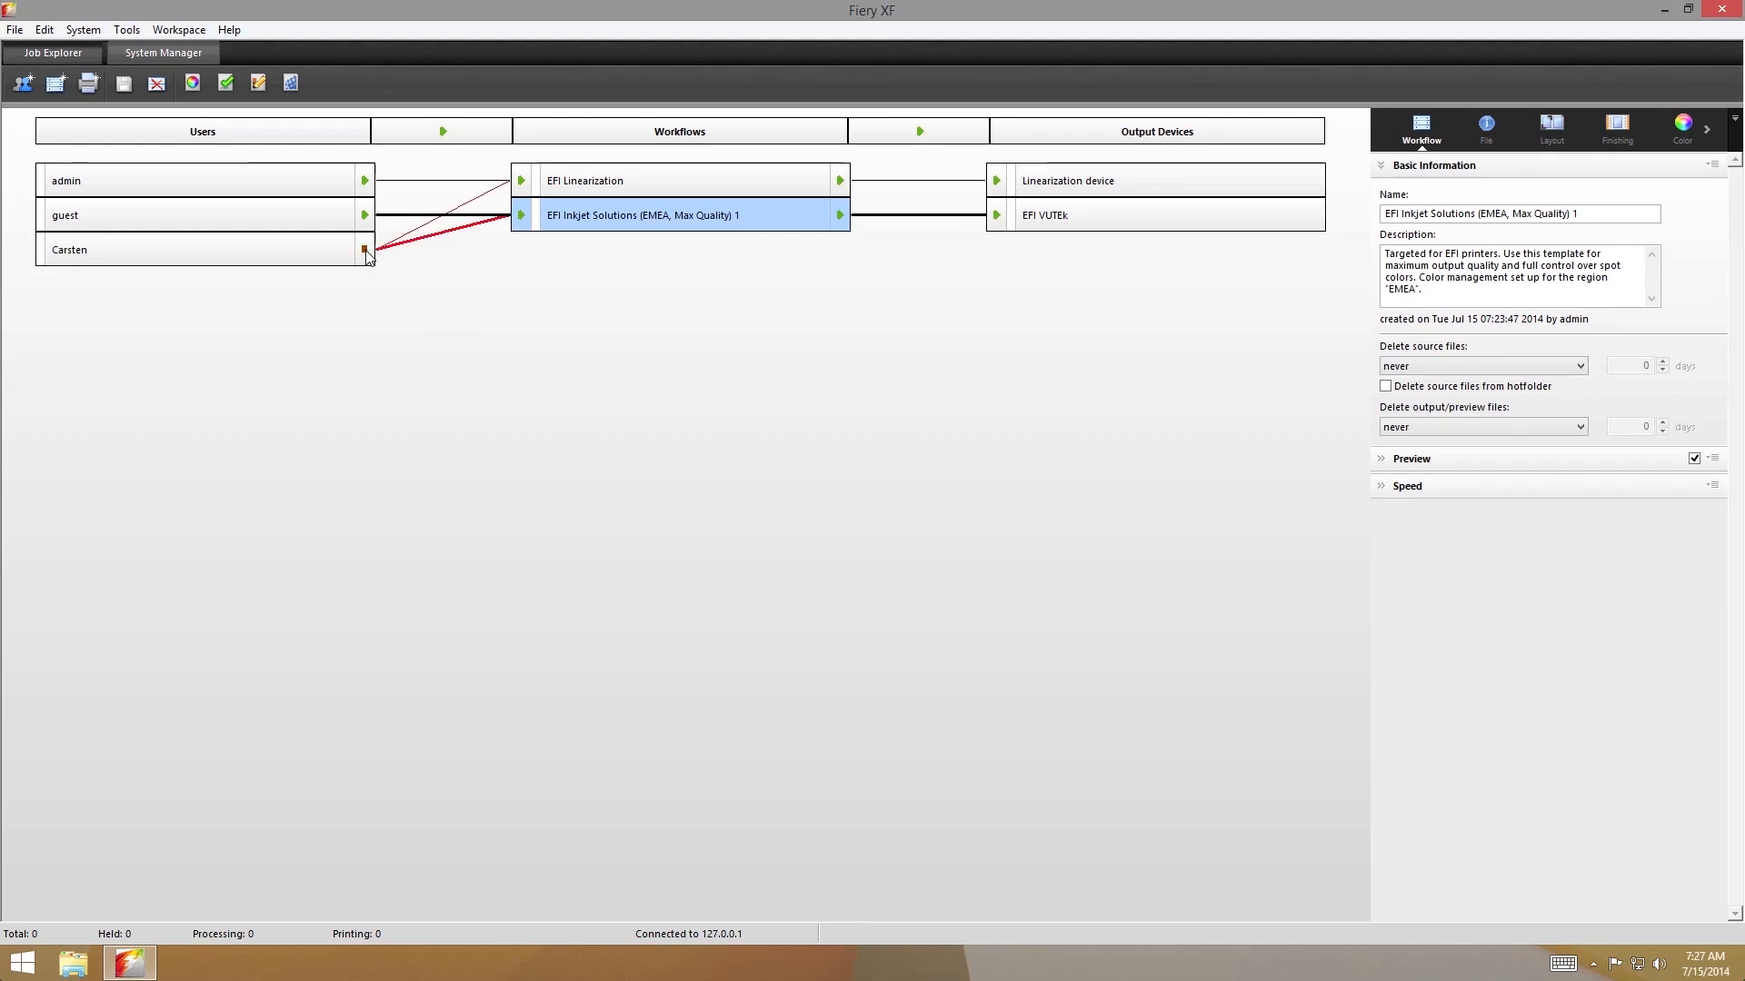
pyautogui.click(366, 252)
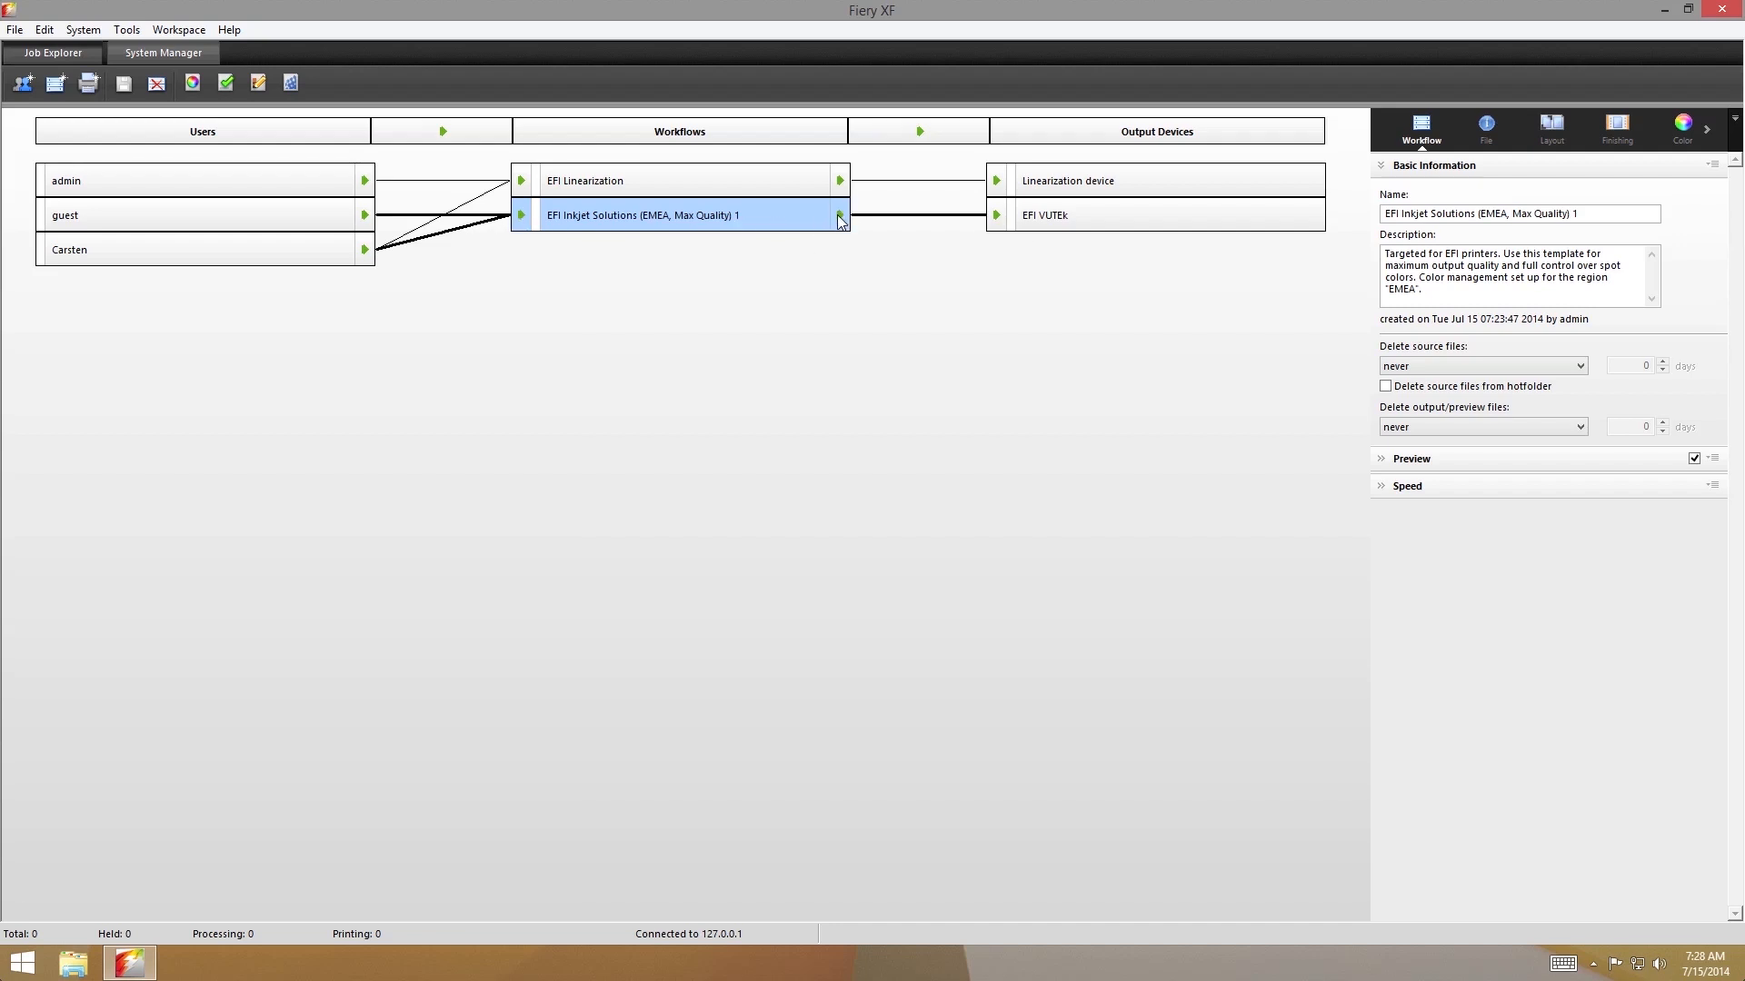
pyautogui.click(521, 218)
pyautogui.click(520, 218)
pyautogui.click(837, 218)
pyautogui.click(839, 215)
pyautogui.click(996, 216)
pyautogui.click(996, 216)
# Step: Browse the Edit menu and the context menus for users, workflow and EFI VUTEk without choosing anything
pyautogui.rightClick(887, 379)
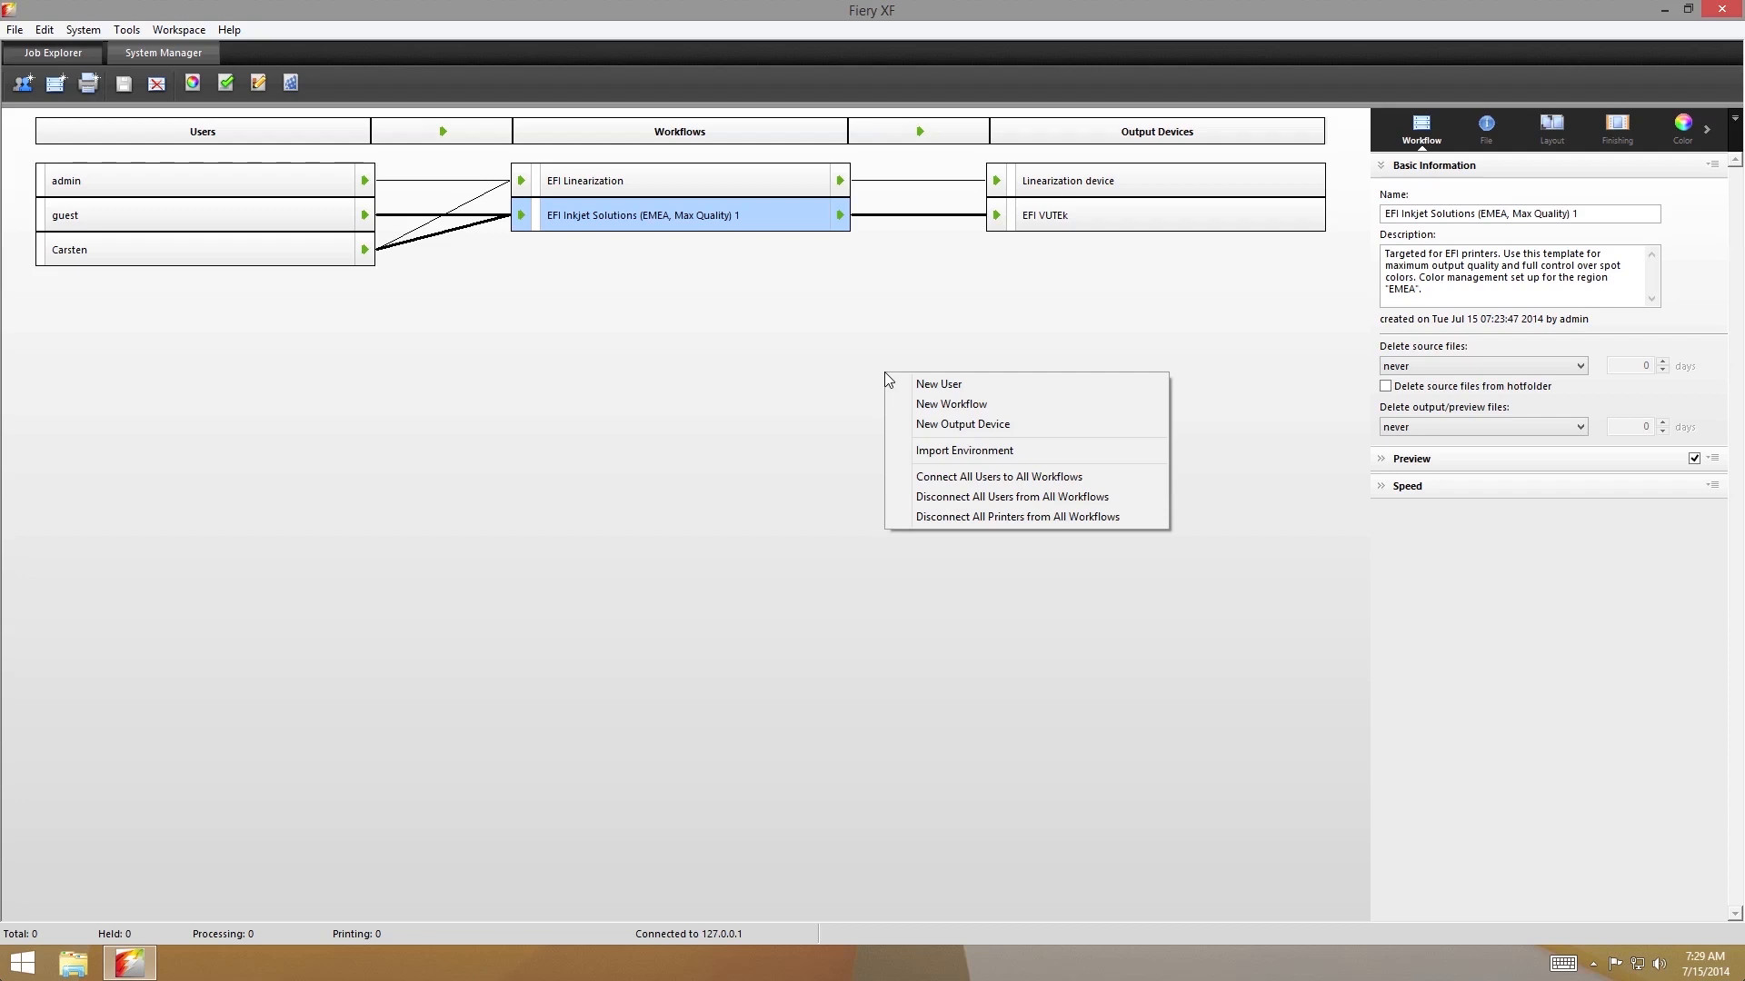
pyautogui.click(656, 343)
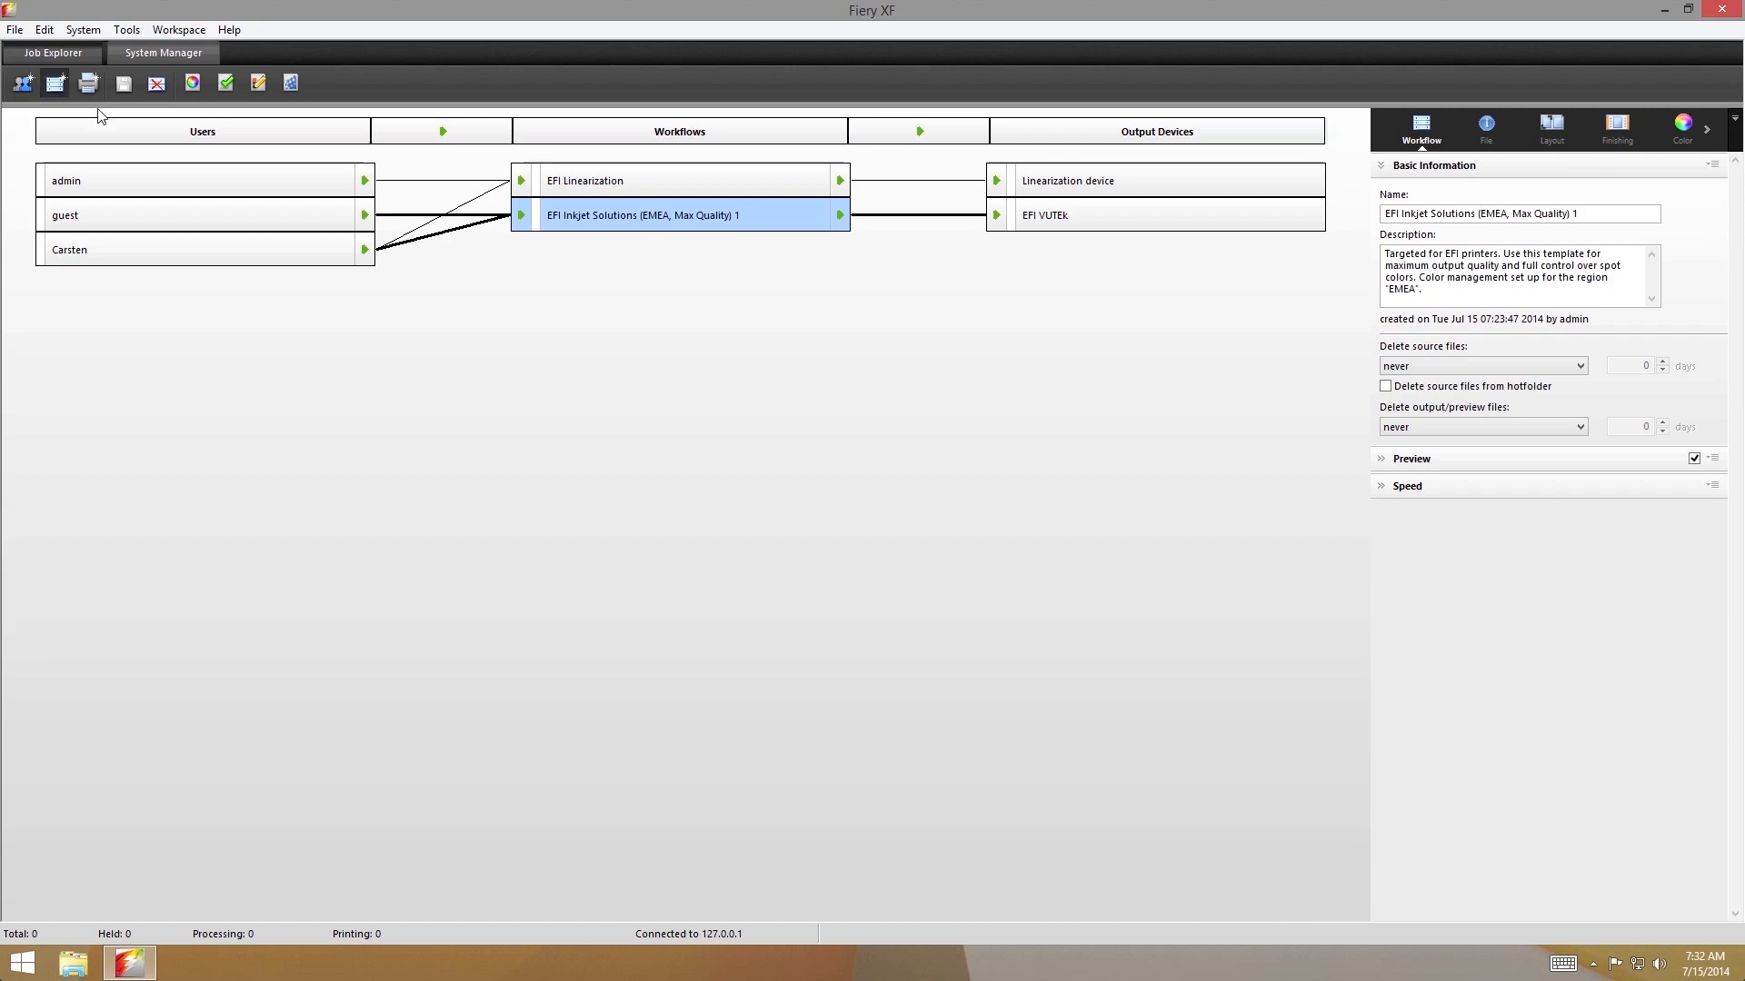
pyautogui.click(52, 31)
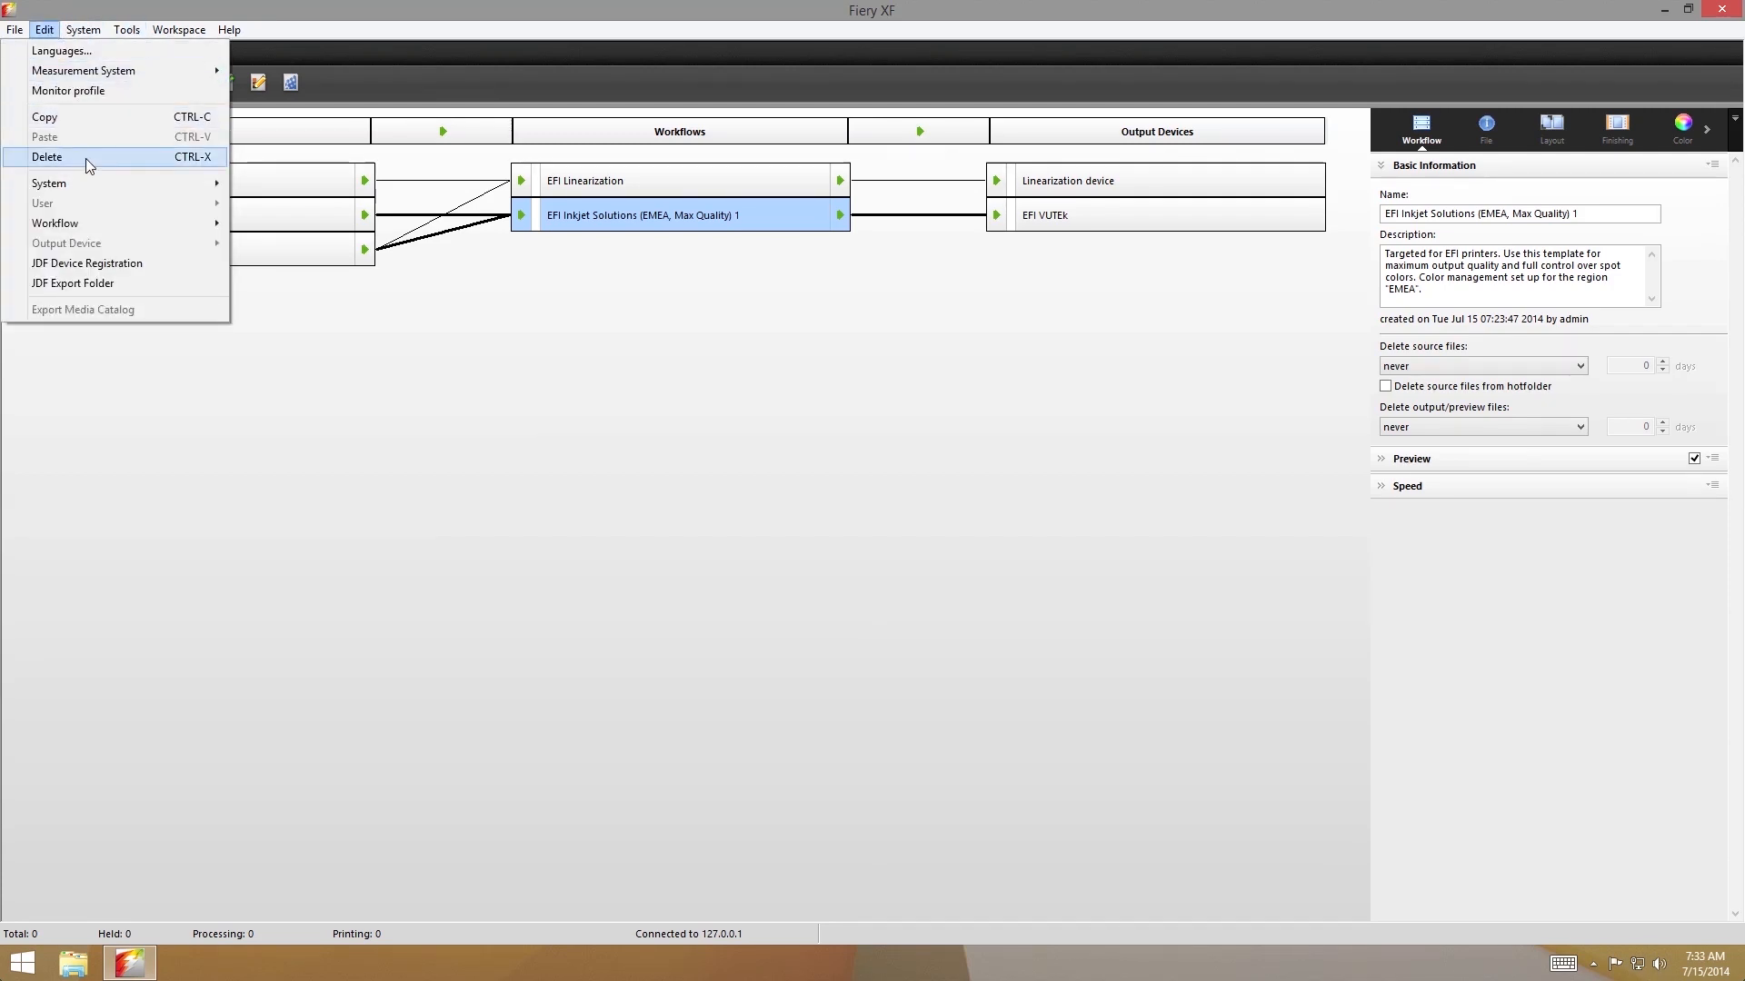
pyautogui.moveTo(94, 188)
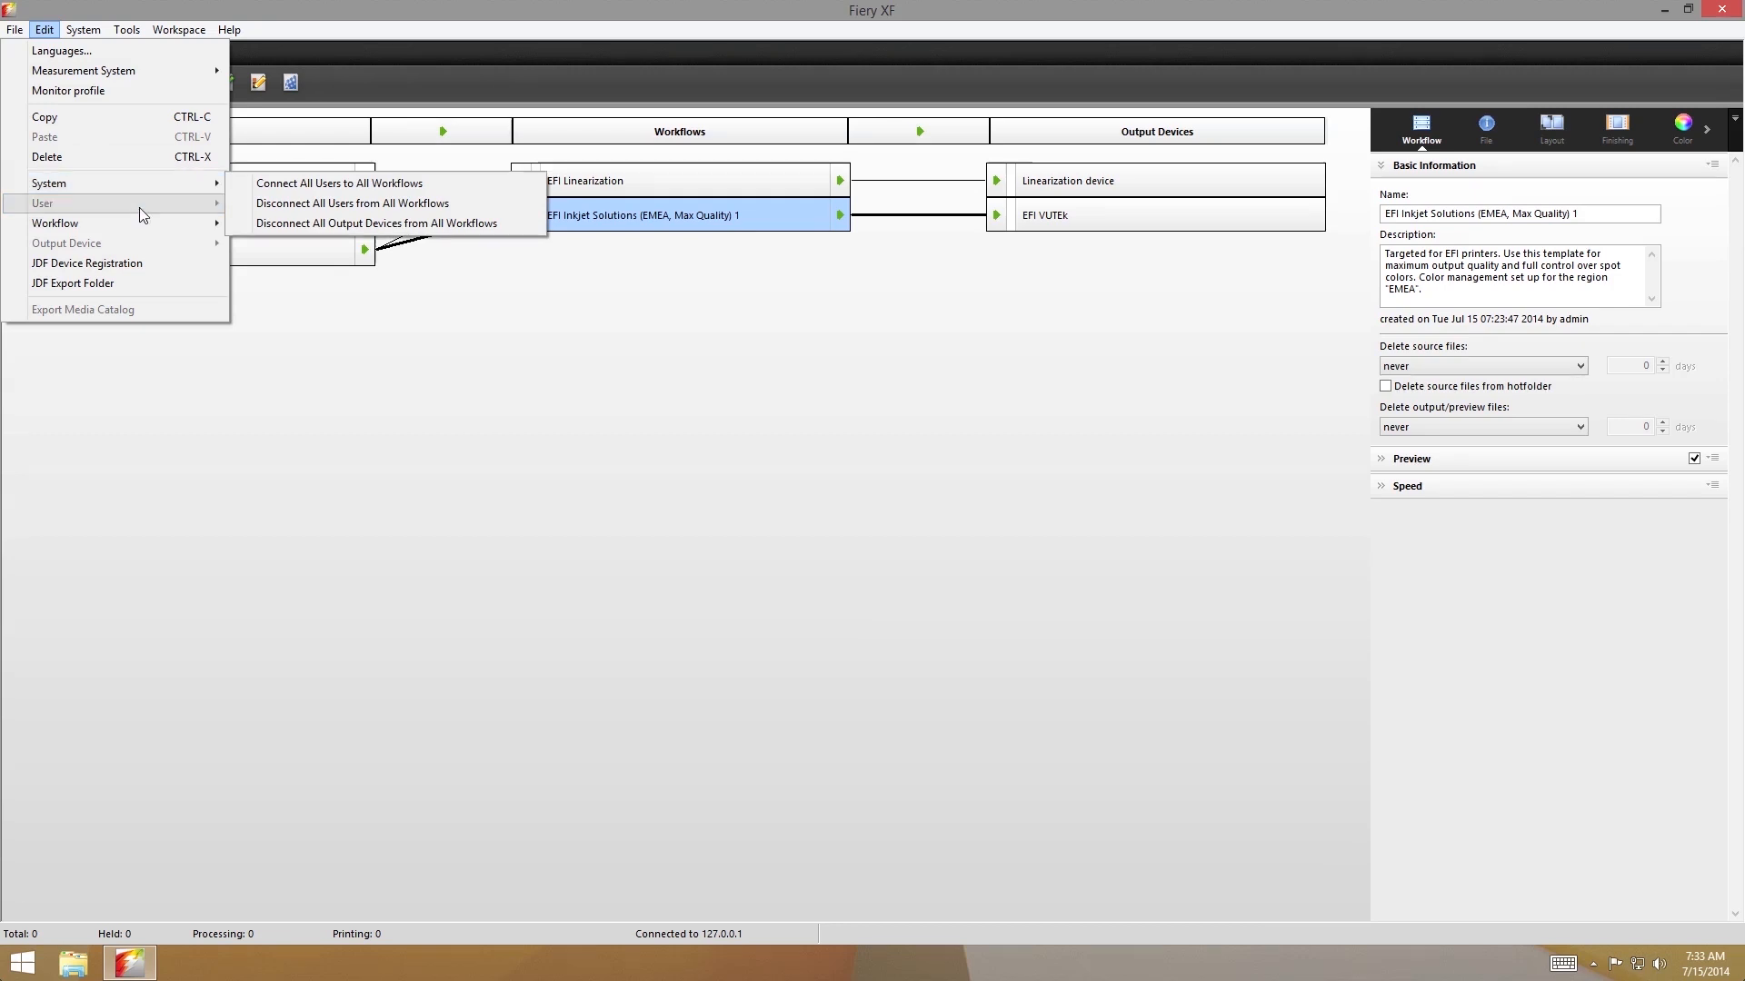
pyautogui.click(339, 341)
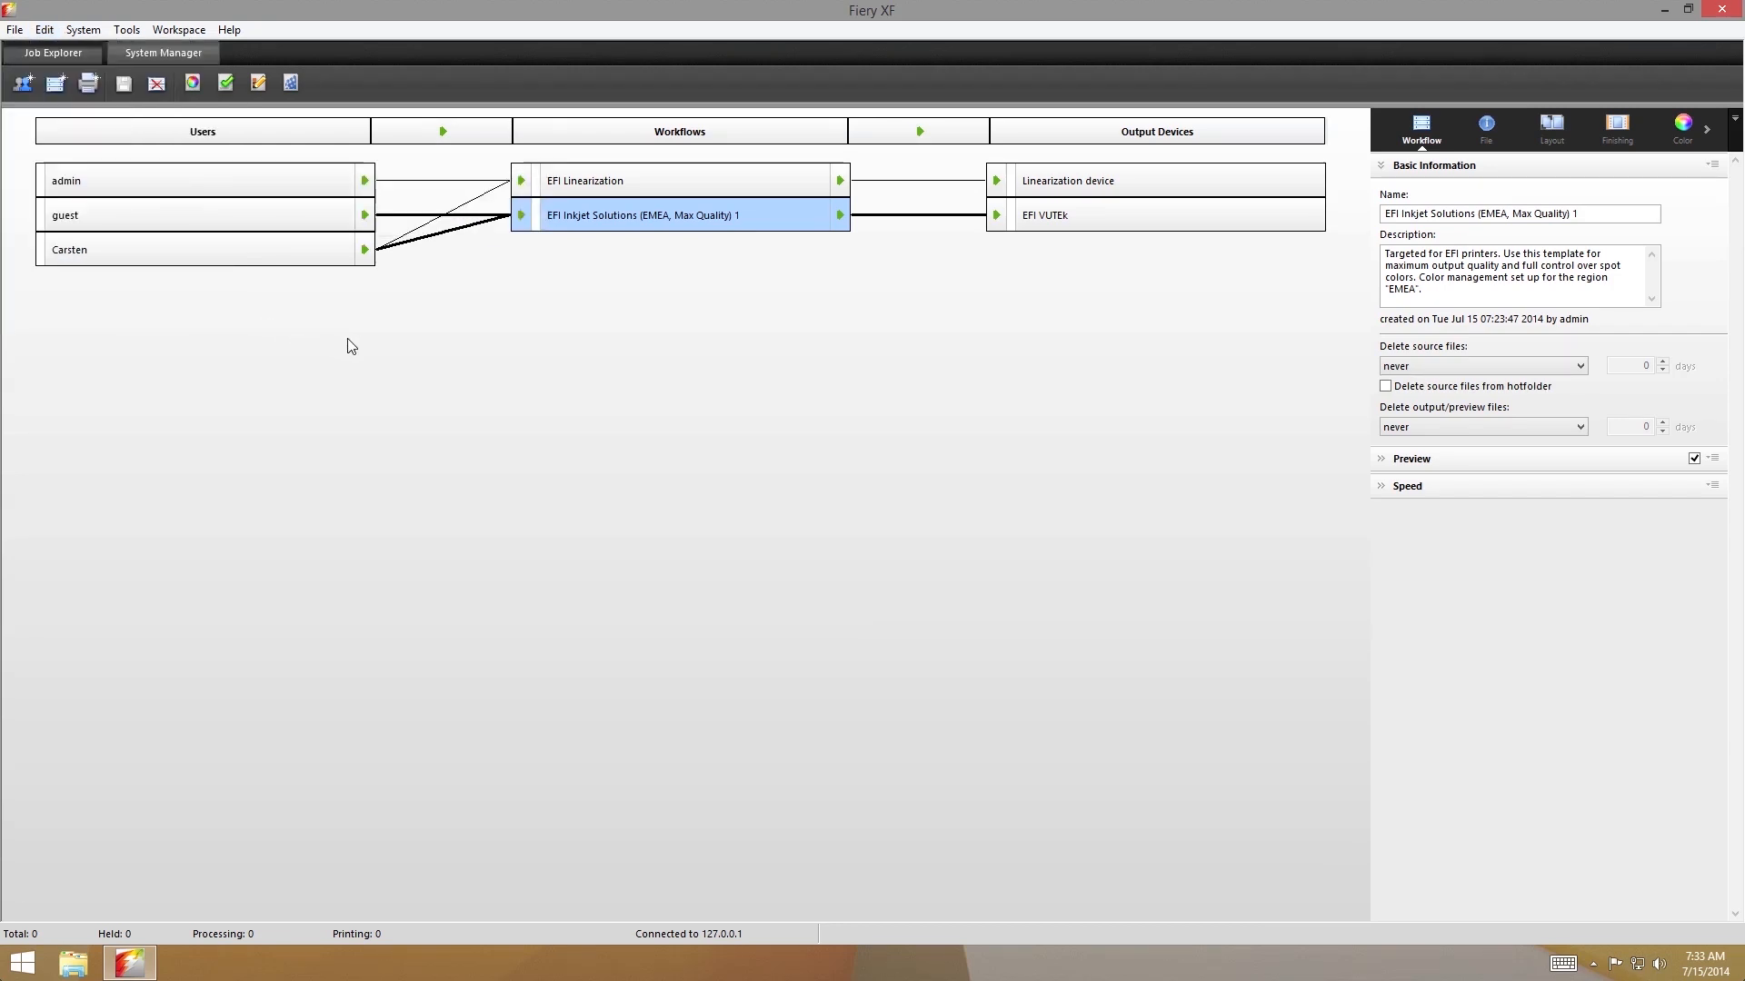
pyautogui.rightClick(537, 348)
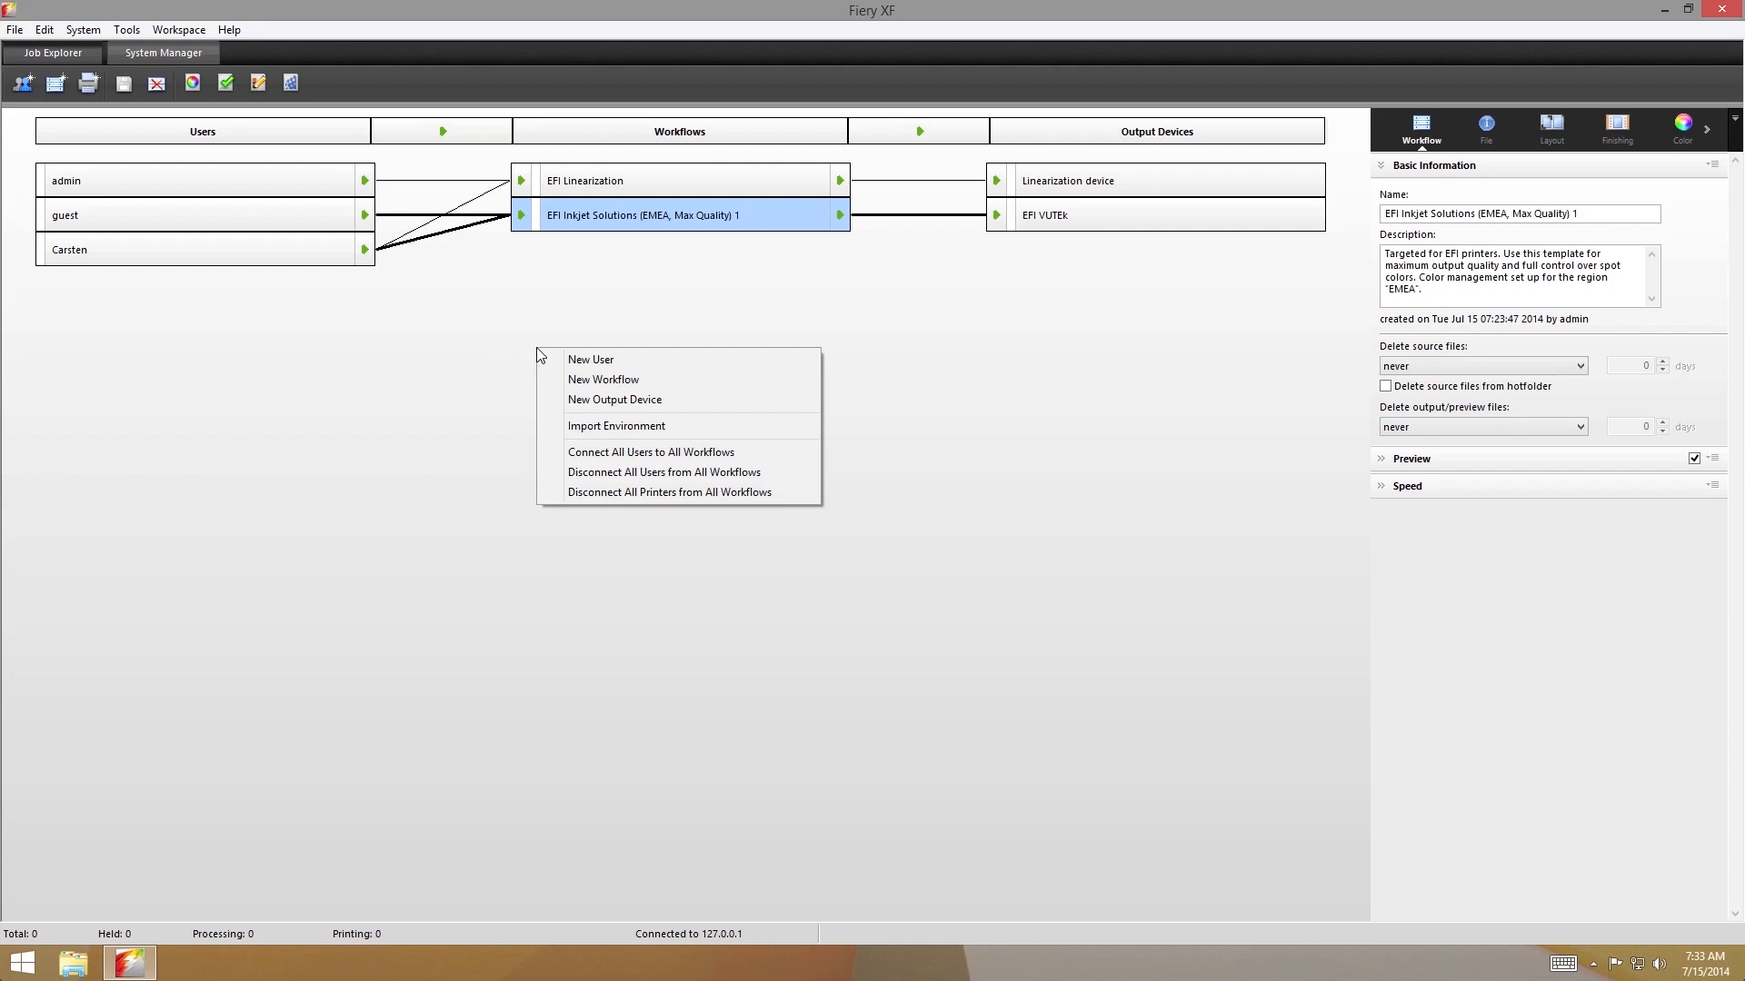
pyautogui.rightClick(256, 247)
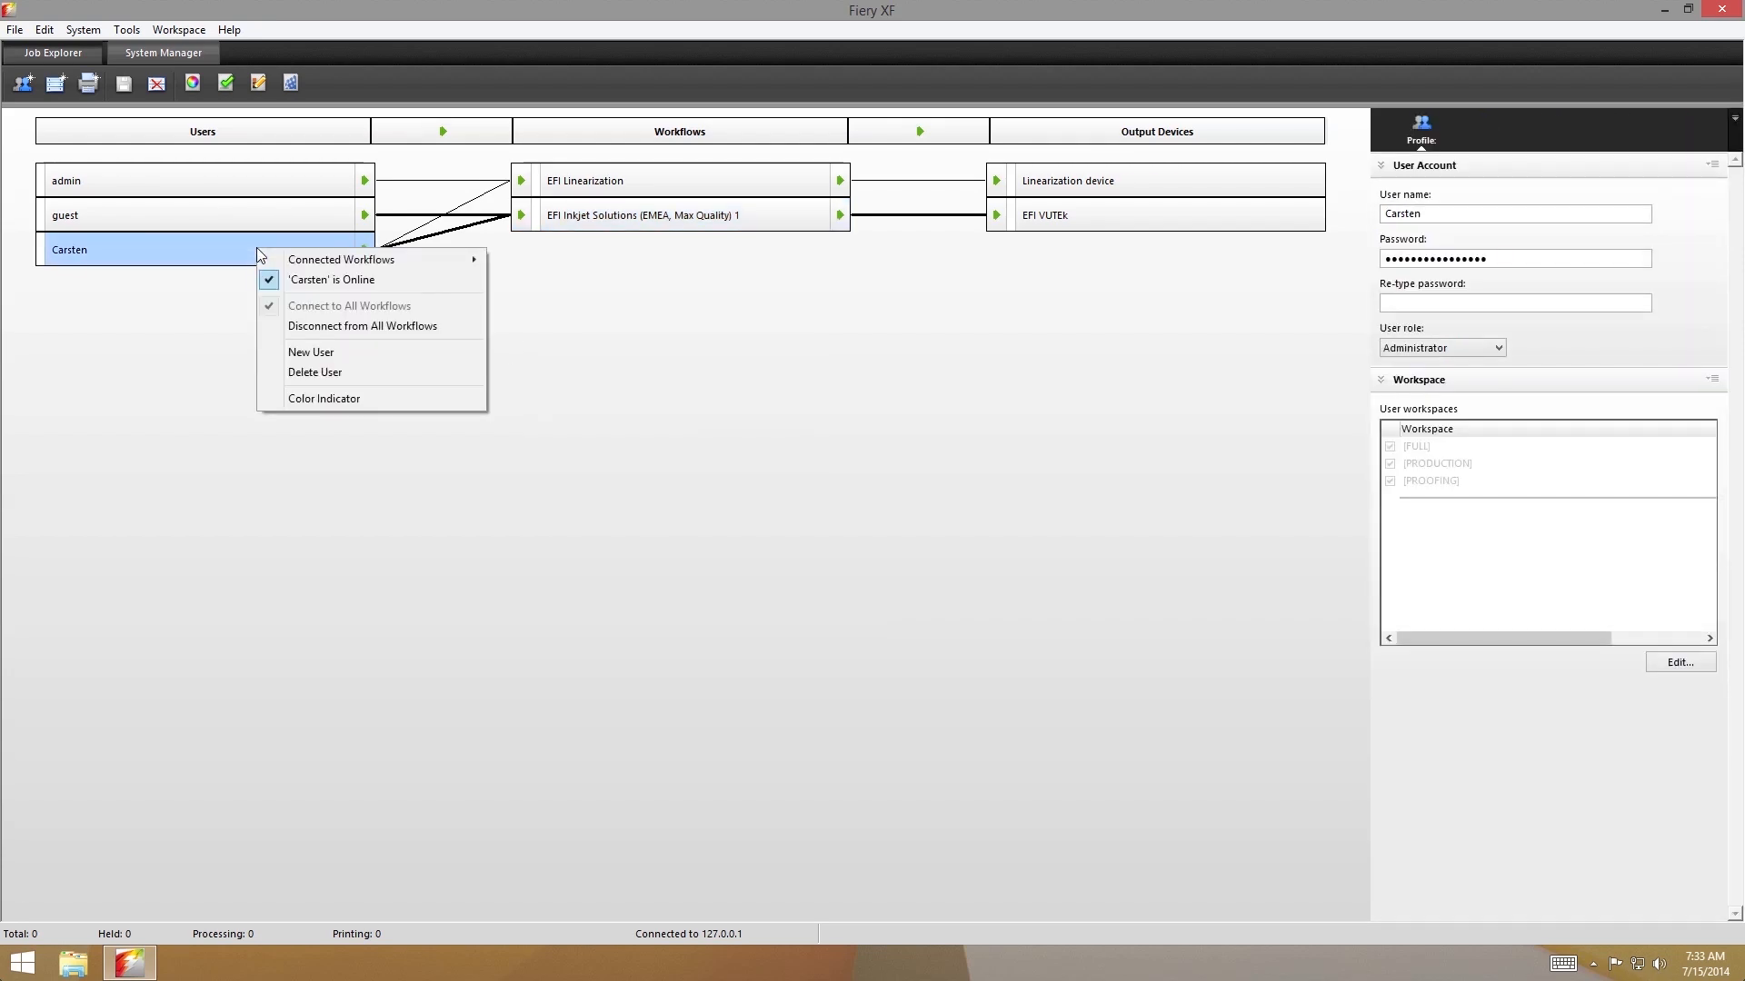
pyautogui.rightClick(639, 215)
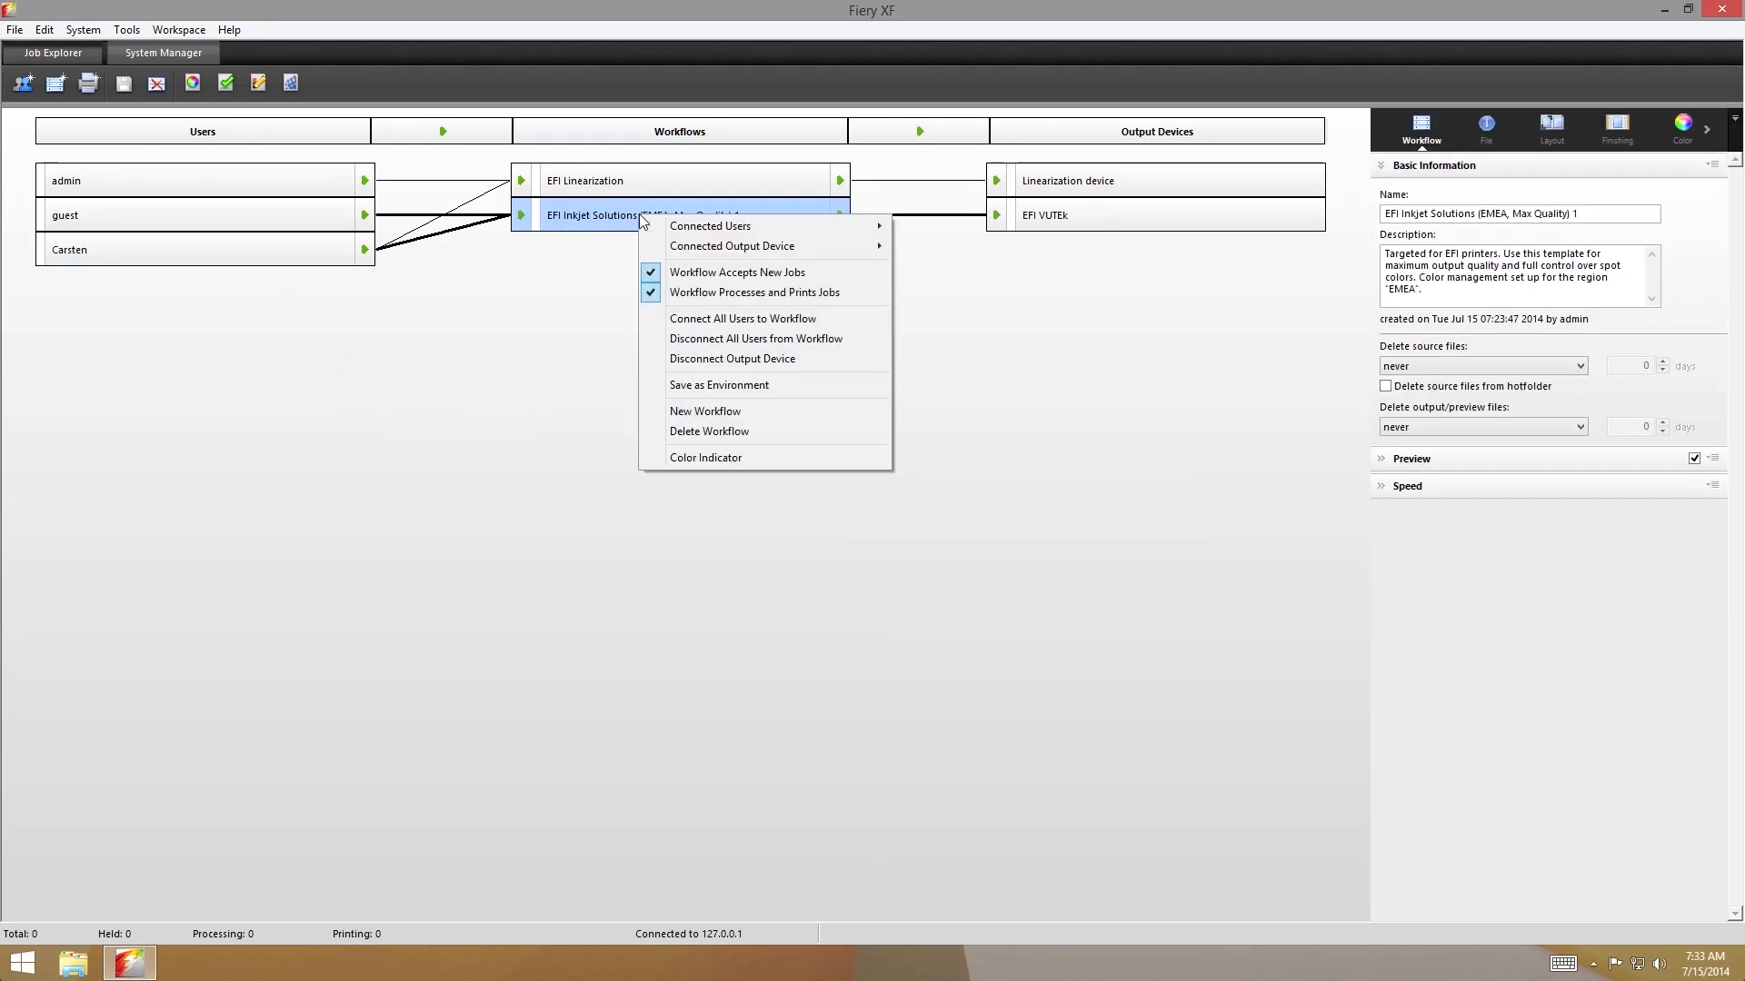
pyautogui.rightClick(1099, 218)
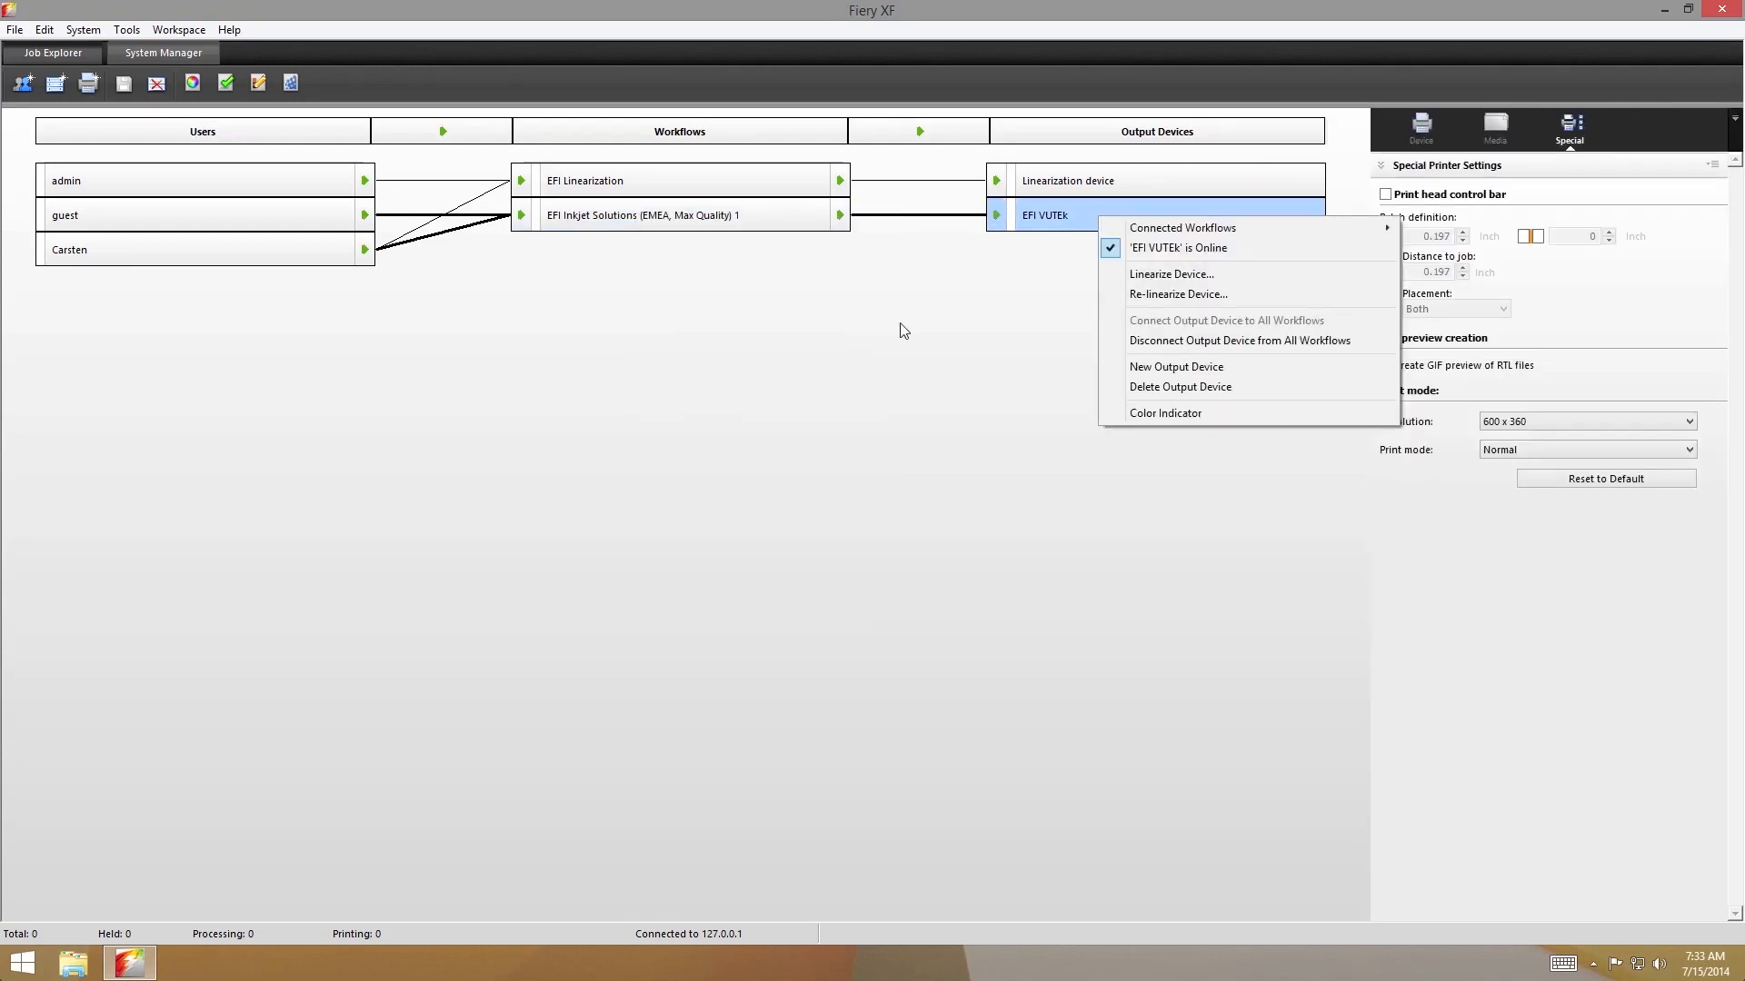
pyautogui.click(766, 403)
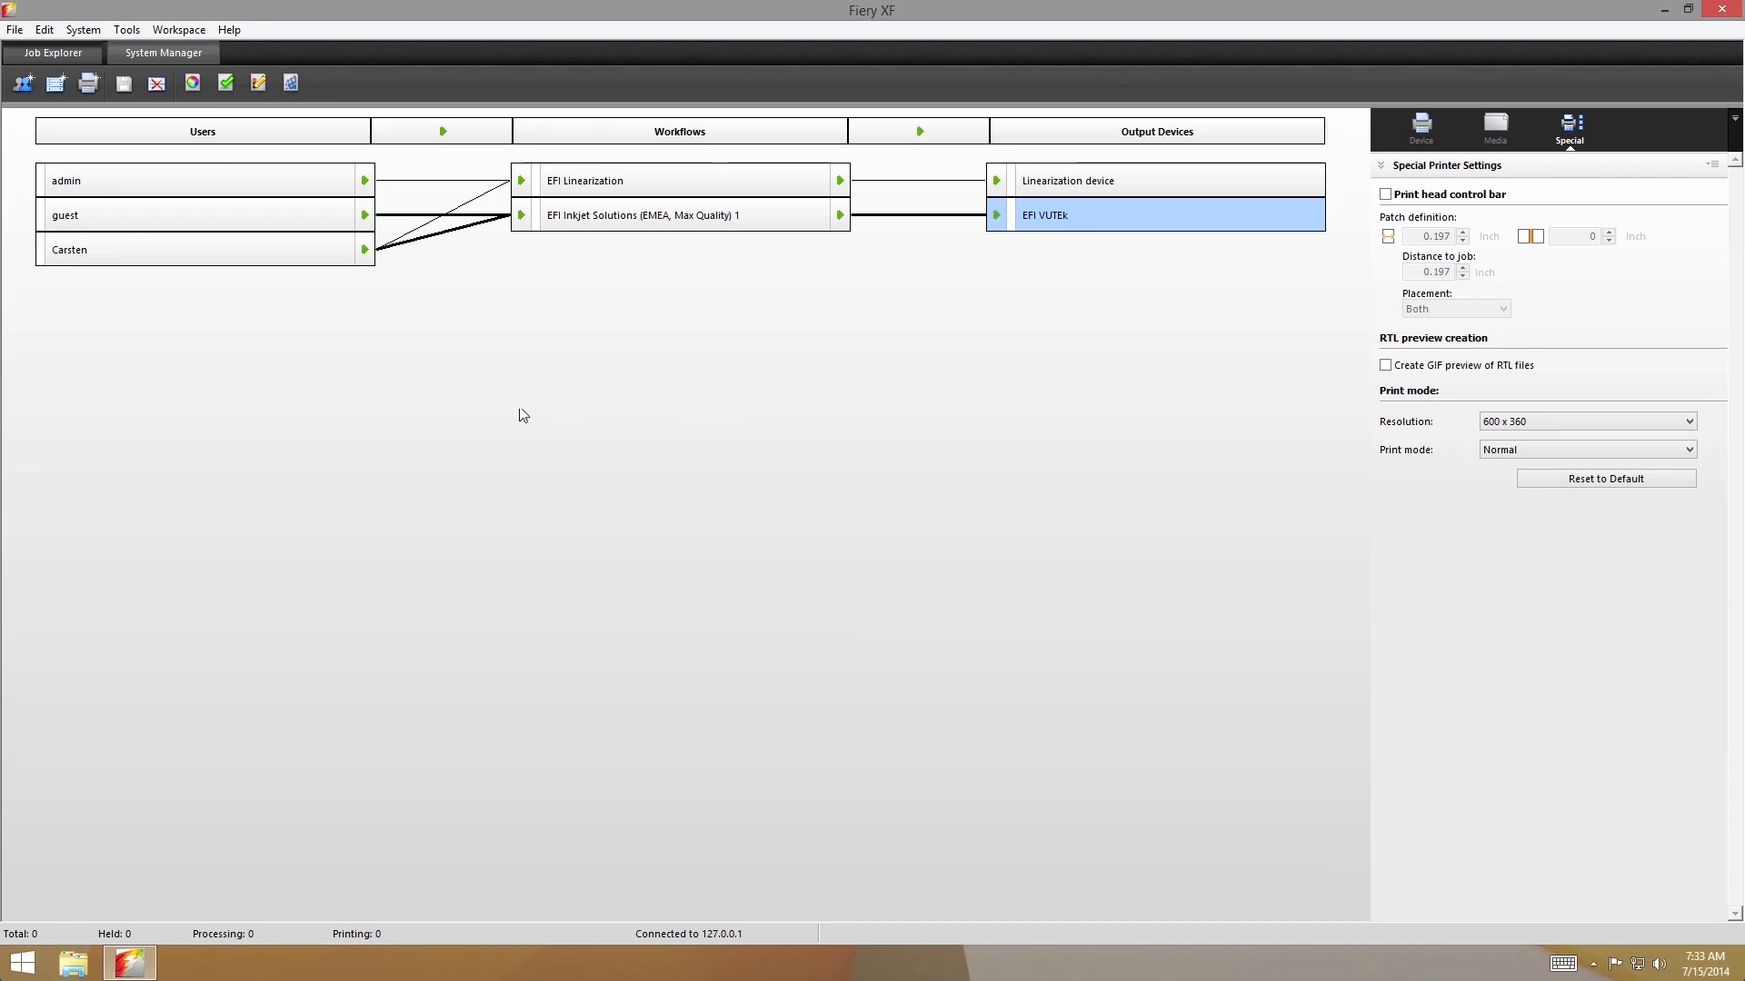
# Step: View the third user, EFI Inkjet Solutions workflow and EFI VUTEk device settings
pyautogui.click(285, 252)
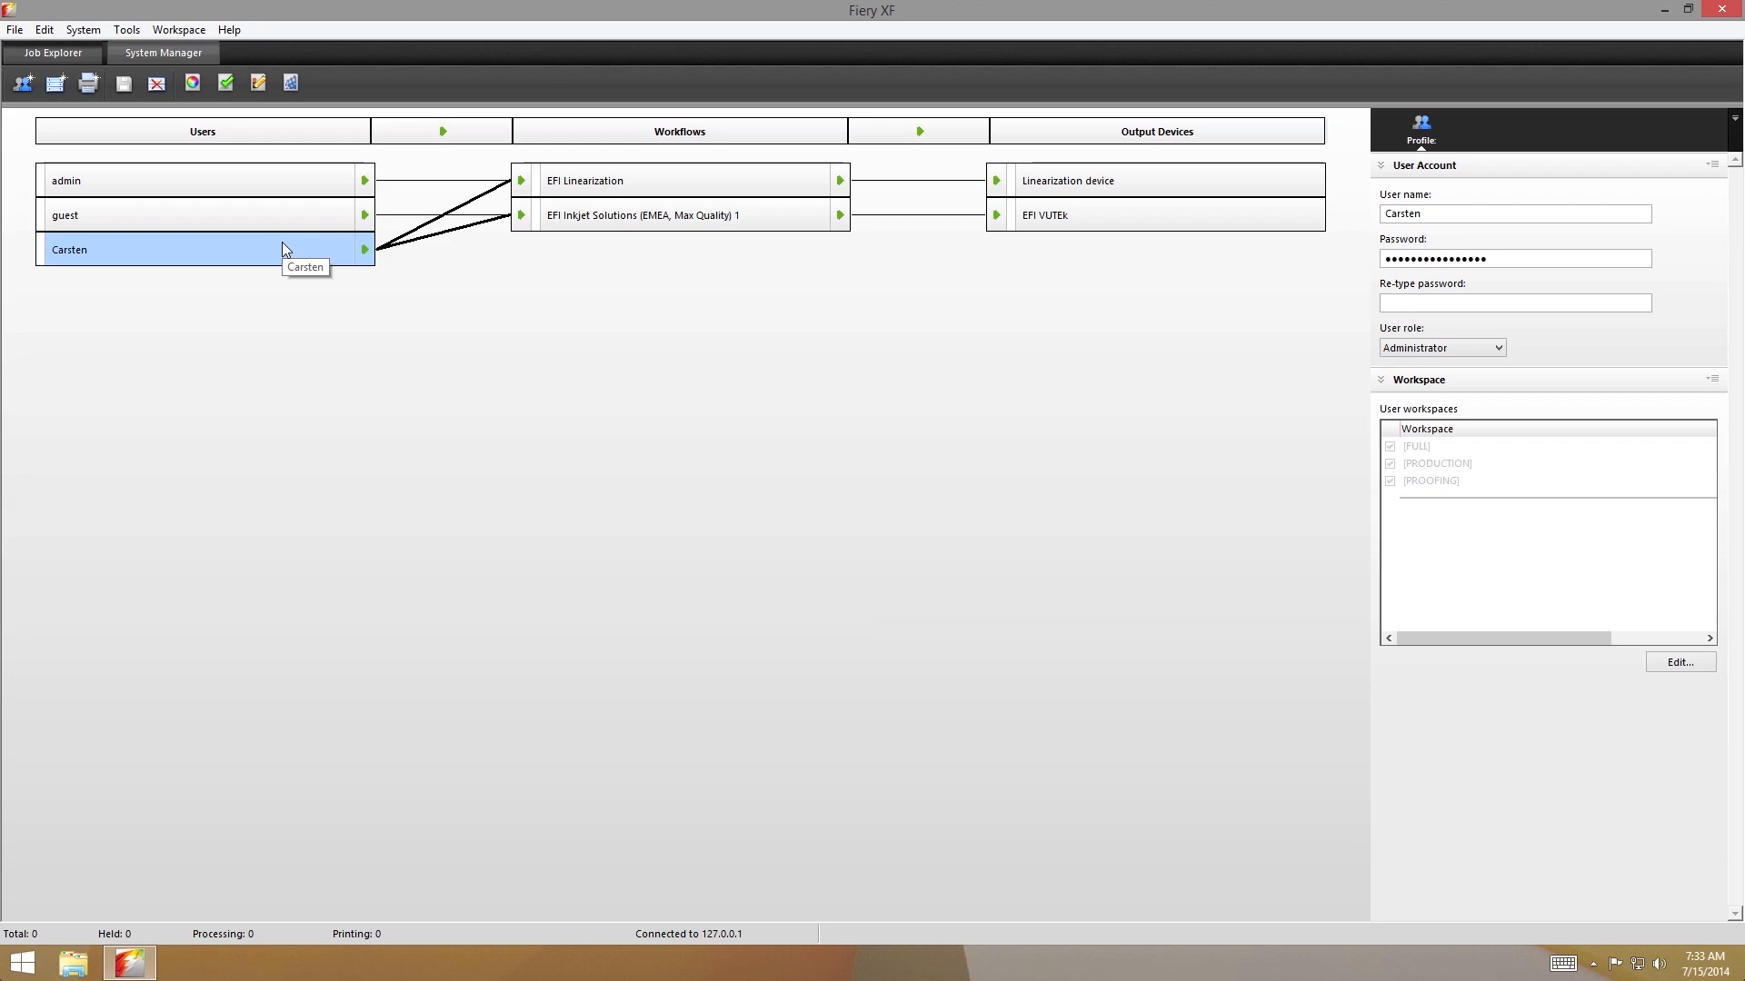
pyautogui.click(633, 228)
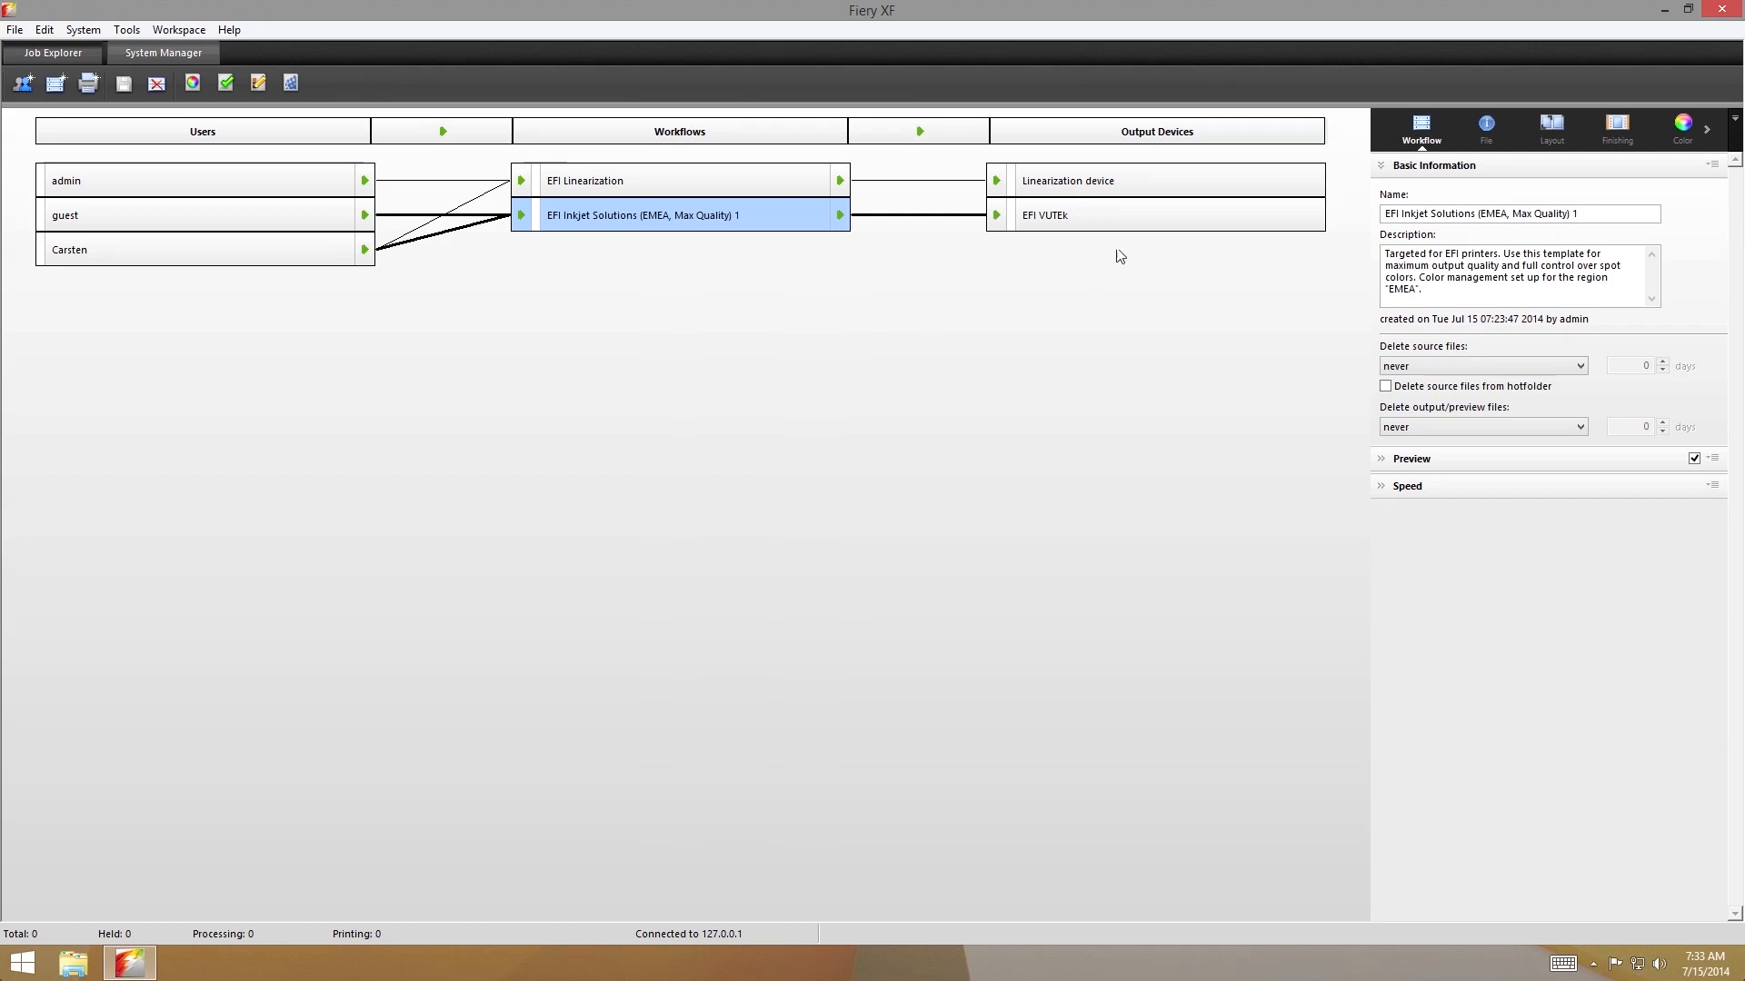
pyautogui.click(1124, 214)
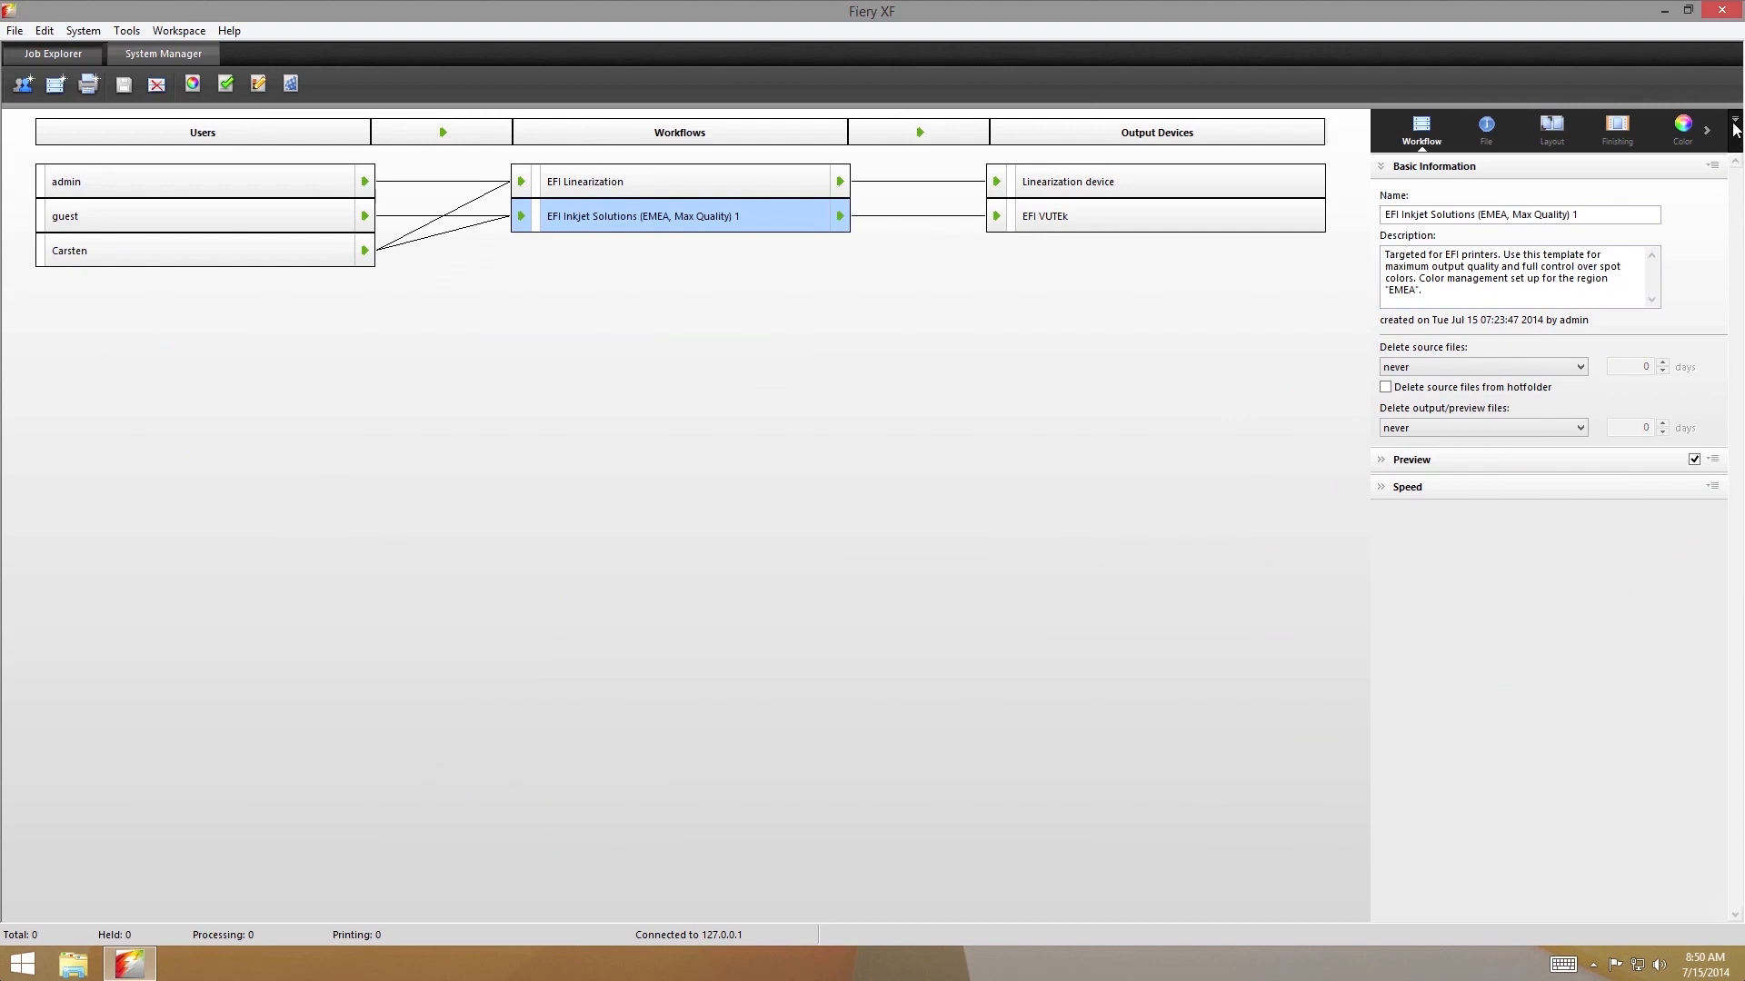
# Step: Remove [FULL] and [PROOFING] from the third user, add Operator 1, and save
pyautogui.click(1734, 125)
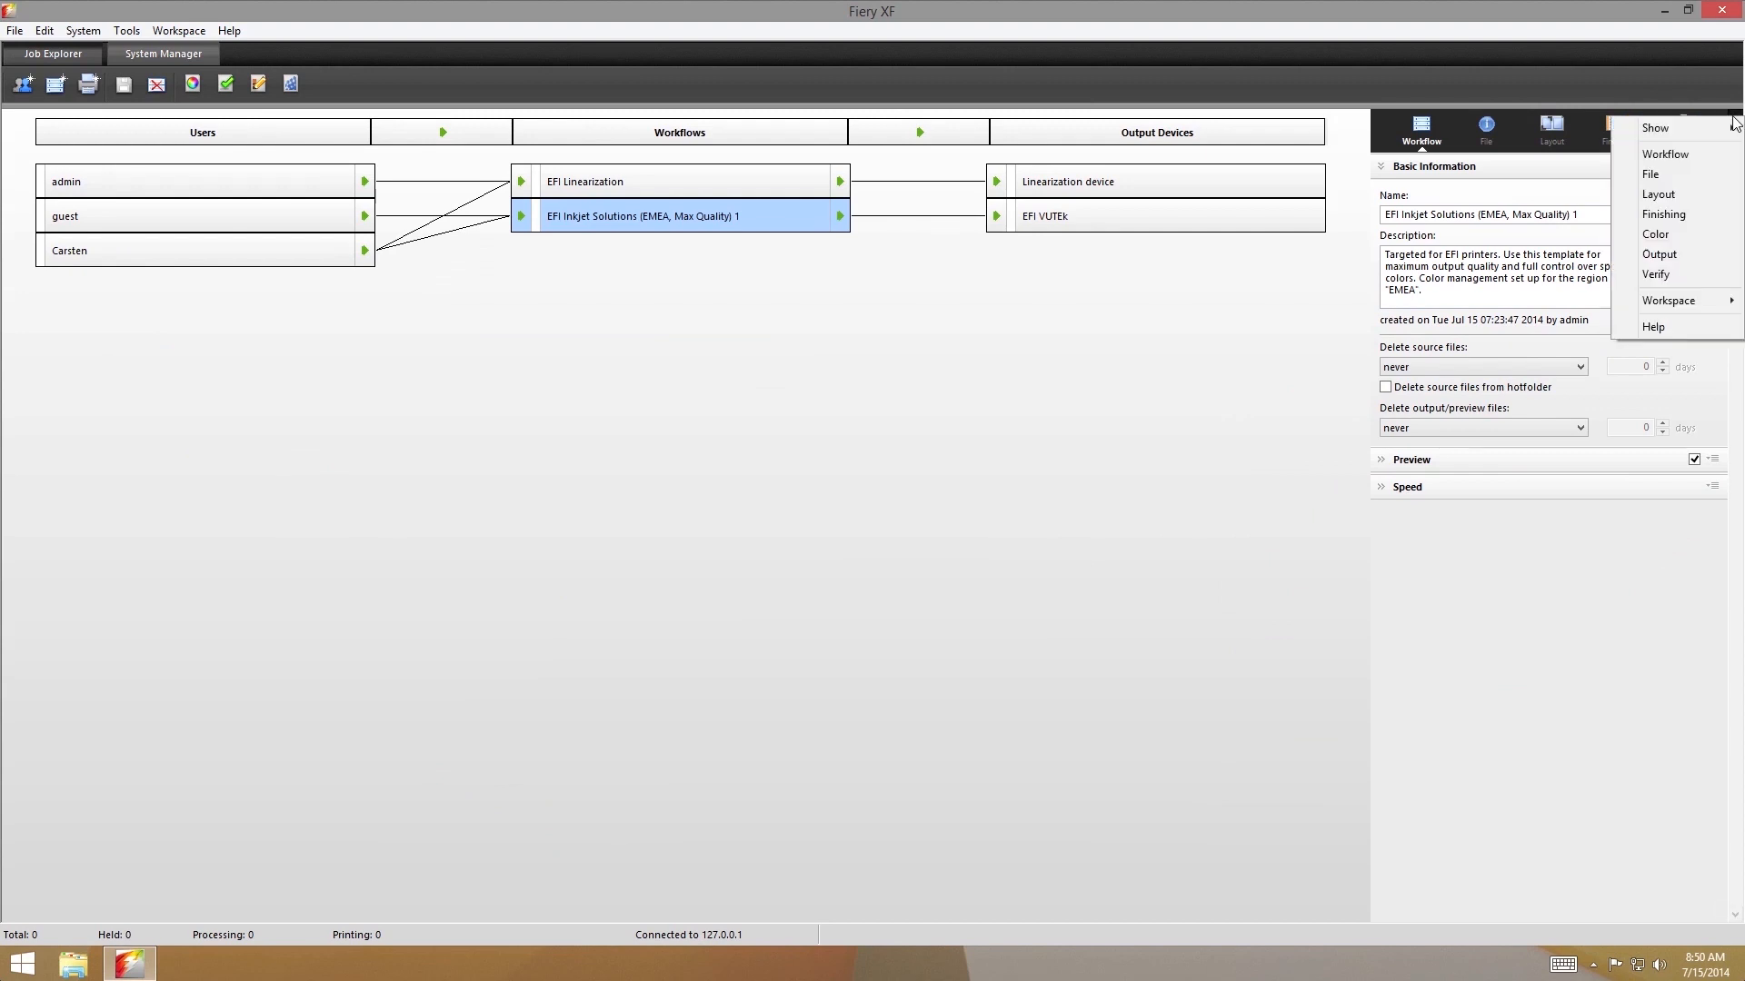
pyautogui.moveTo(1721, 306)
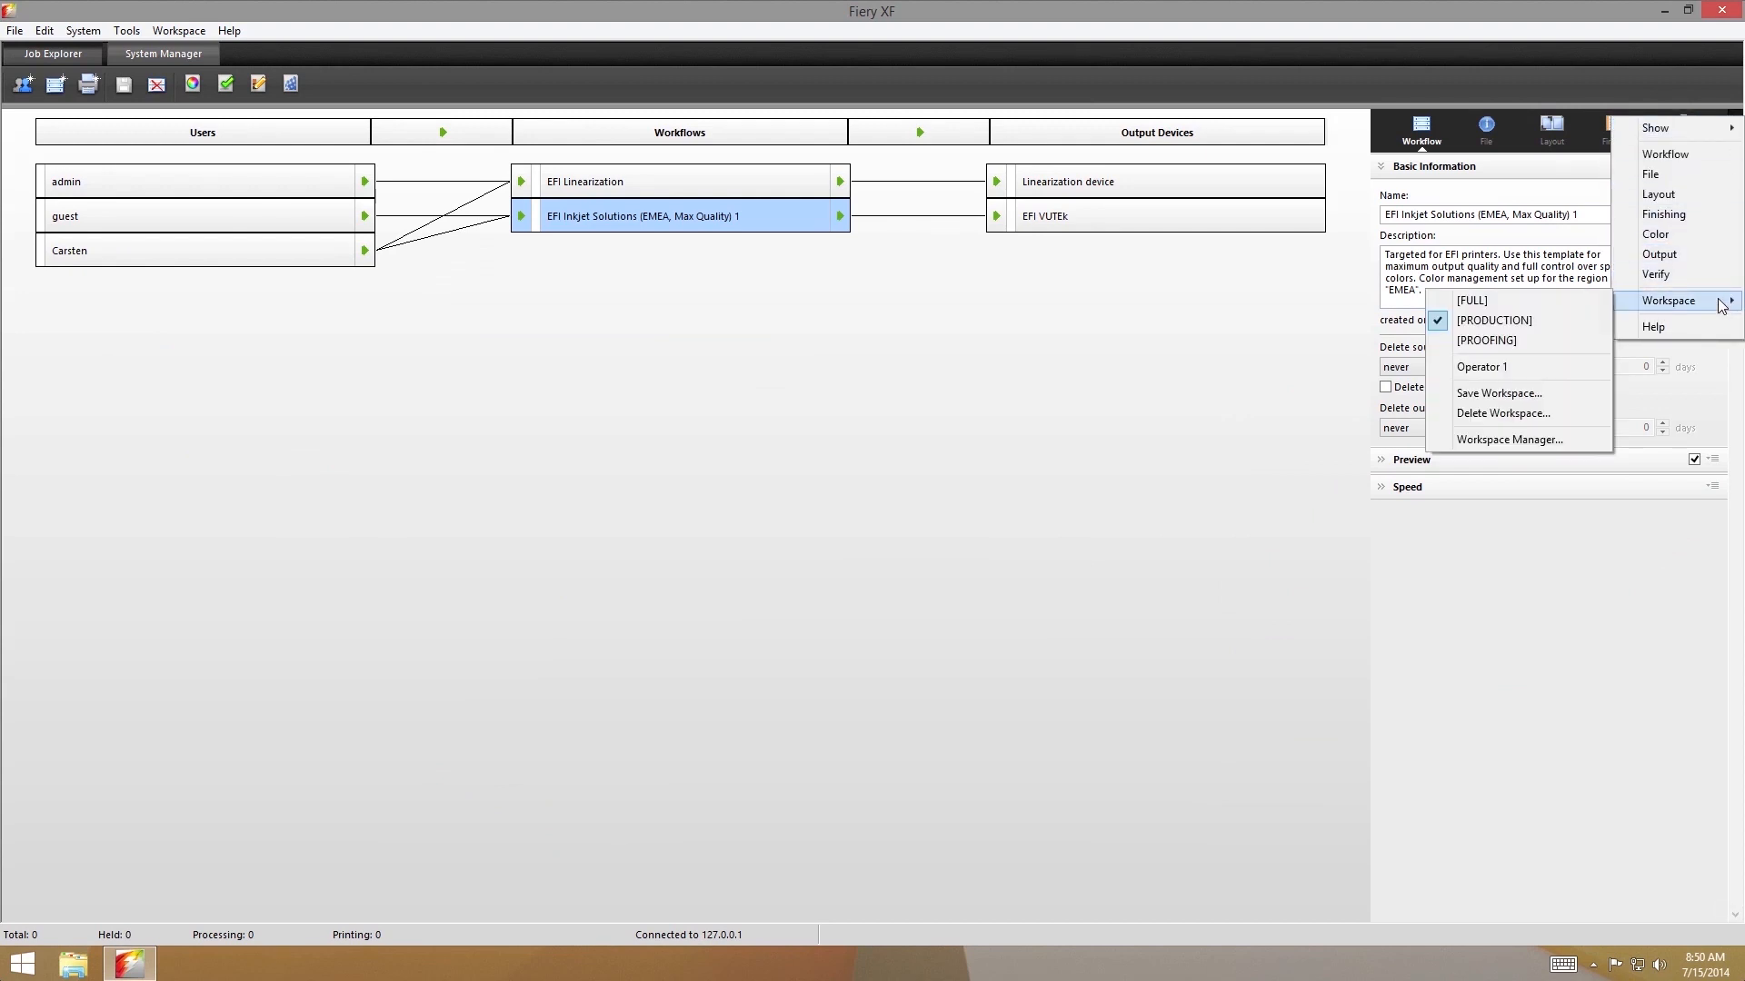
pyautogui.click(294, 262)
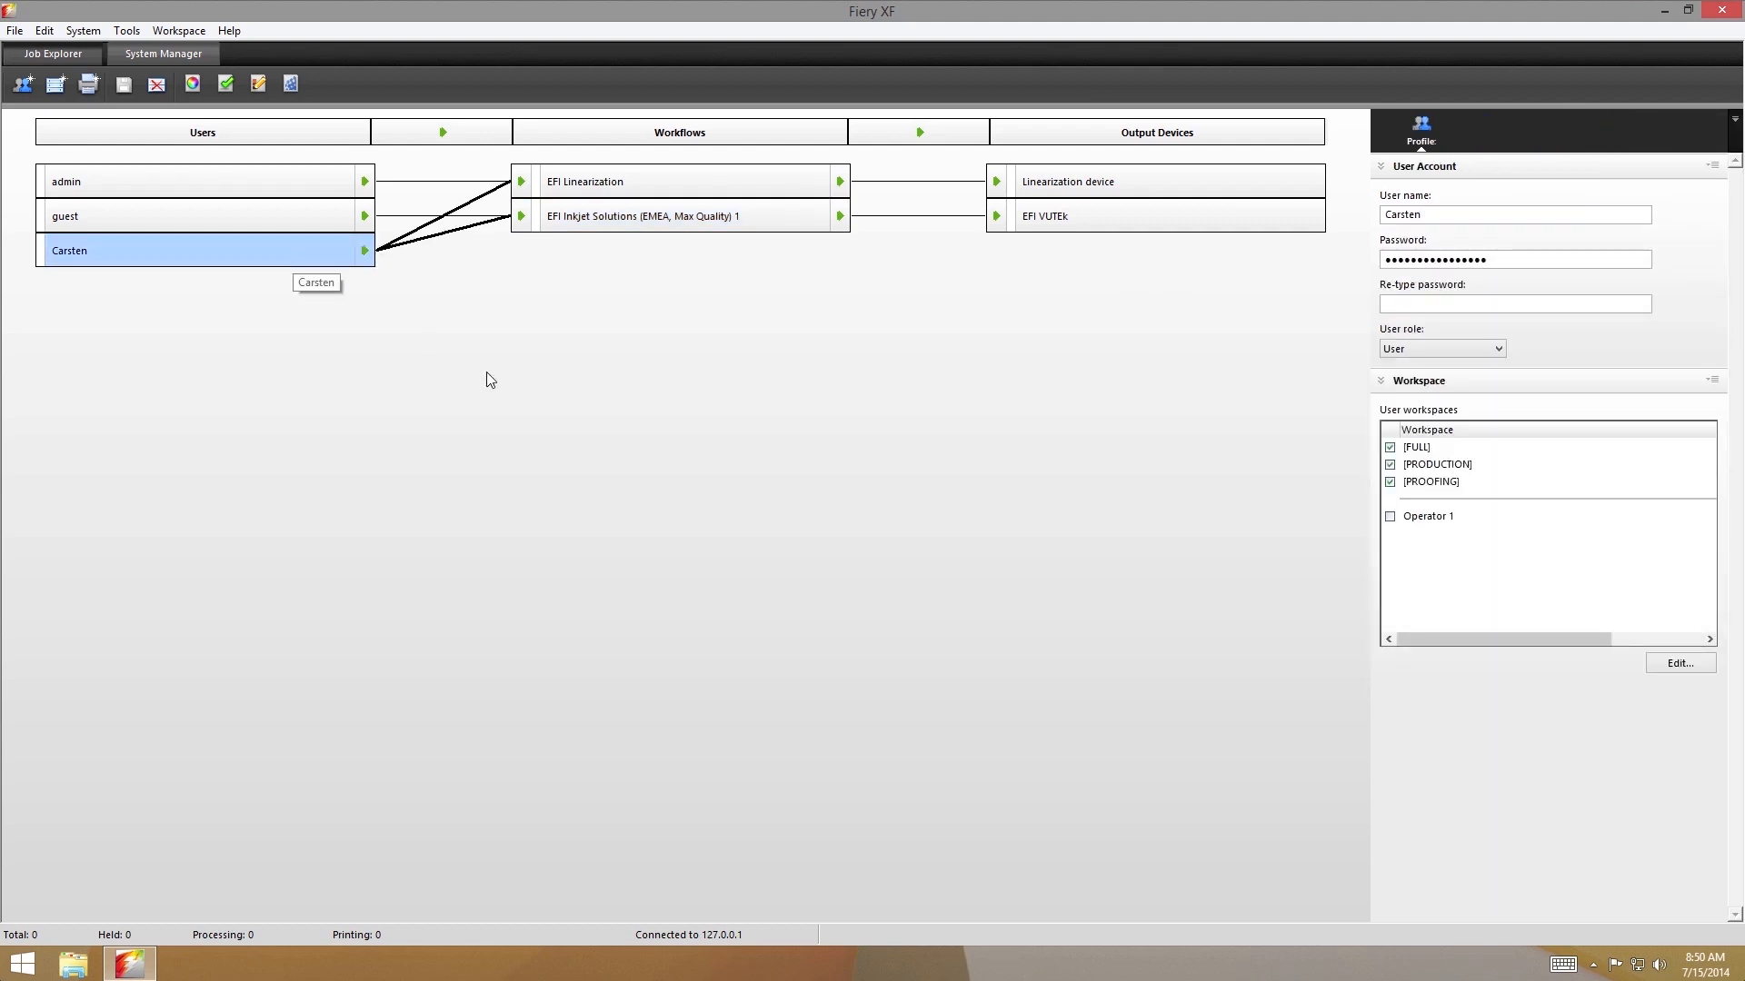
pyautogui.click(1390, 448)
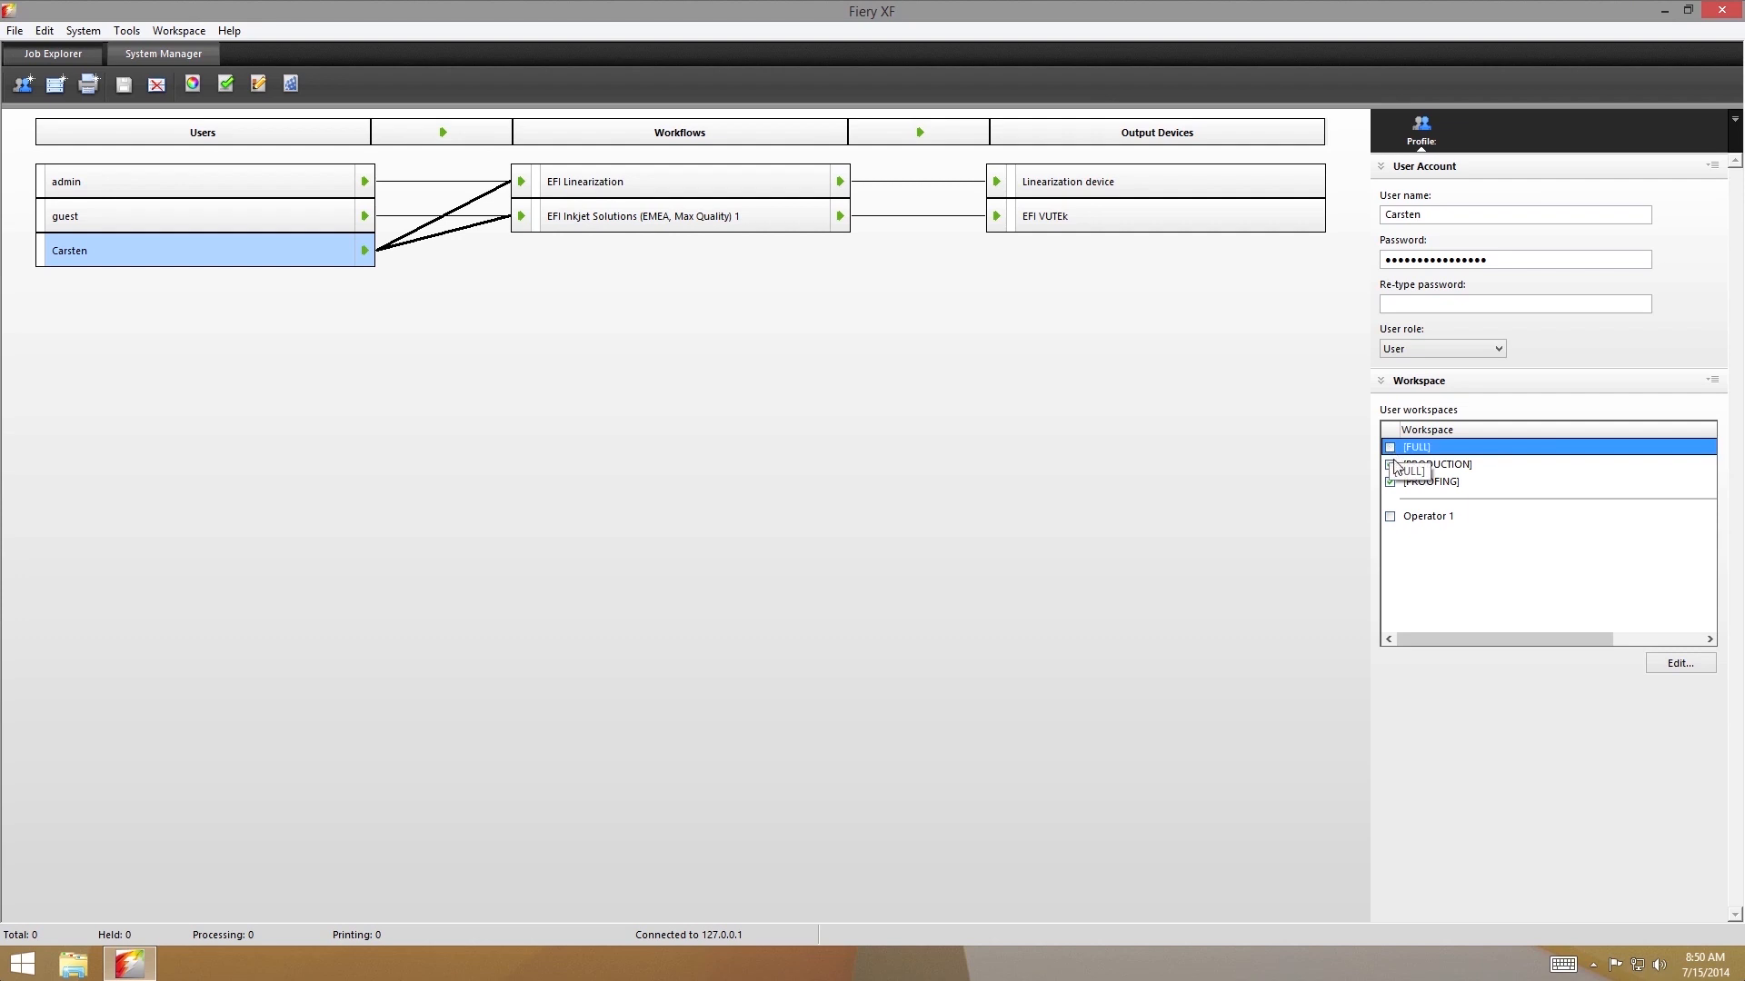
pyautogui.click(1390, 481)
pyautogui.click(1390, 516)
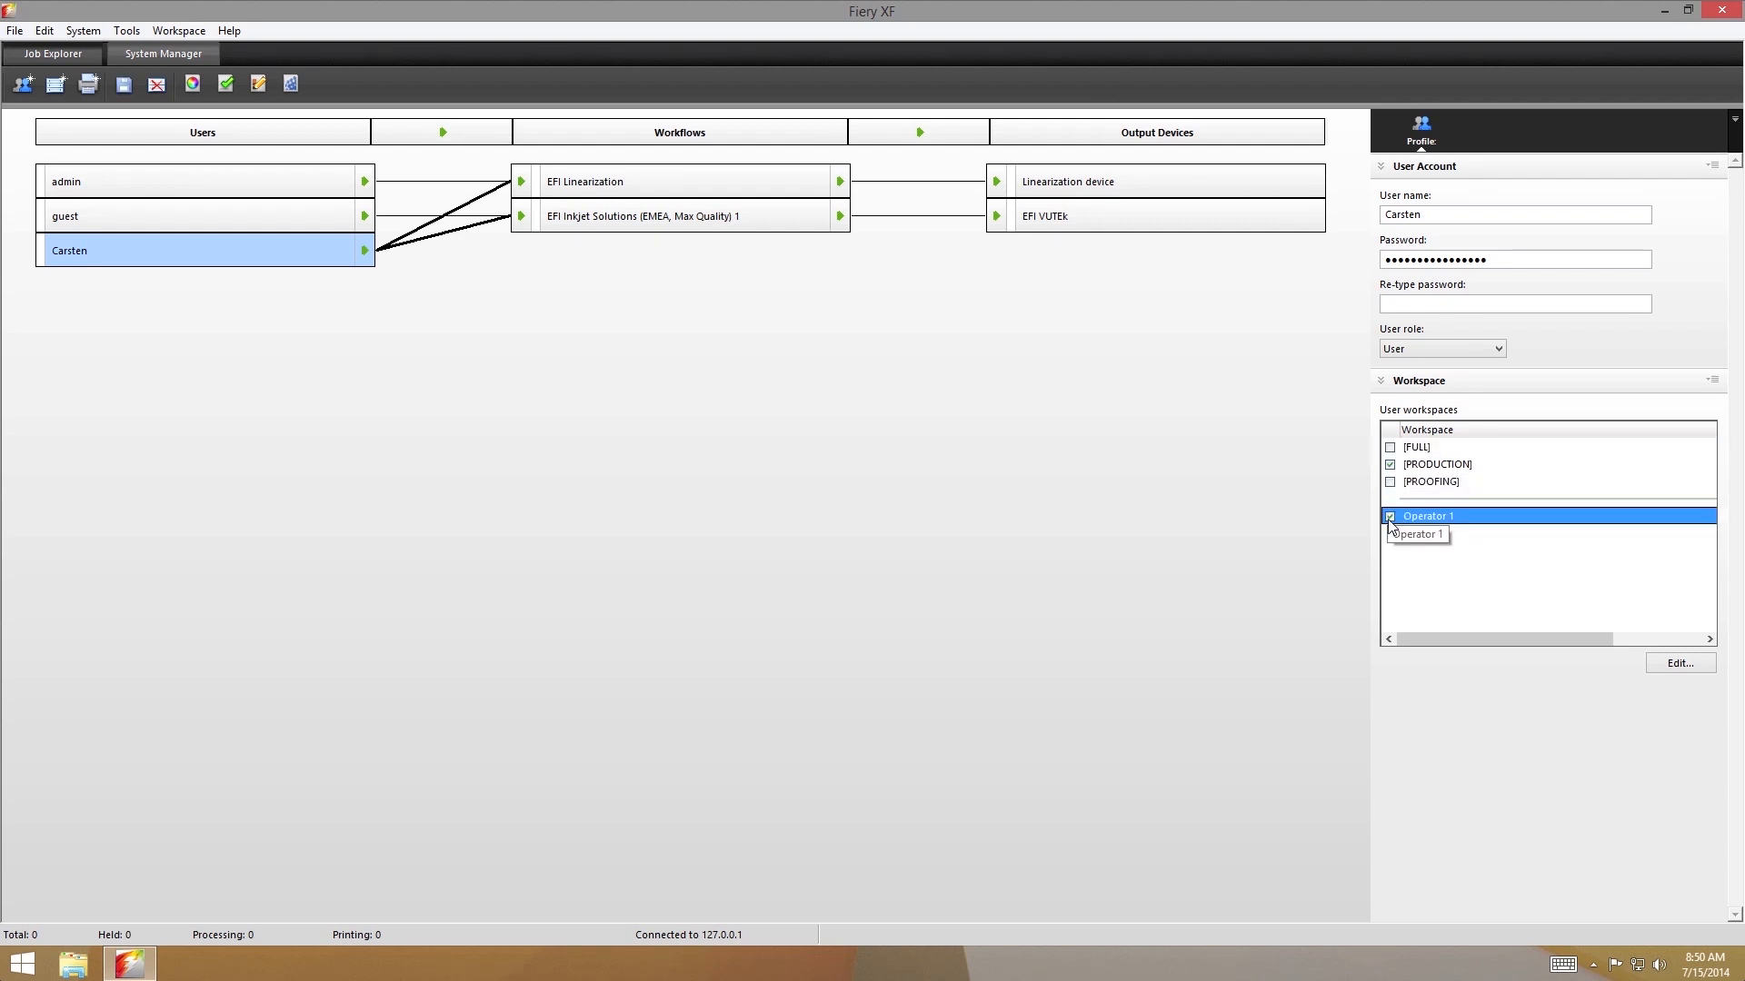
pyautogui.click(124, 84)
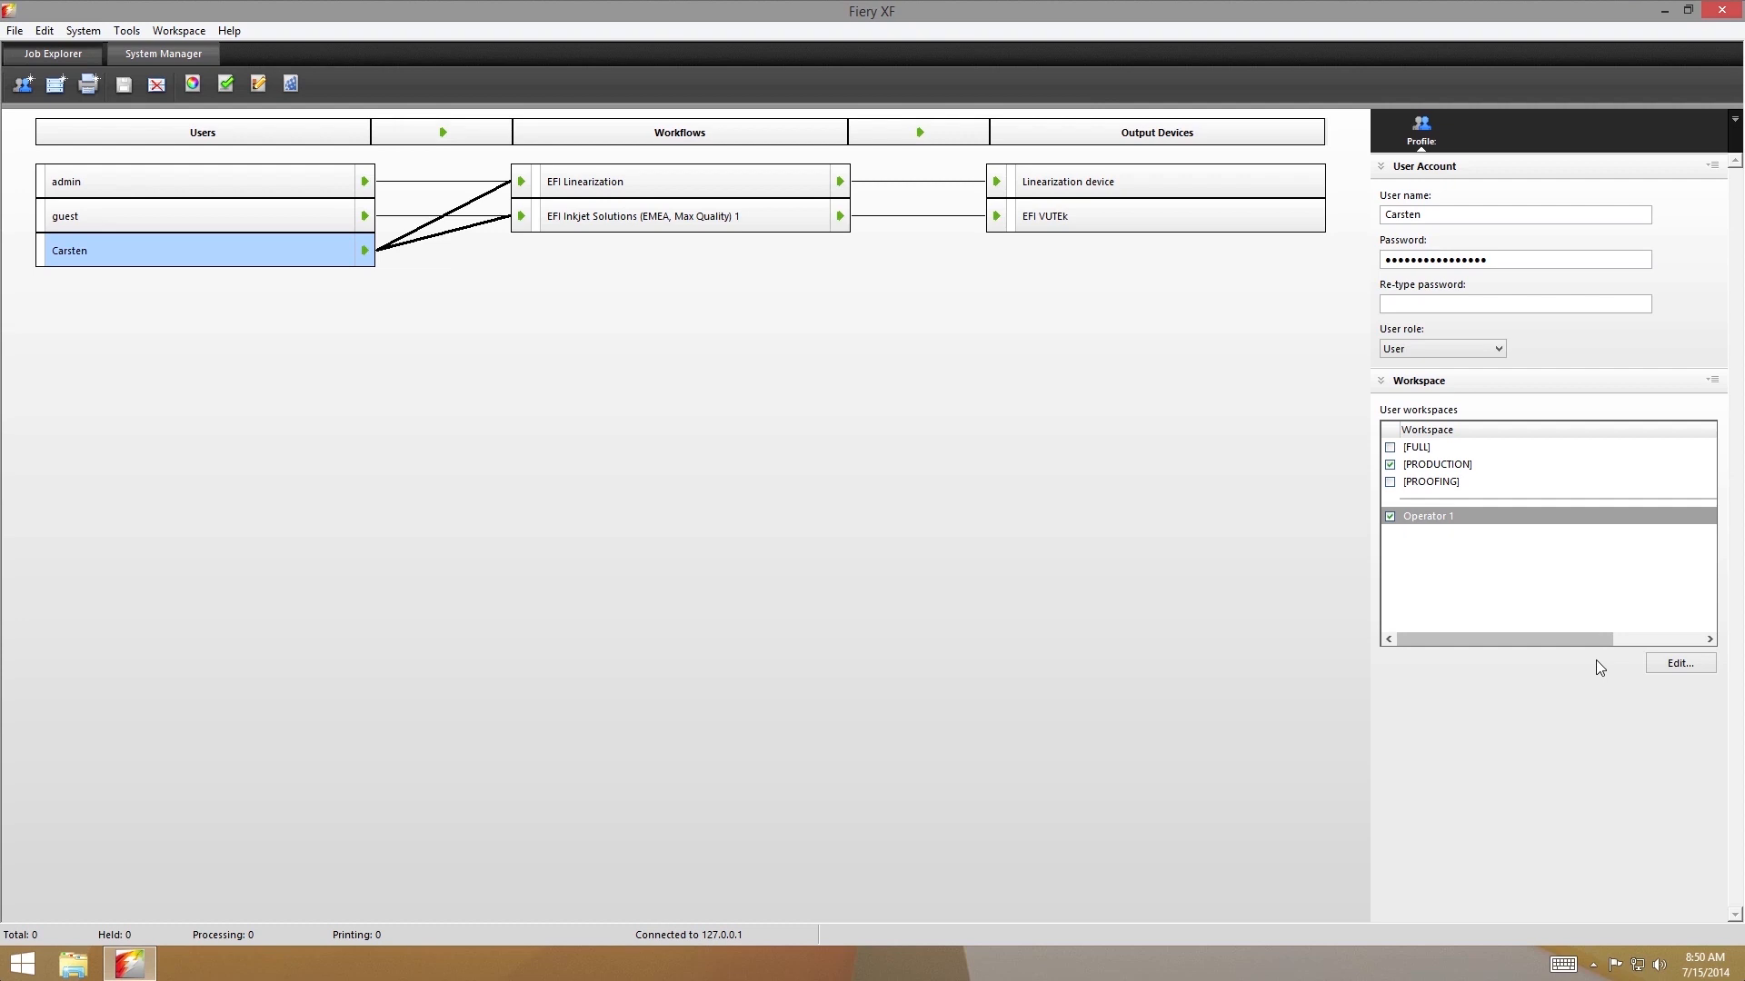
# Step: Create My Custom Workspace 1 with N-Up, Step and Repeat and Color hidden
pyautogui.click(1667, 668)
pyautogui.moveTo(1307, 307); pyautogui.dragTo(617, 255)
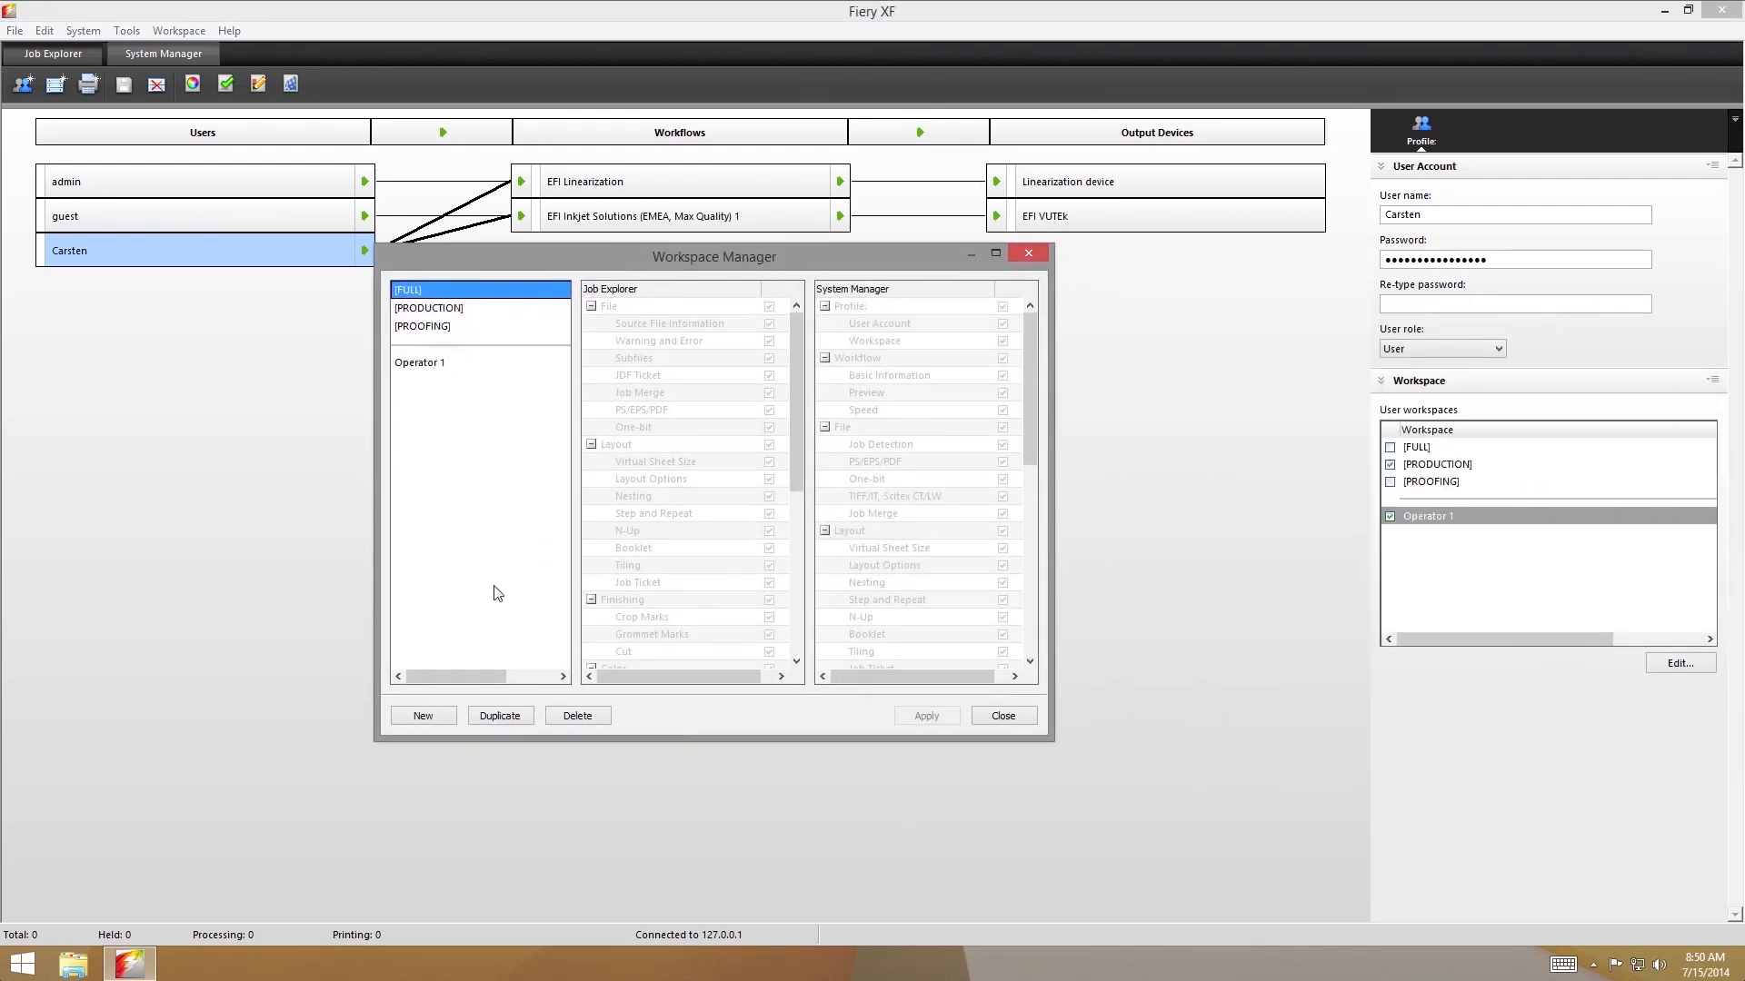
pyautogui.click(424, 716)
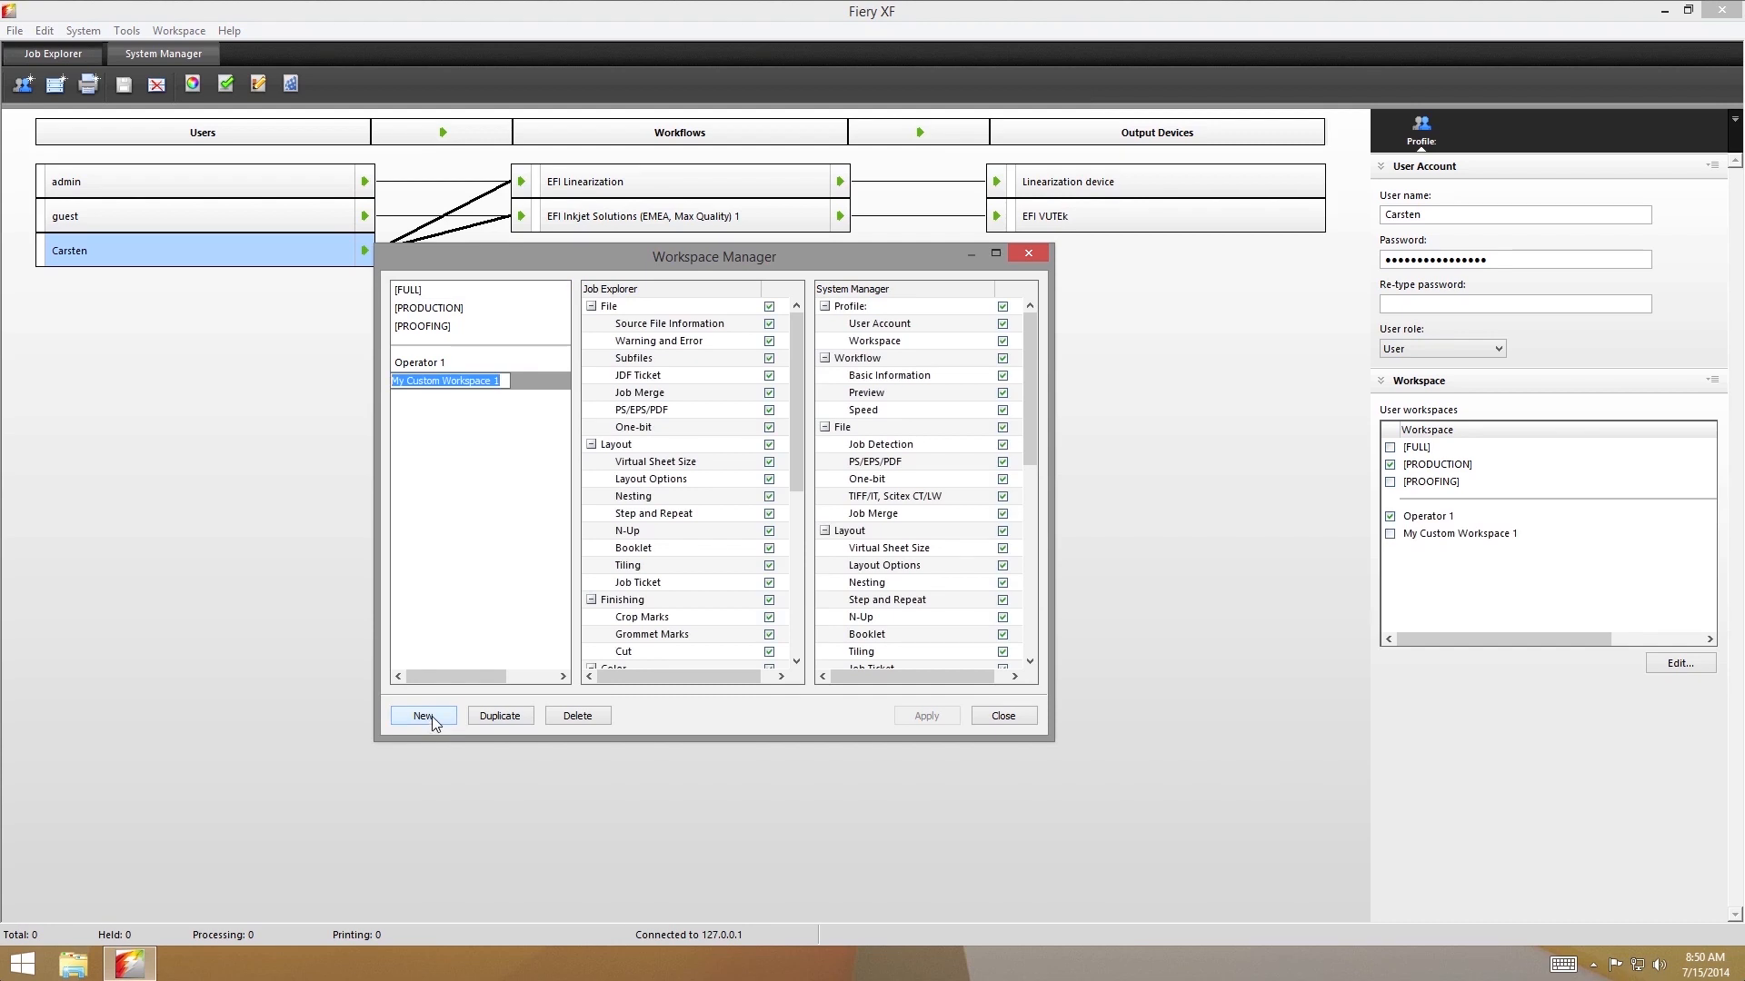
pyautogui.press('Return')
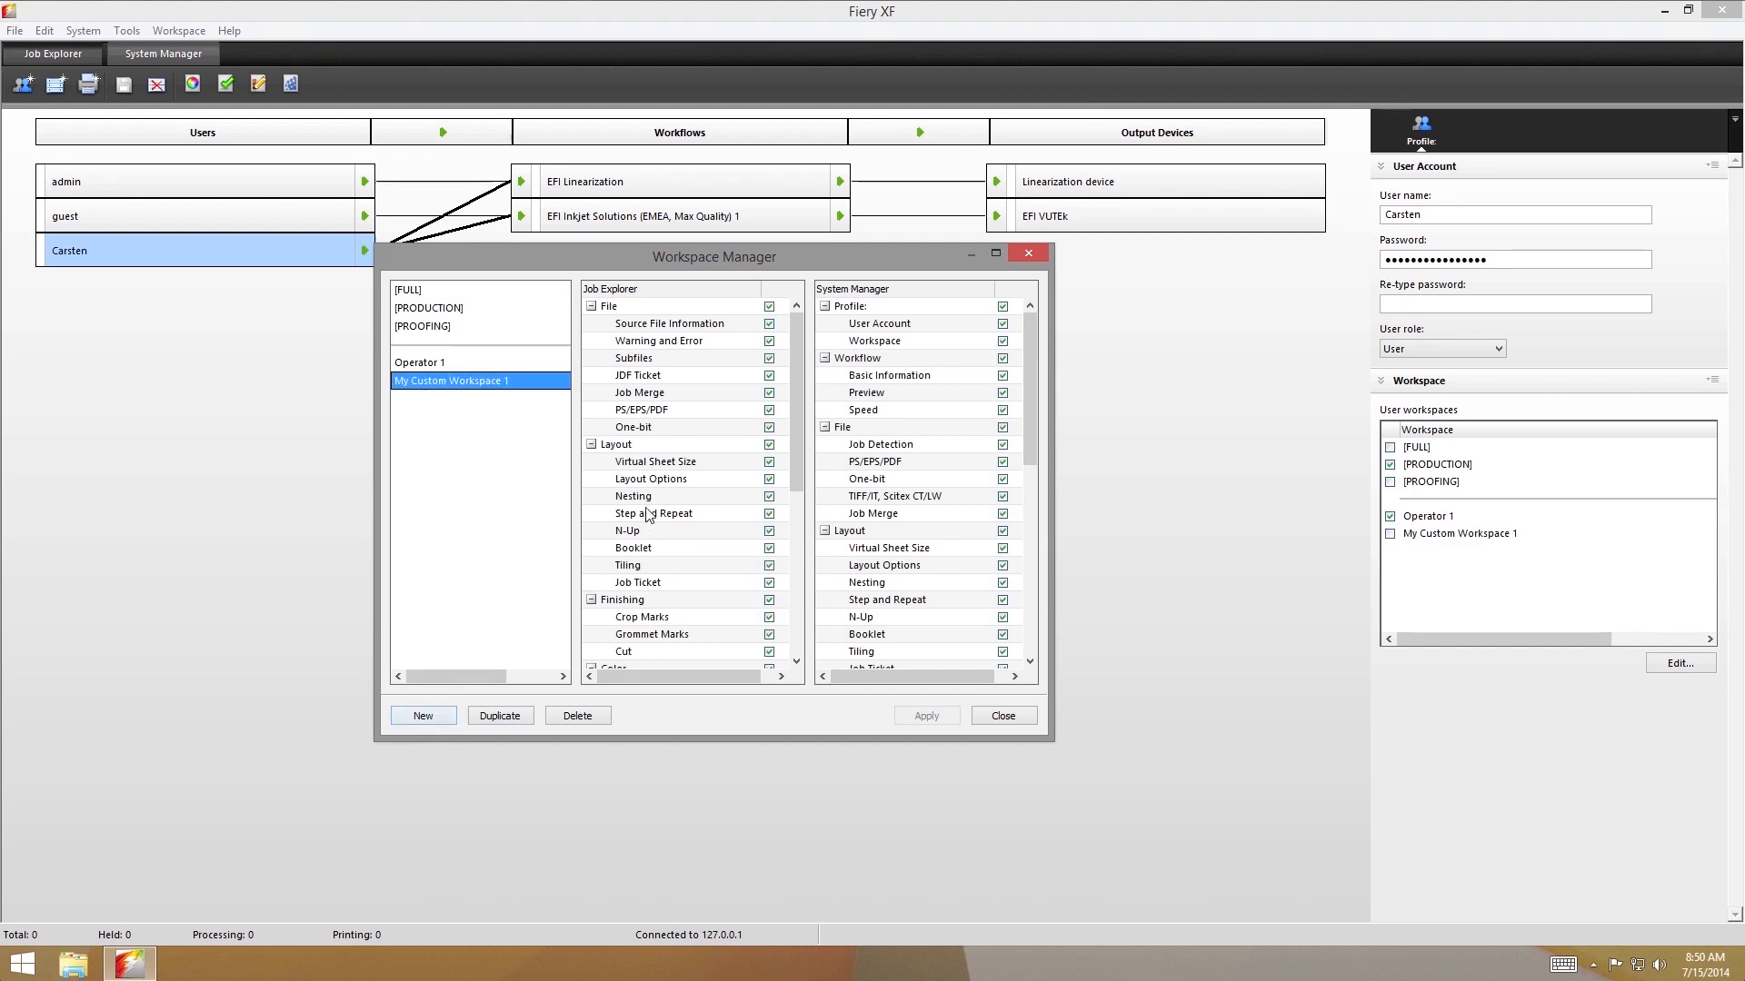
pyautogui.click(768, 530)
pyautogui.click(769, 514)
pyautogui.moveTo(792, 471); pyautogui.dragTo(796, 537)
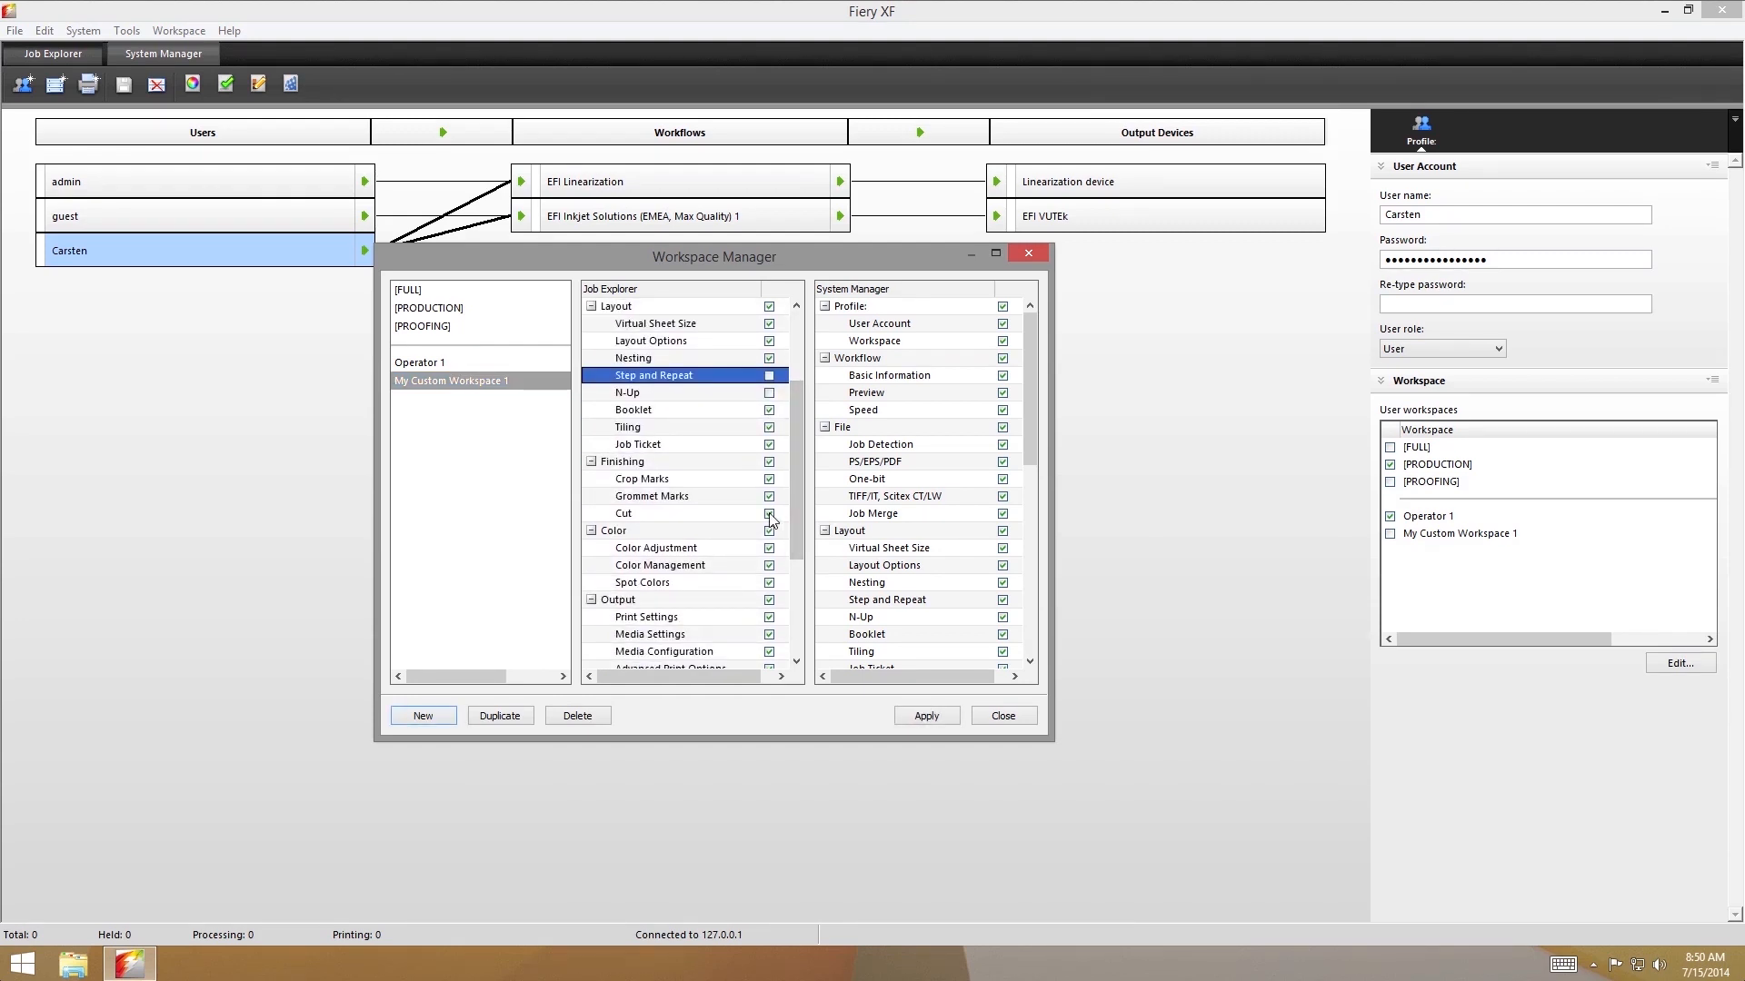
pyautogui.click(769, 530)
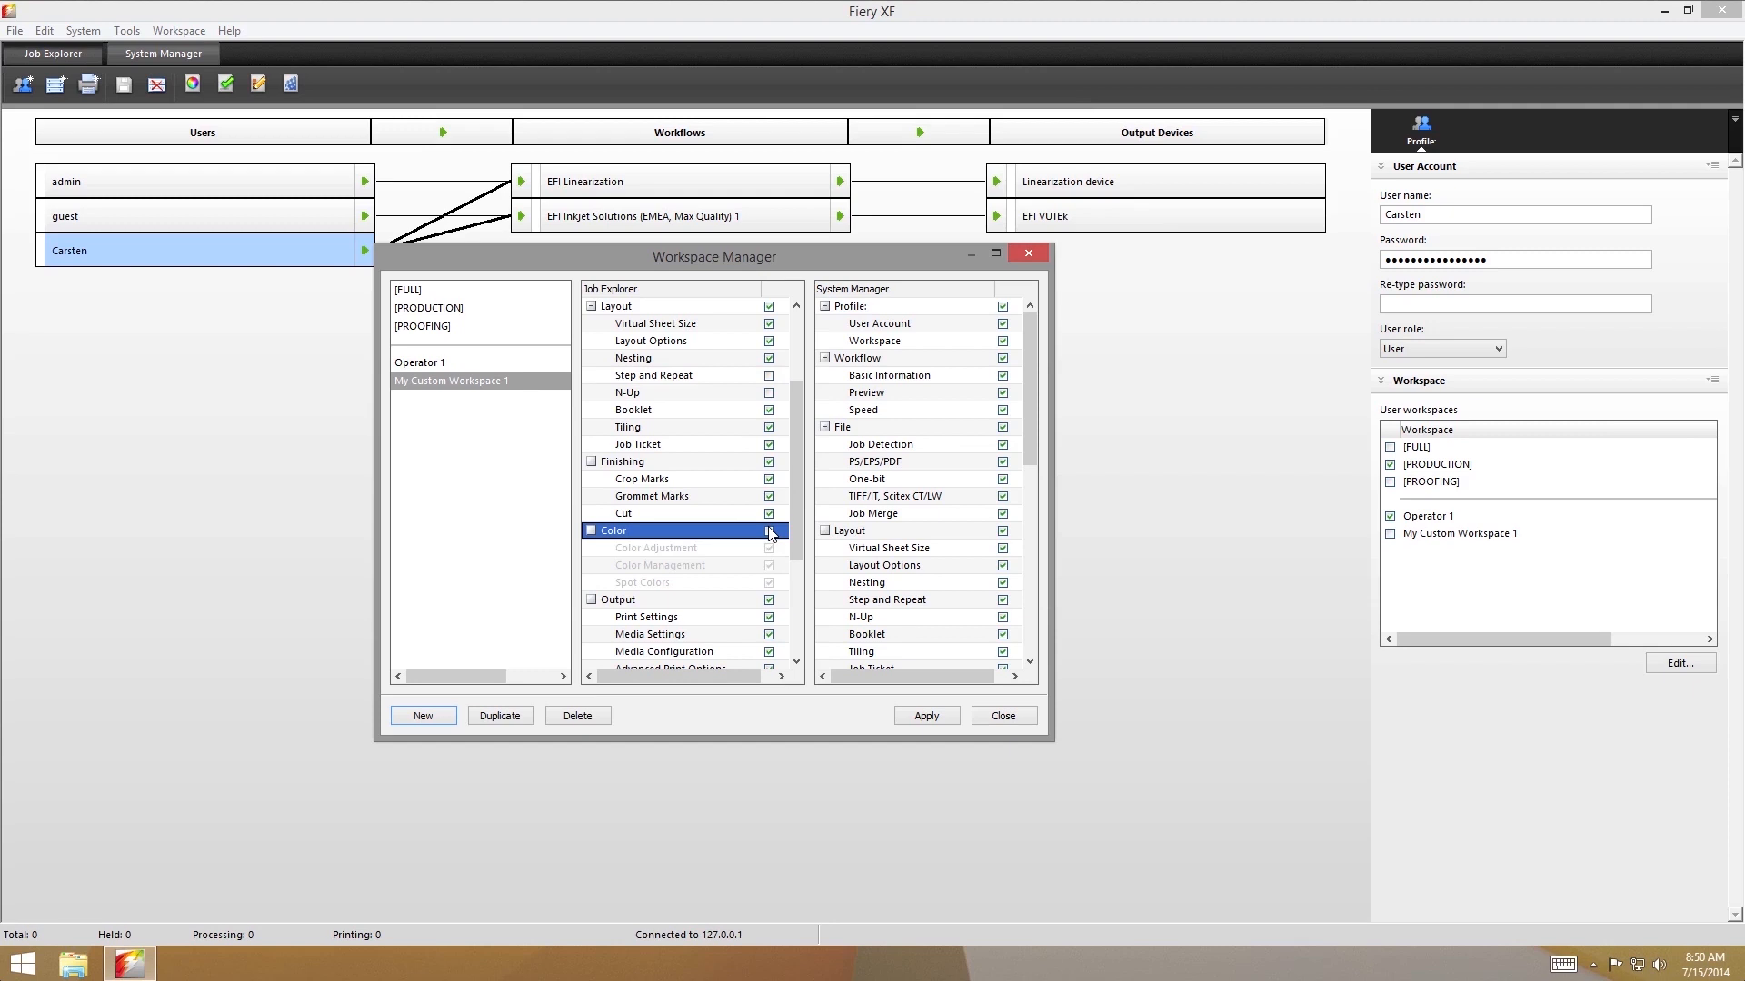
# Step: Apply the workspace changes and assign My Custom Workspace 1 and Production 2 to the user
pyautogui.click(940, 716)
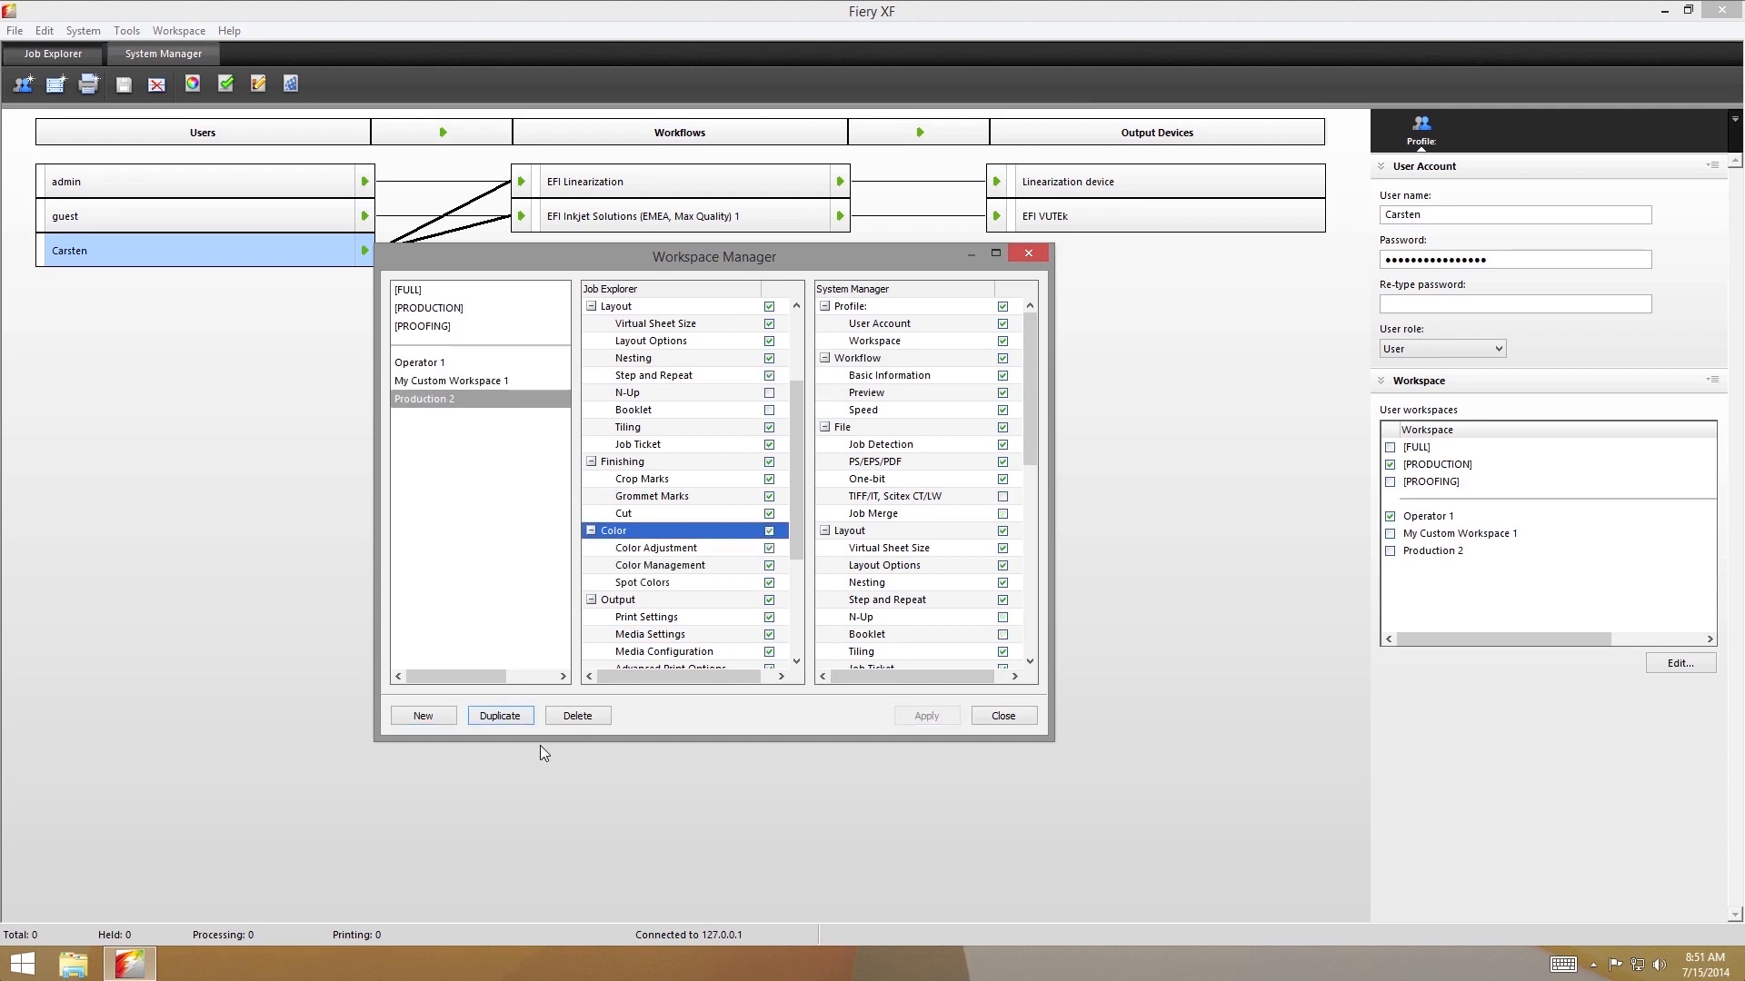
pyautogui.click(1001, 723)
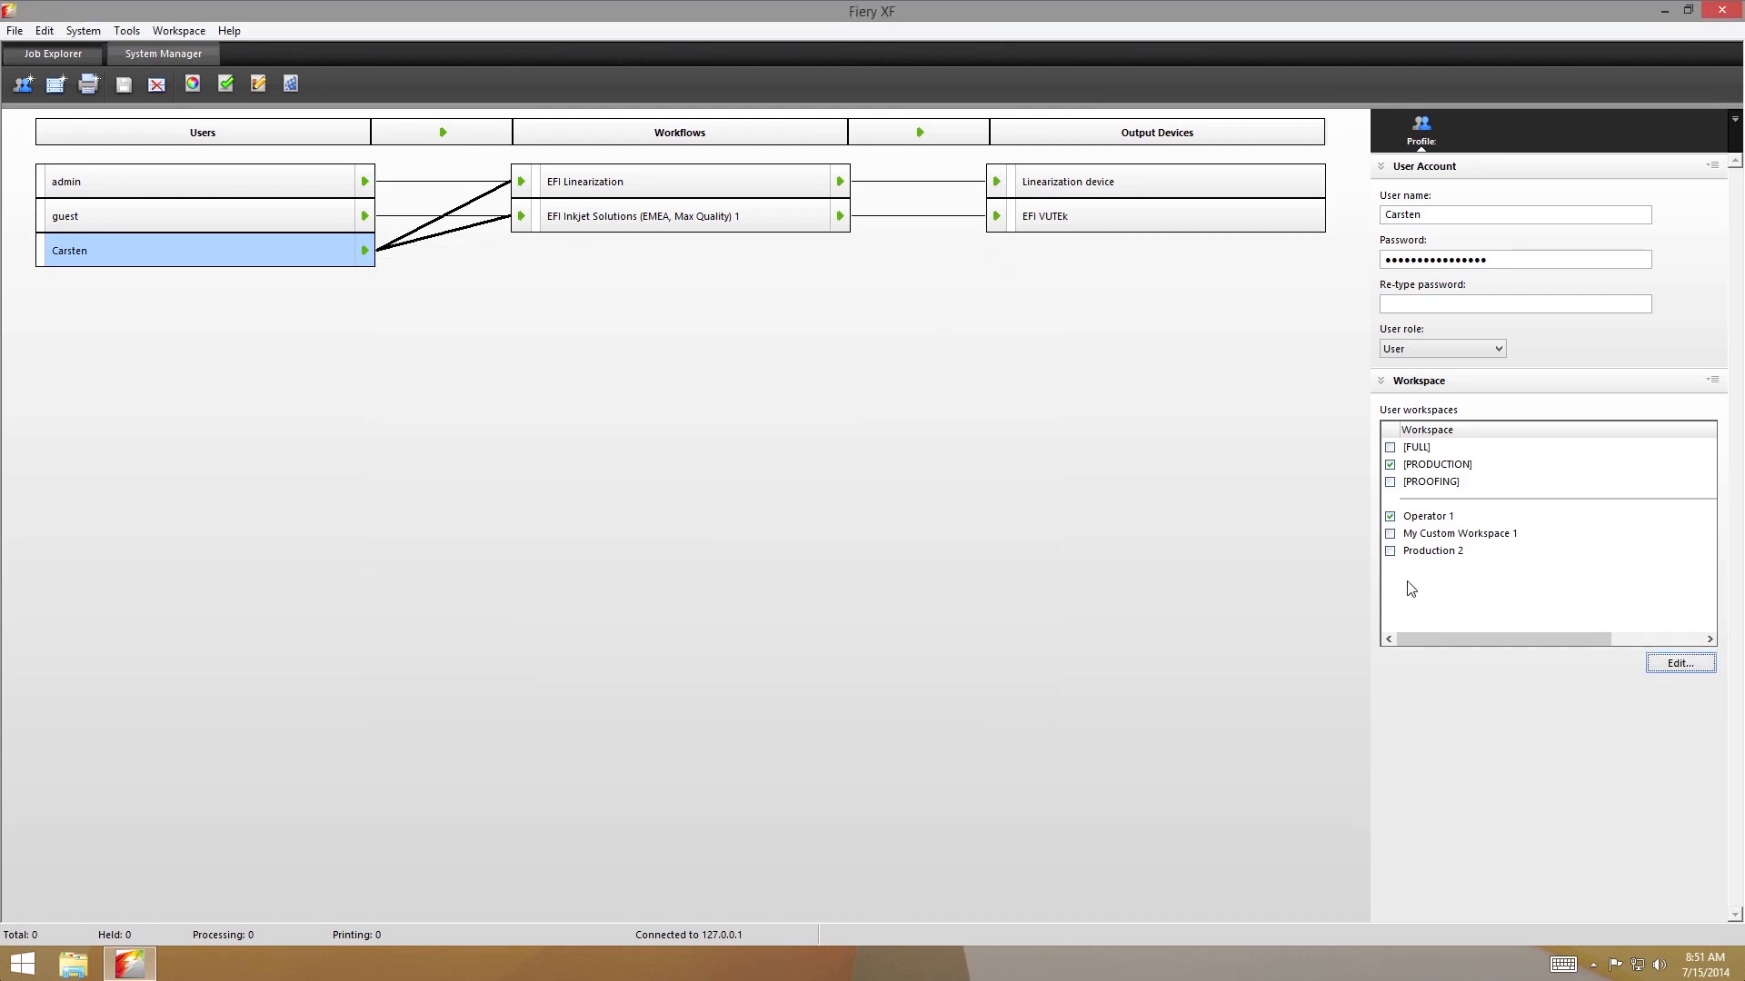
pyautogui.click(1391, 534)
pyautogui.click(1390, 551)
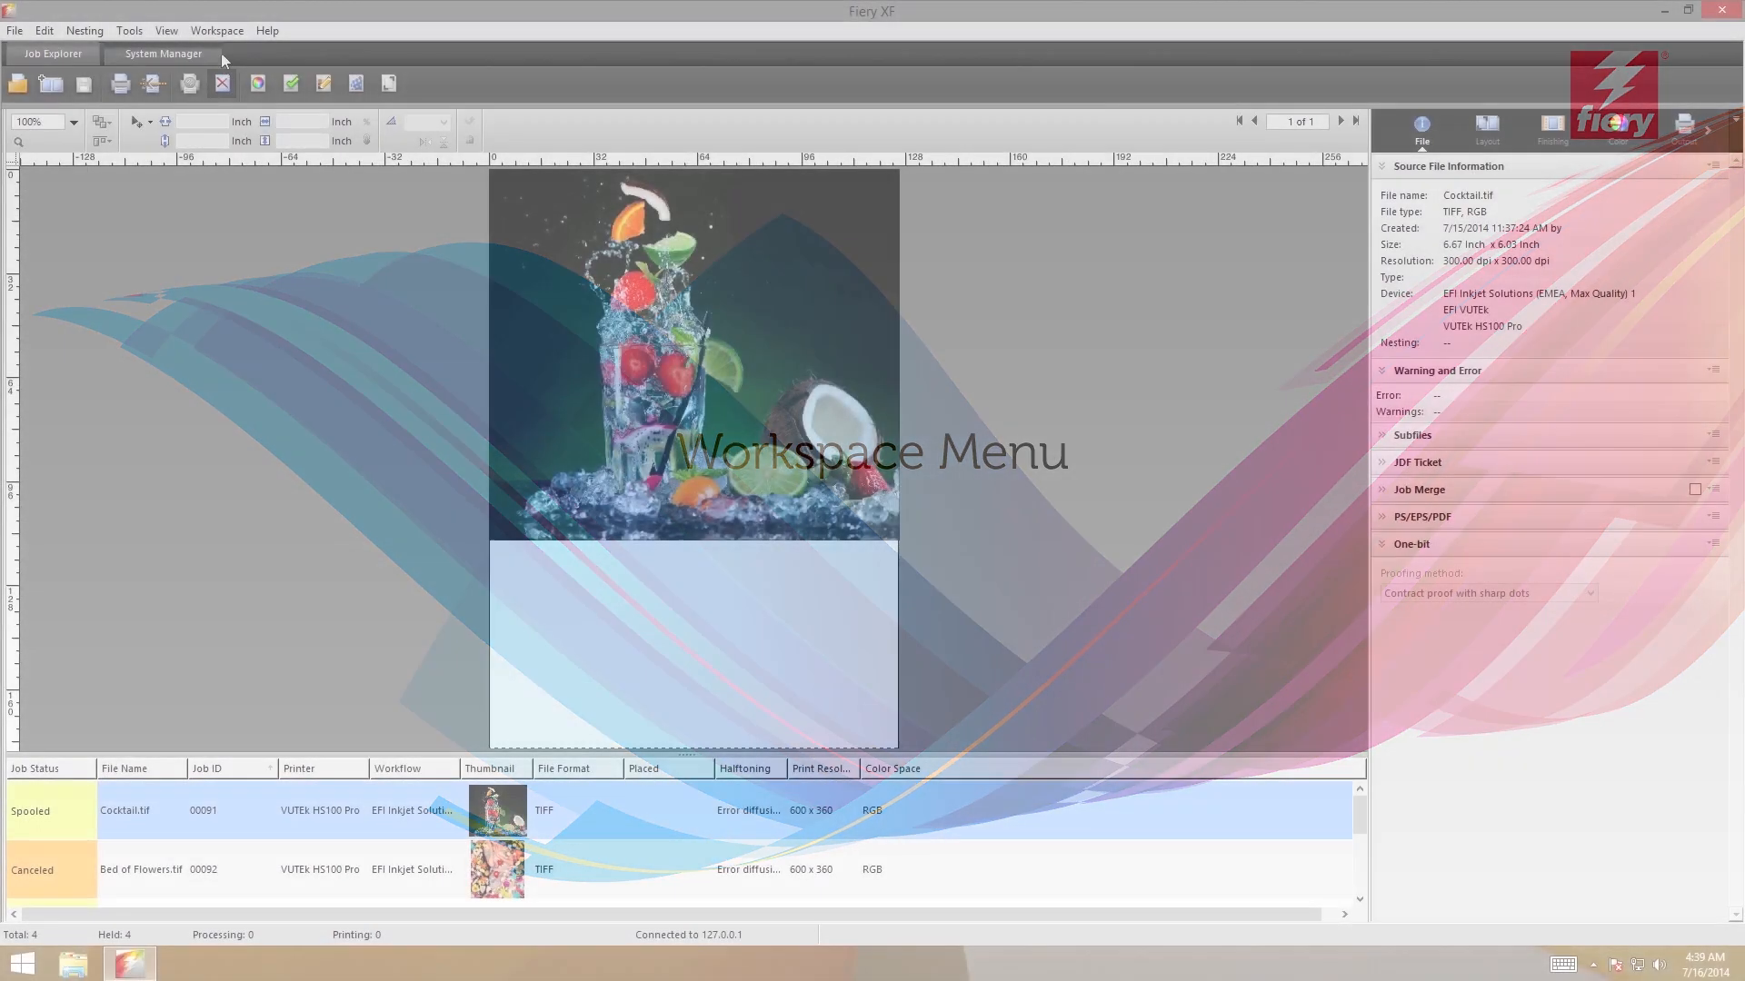
# Step: Switch to My Custom Workspace 1 from the Workspace menu
pyautogui.click(217, 31)
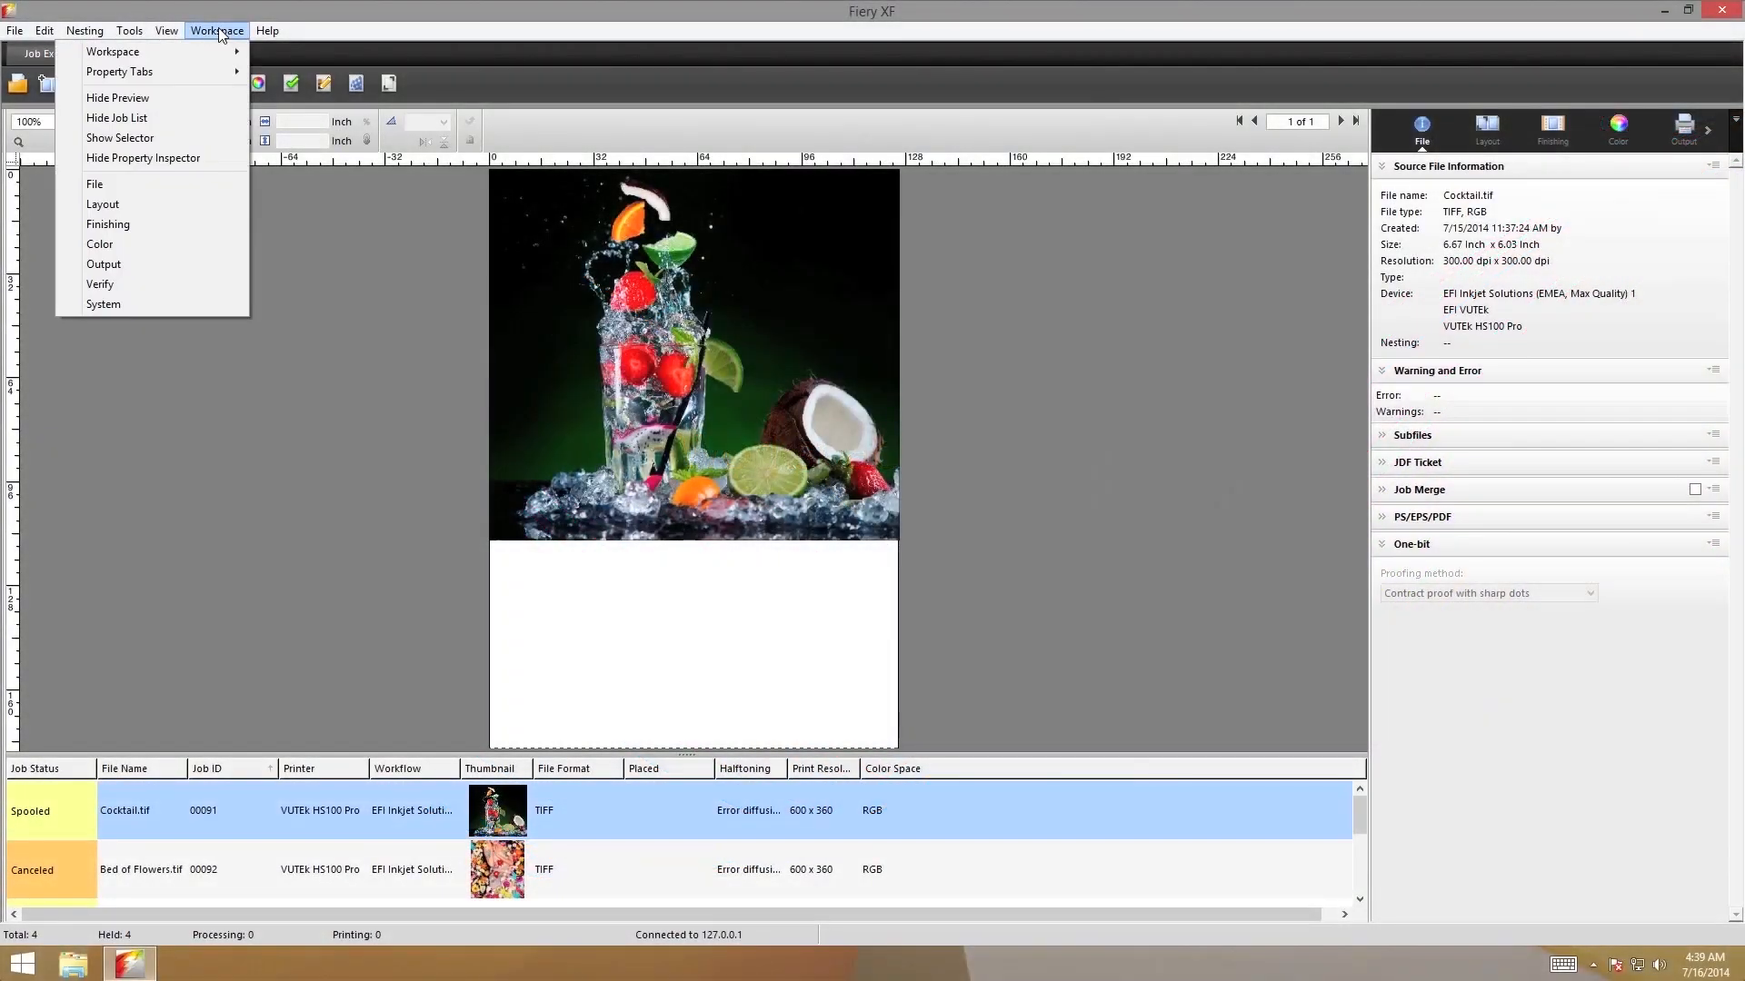
pyautogui.moveTo(217, 45)
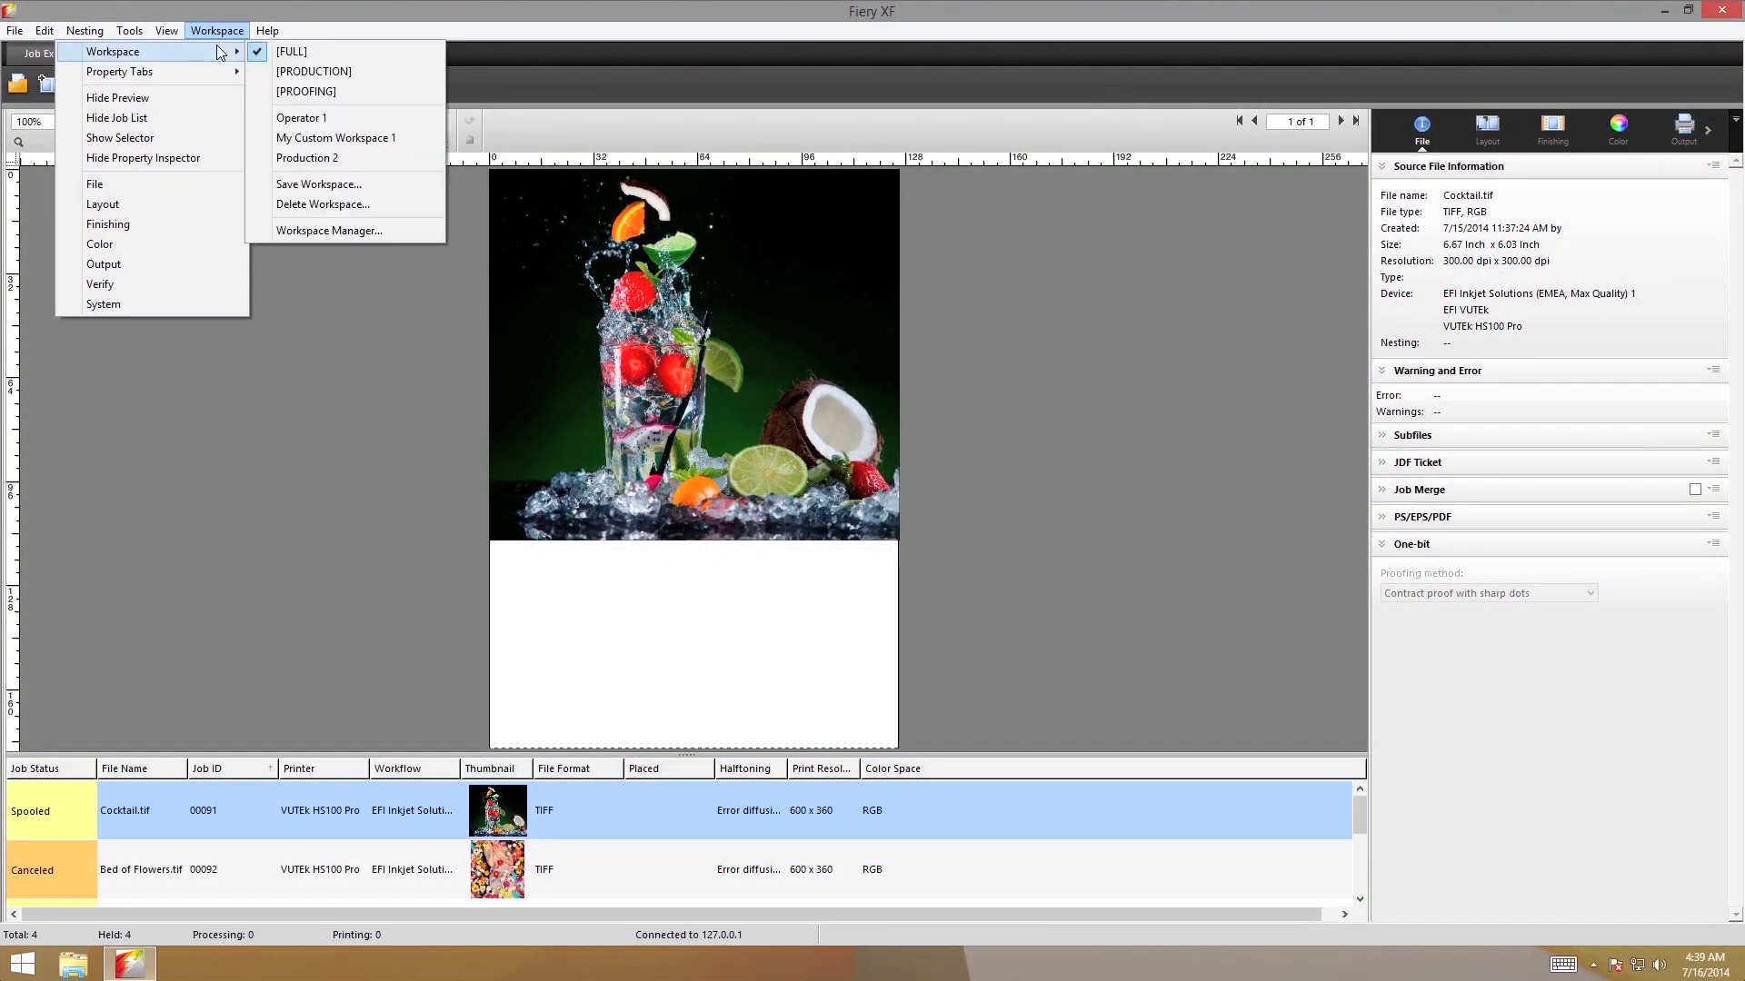
pyautogui.click(319, 140)
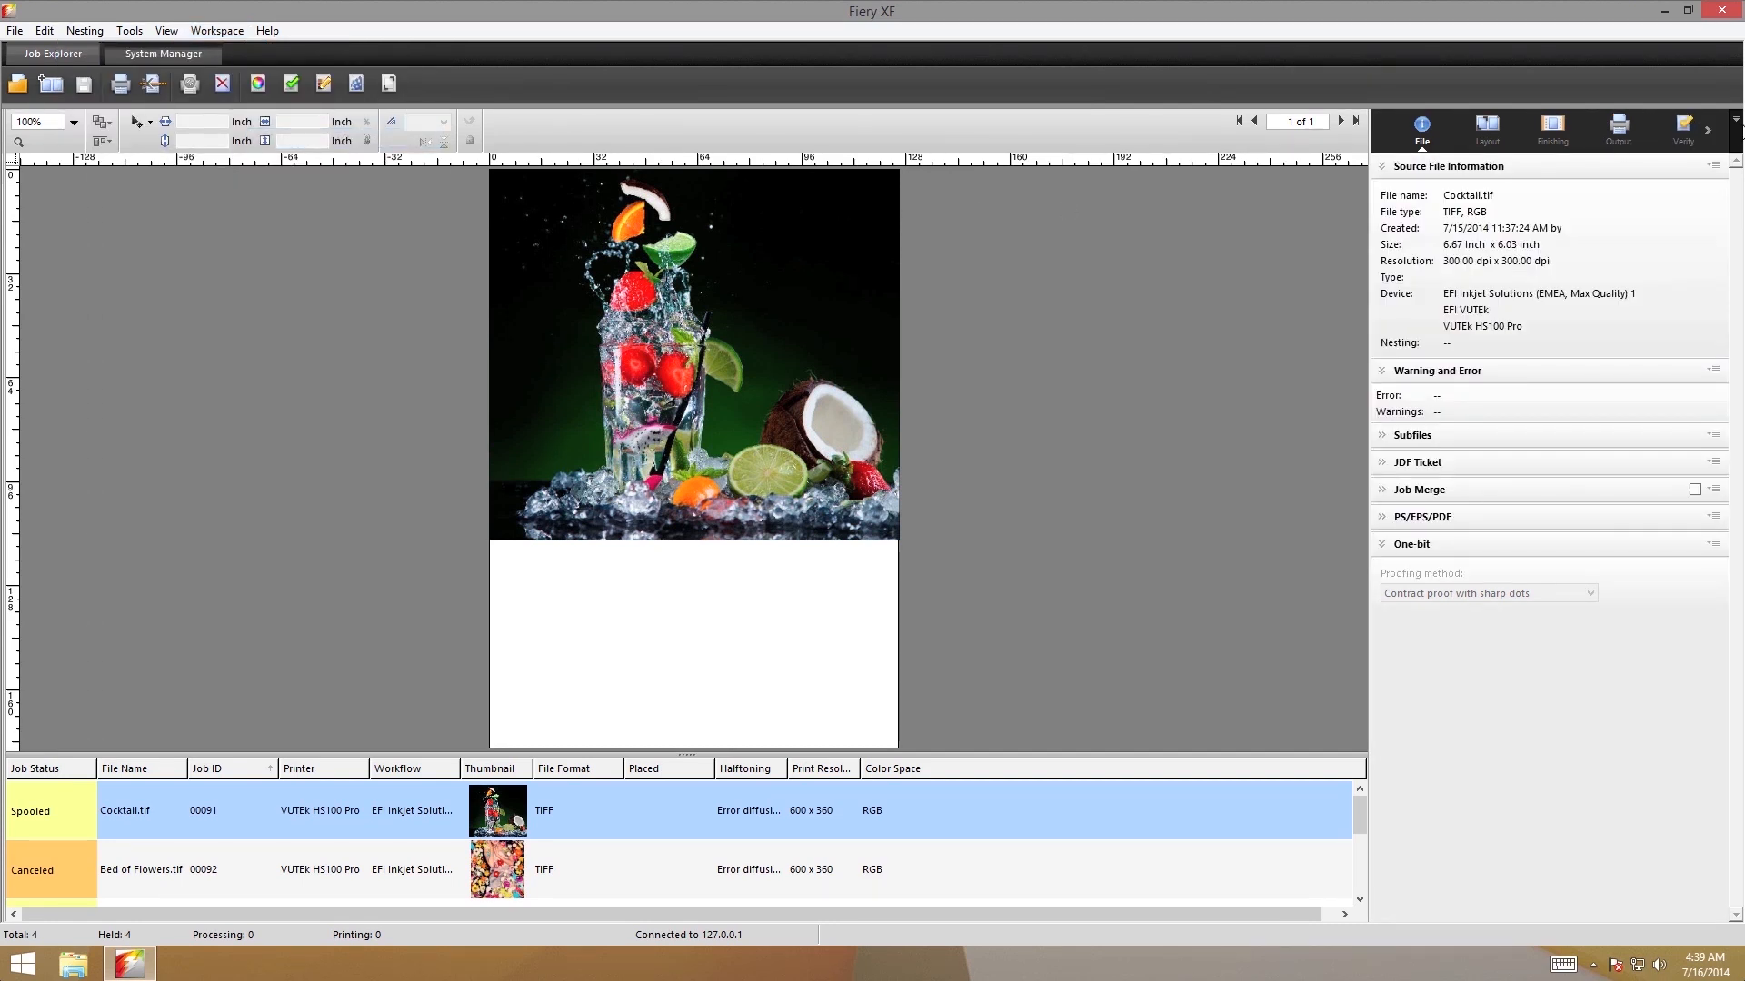
# Step: Switch to the [PRODUCTION] workspace, then back to [FULL], from the panel menu
pyautogui.click(1736, 124)
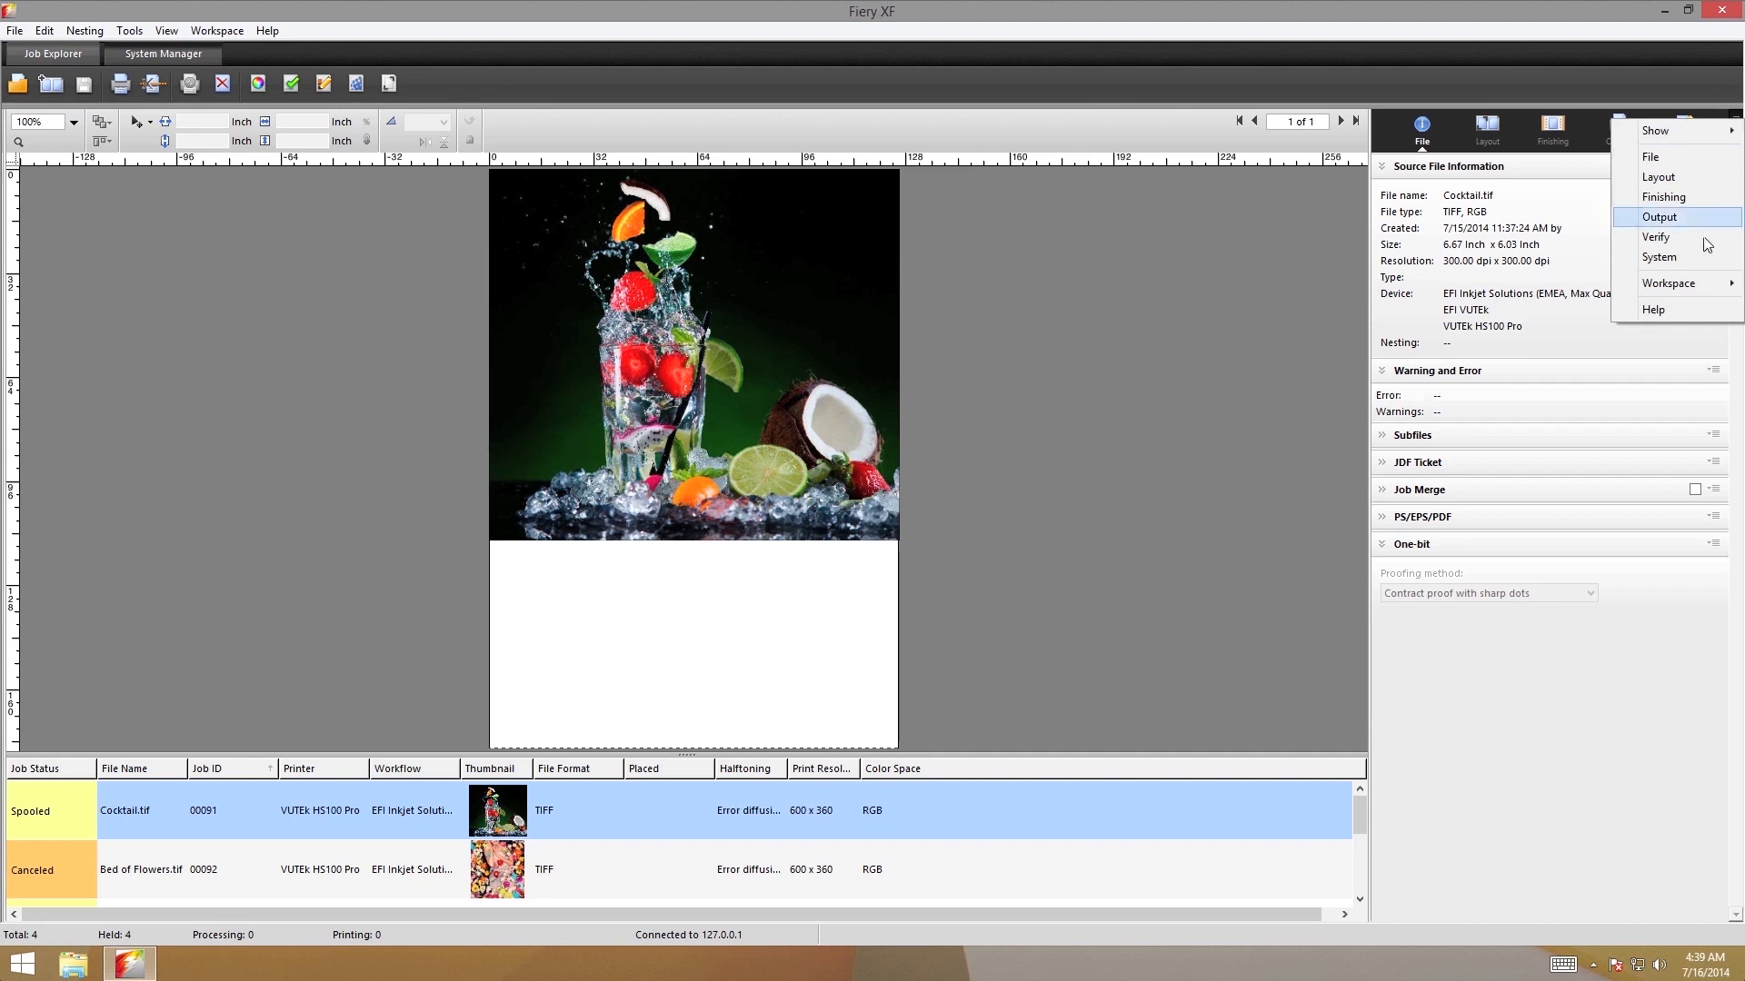
pyautogui.moveTo(1690, 291)
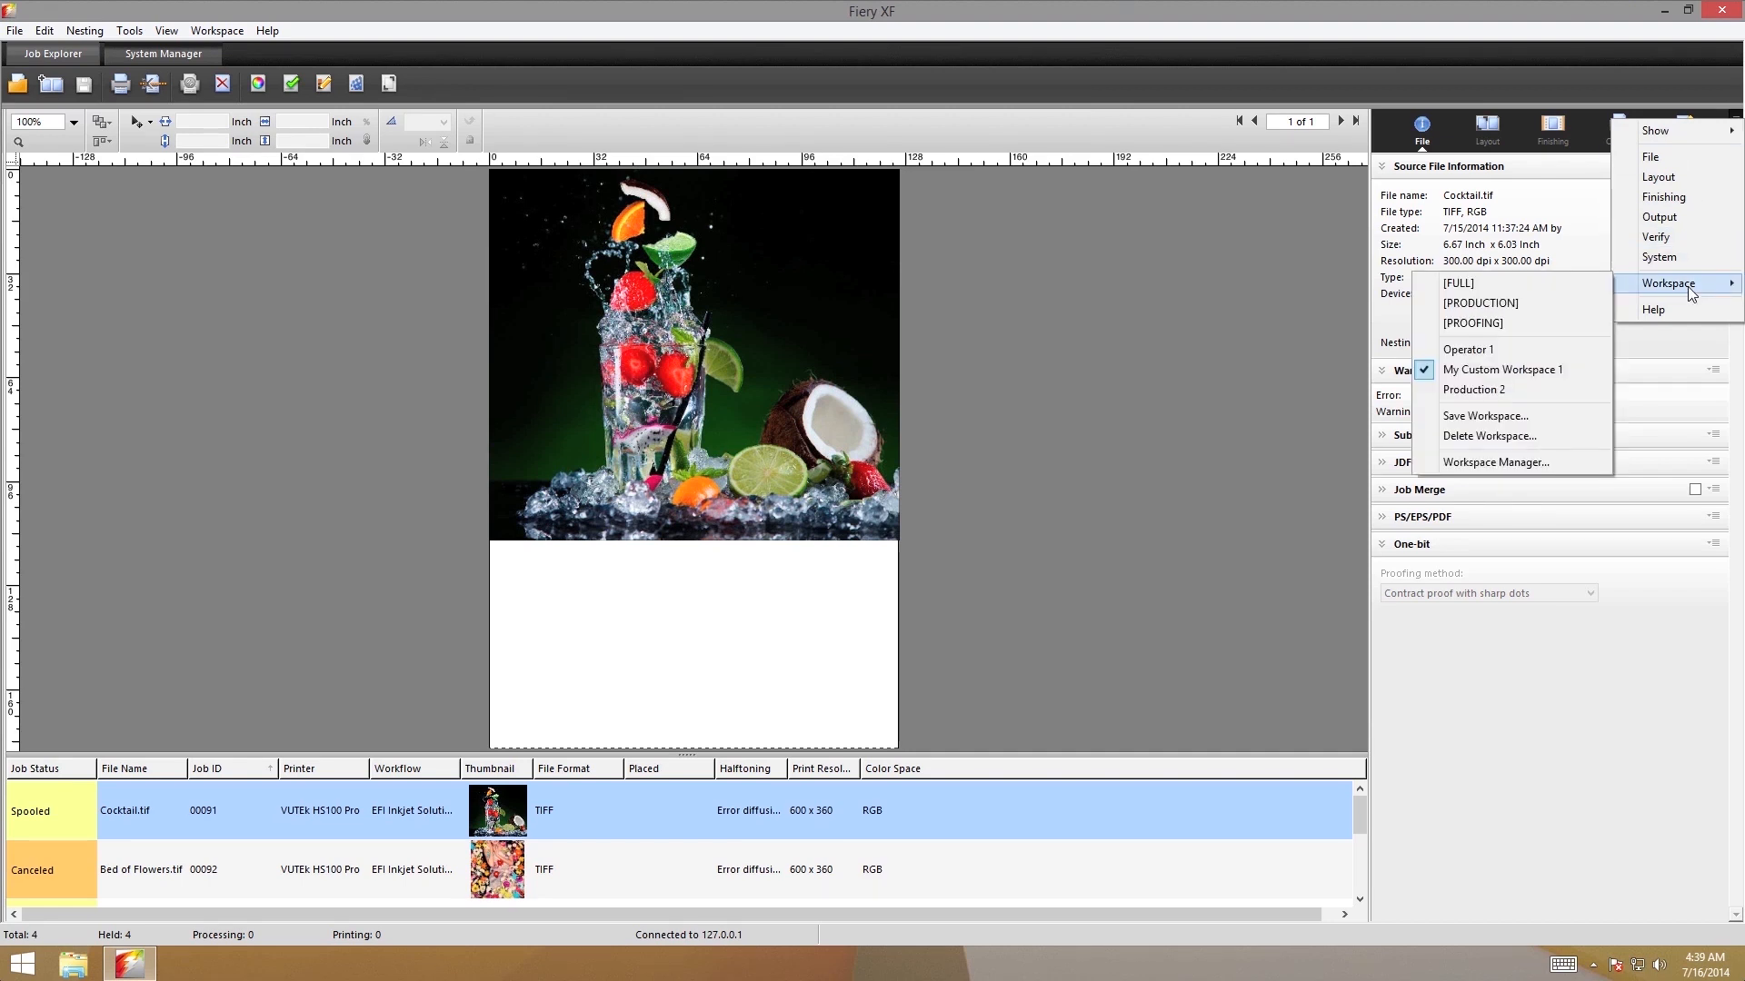
pyautogui.click(1565, 302)
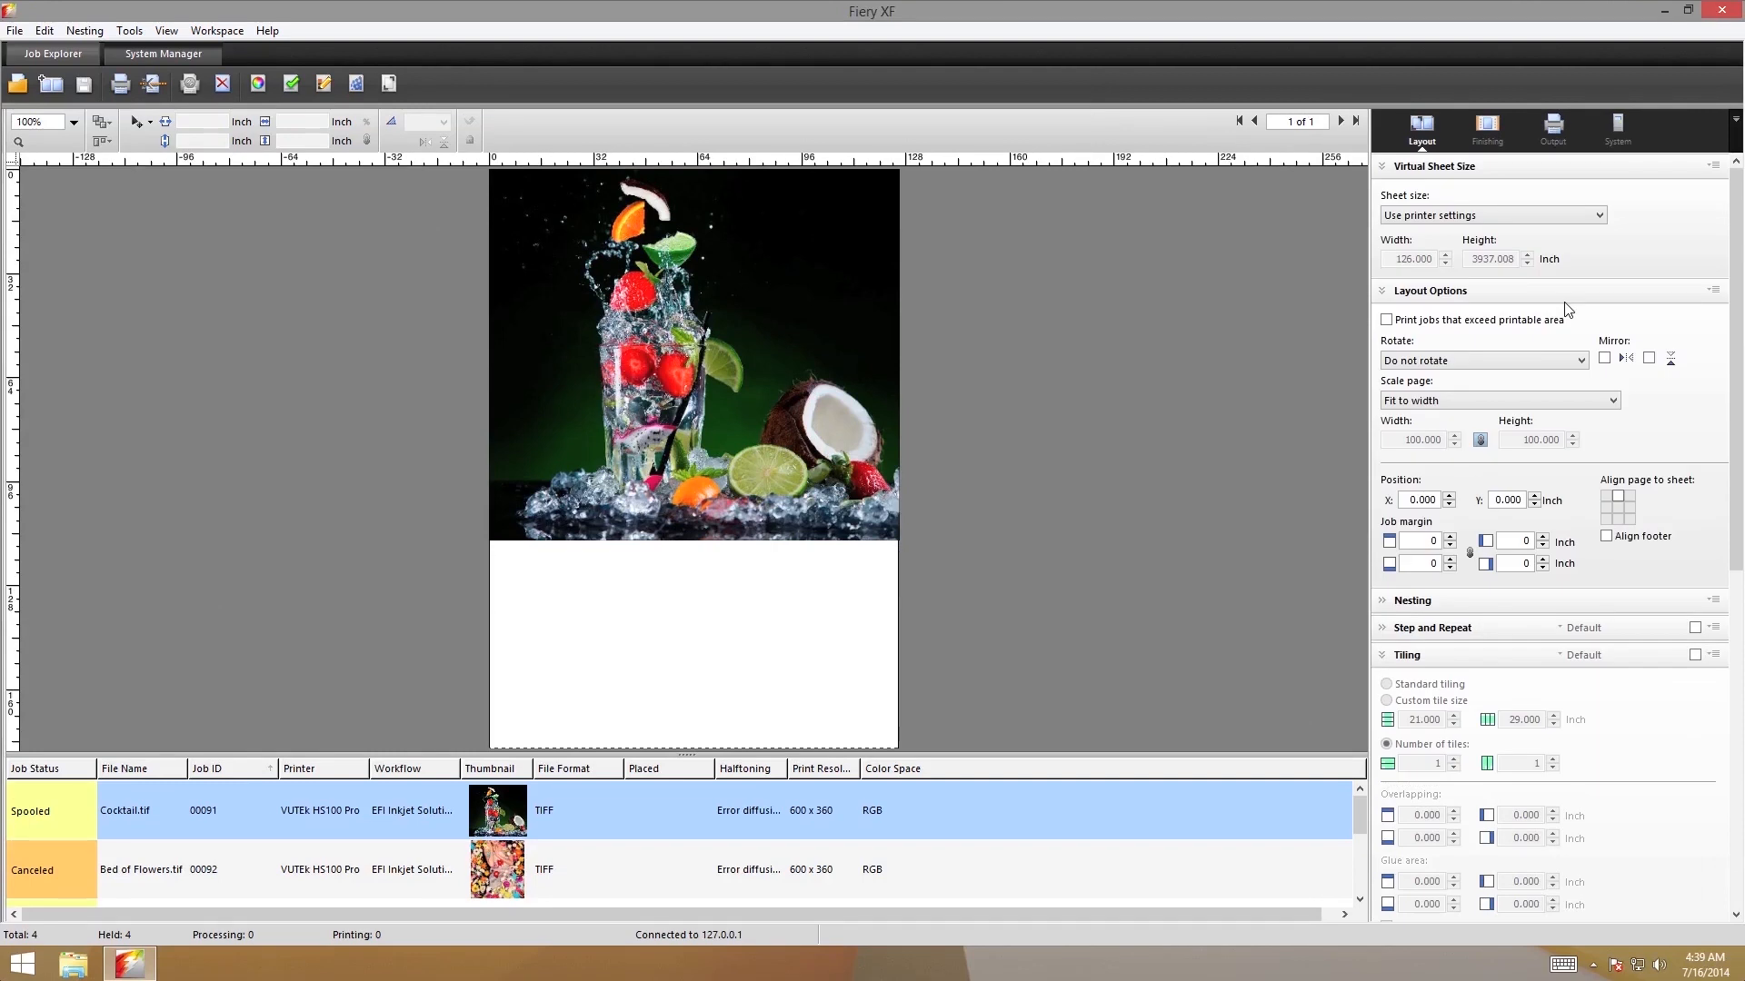
pyautogui.click(1736, 119)
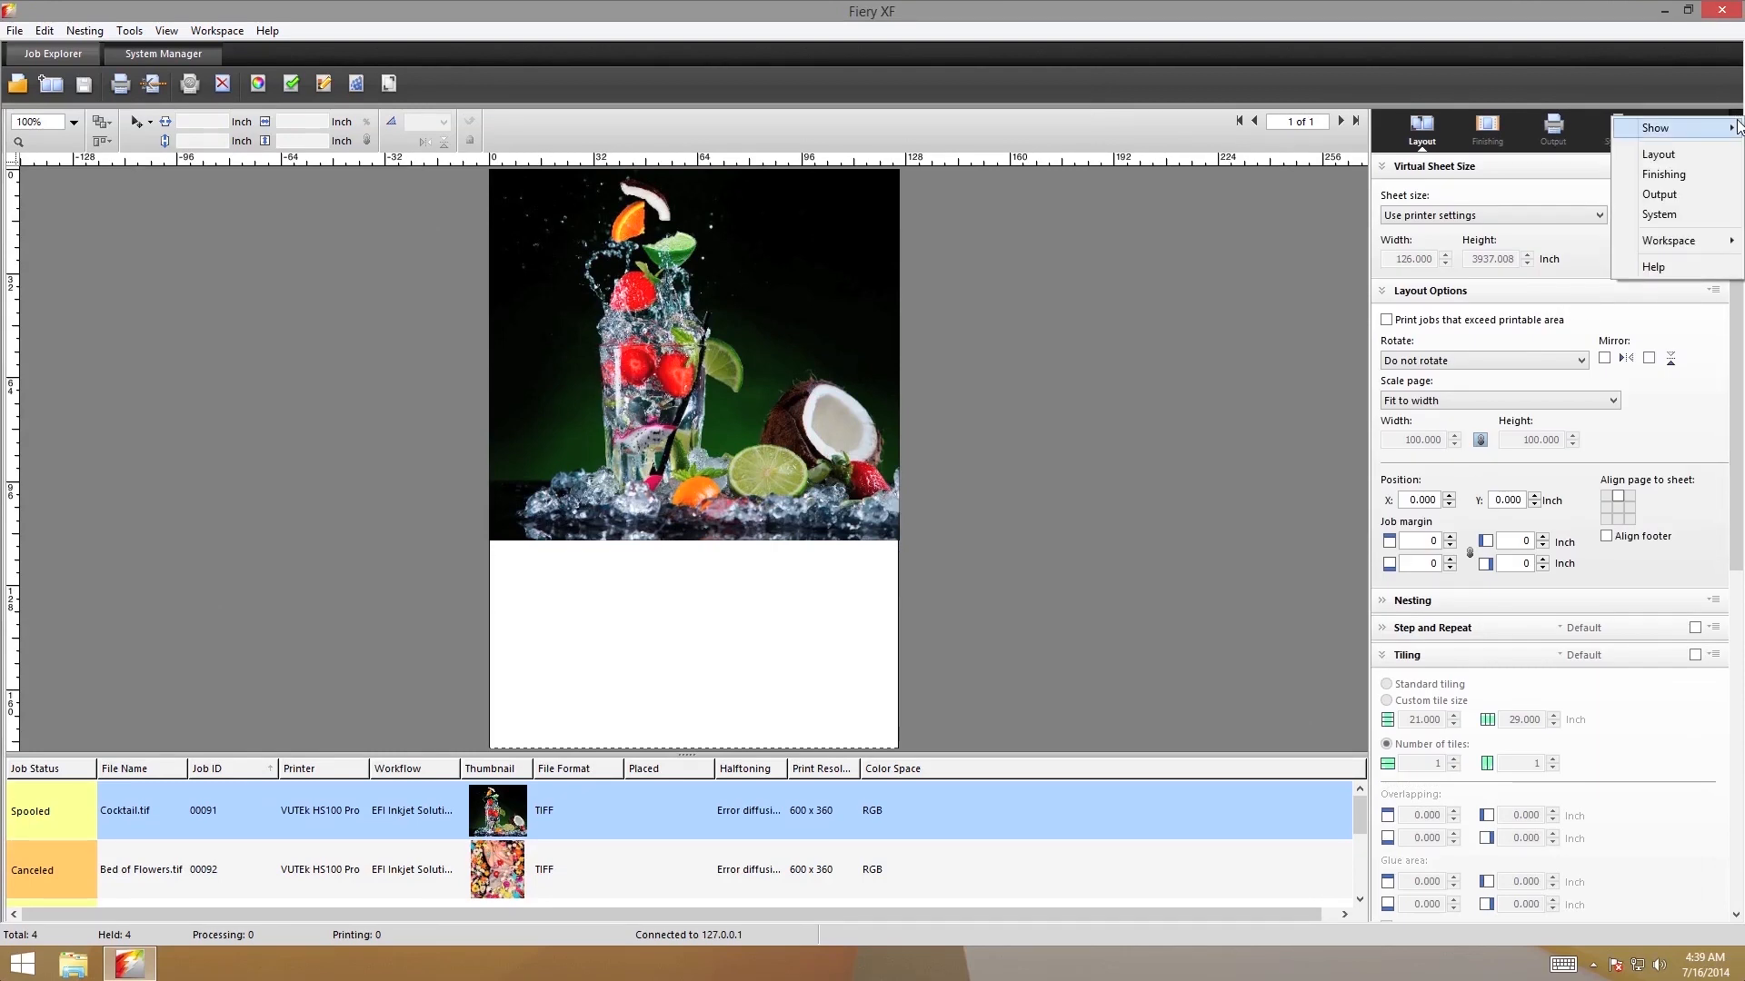
pyautogui.moveTo(1714, 242)
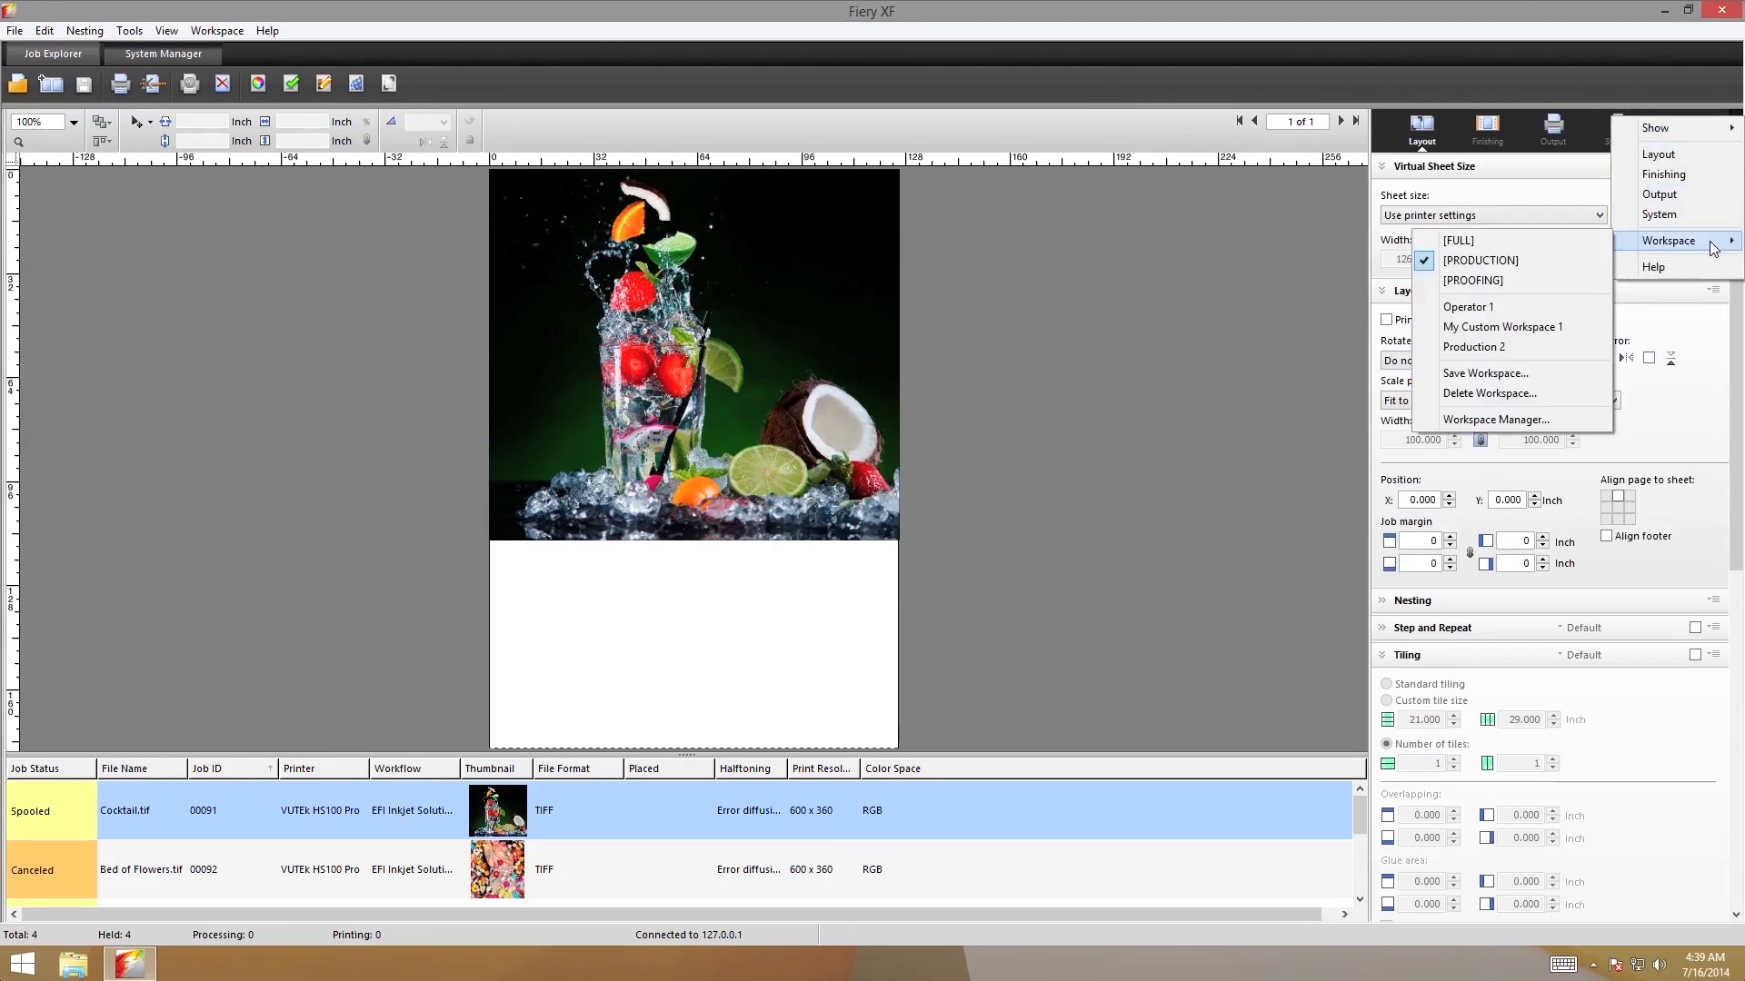
pyautogui.click(1521, 242)
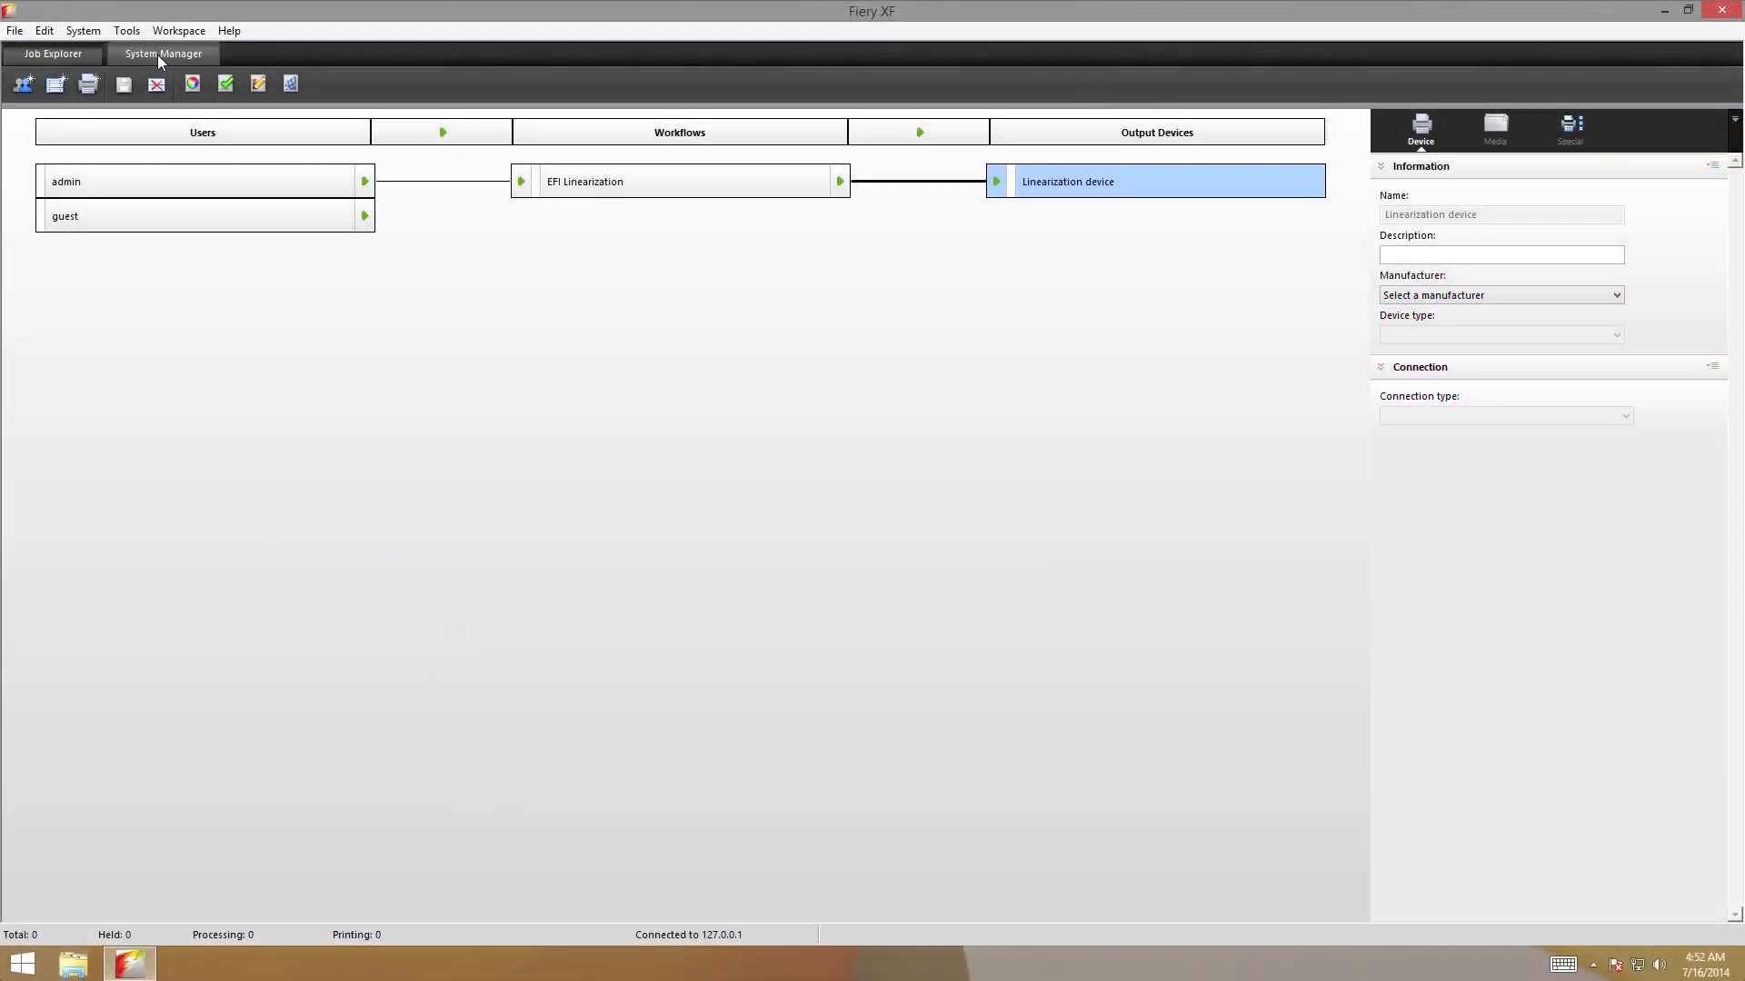
# Step: Add a new user account, rename it to the person's name, and set its password
pyautogui.click(24, 86)
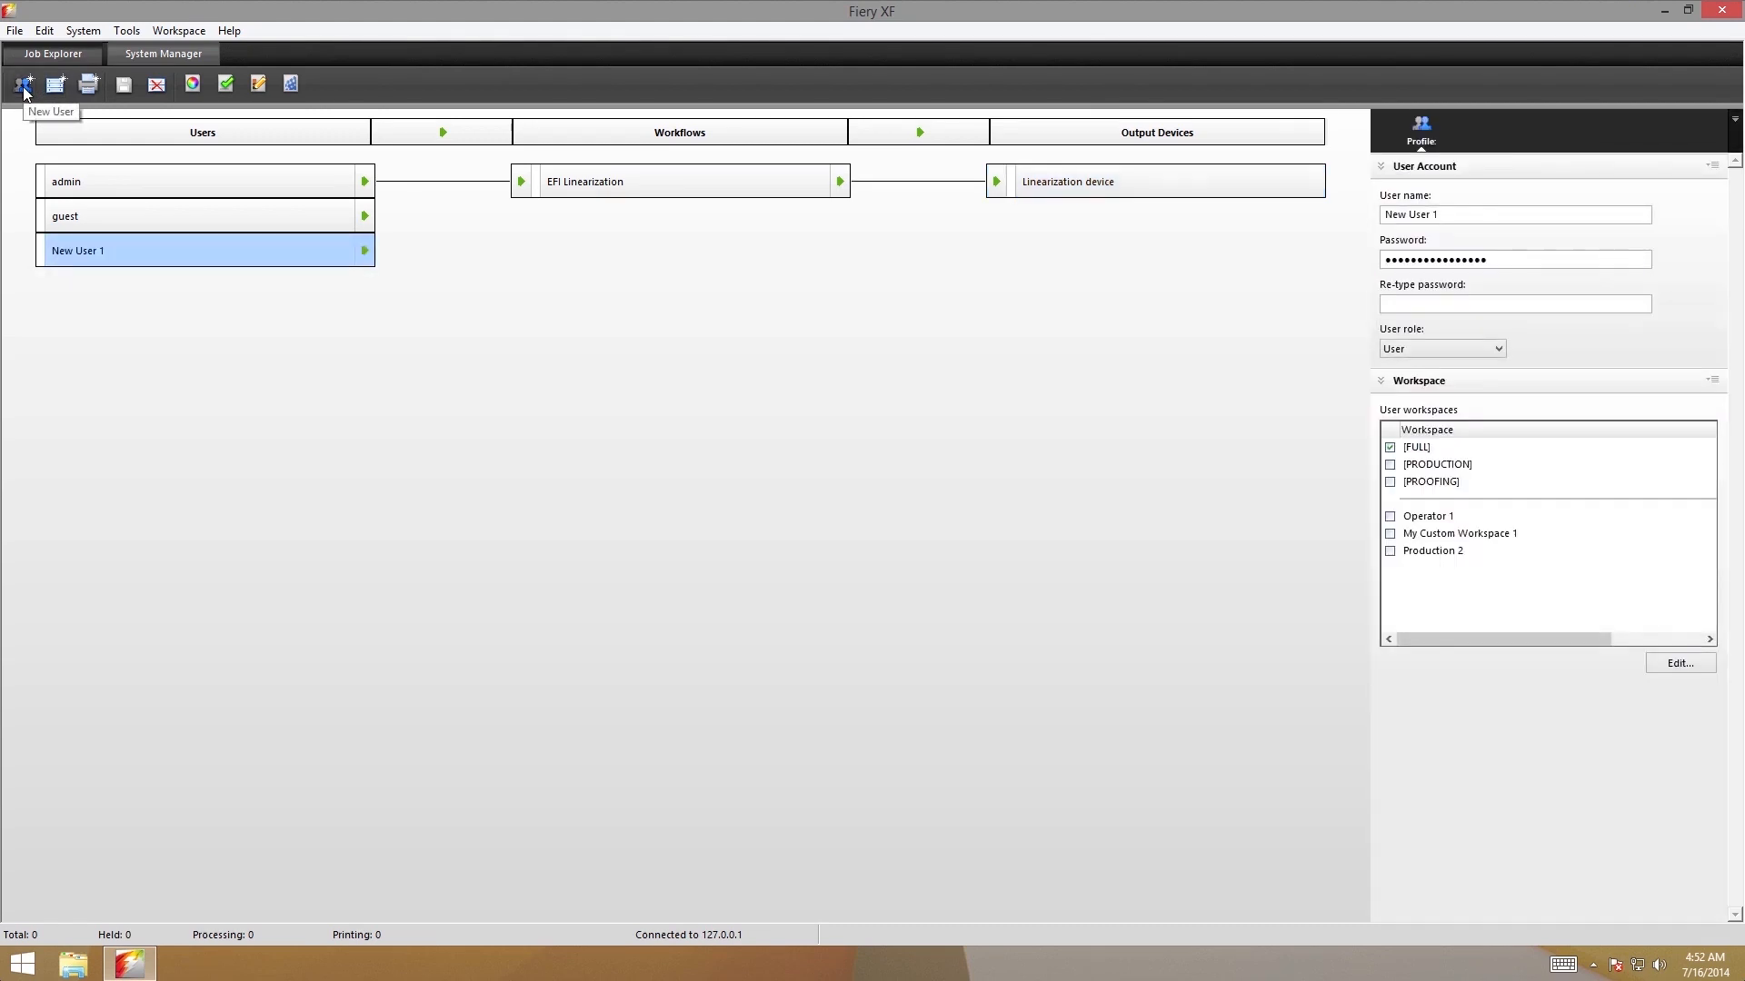
pyautogui.click(74, 252)
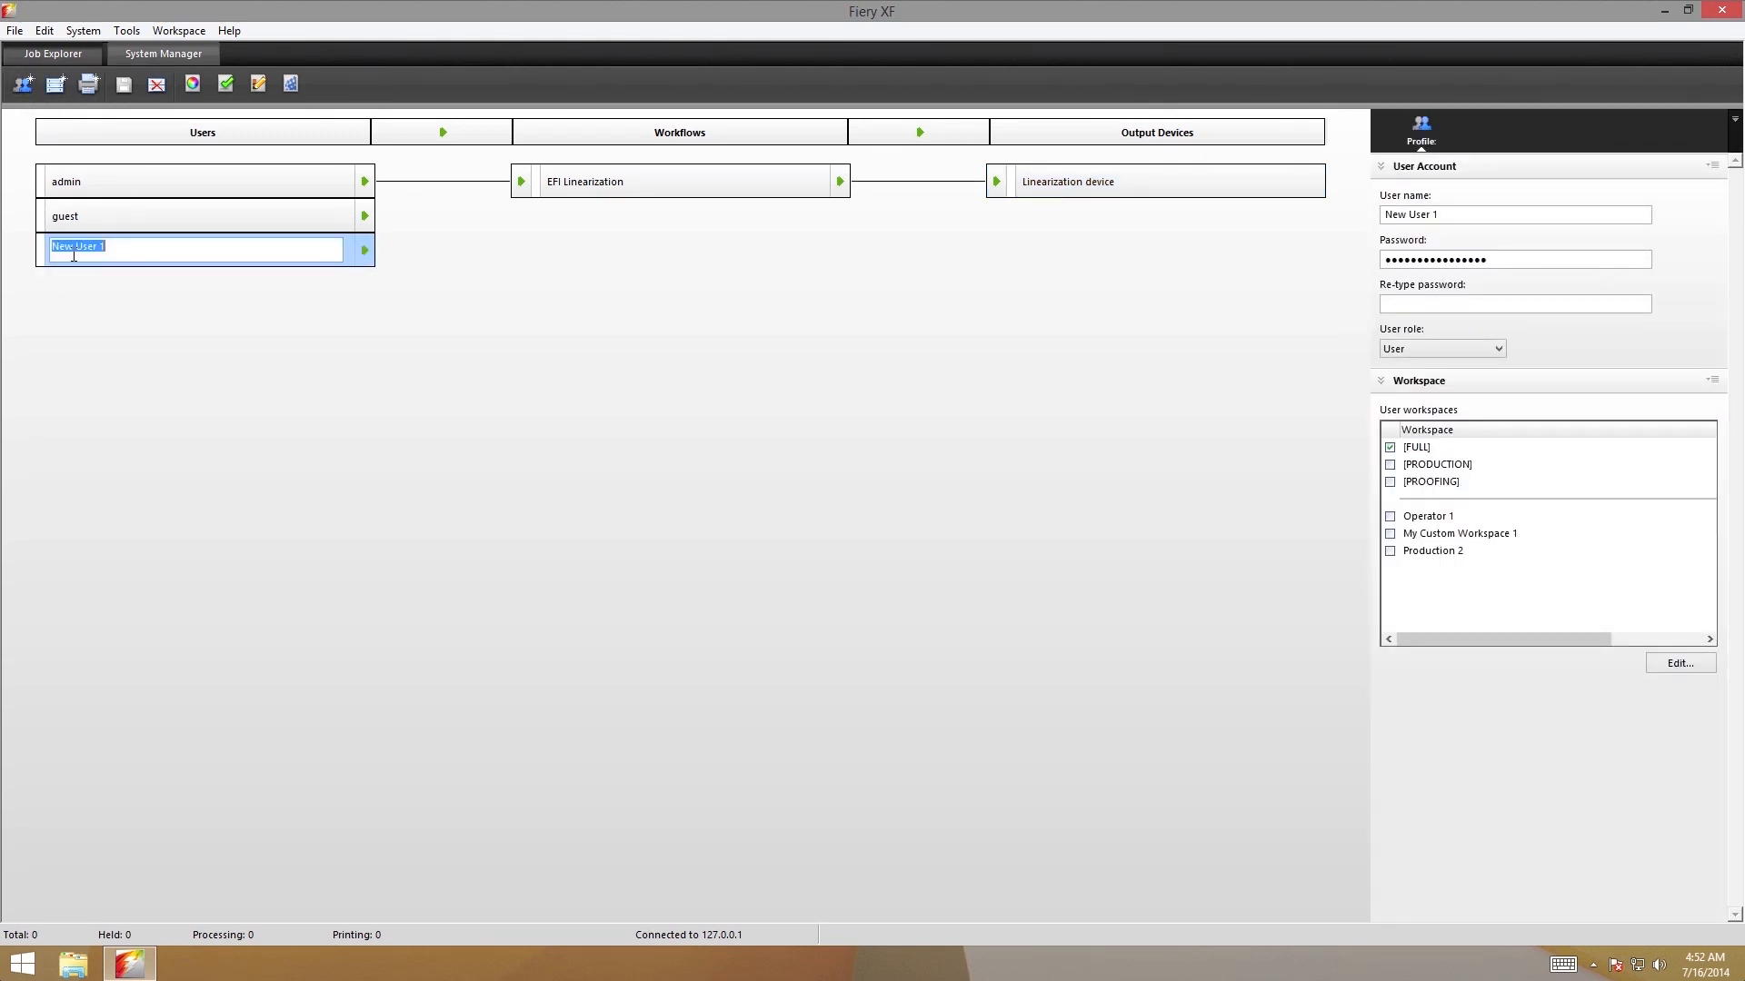
pyautogui.write('Carsten')
pyautogui.press('Return')
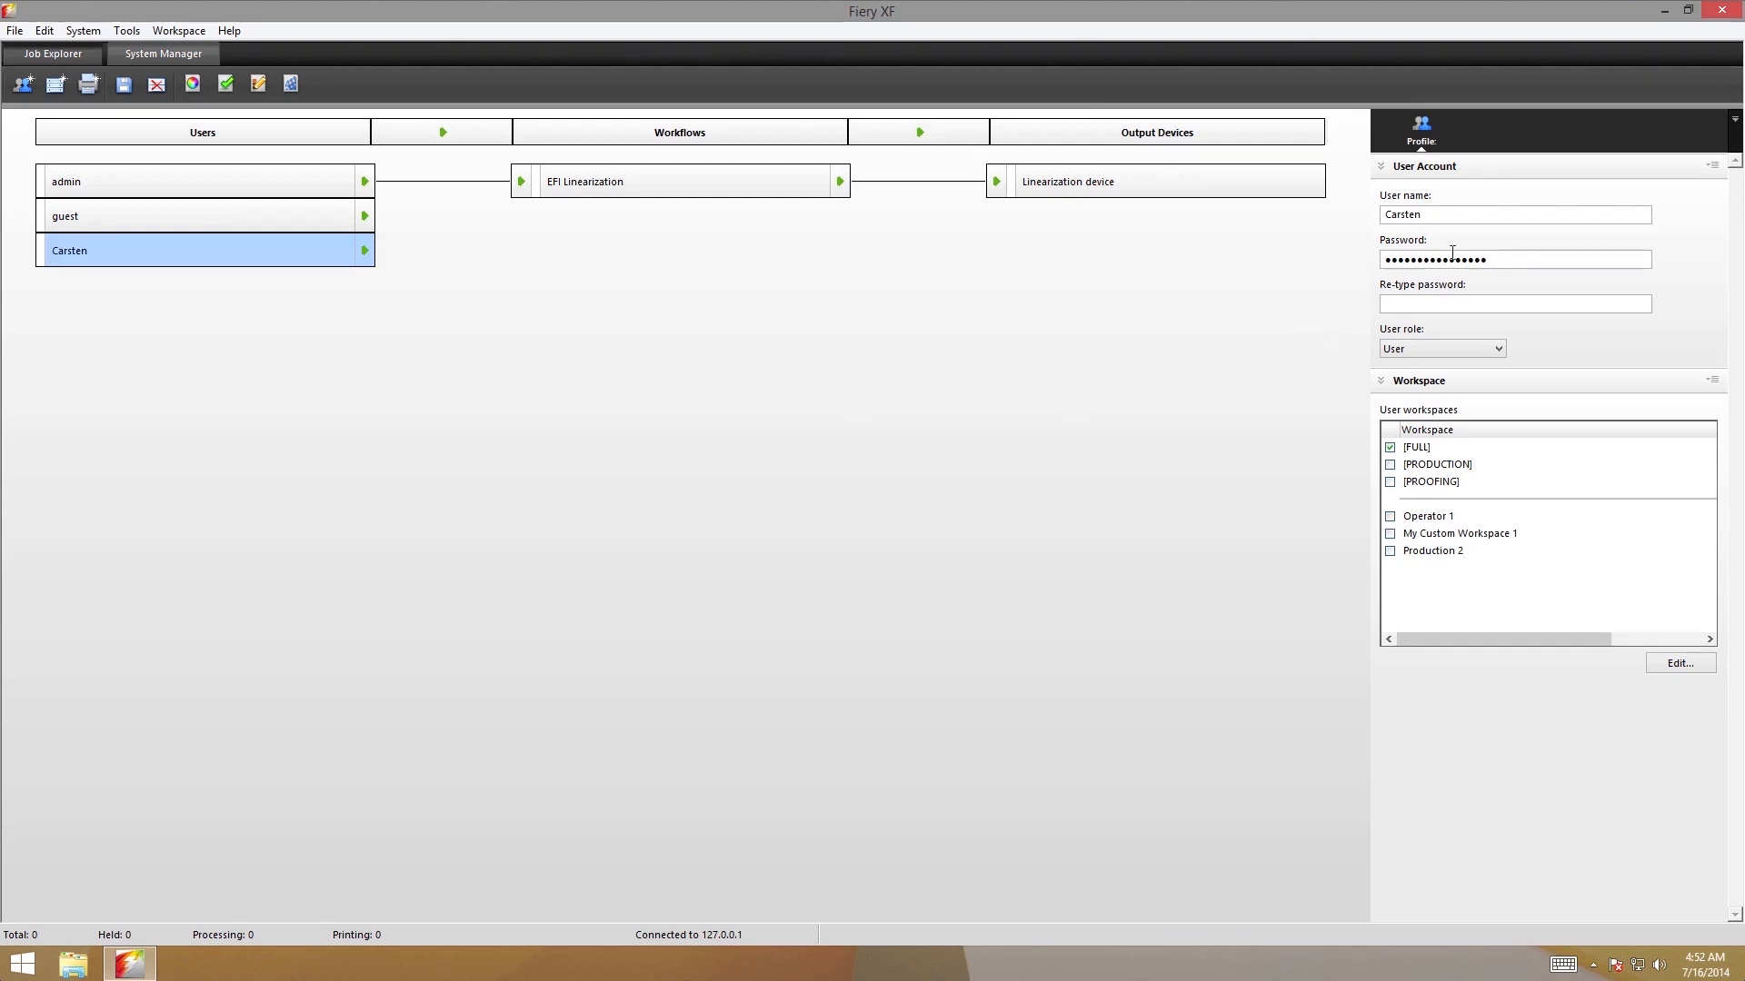
pyautogui.moveTo(1493, 259); pyautogui.dragTo(1311, 260)
pyautogui.write('●●●●●●●●●●●●●')
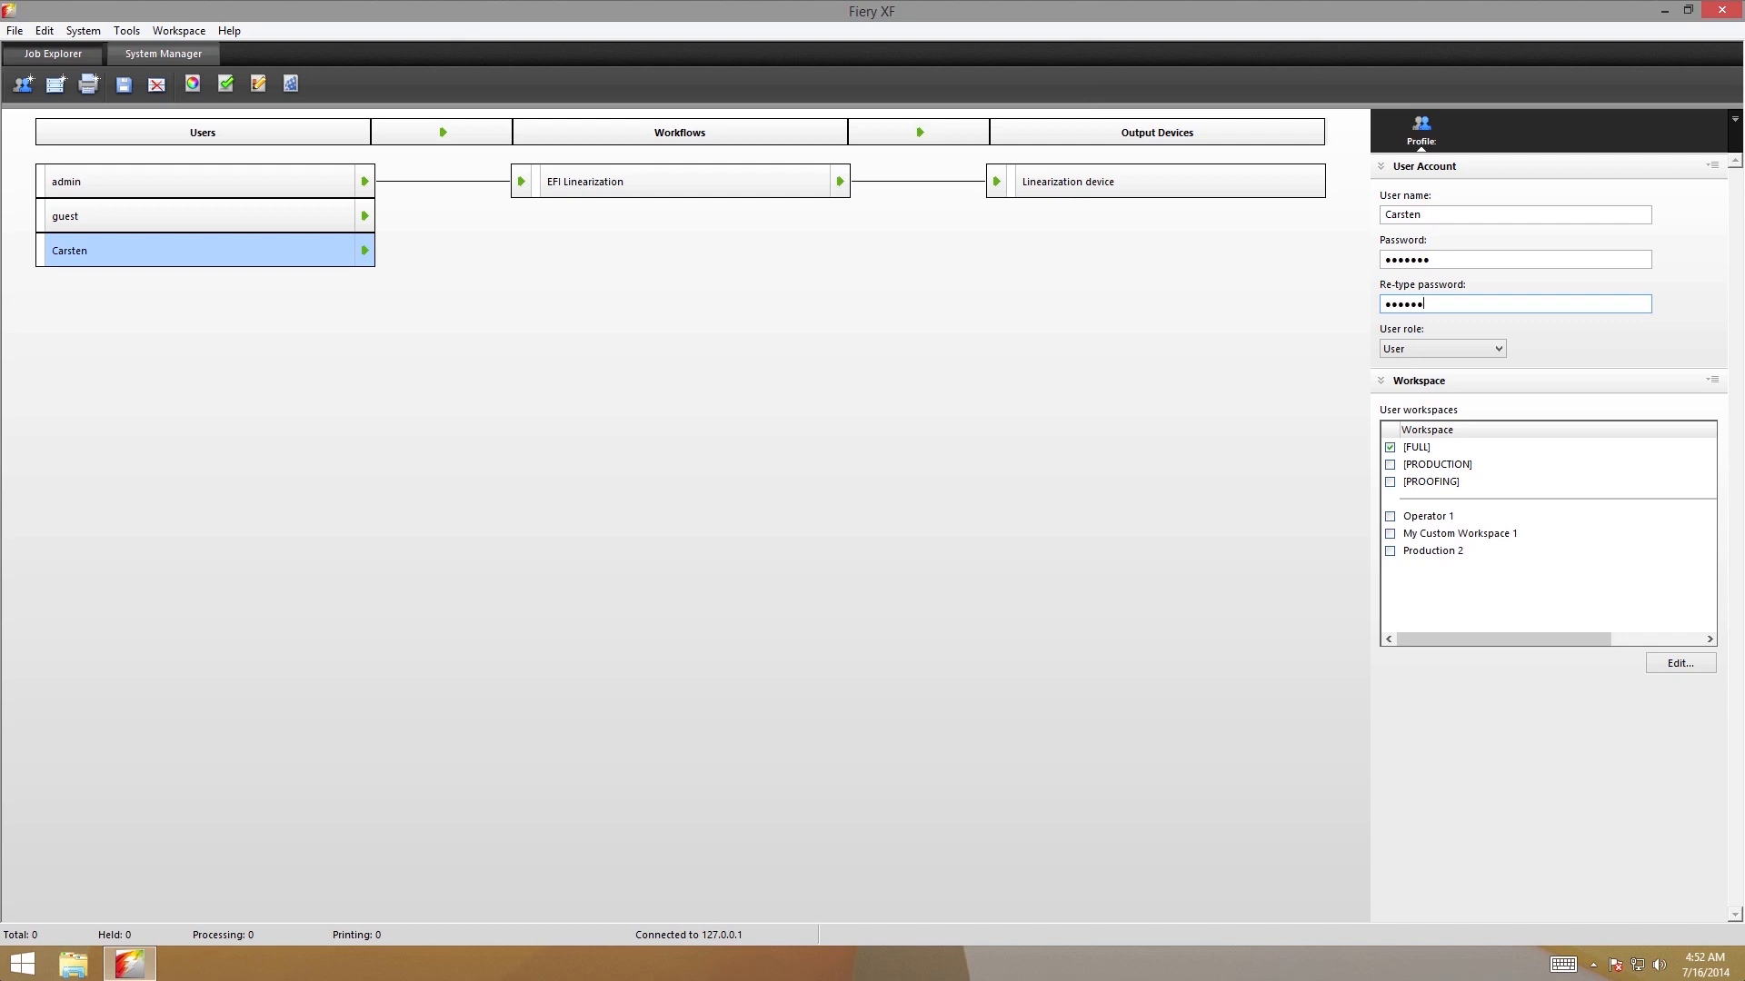
# Step: Try the Administrator role for the new user, then set it back to User
pyautogui.click(1442, 349)
pyautogui.click(1446, 367)
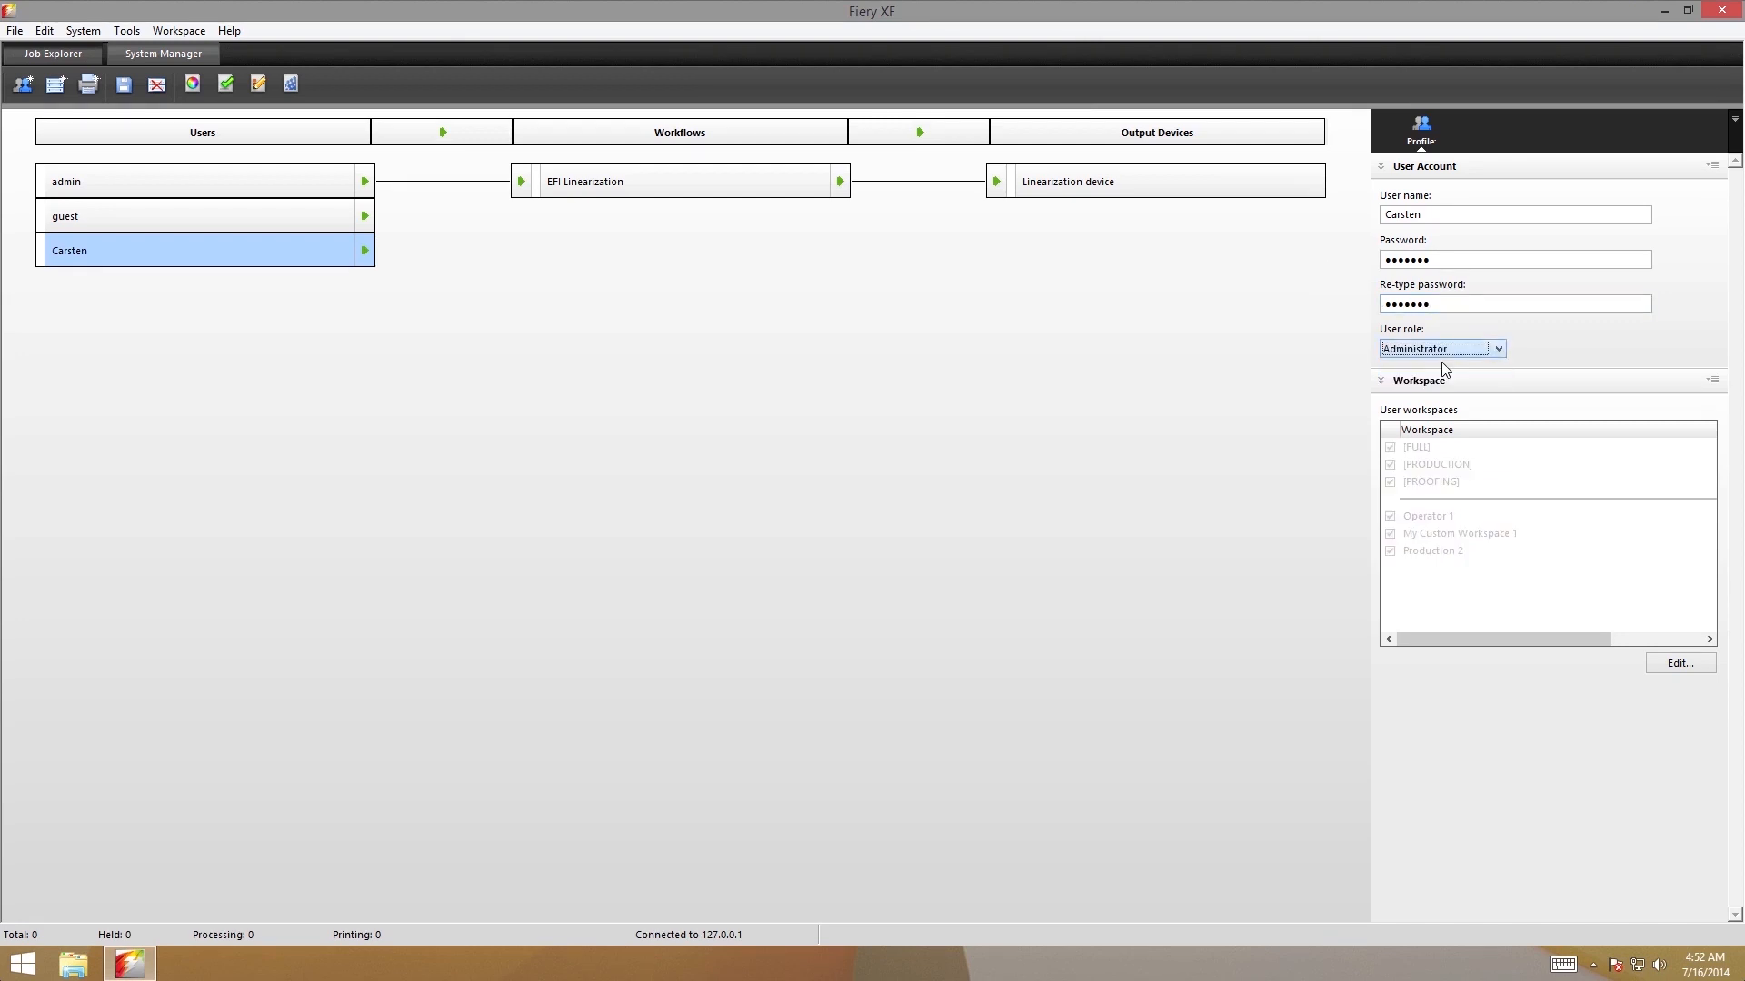
pyautogui.click(1441, 348)
pyautogui.click(1433, 378)
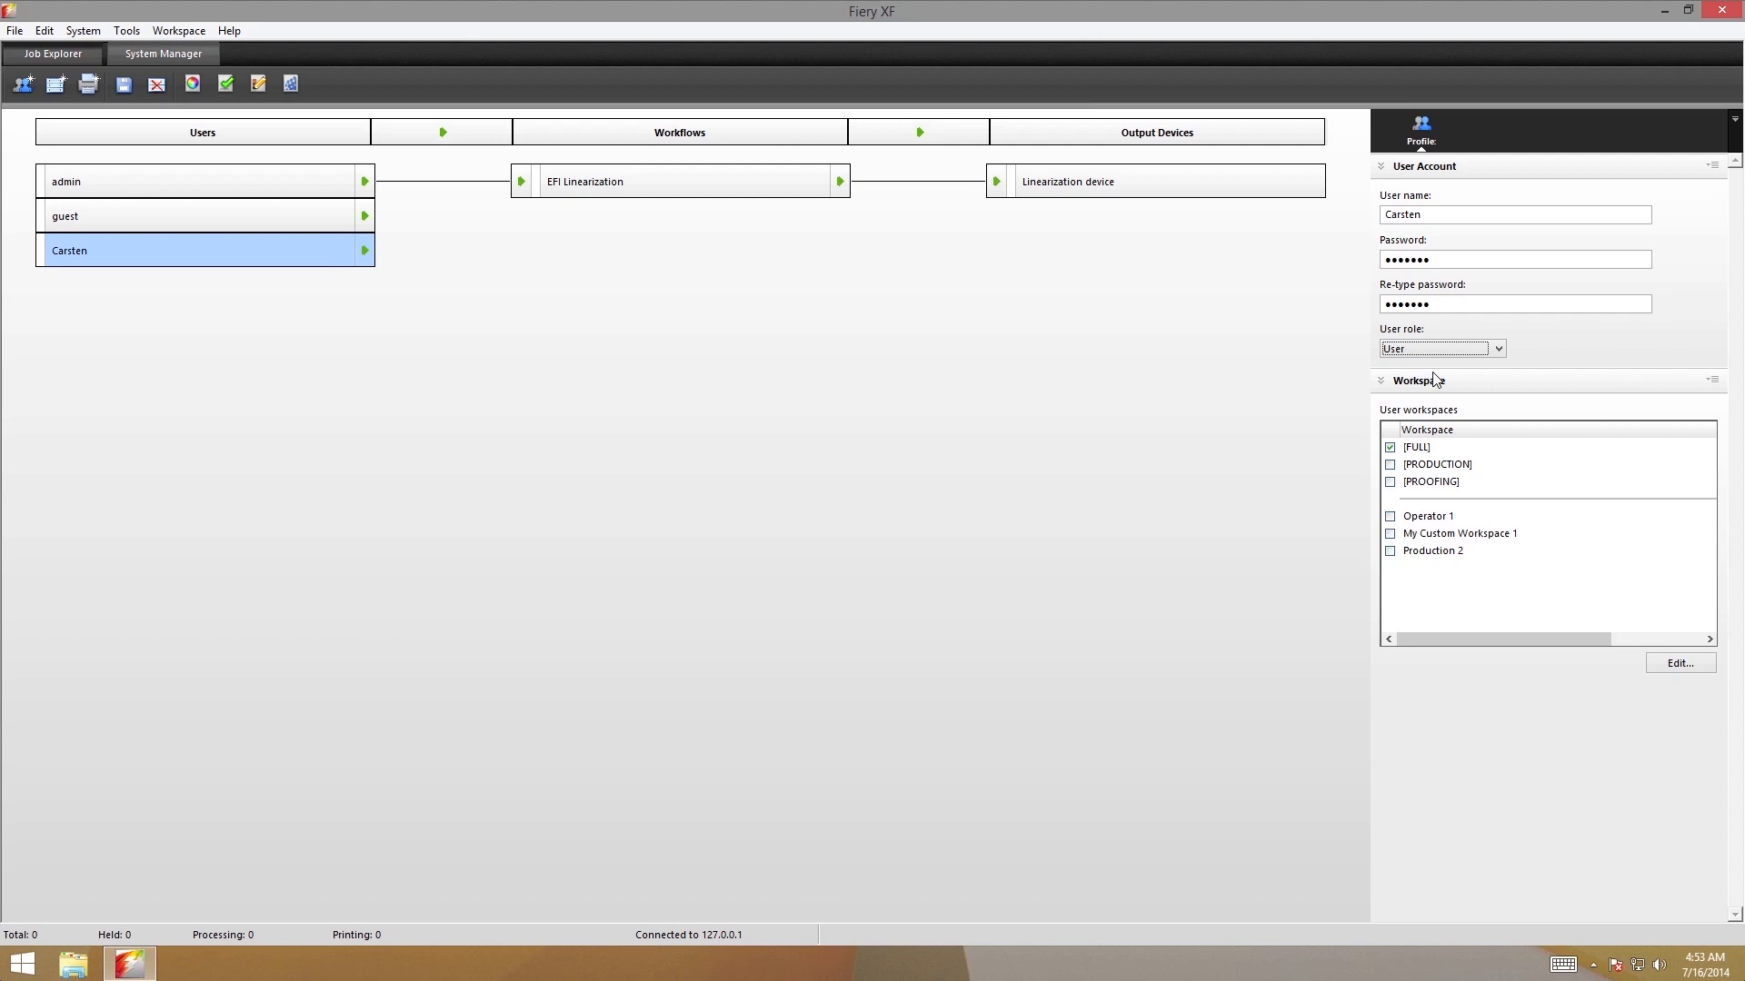
# Step: Give the new user the Operator 1 and [PRODUCTION] workspaces
pyautogui.click(1393, 515)
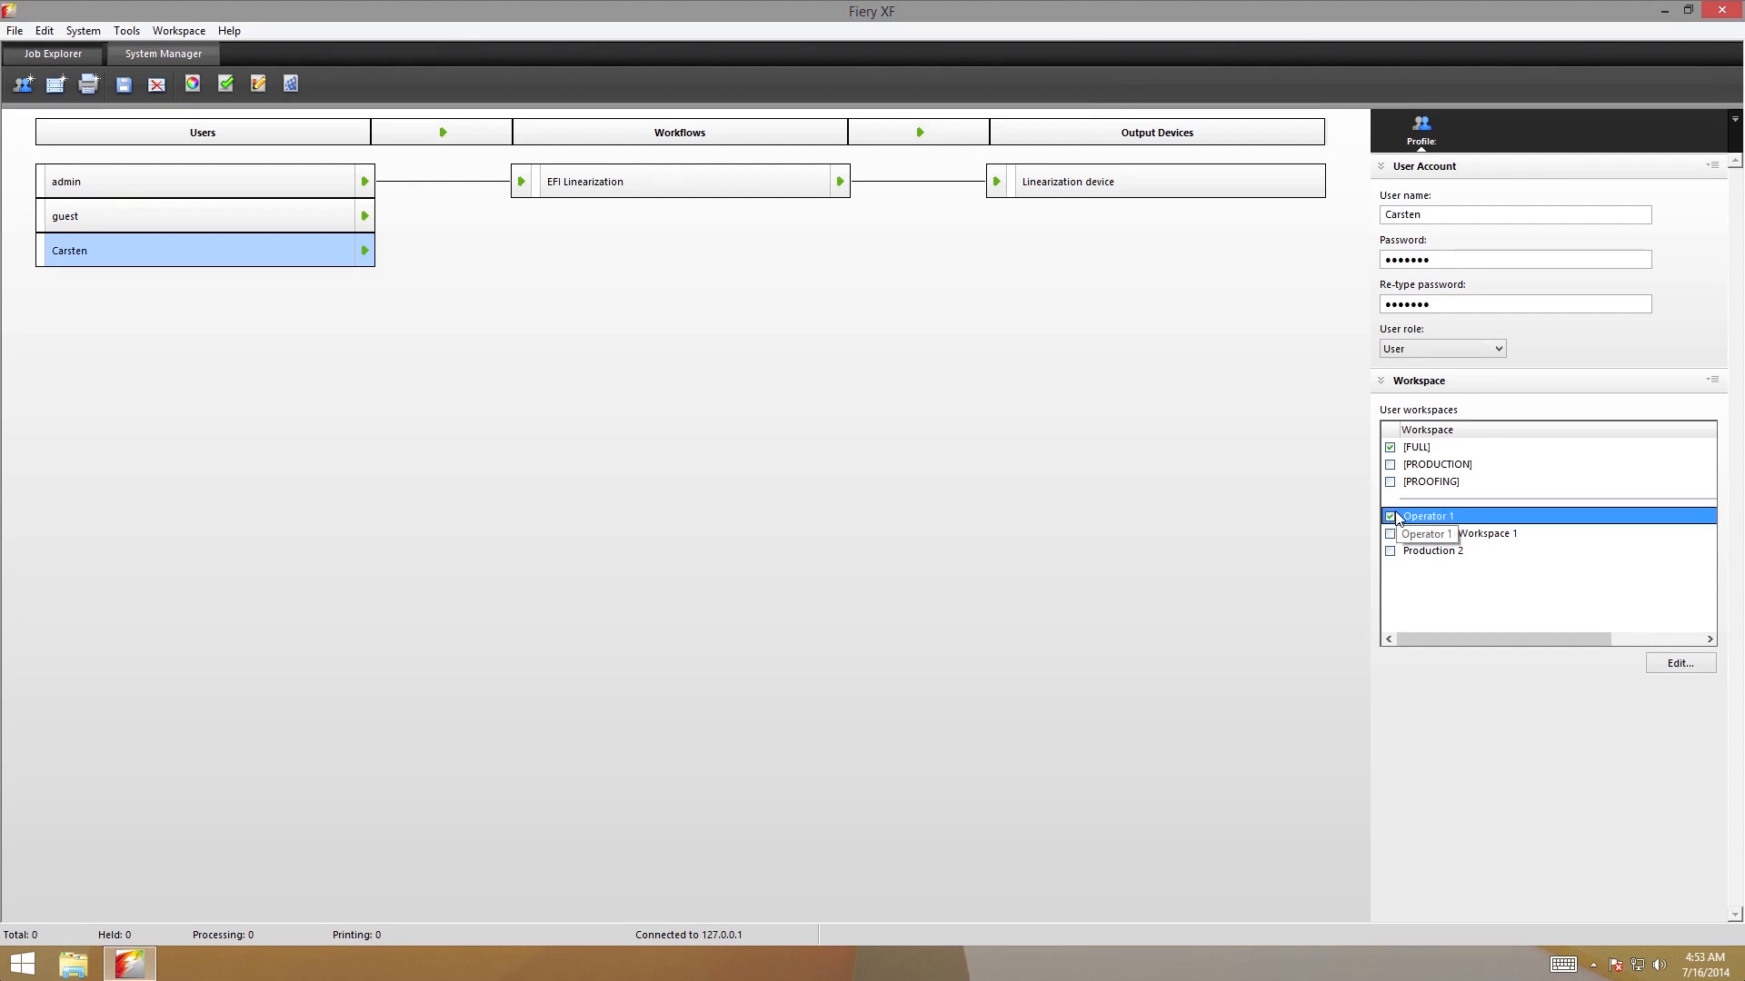
pyautogui.click(1393, 464)
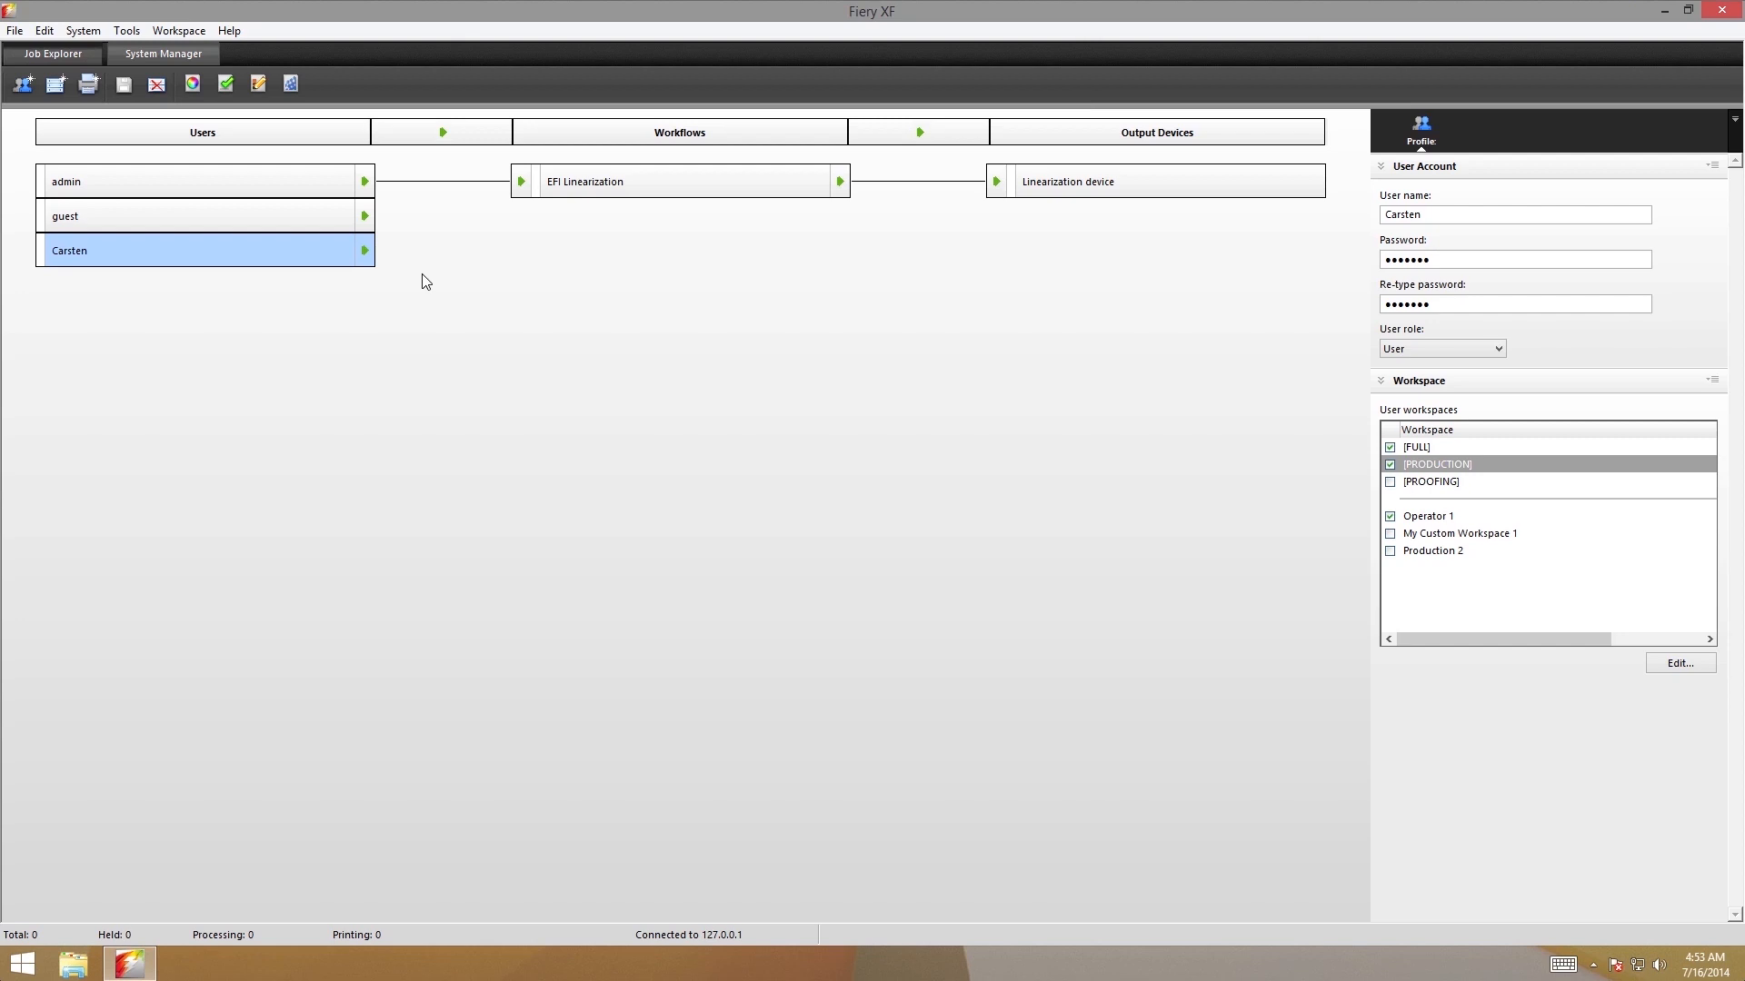
pyautogui.click(82, 32)
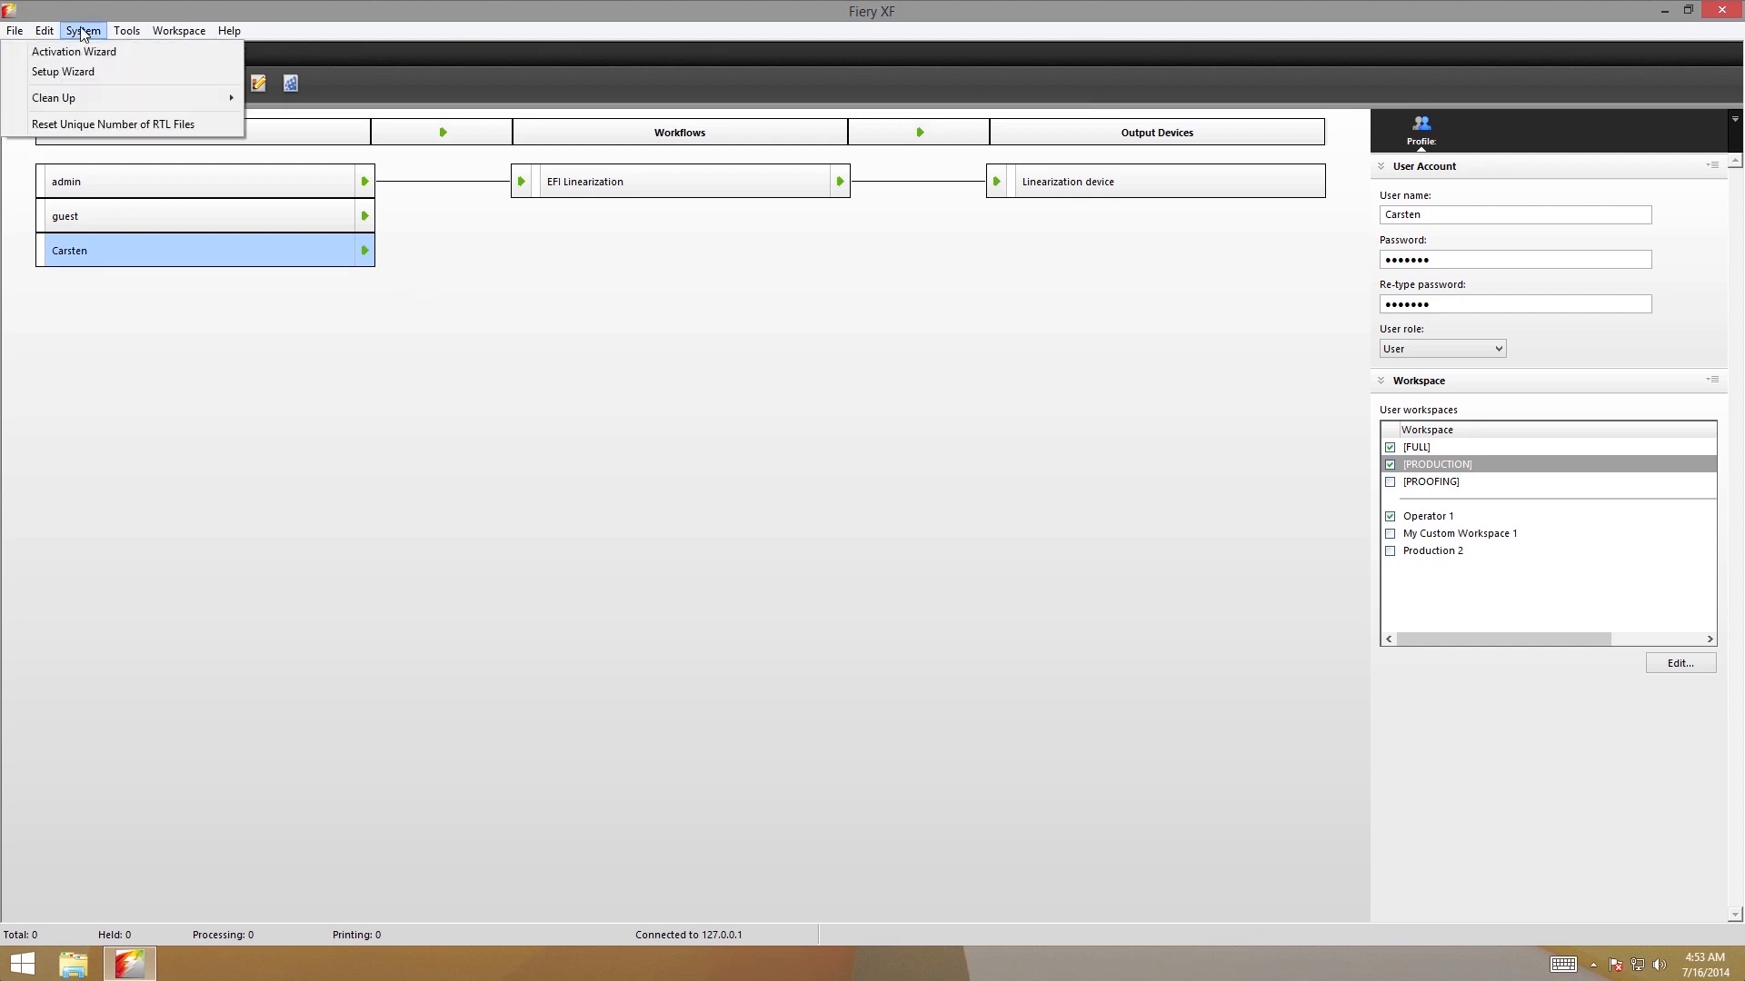
# Step: Start the Setup Wizard with the EFI Inkjet Solutions (EMEA, Max Quality) workflow template
pyautogui.click(95, 72)
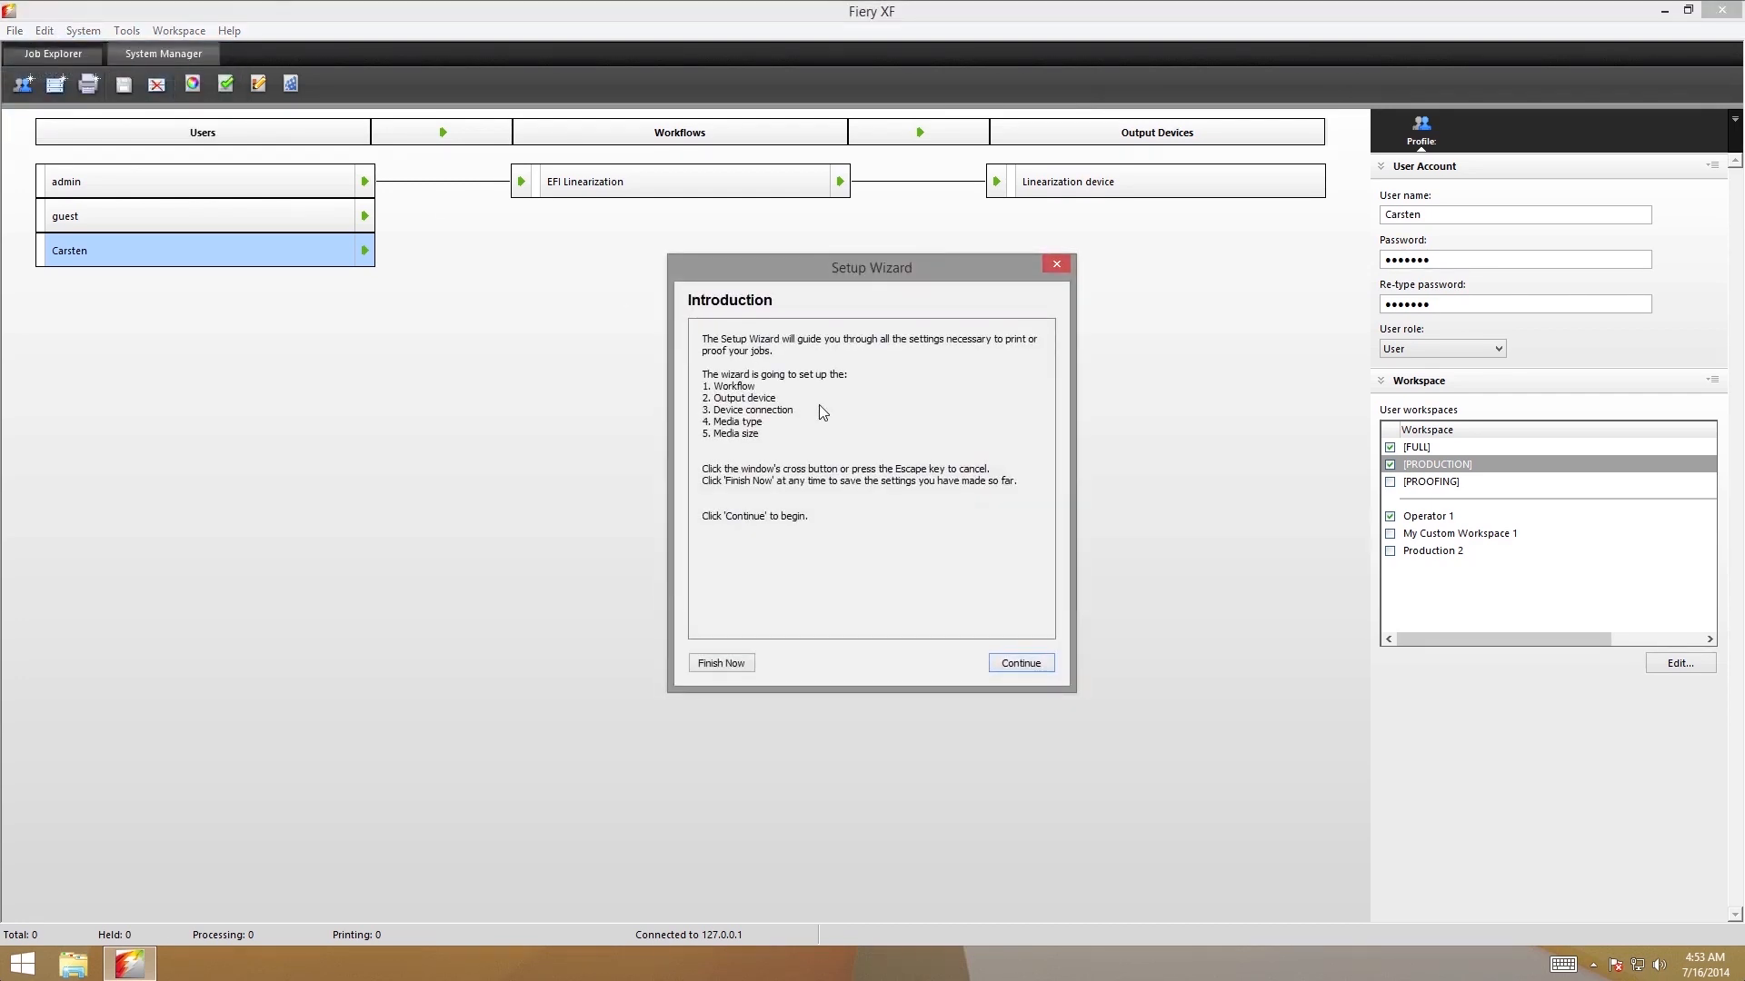
pyautogui.click(1018, 661)
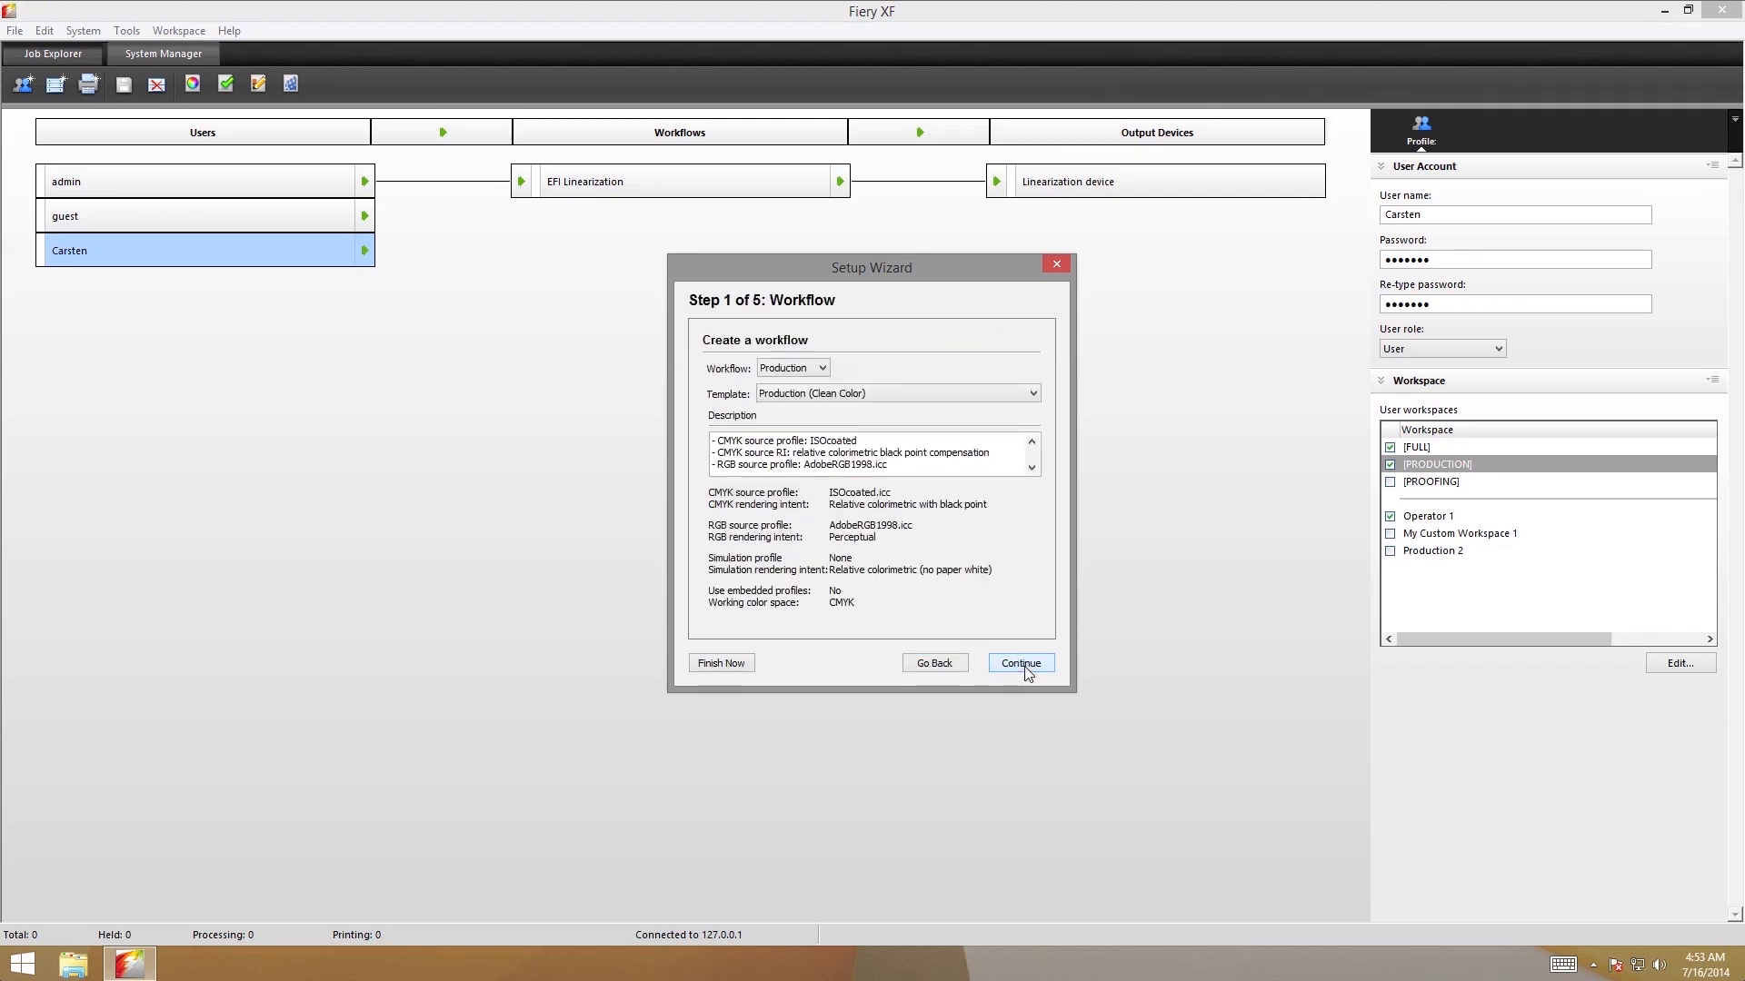
pyautogui.click(875, 403)
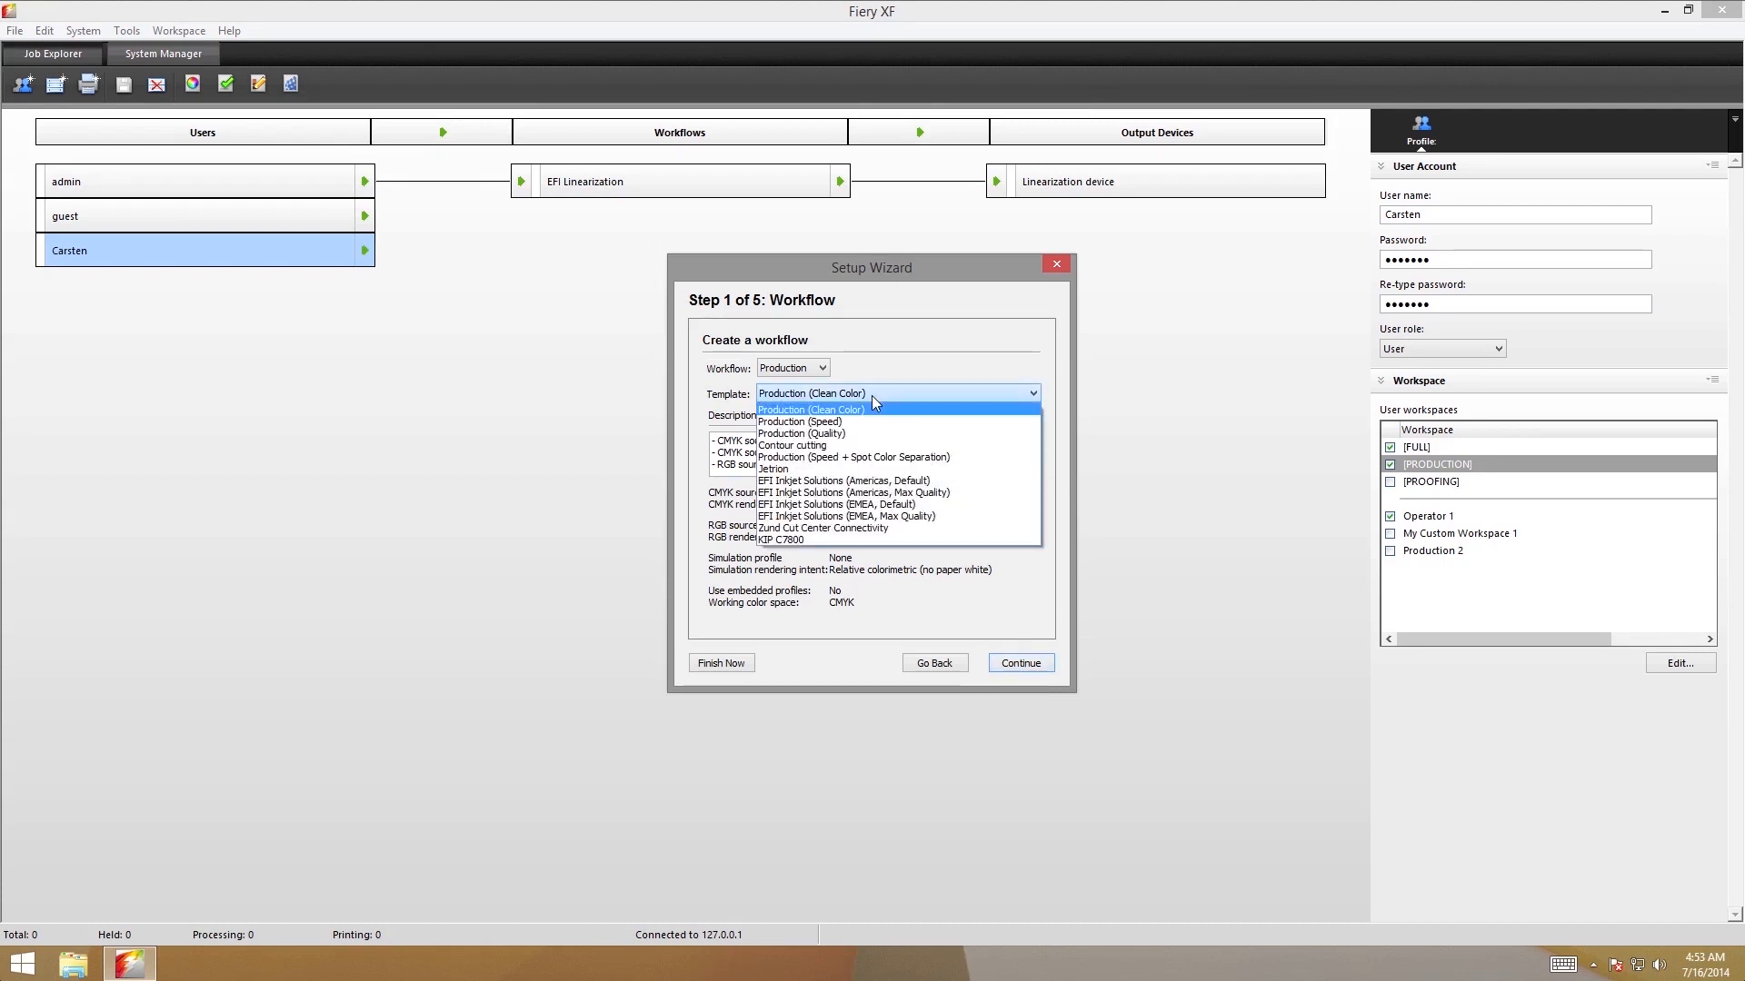
pyautogui.click(912, 516)
pyautogui.click(1020, 664)
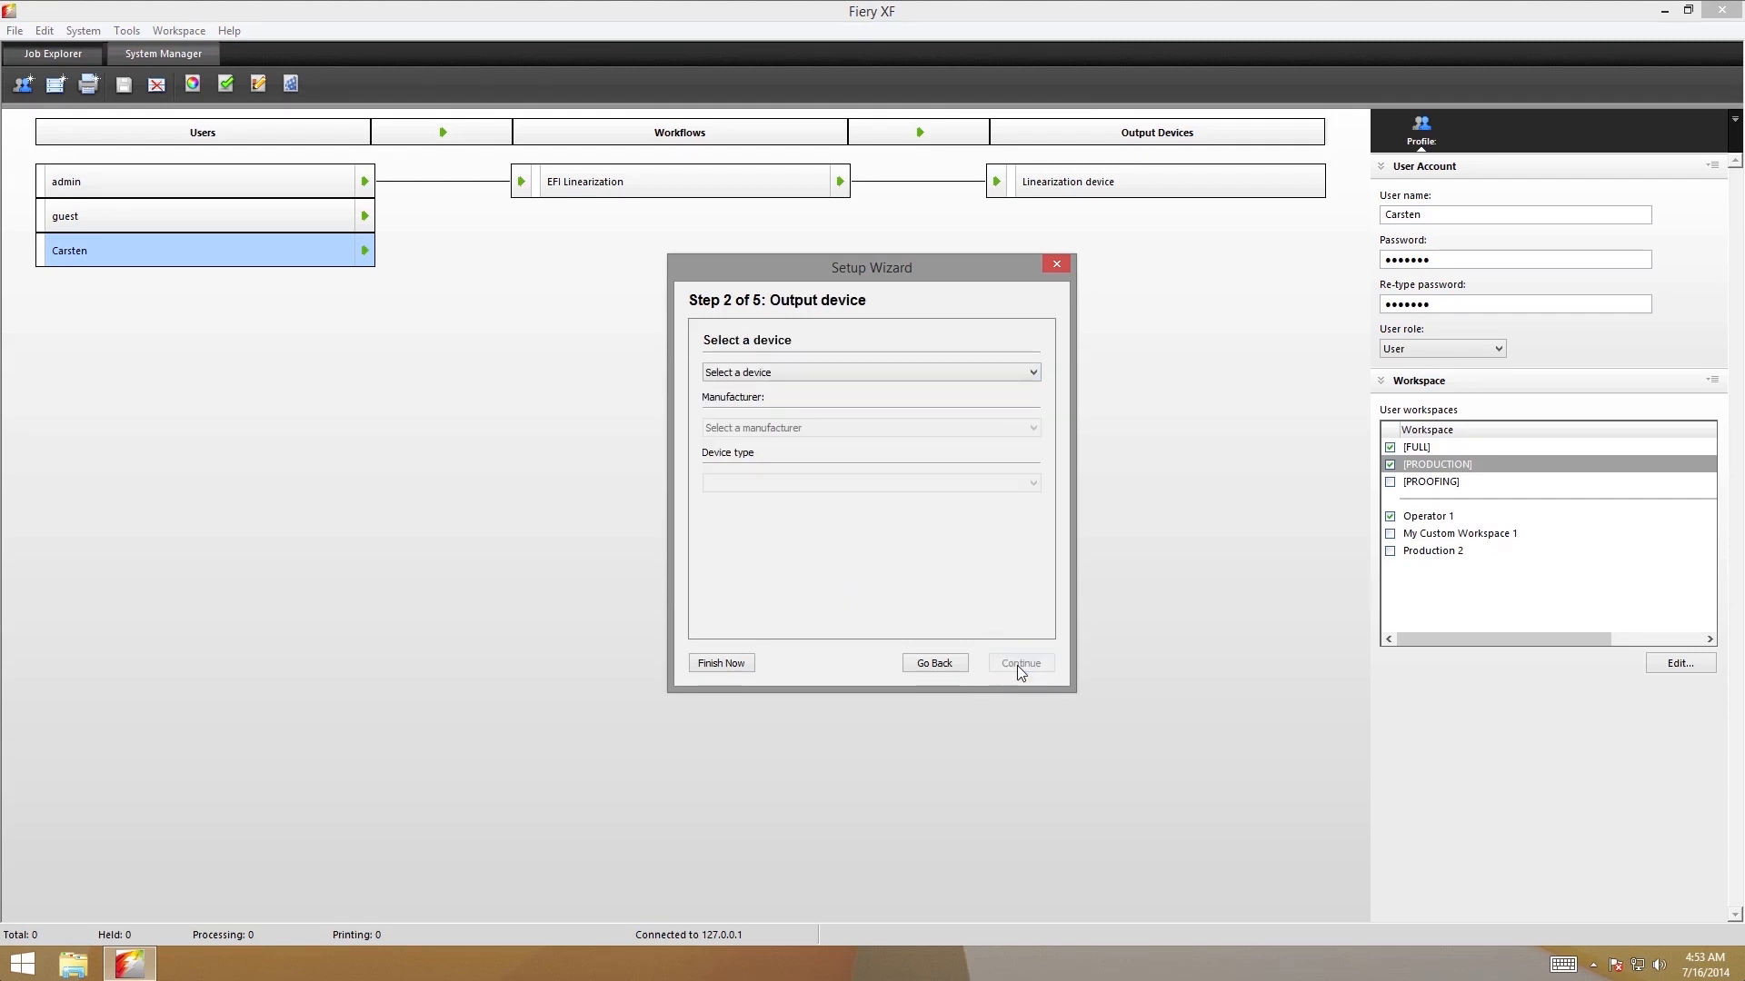
# Step: Create a new EFI VUTEk HS100 Pro output device, accepting default export, media type and size
pyautogui.click(806, 373)
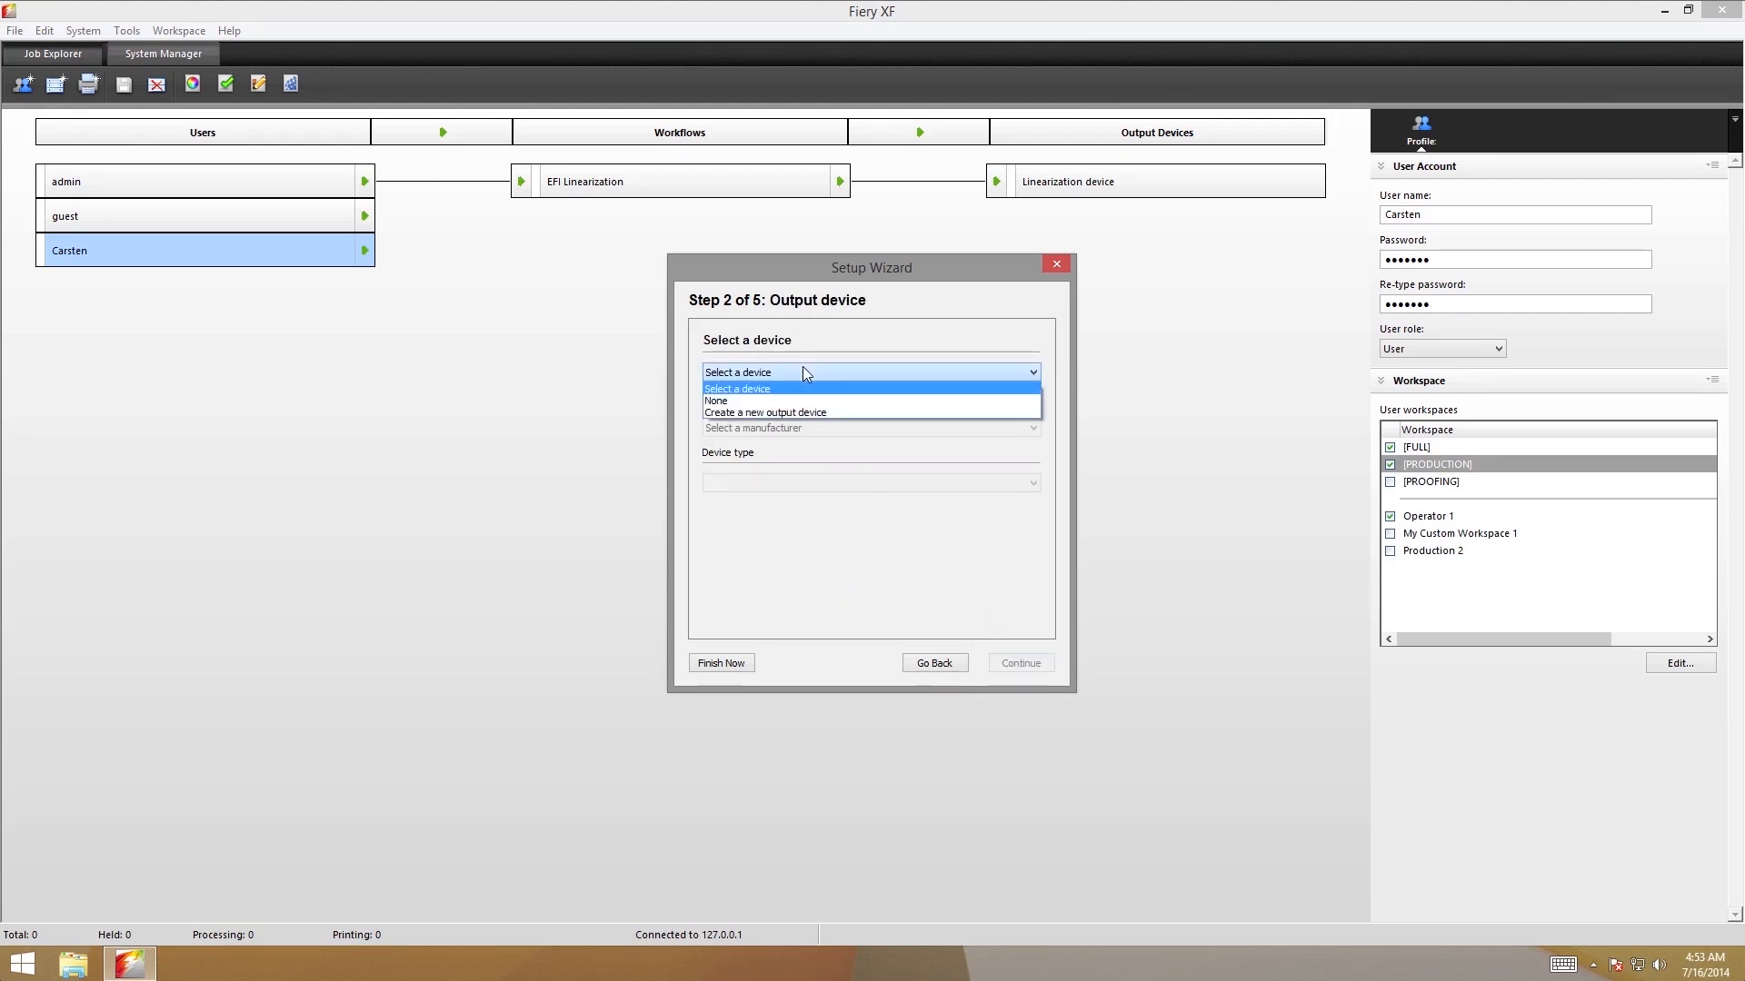
pyautogui.click(806, 413)
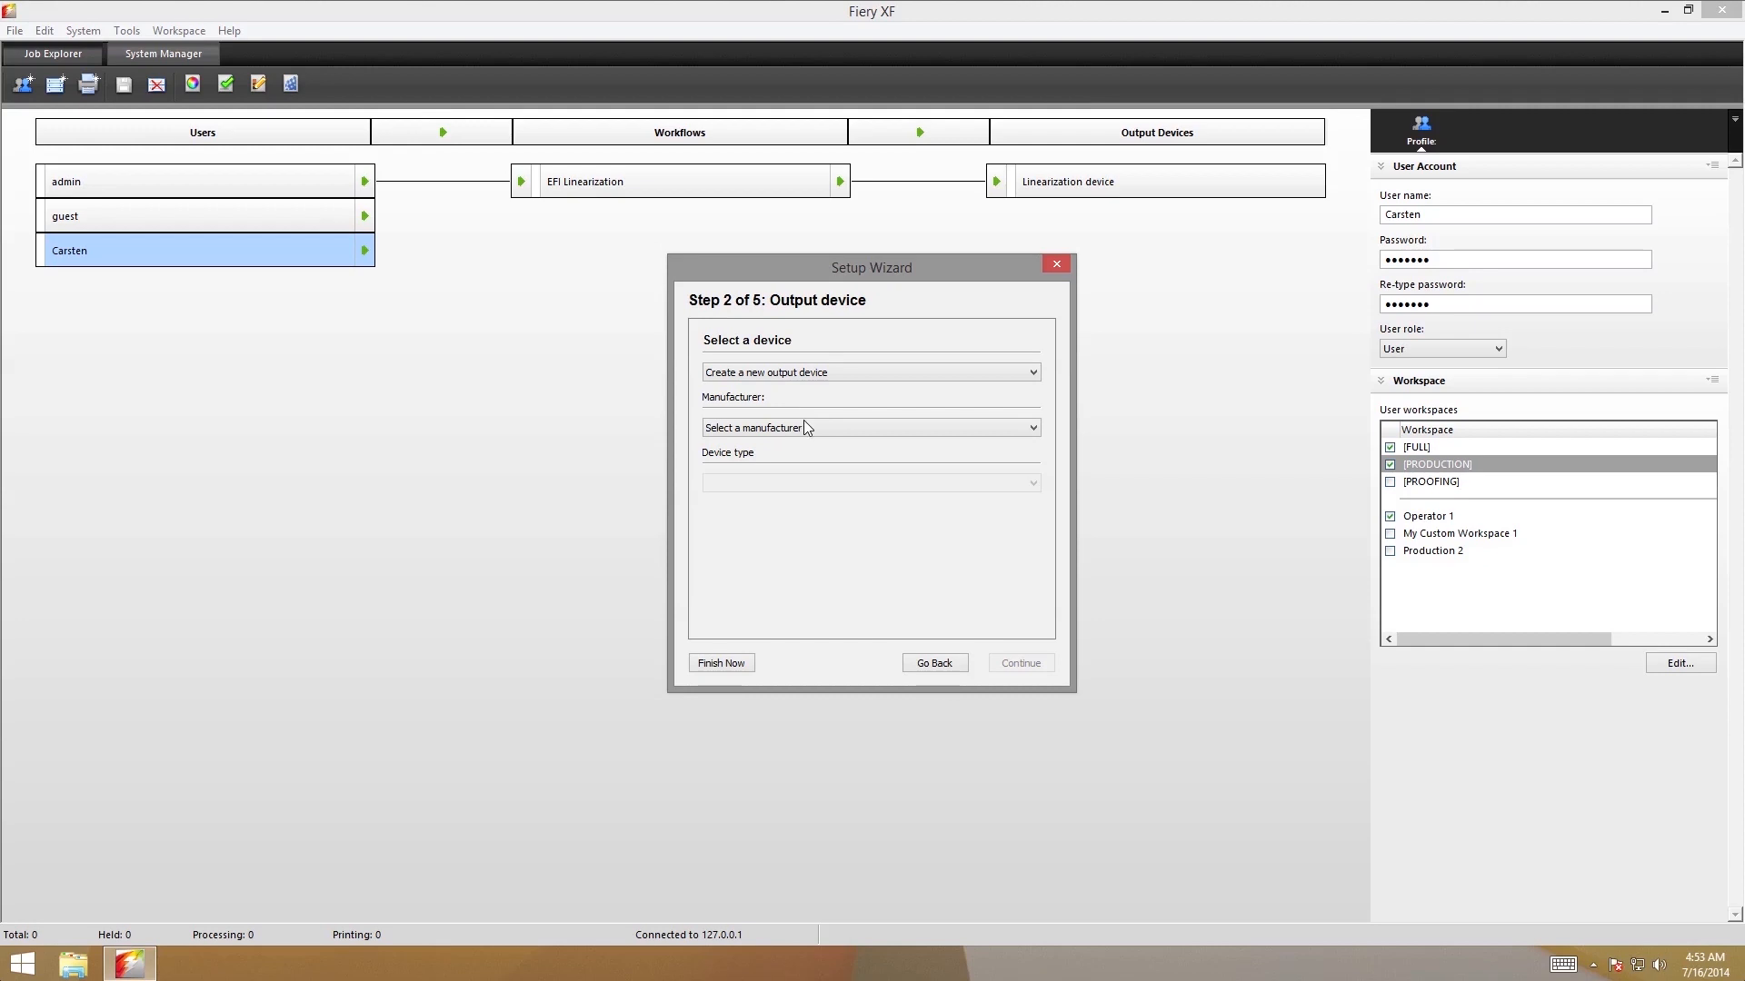
pyautogui.click(806, 427)
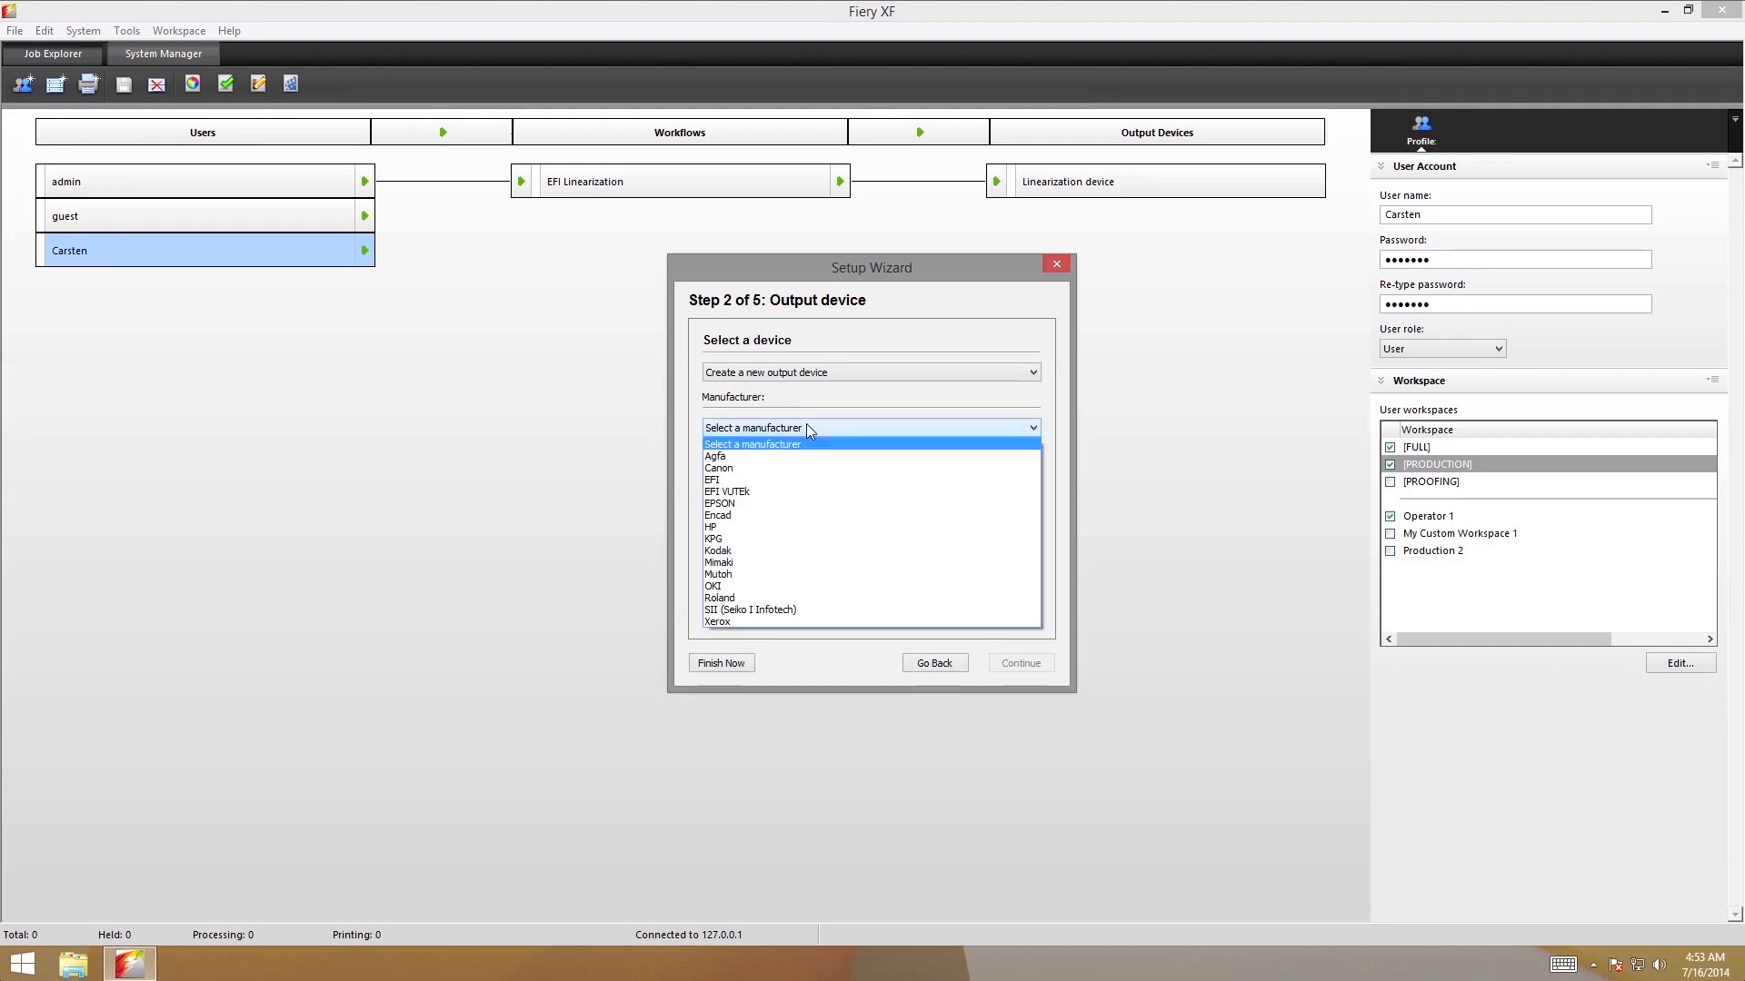
pyautogui.click(815, 491)
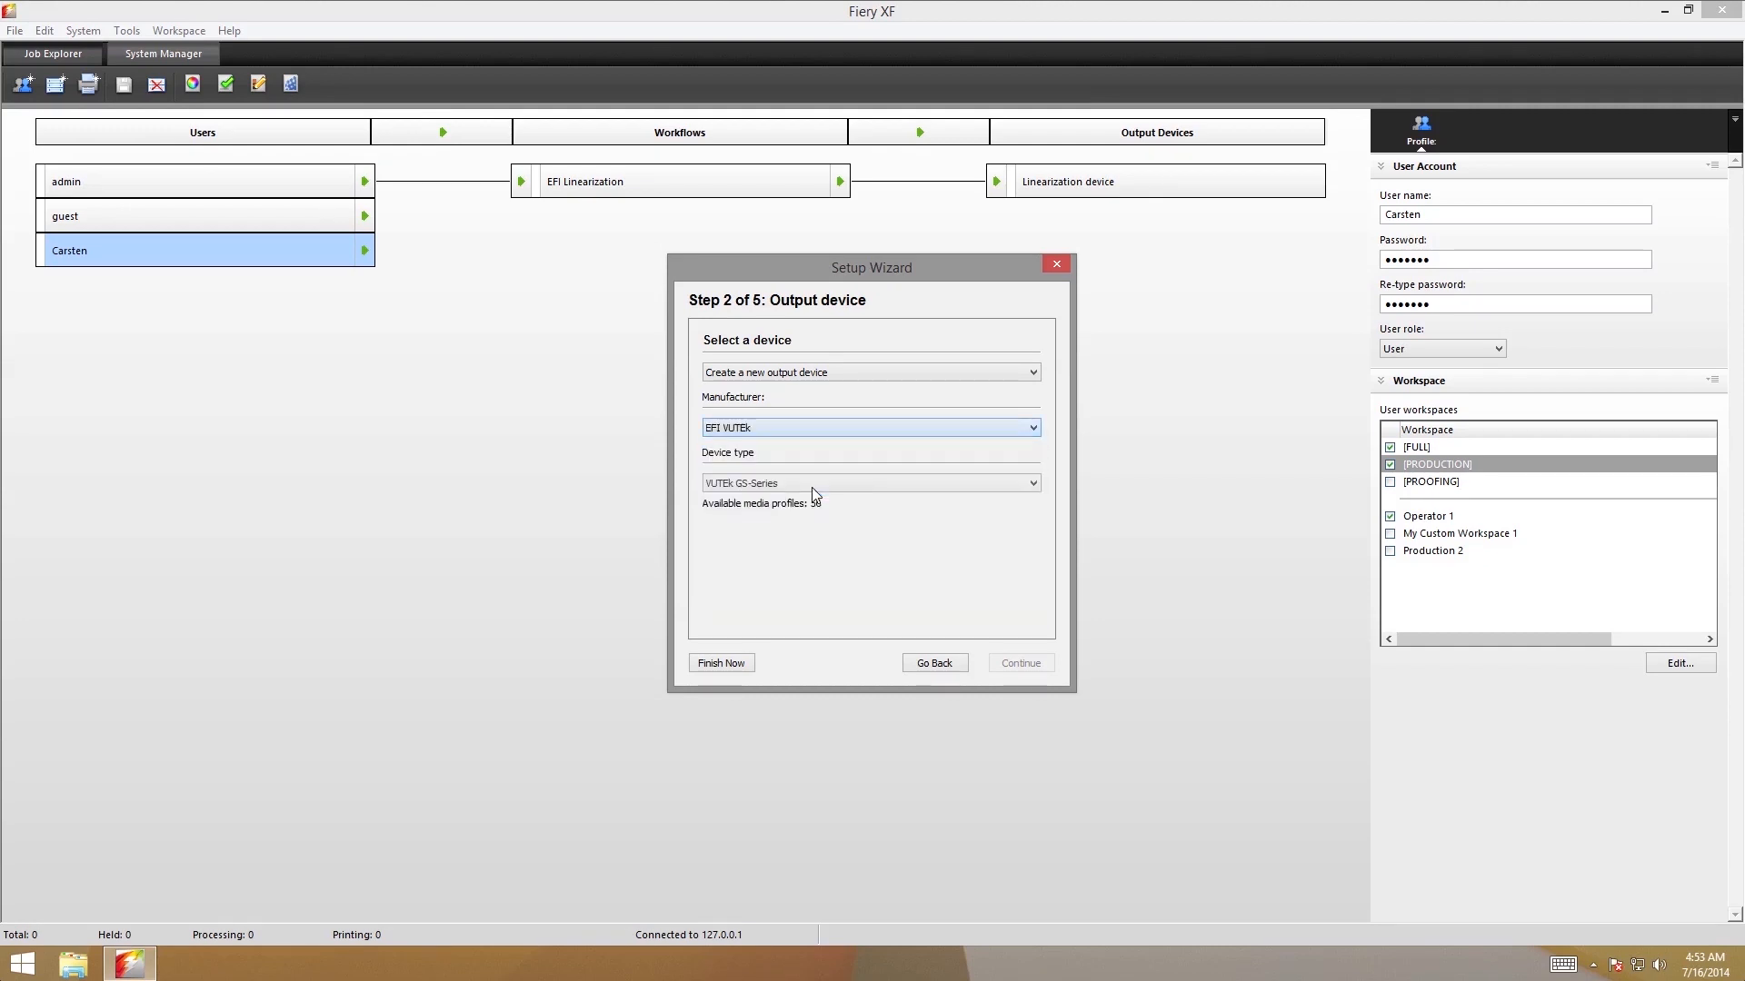
pyautogui.click(890, 485)
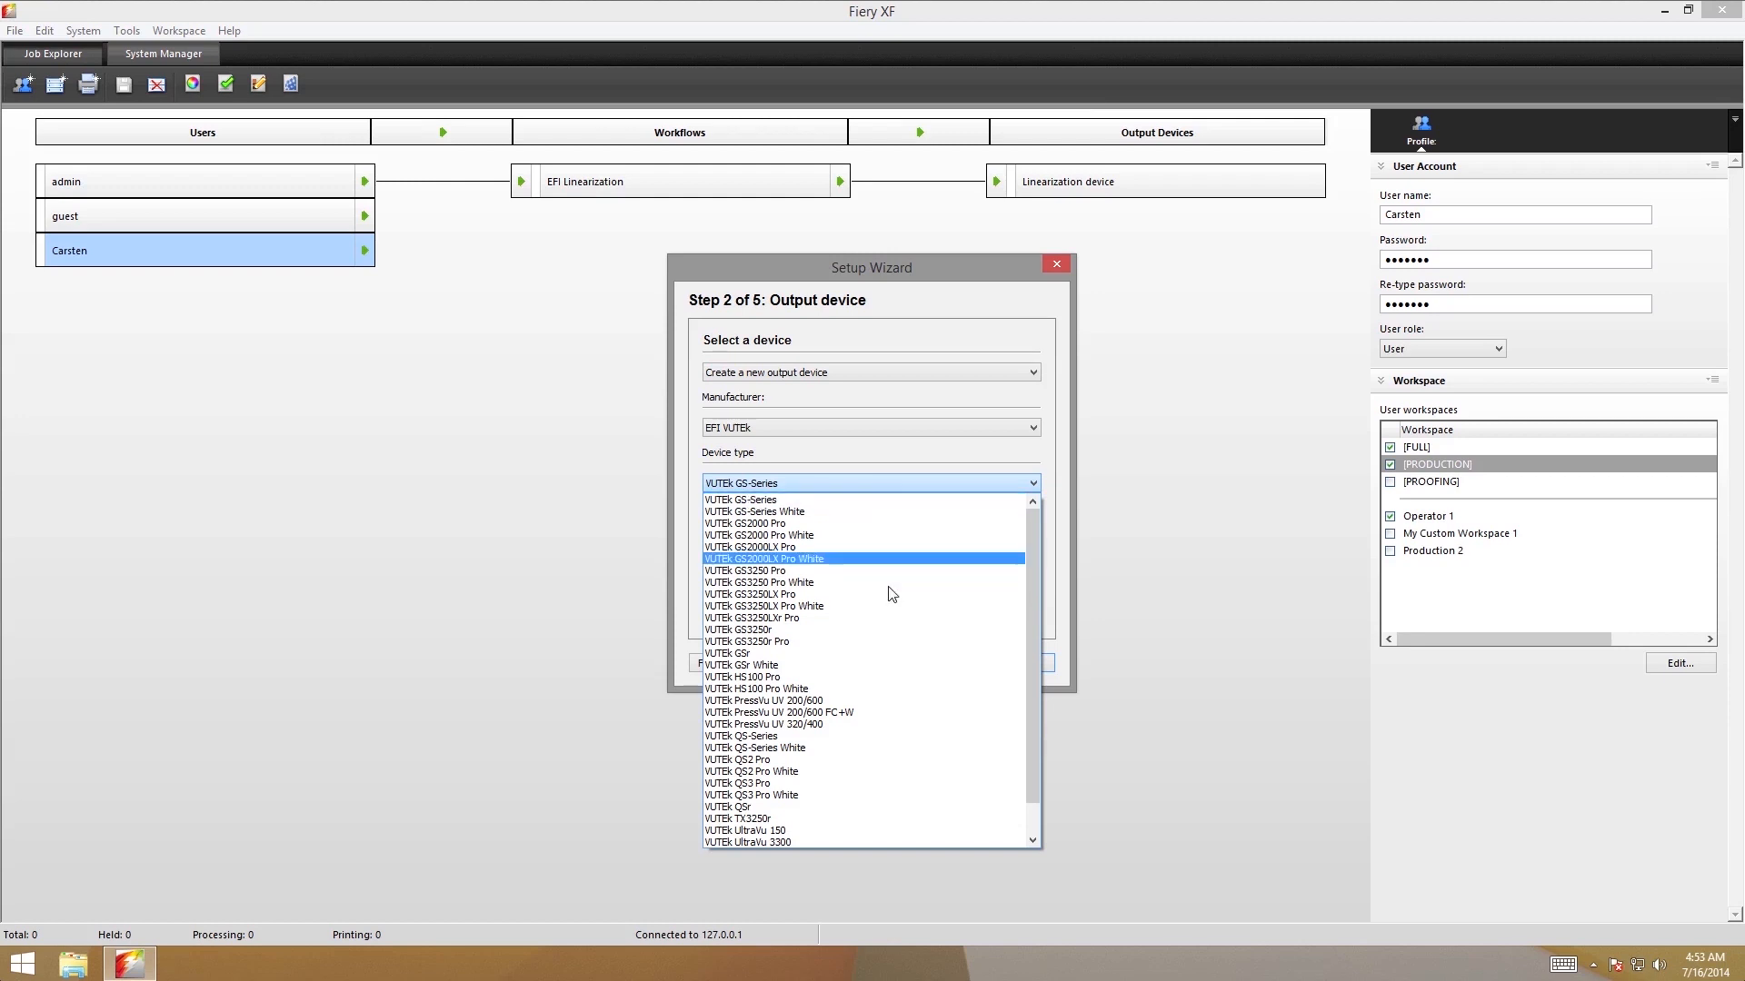
pyautogui.click(887, 679)
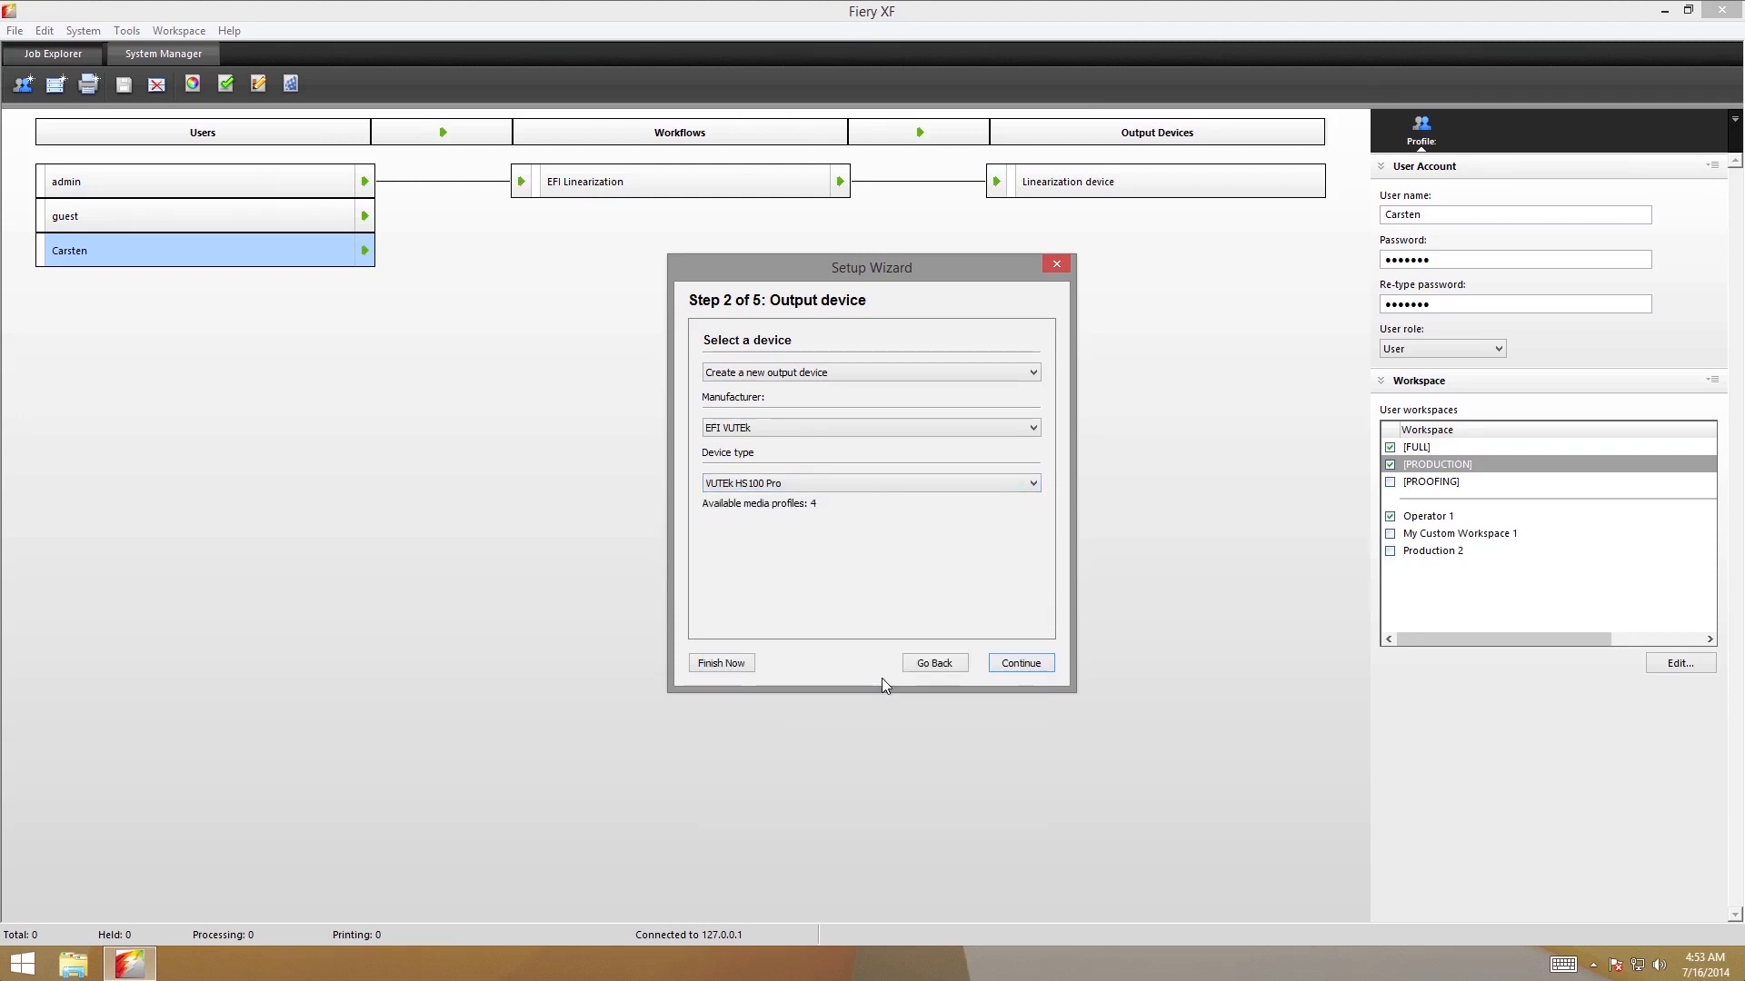
pyautogui.click(1025, 667)
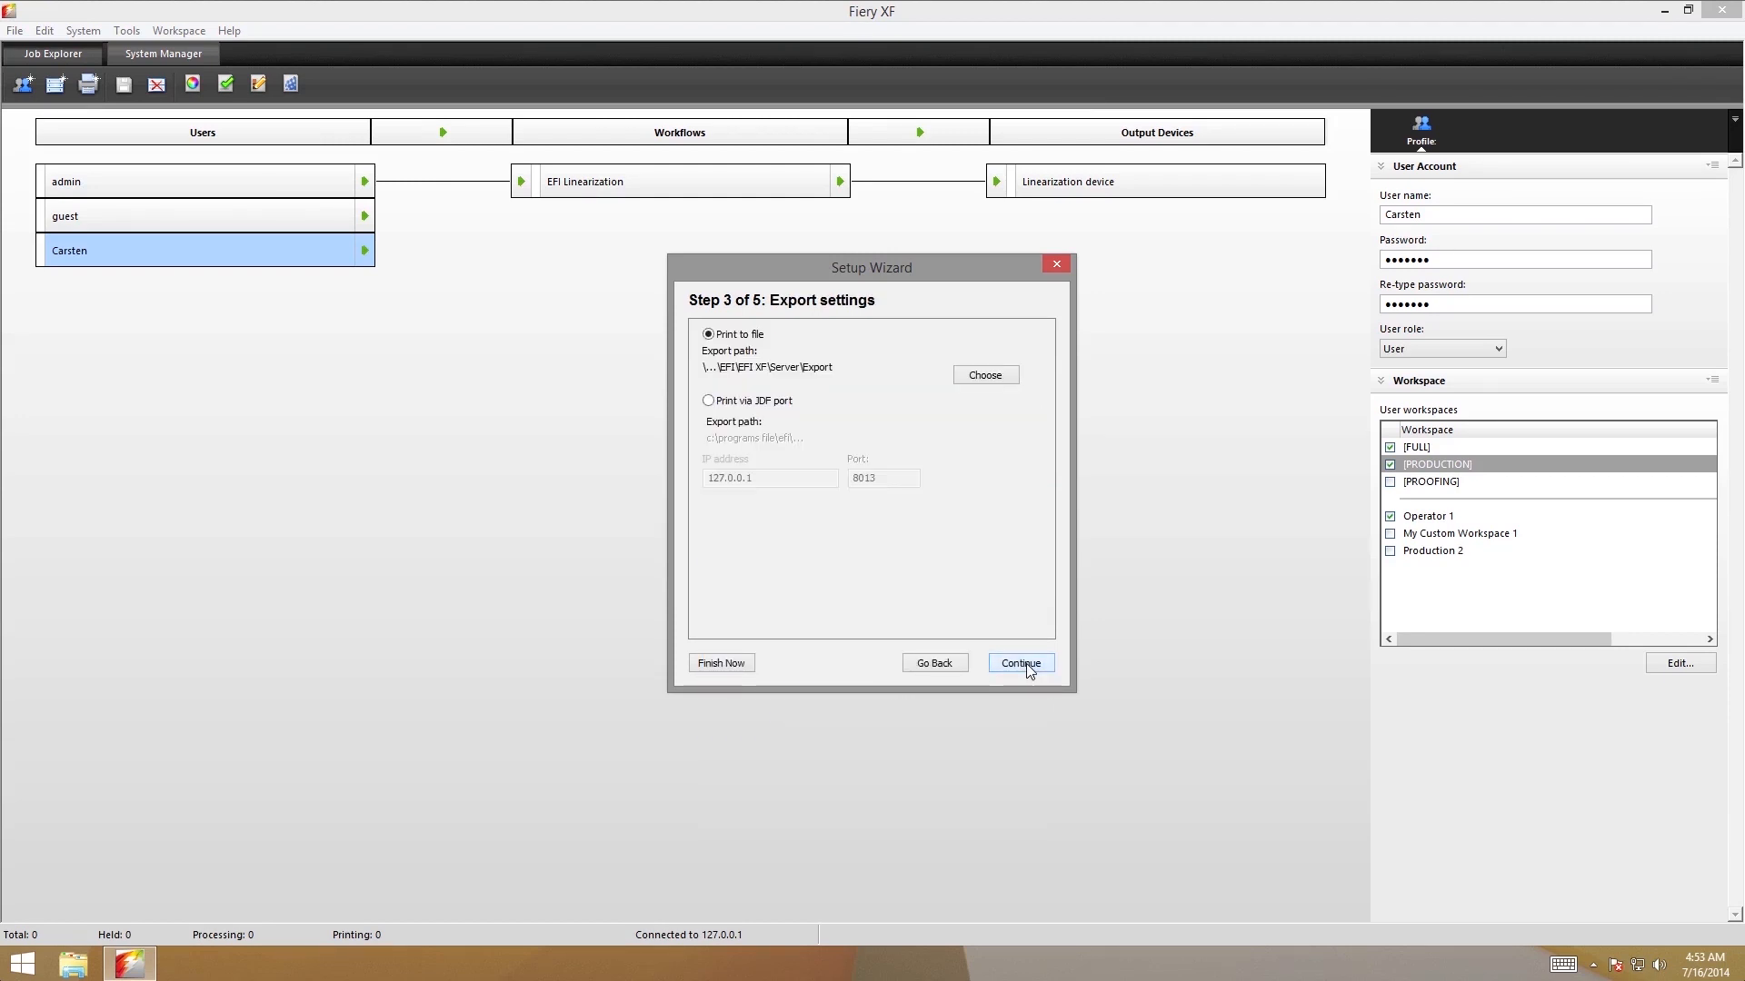
pyautogui.click(1021, 664)
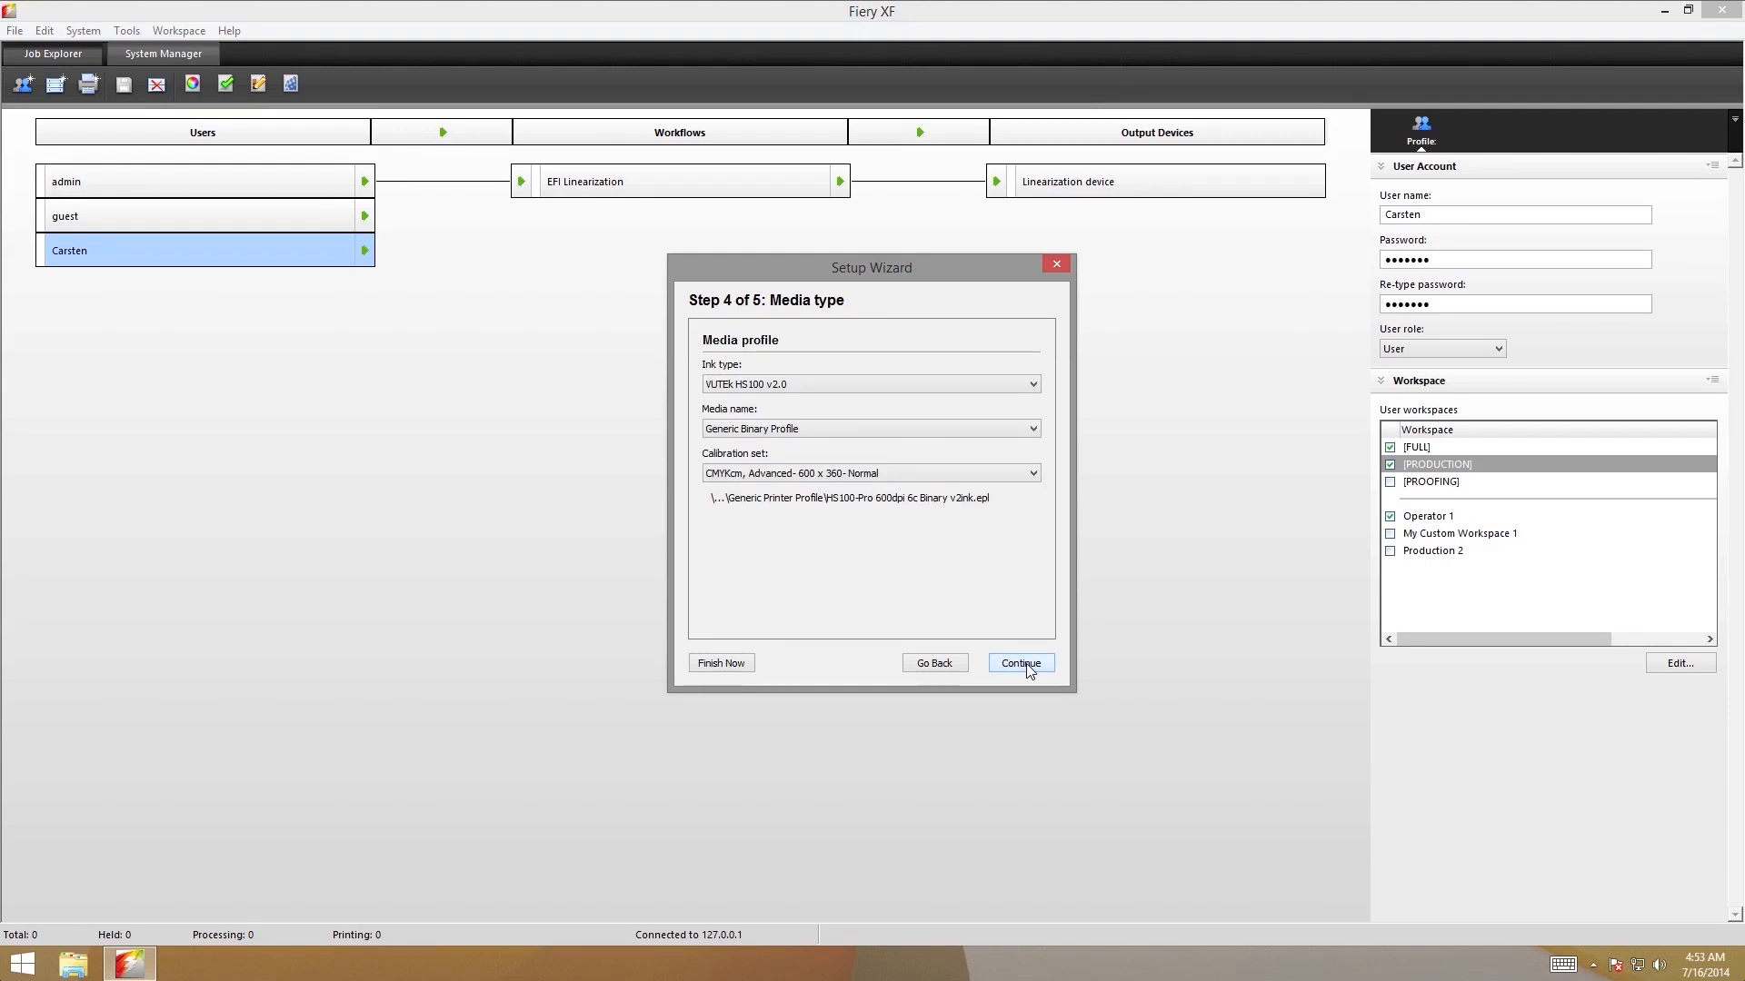
pyautogui.click(1021, 664)
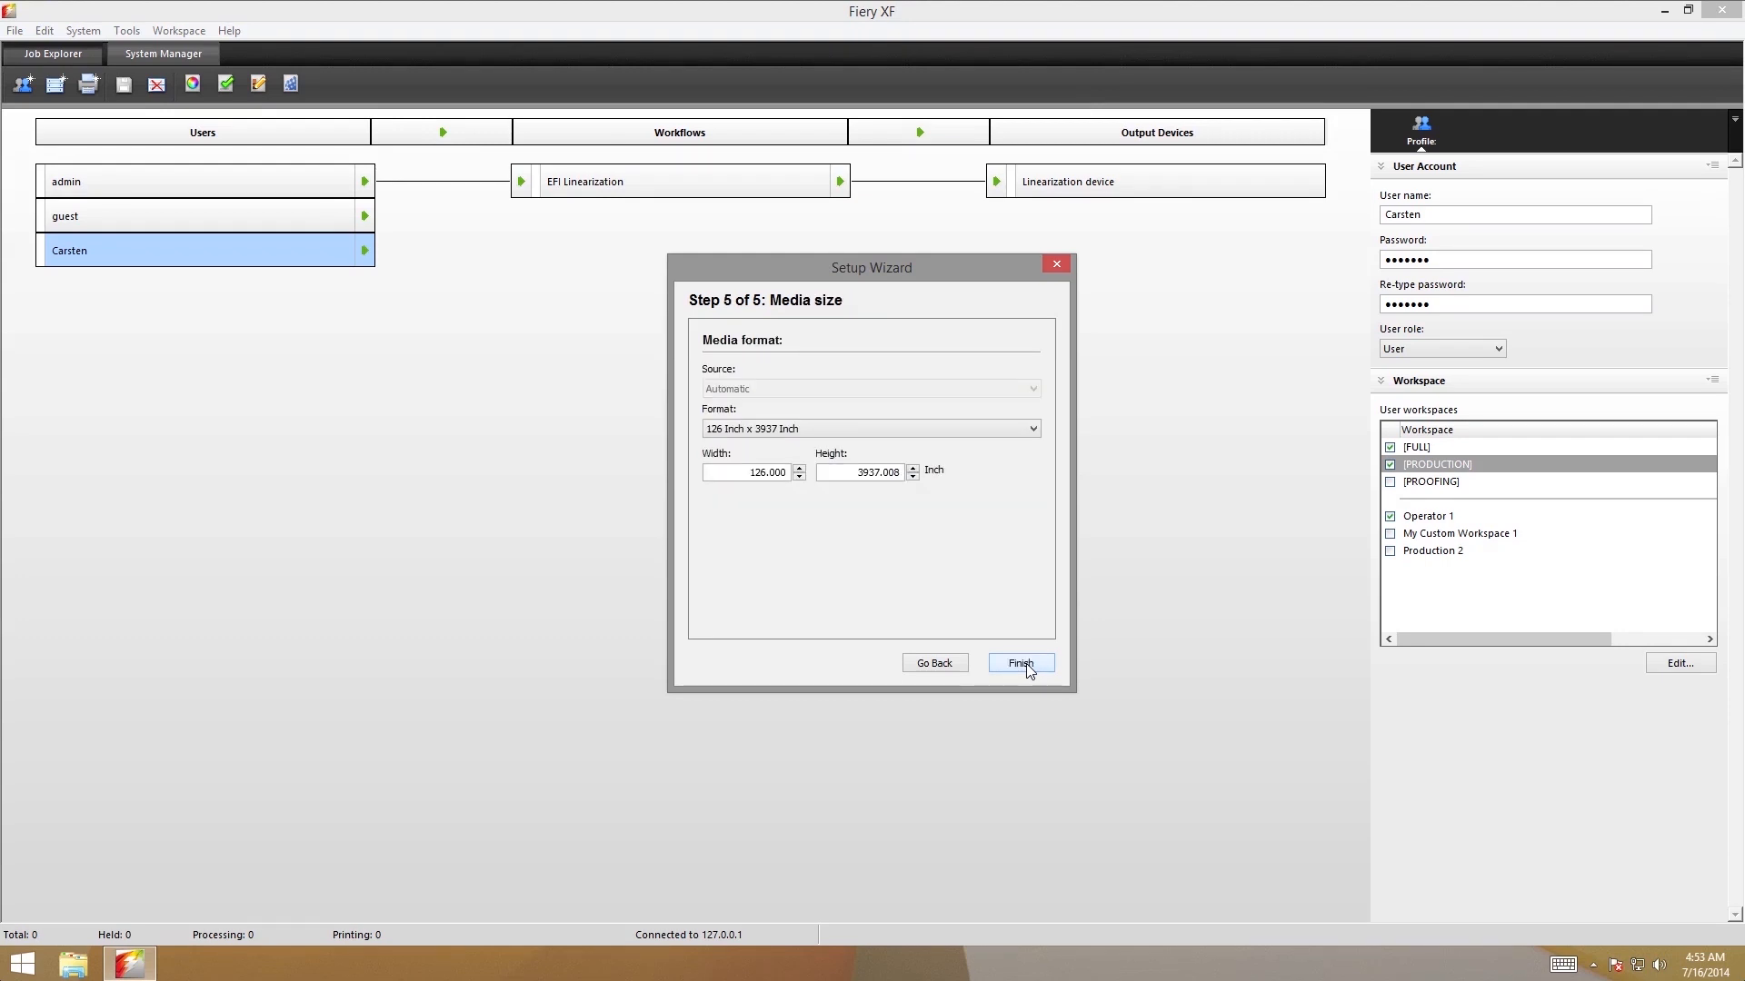
pyautogui.click(1021, 664)
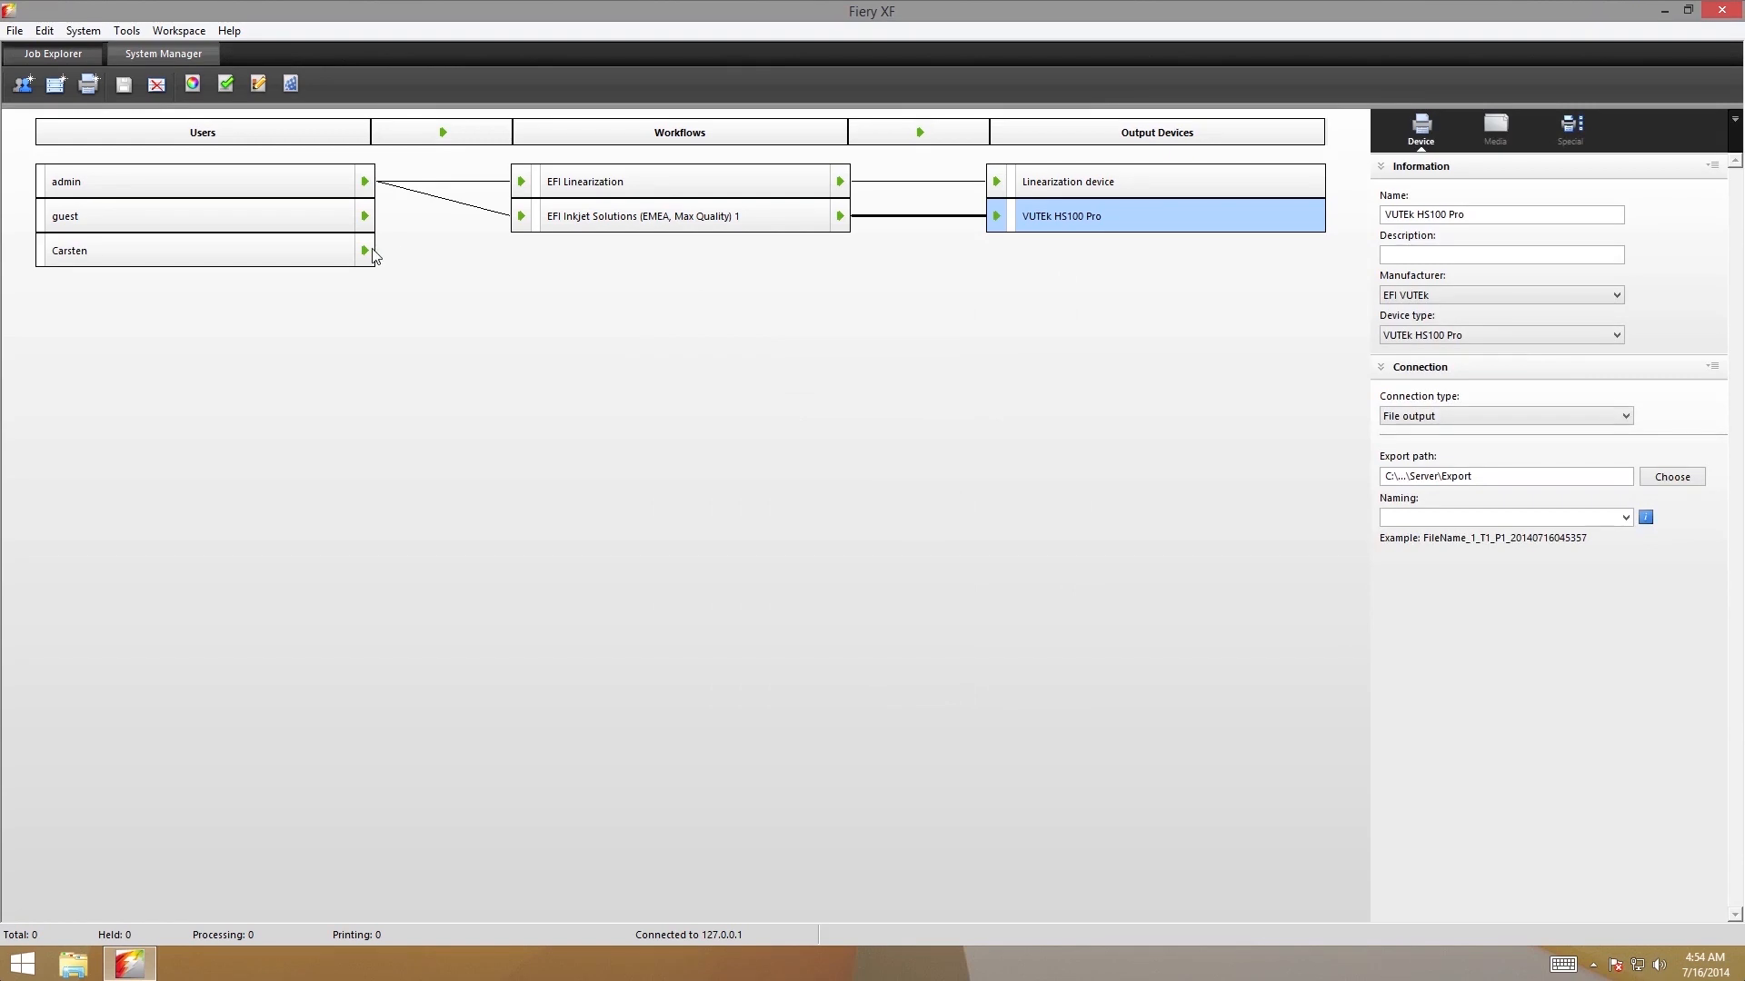
# Step: Connect the new user and guest to the EFI Inkjet Solutions workflow, then open Job Explorer
pyautogui.moveTo(364, 251); pyautogui.dragTo(520, 216)
pyautogui.moveTo(363, 216); pyautogui.dragTo(525, 218)
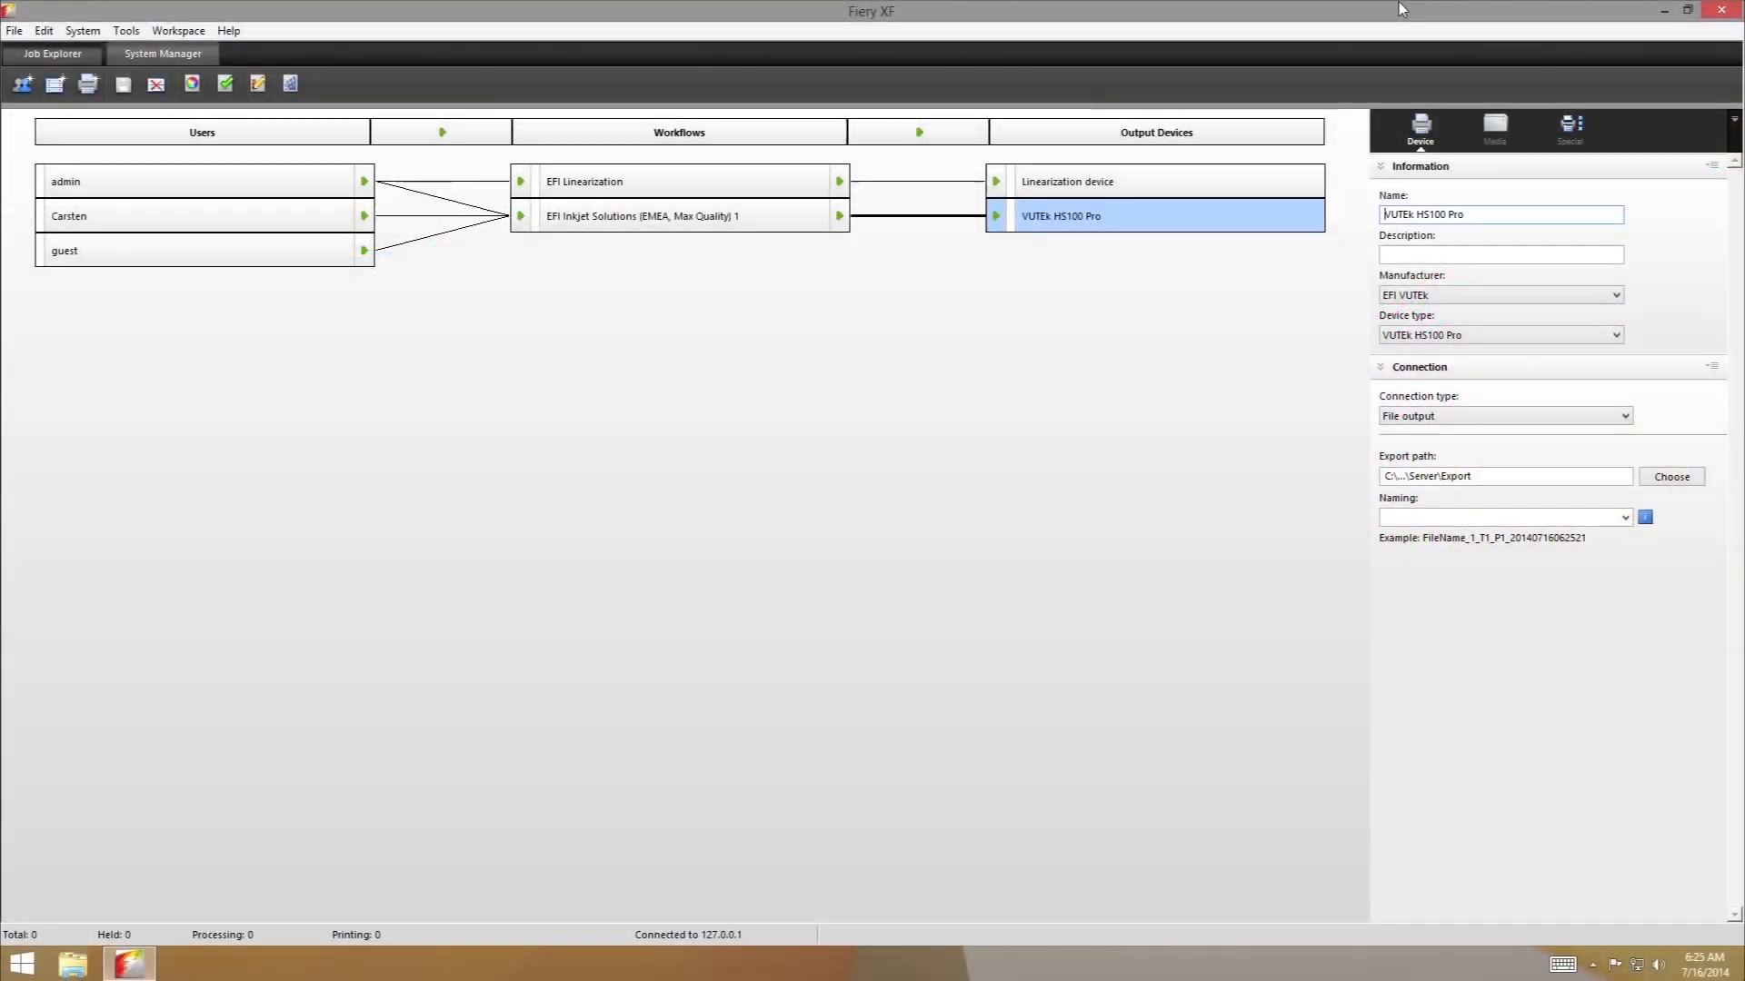
pyautogui.click(46, 53)
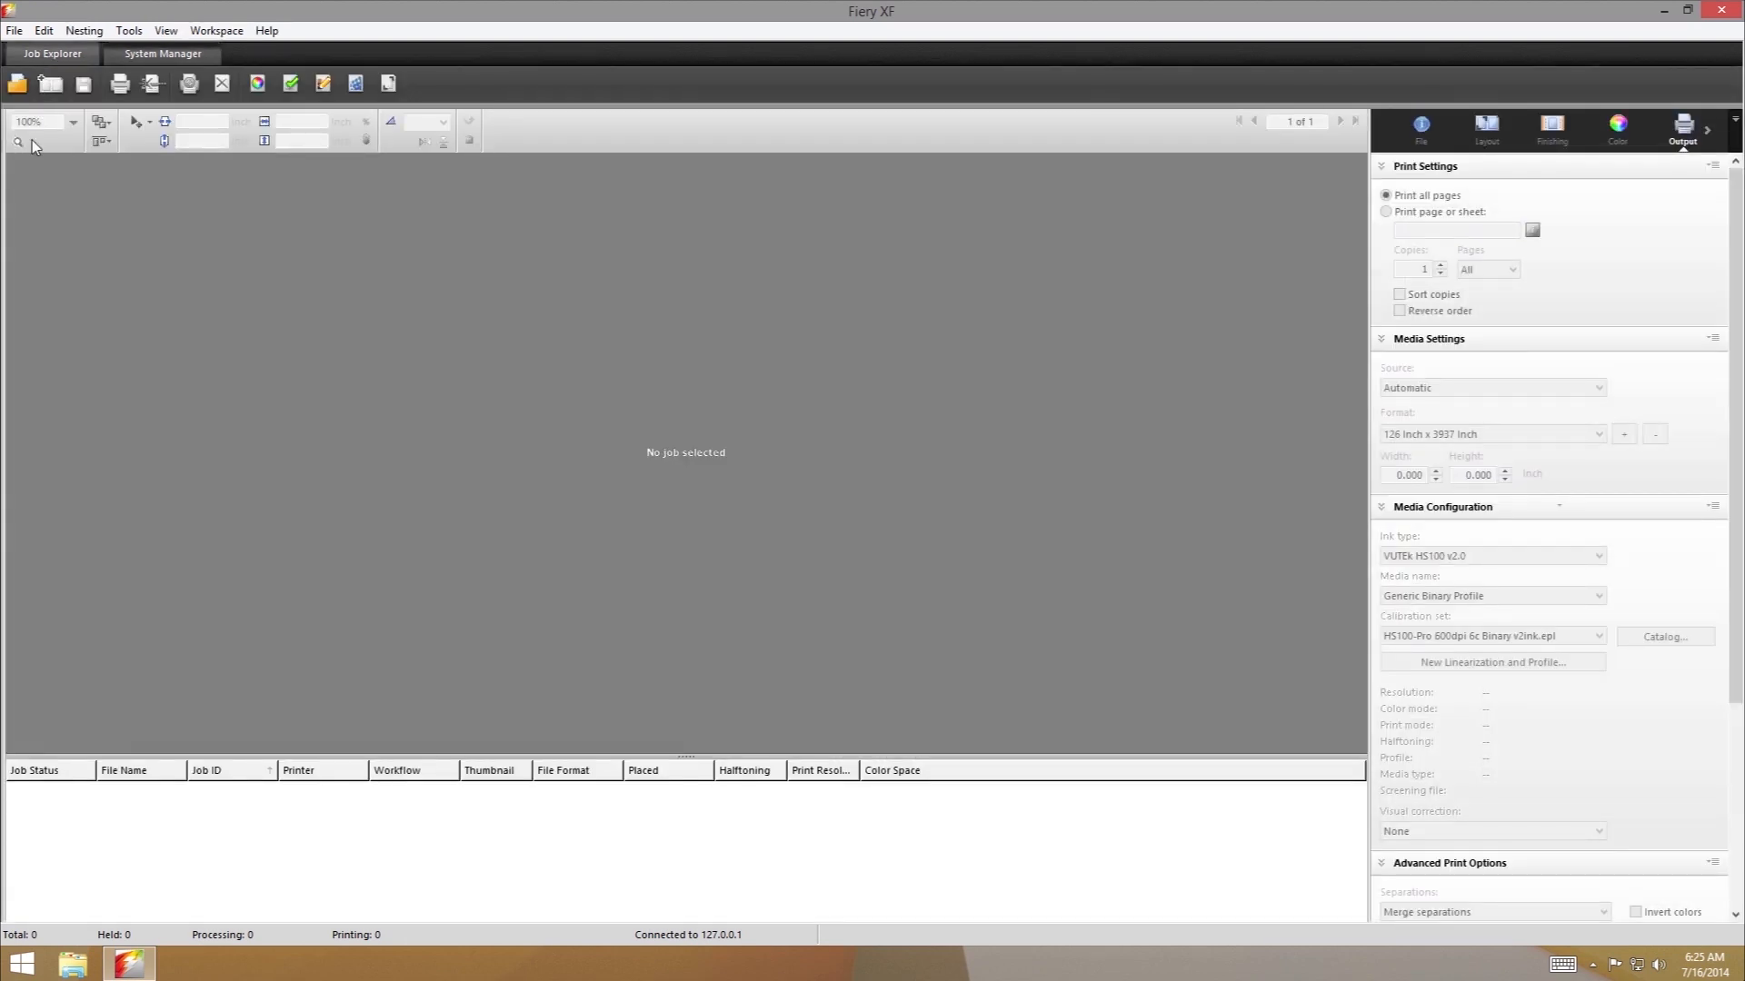
# Step: Import the Cocktail sample image into the EFI Inkjet Solutions (EMEA, Max Quality) 1 workflow with Hold Job on
pyautogui.doubleClick(3, 193)
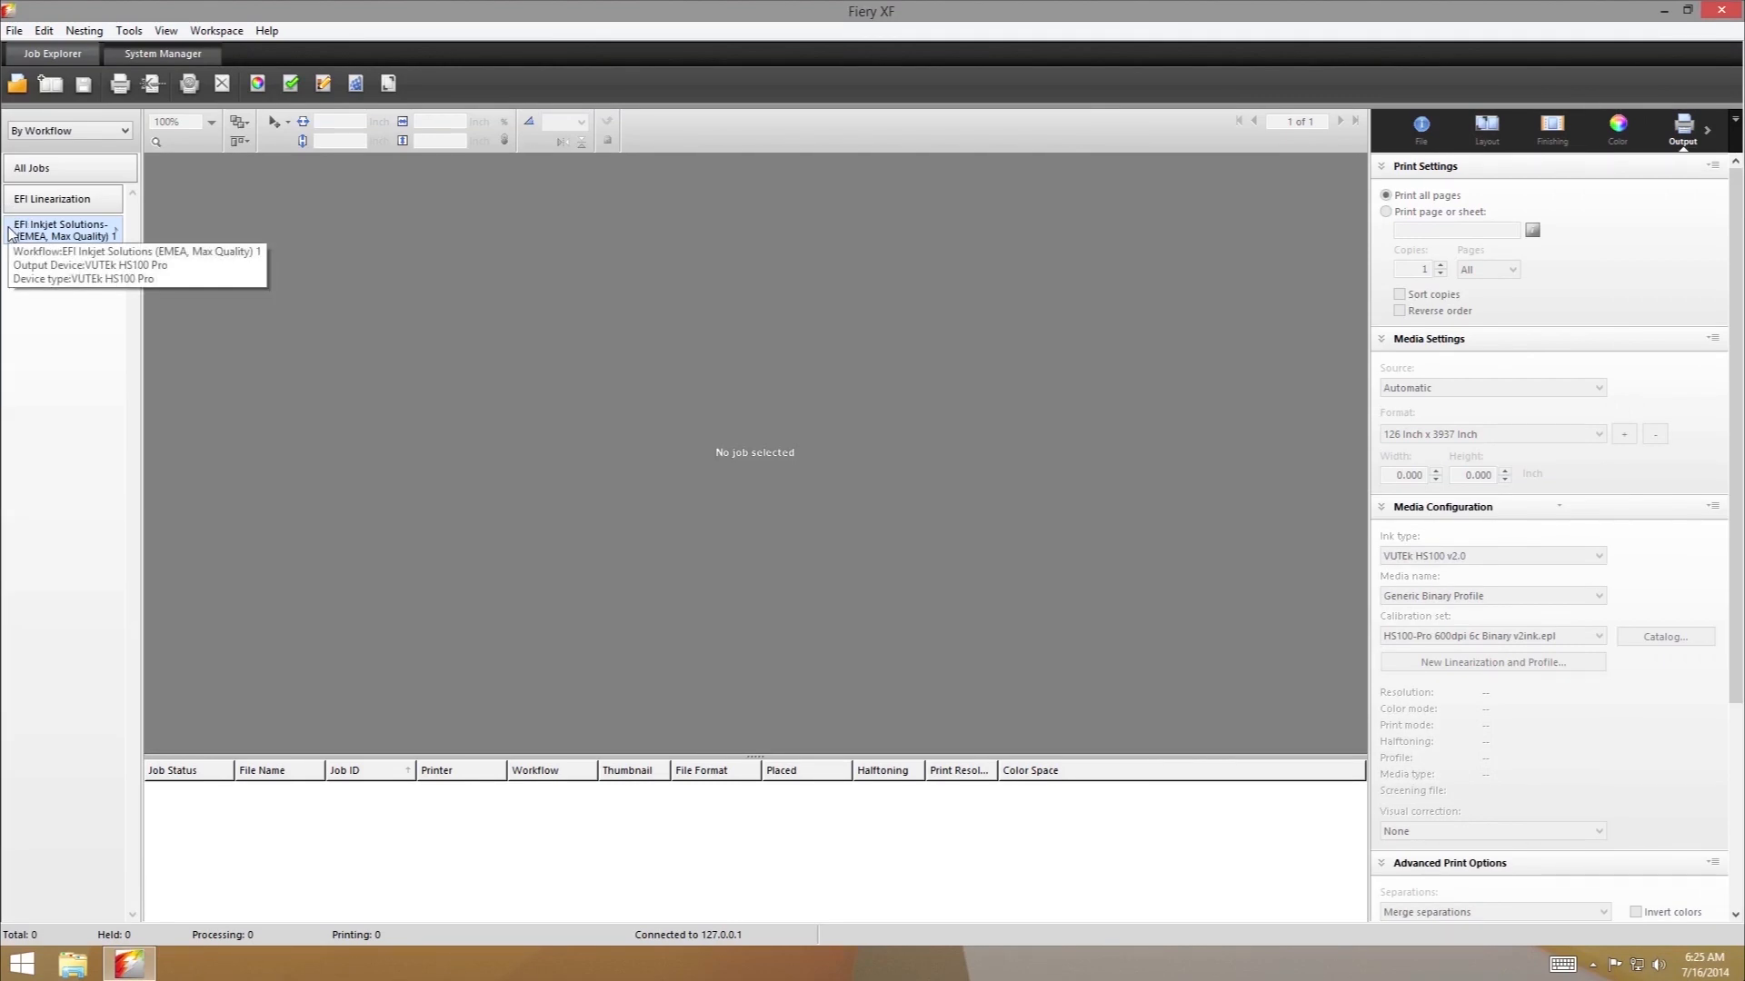
pyautogui.click(9, 232)
pyautogui.click(16, 84)
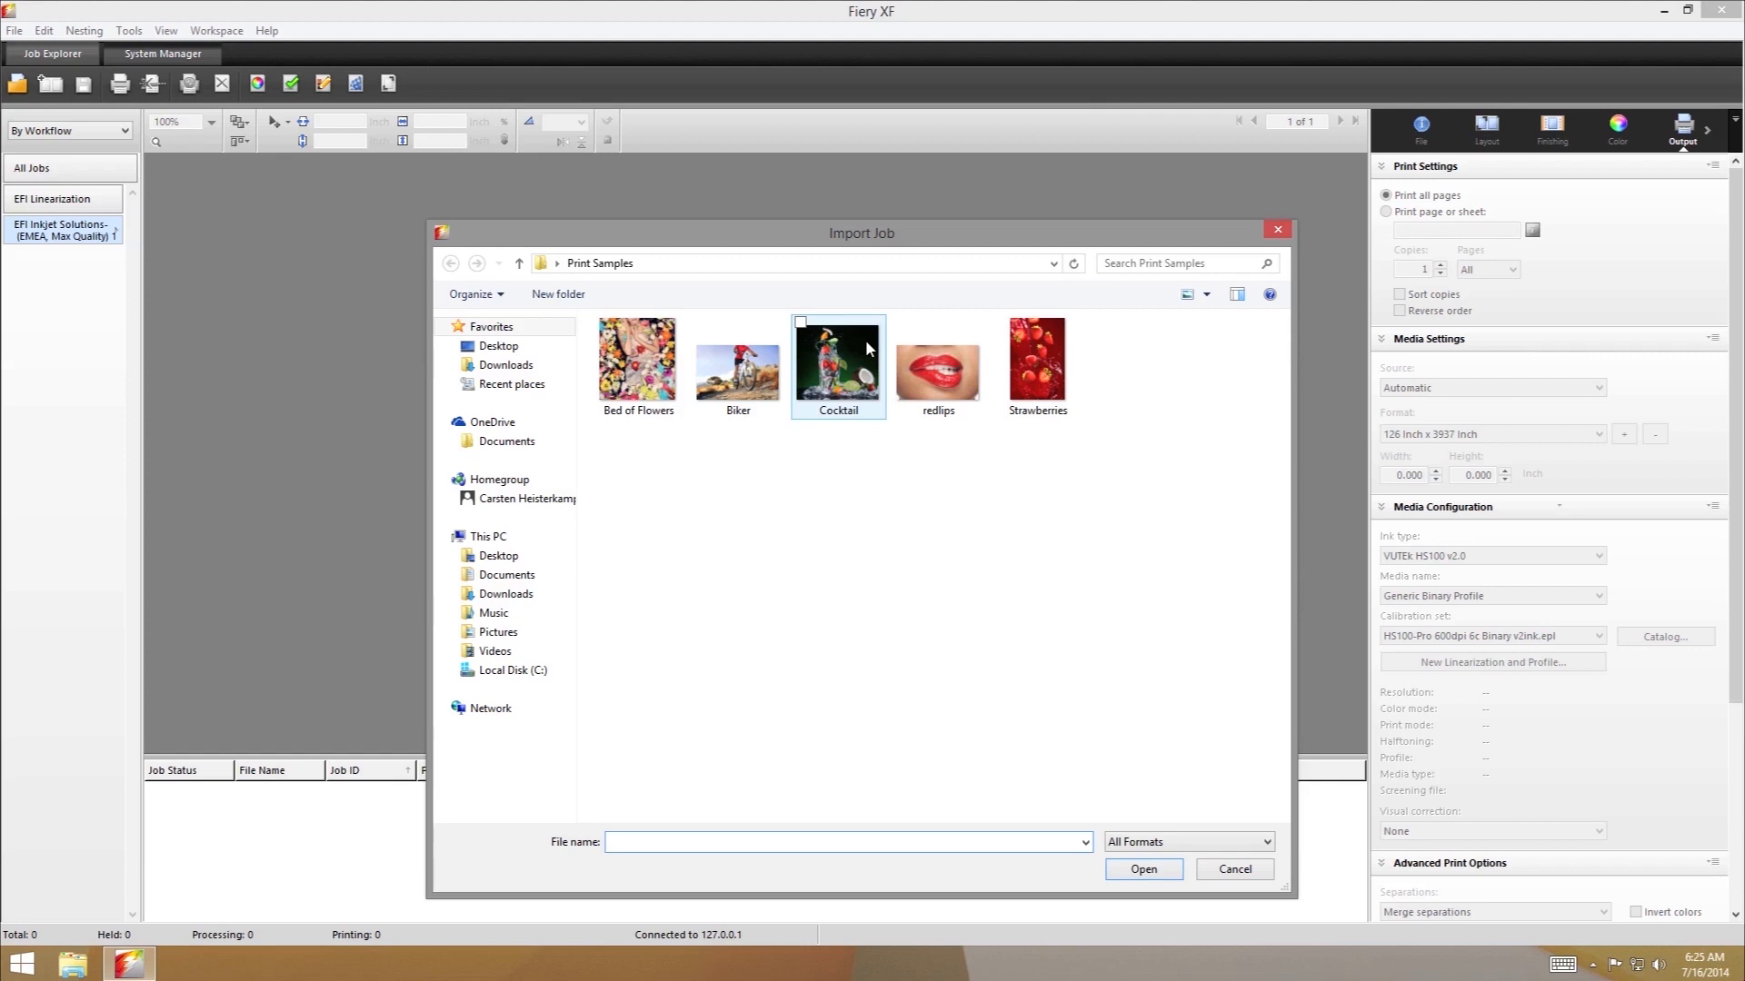
pyautogui.click(804, 325)
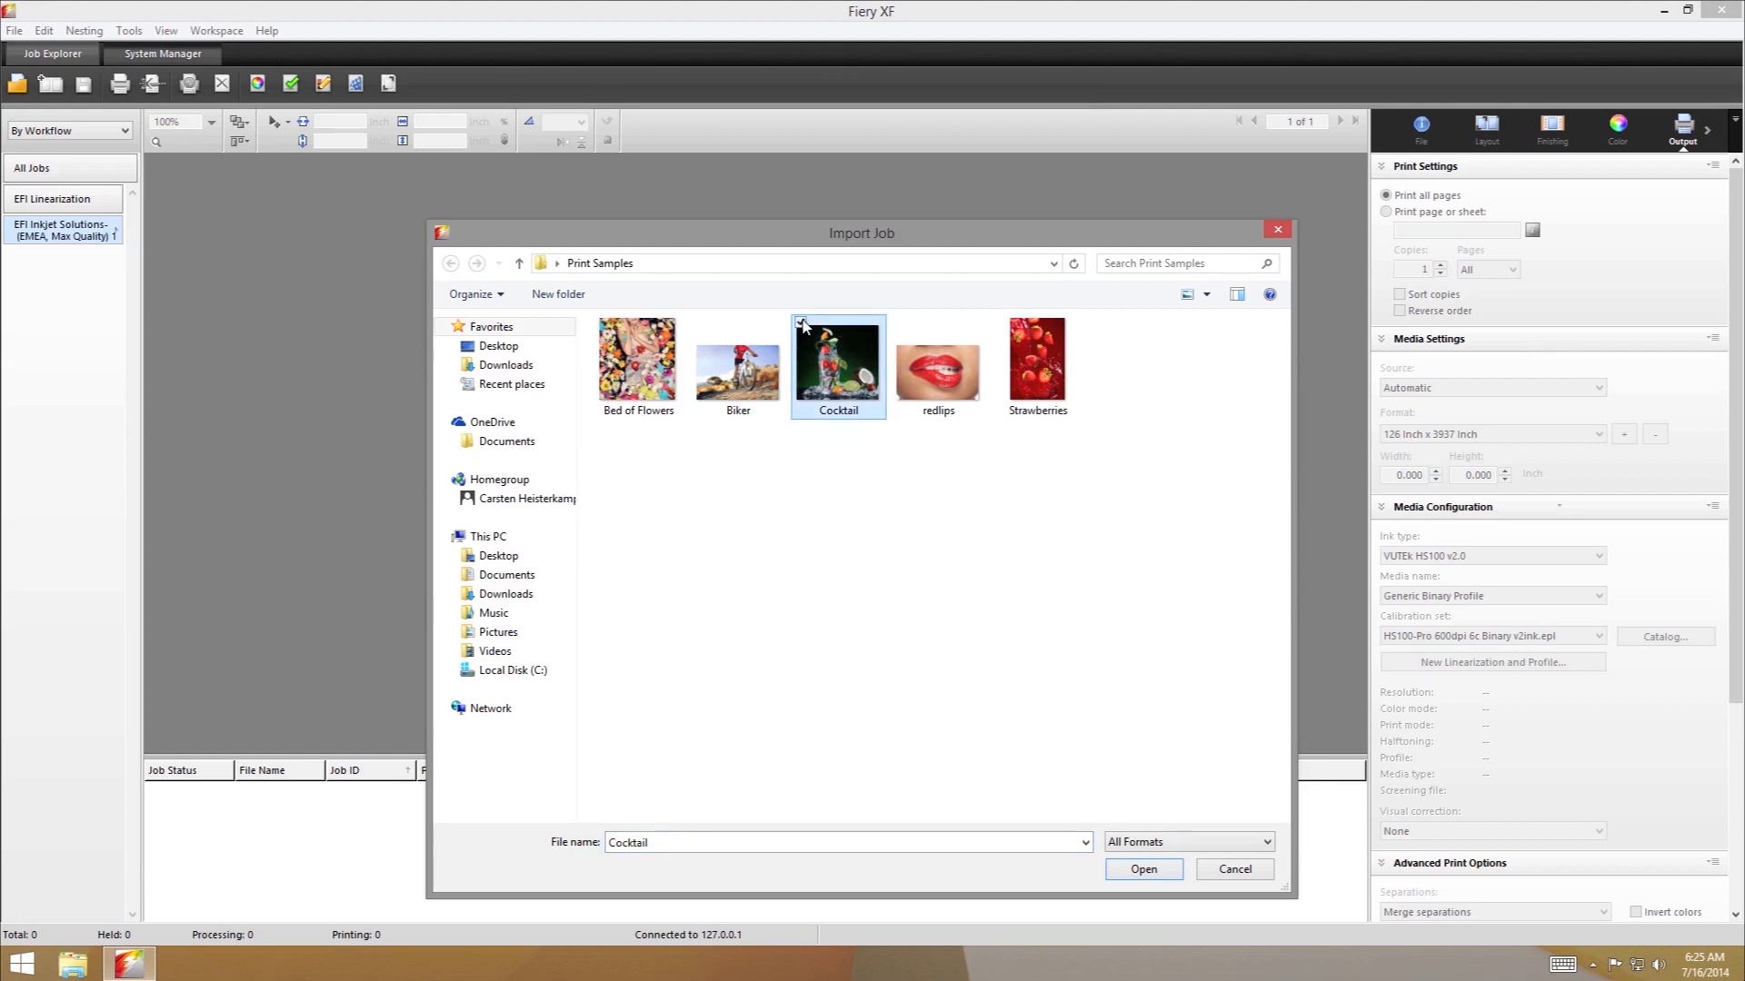
pyautogui.click(1147, 873)
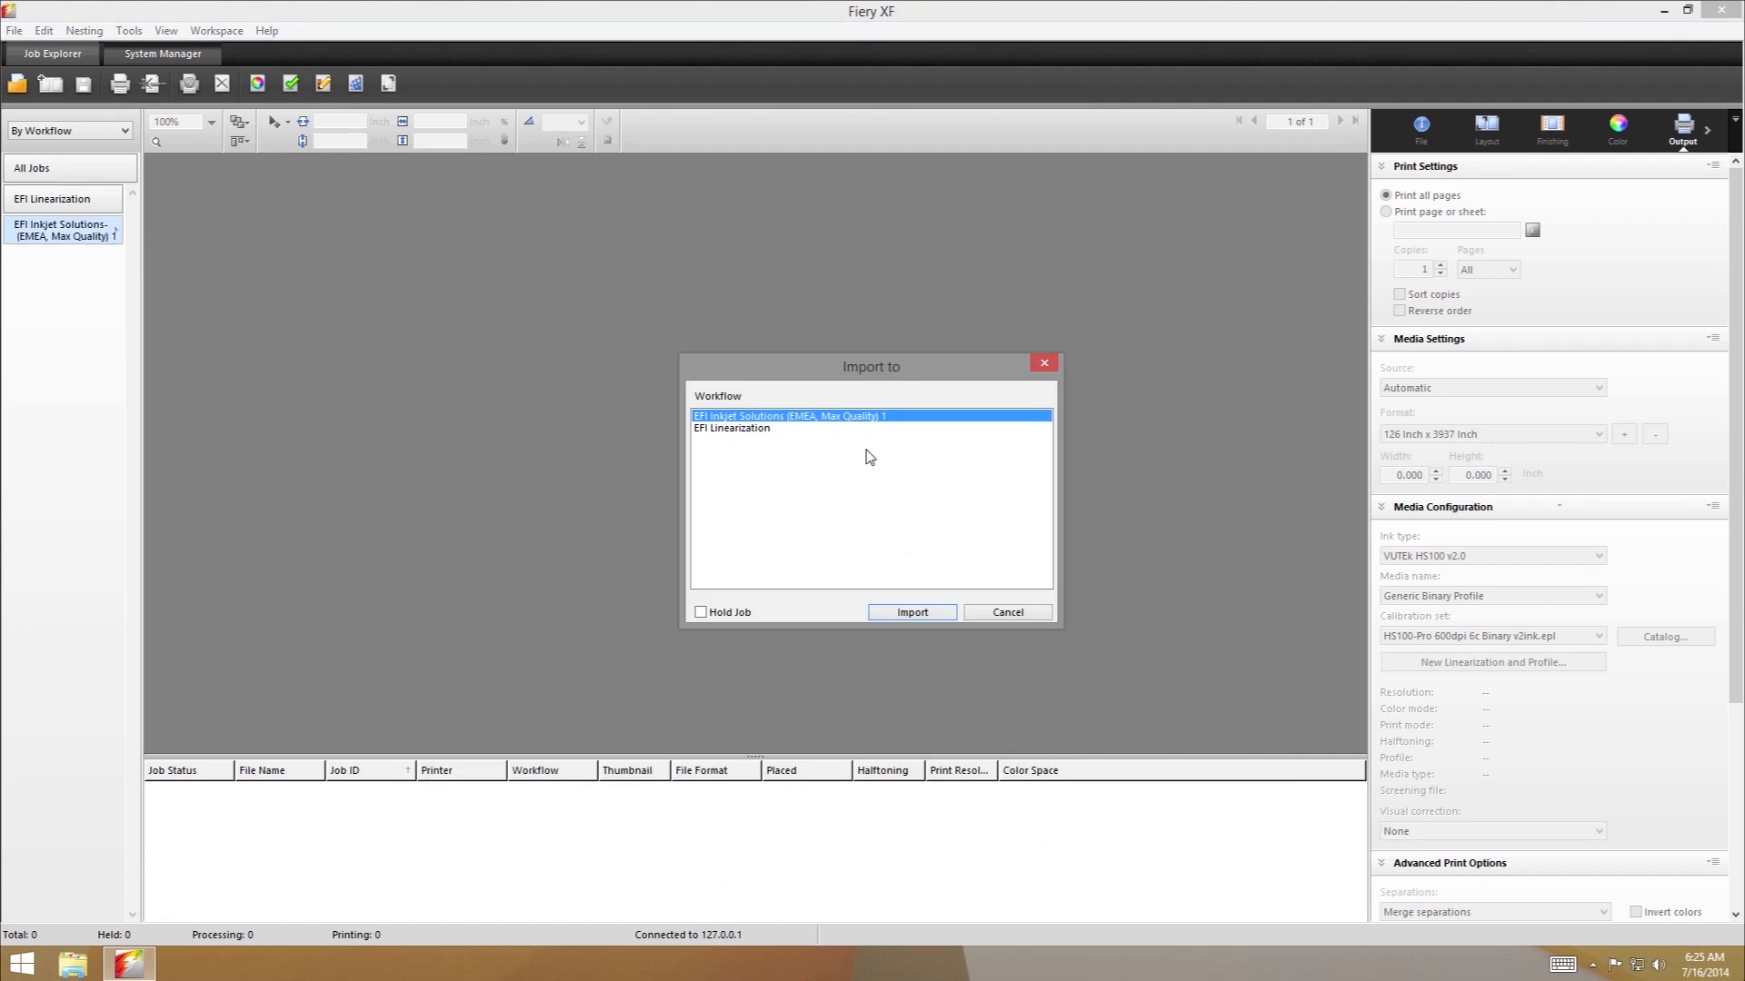
pyautogui.click(722, 614)
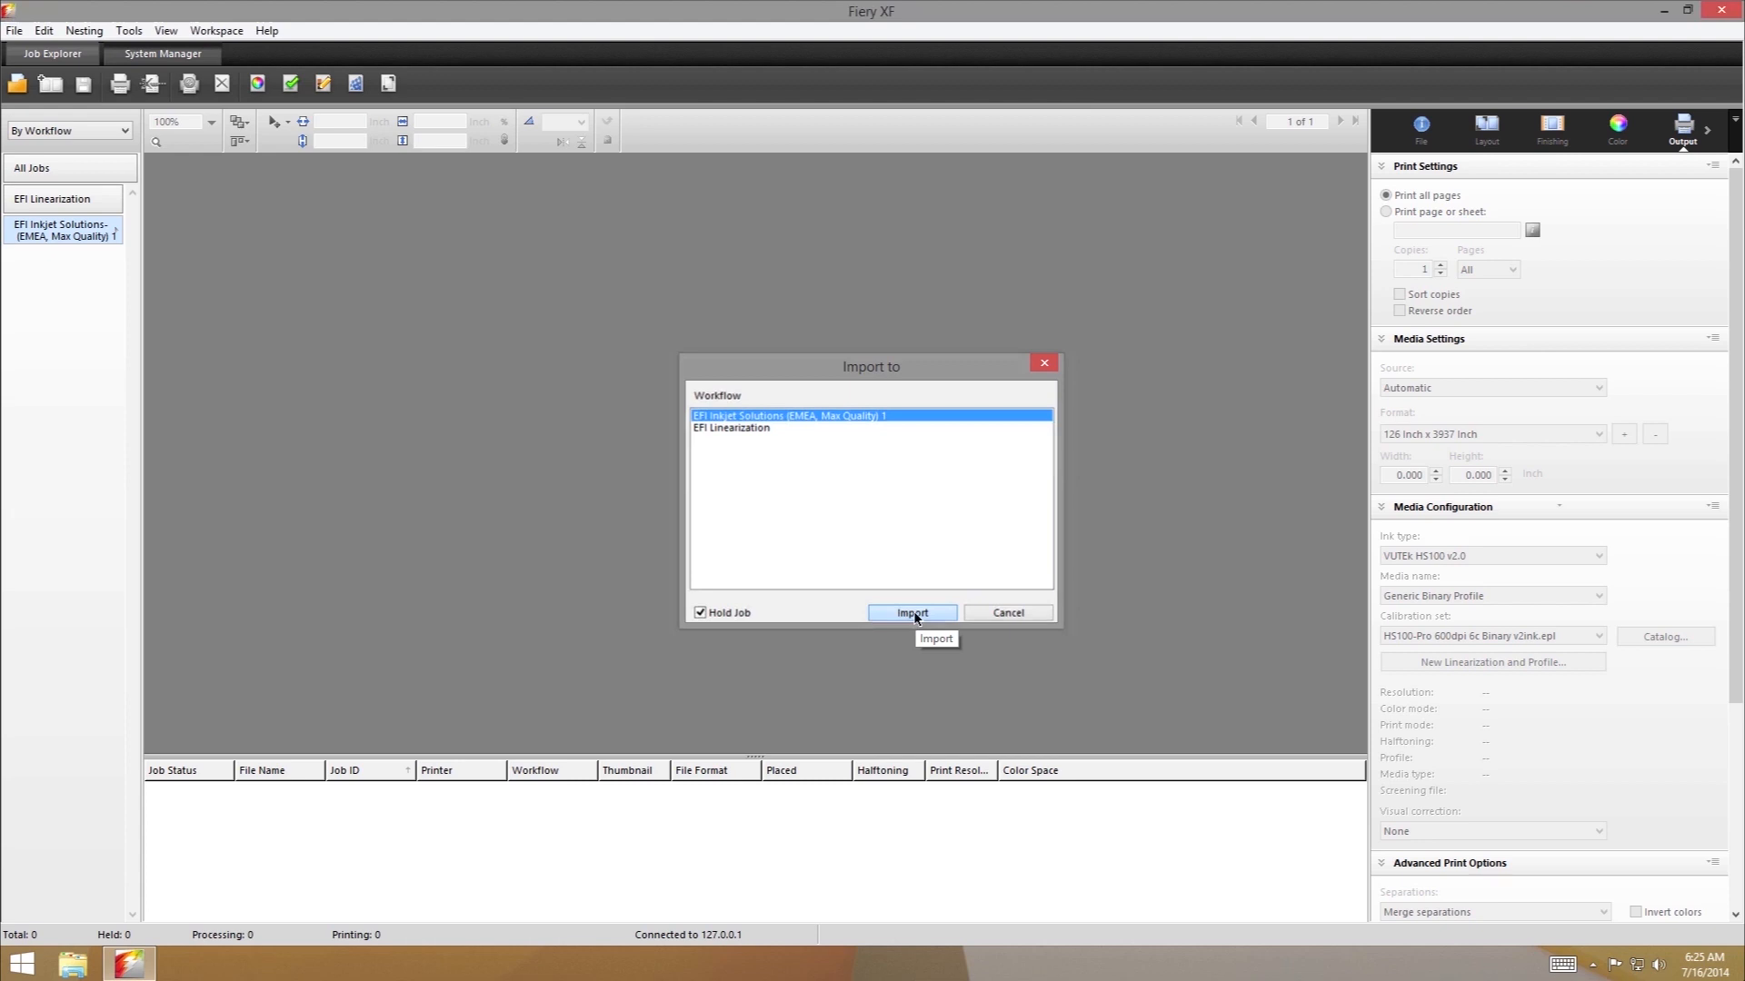
pyautogui.click(912, 614)
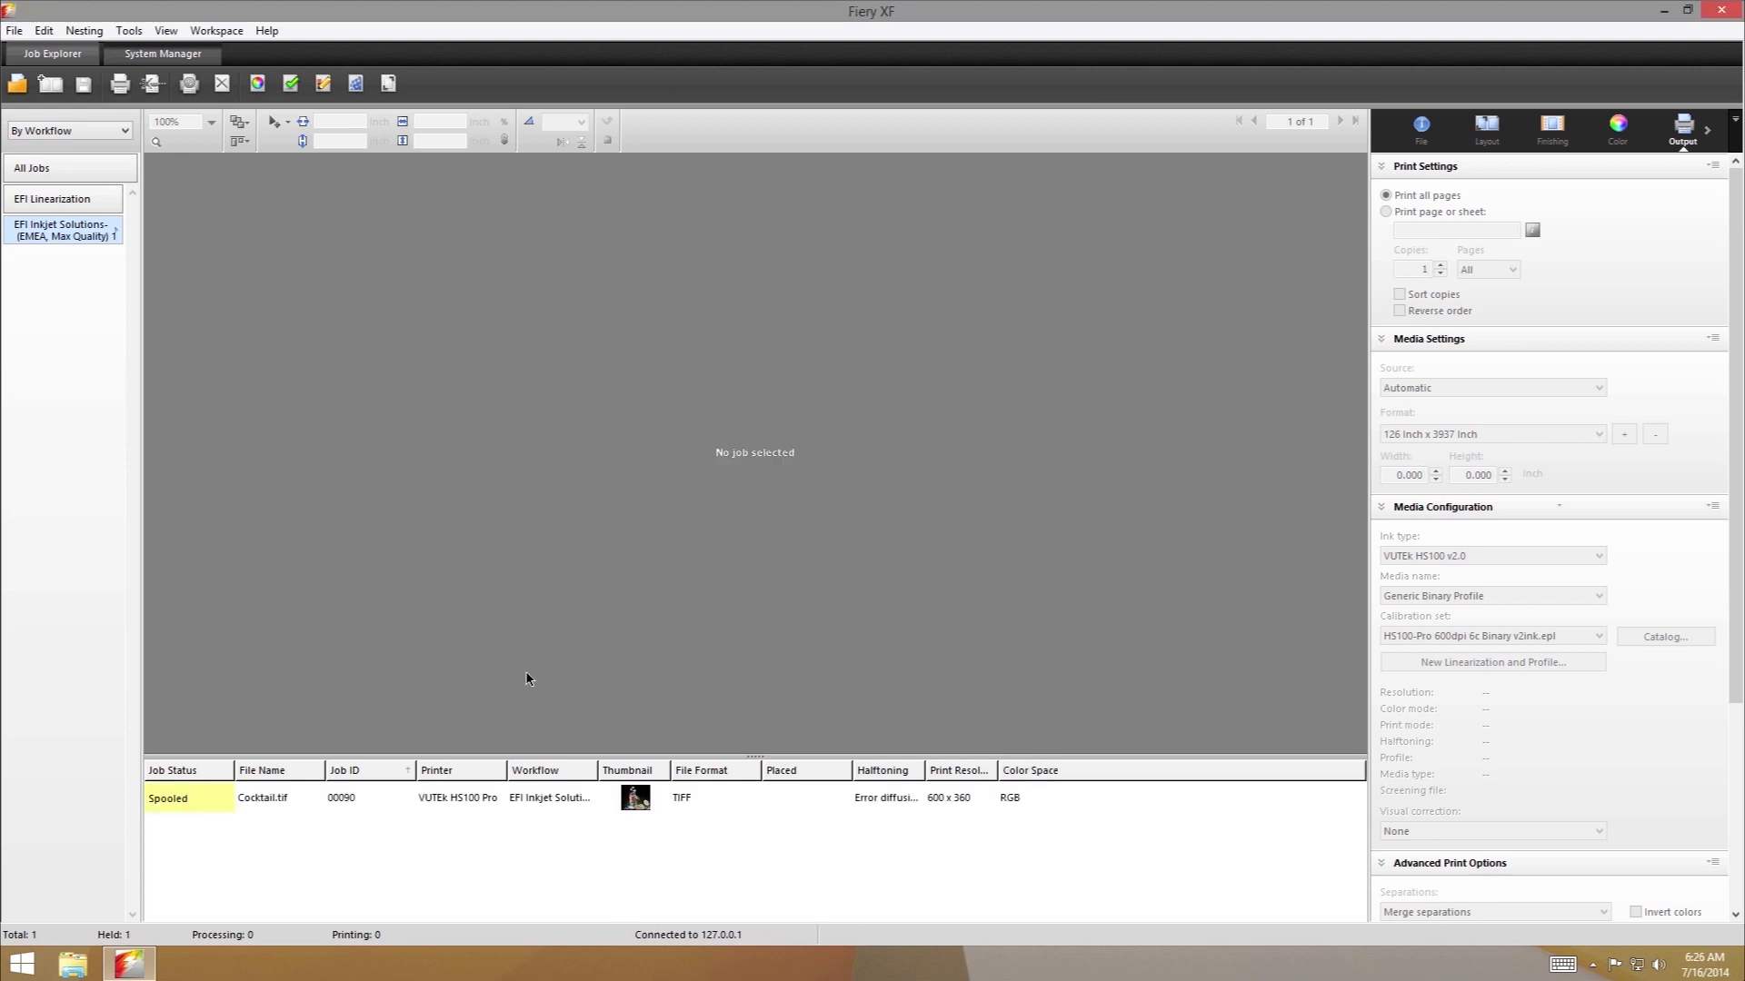
# Step: Set Cocktail.tif's page scaling to Fit to width of the 126-inch sheet, save it and print it
pyautogui.click(437, 799)
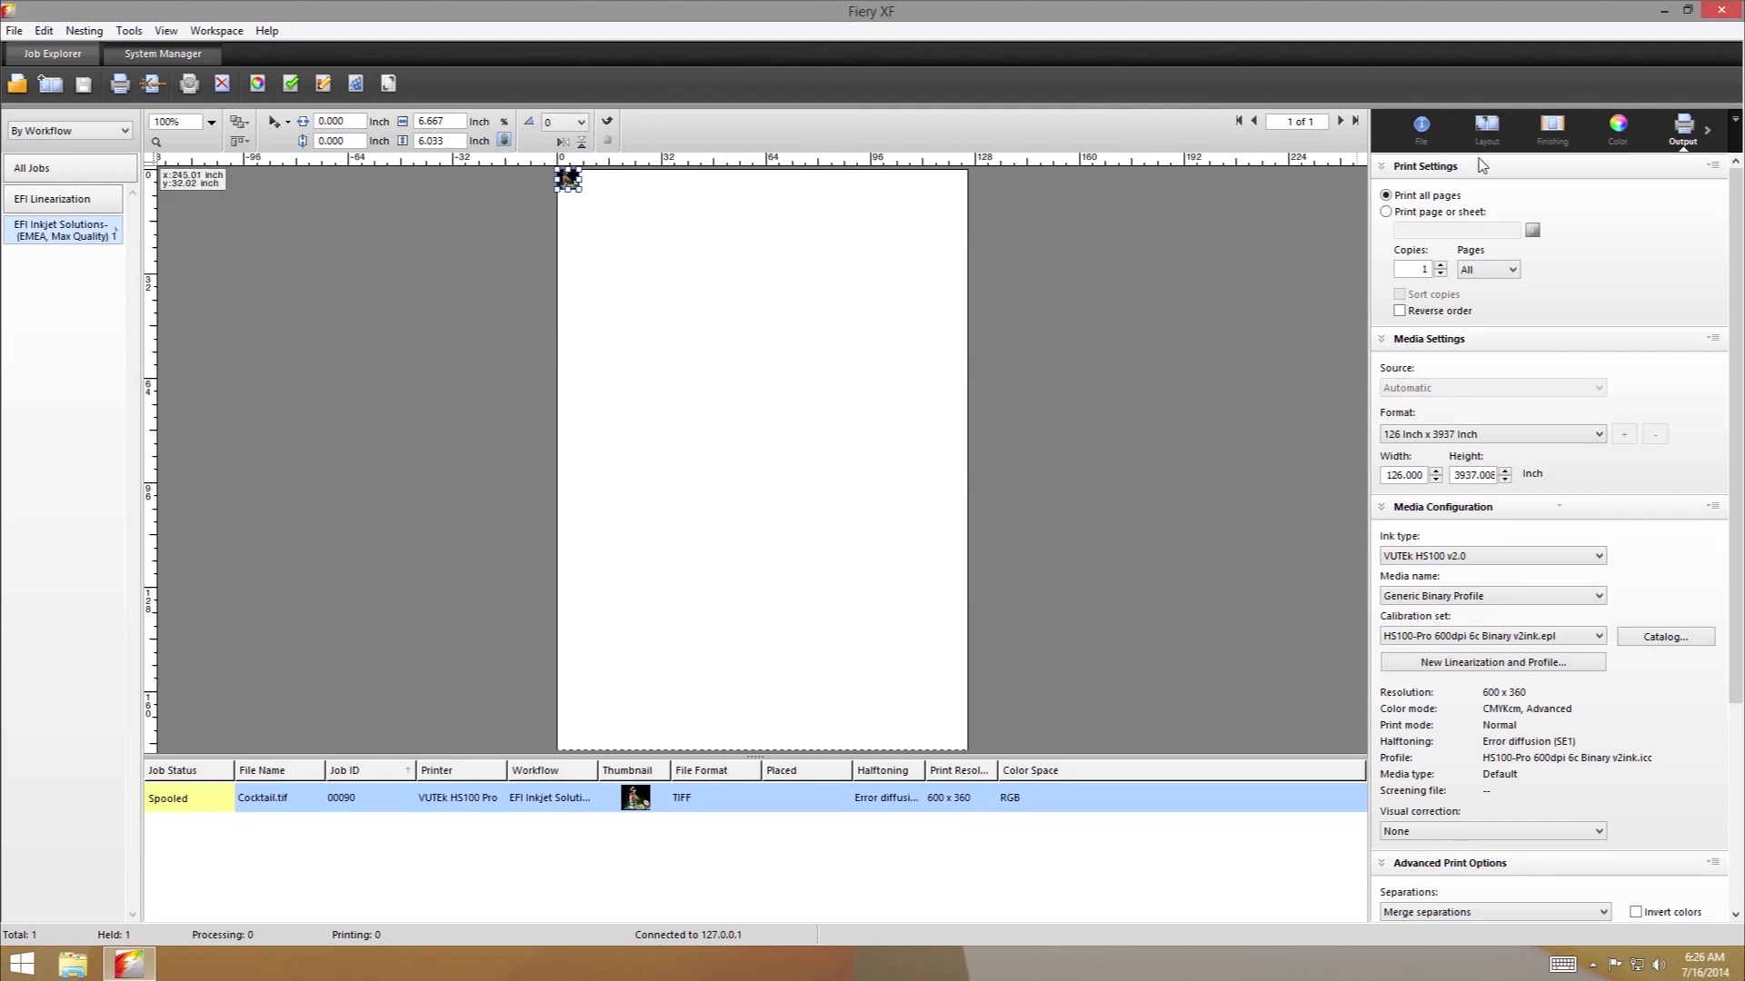
pyautogui.click(1484, 129)
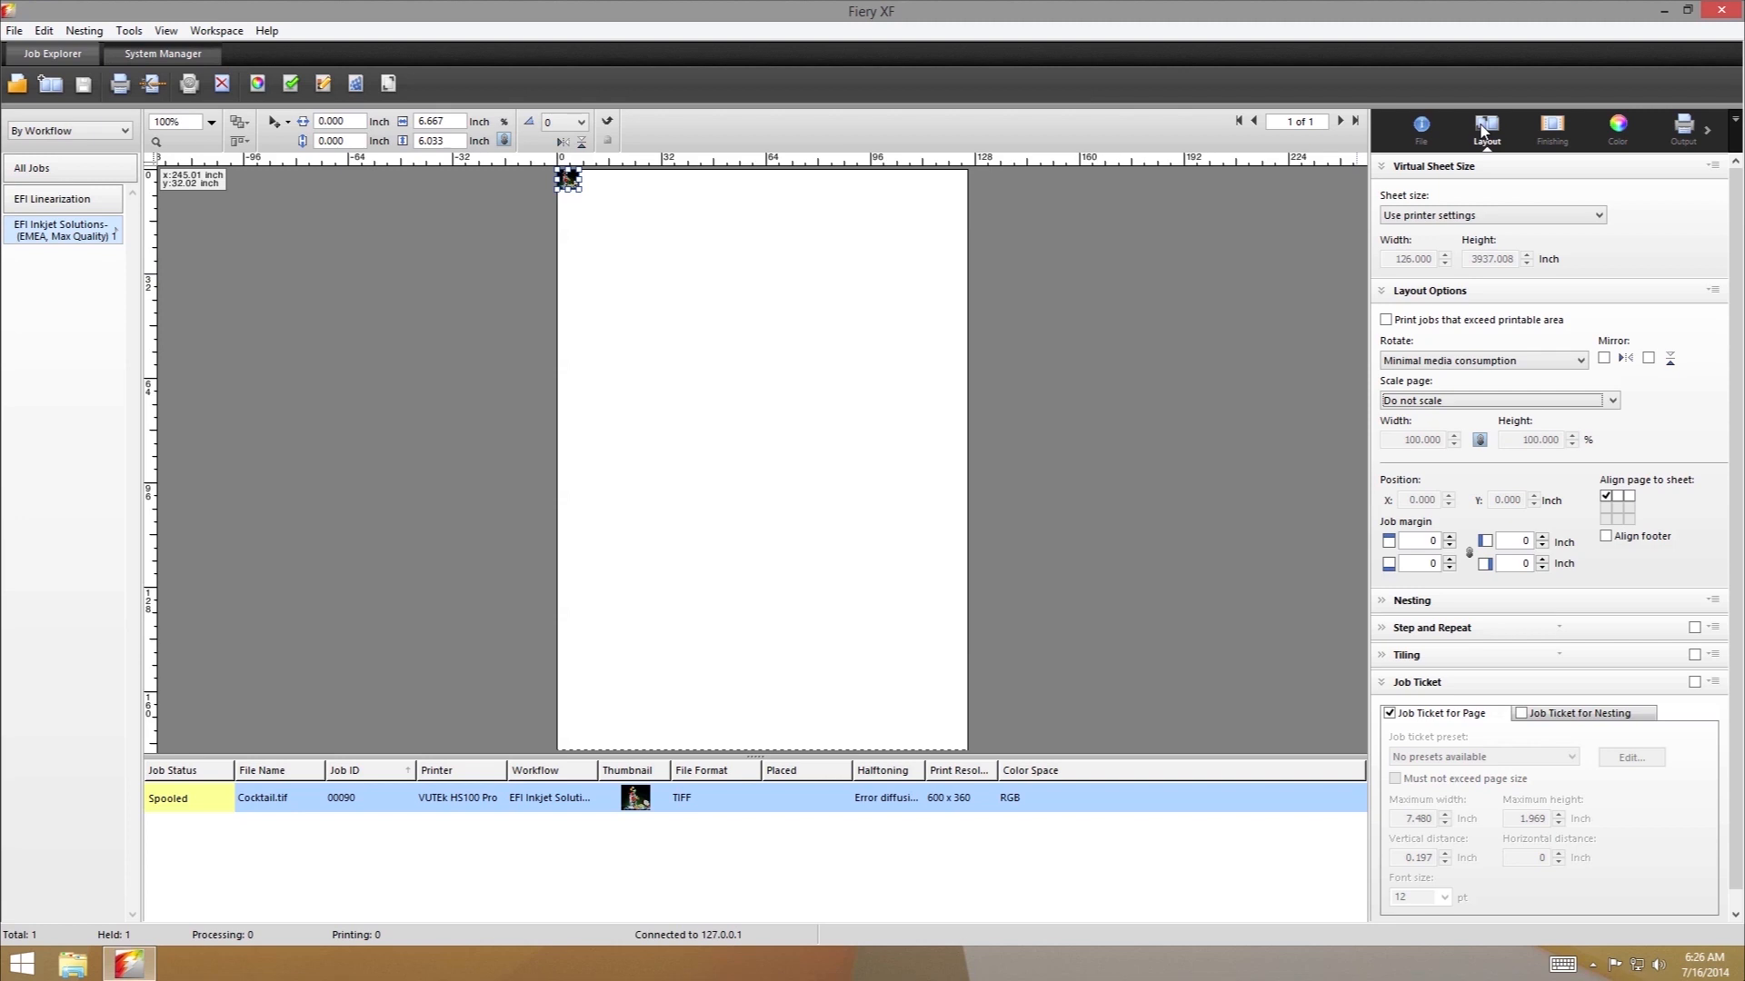
pyautogui.click(1439, 404)
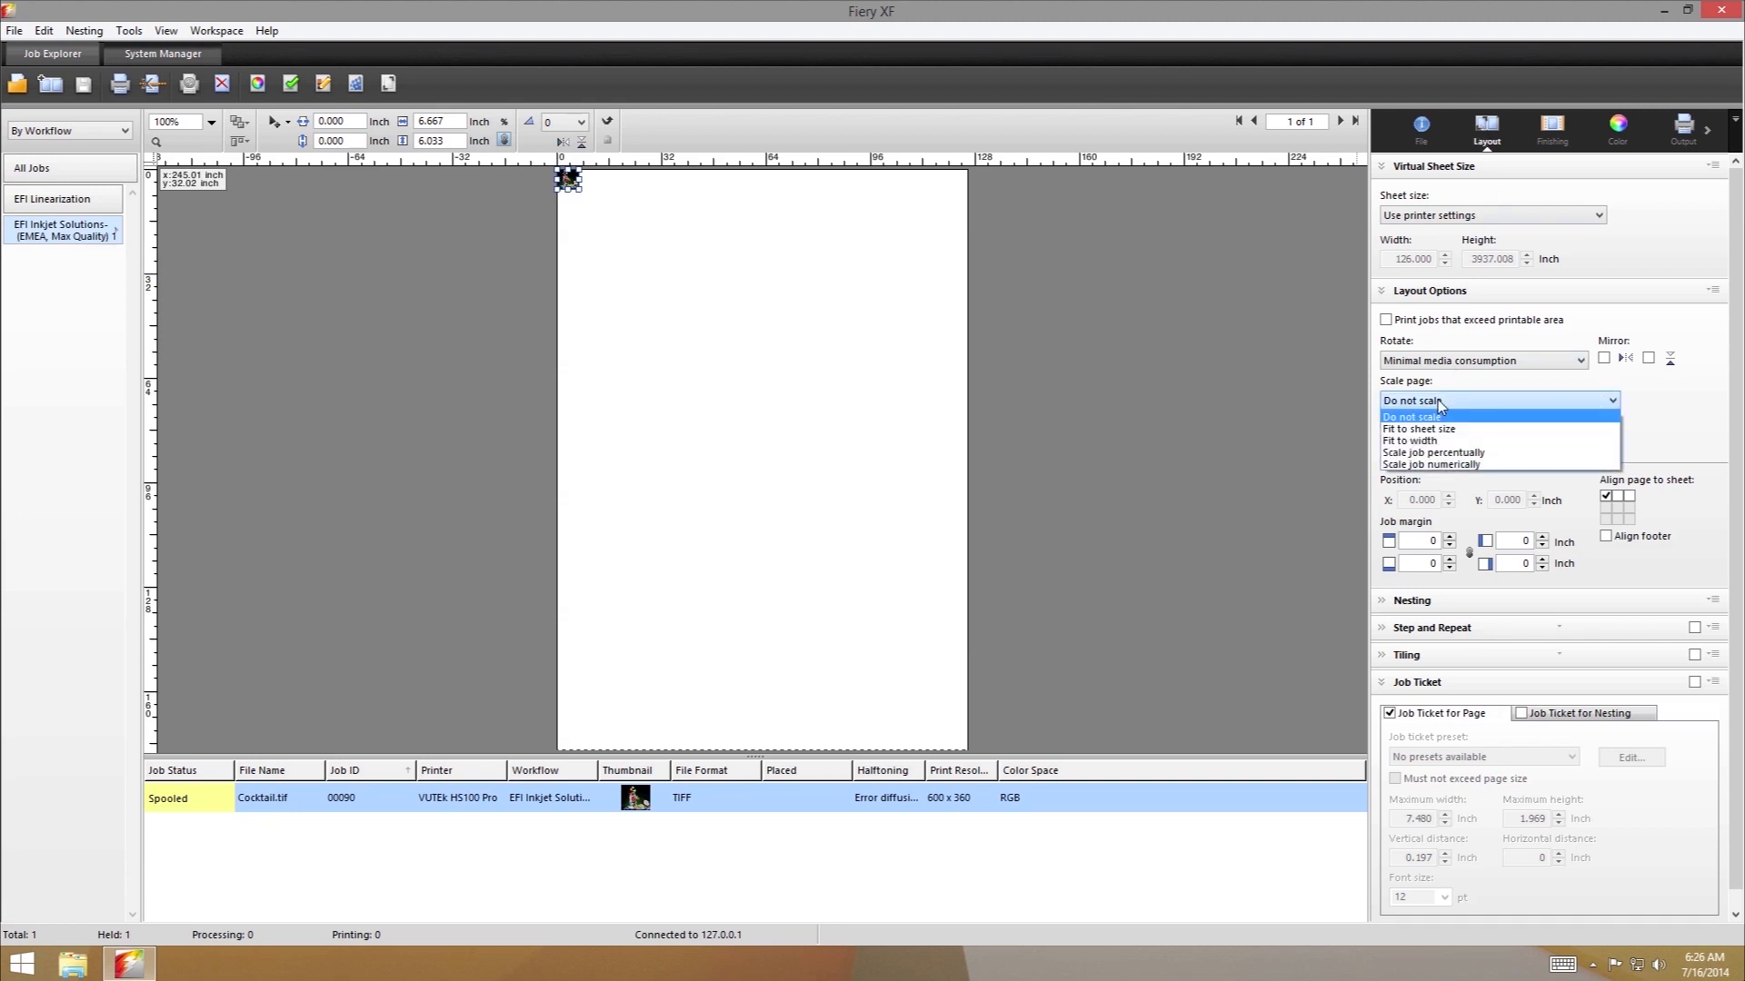
pyautogui.click(1443, 442)
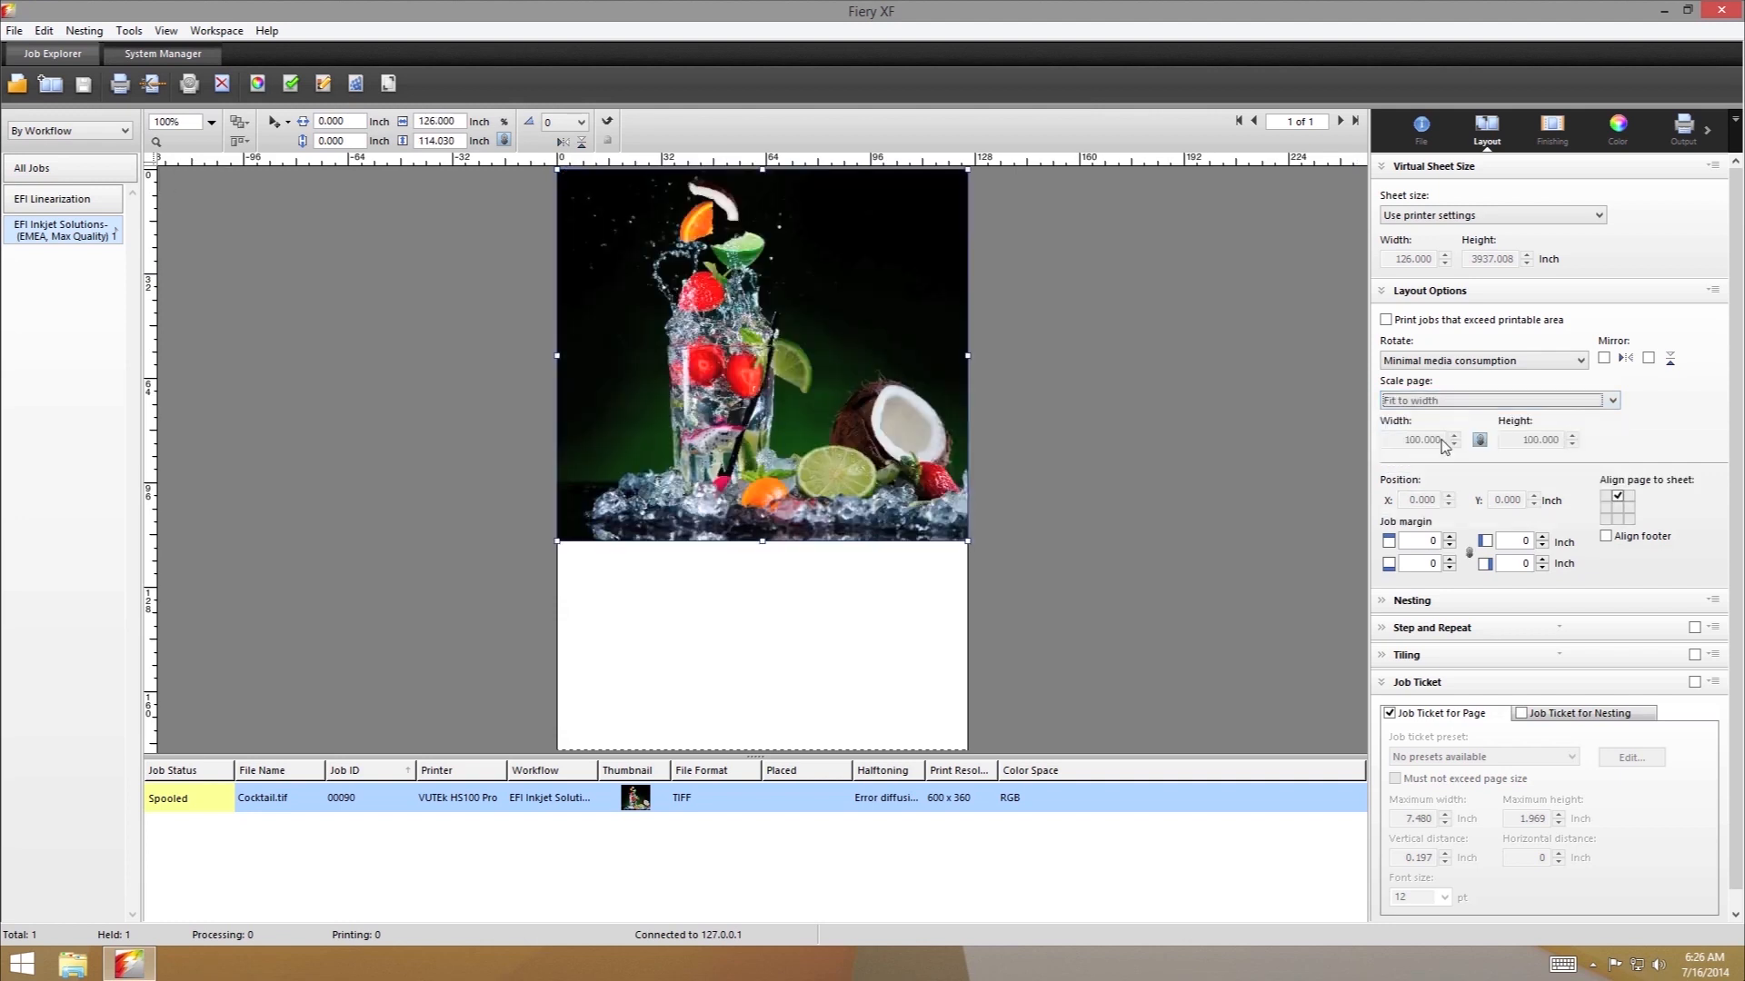
pyautogui.click(83, 85)
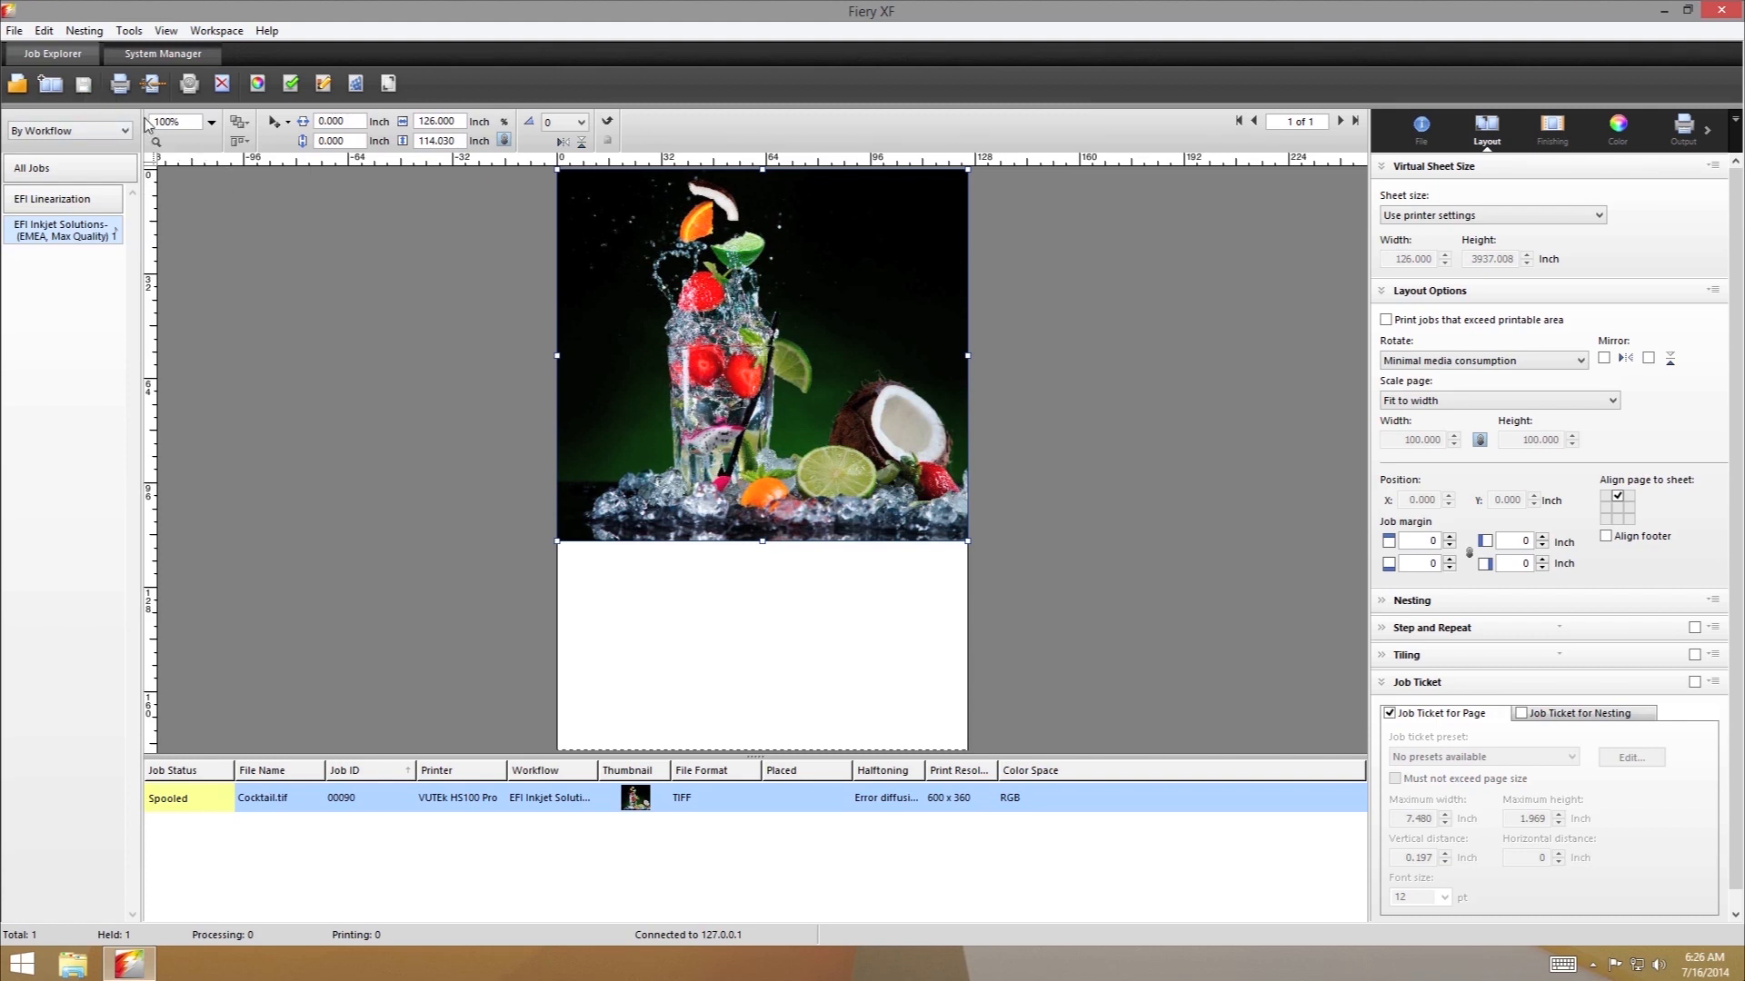
pyautogui.click(127, 95)
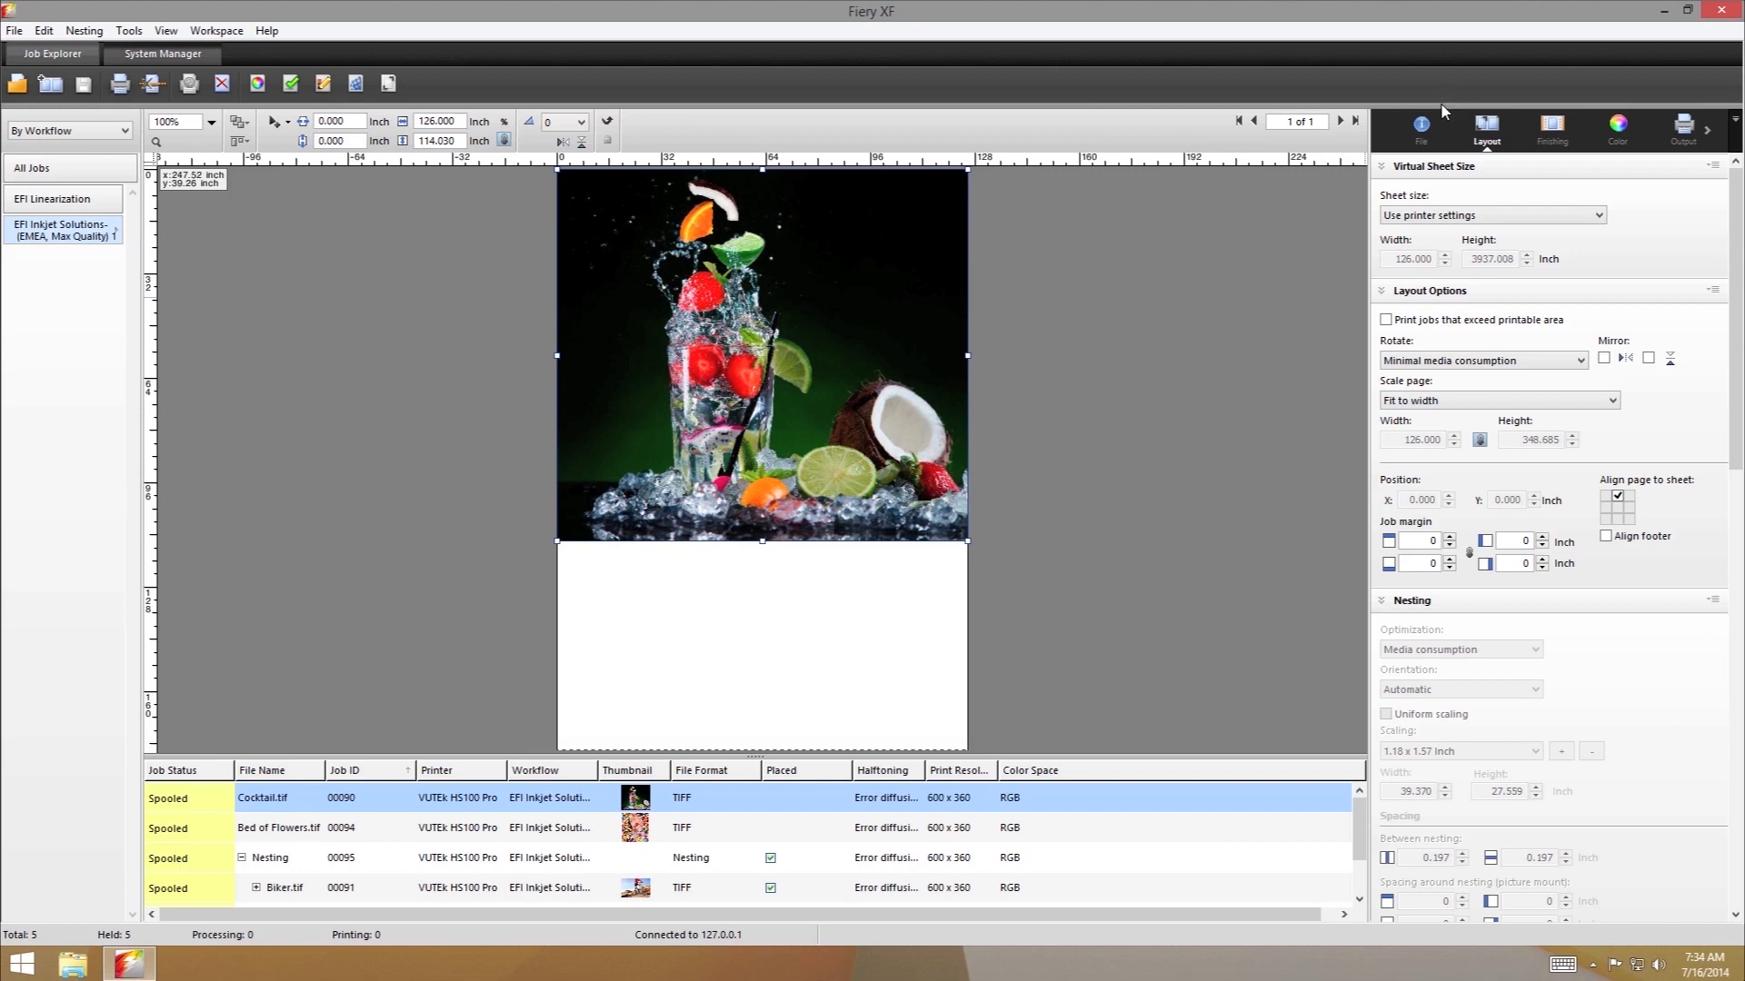
# Step: Check the File tab, then preview the Nesting job and scroll to its Nesting options
pyautogui.click(1422, 126)
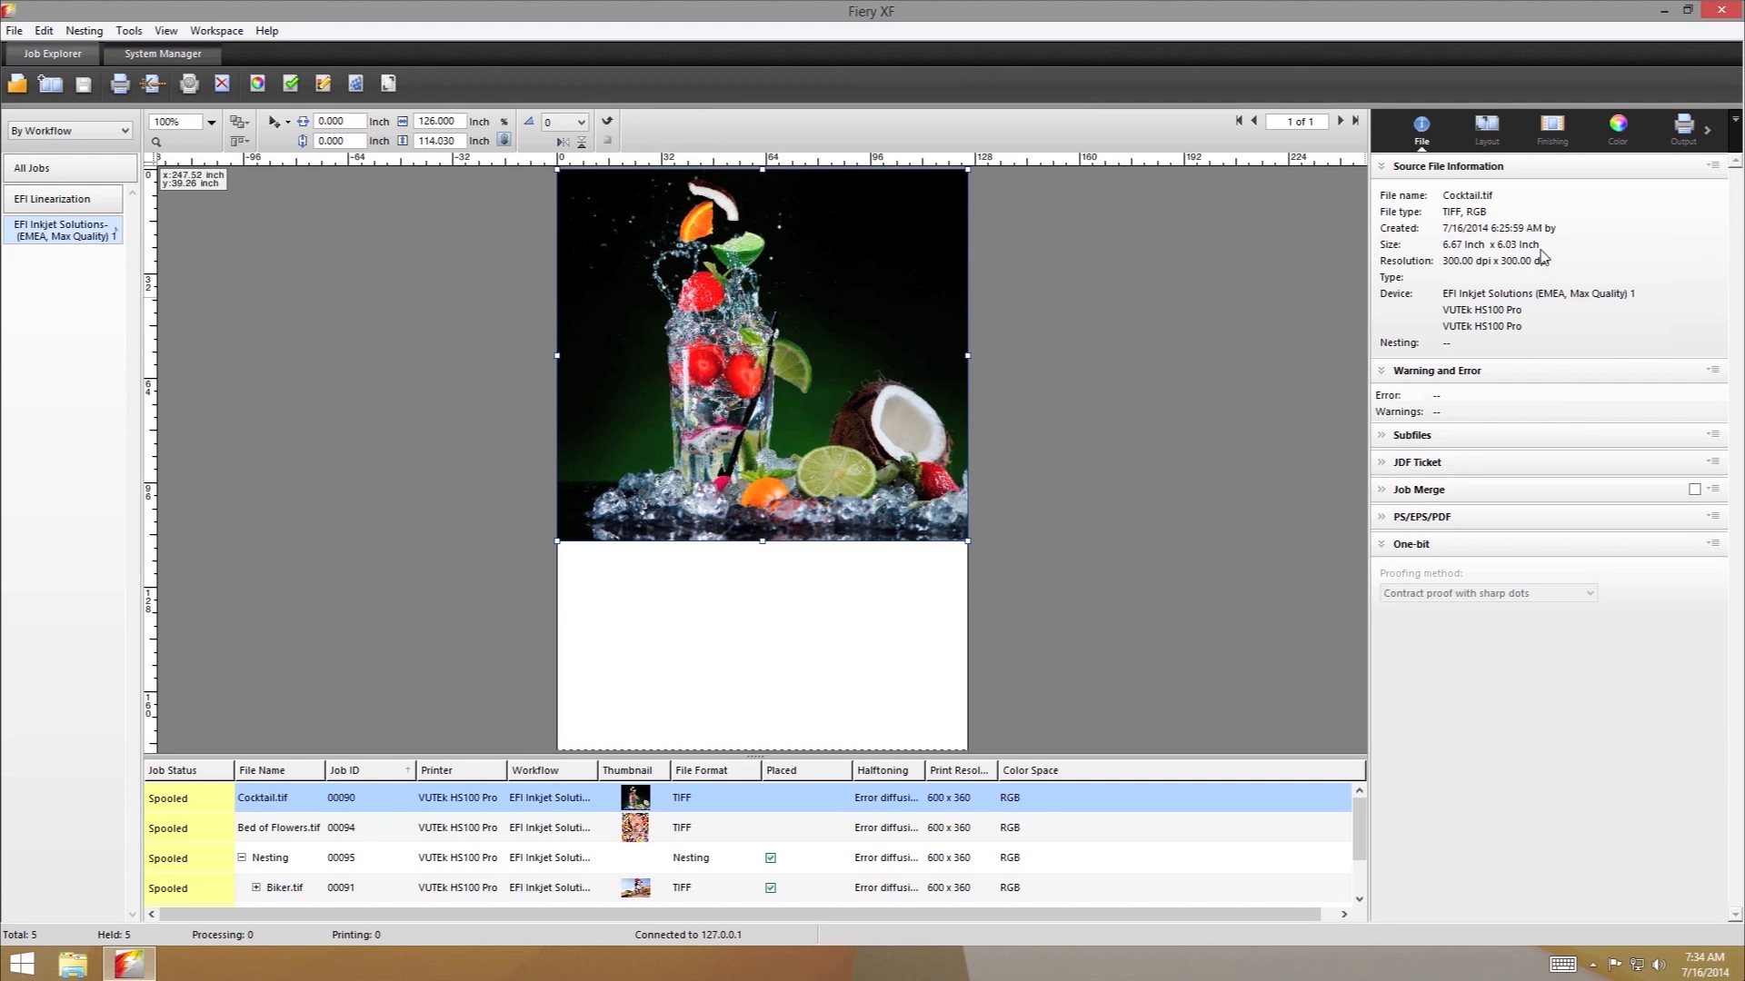
pyautogui.click(1490, 130)
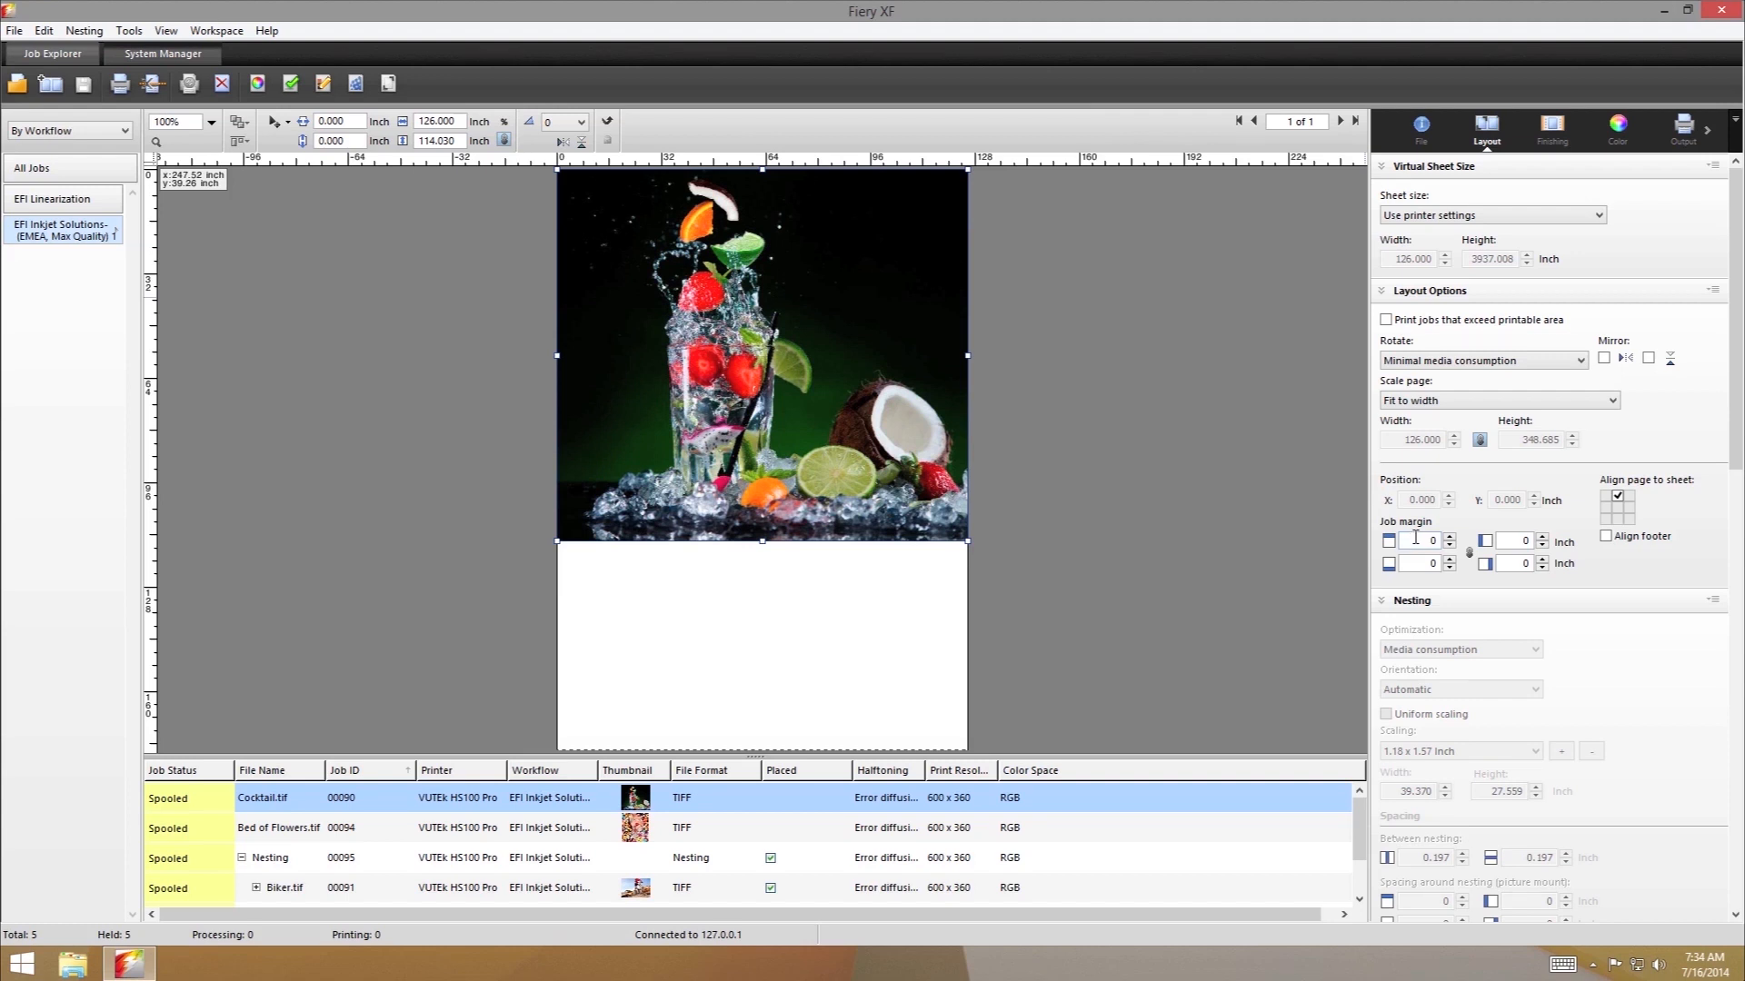
pyautogui.click(513, 864)
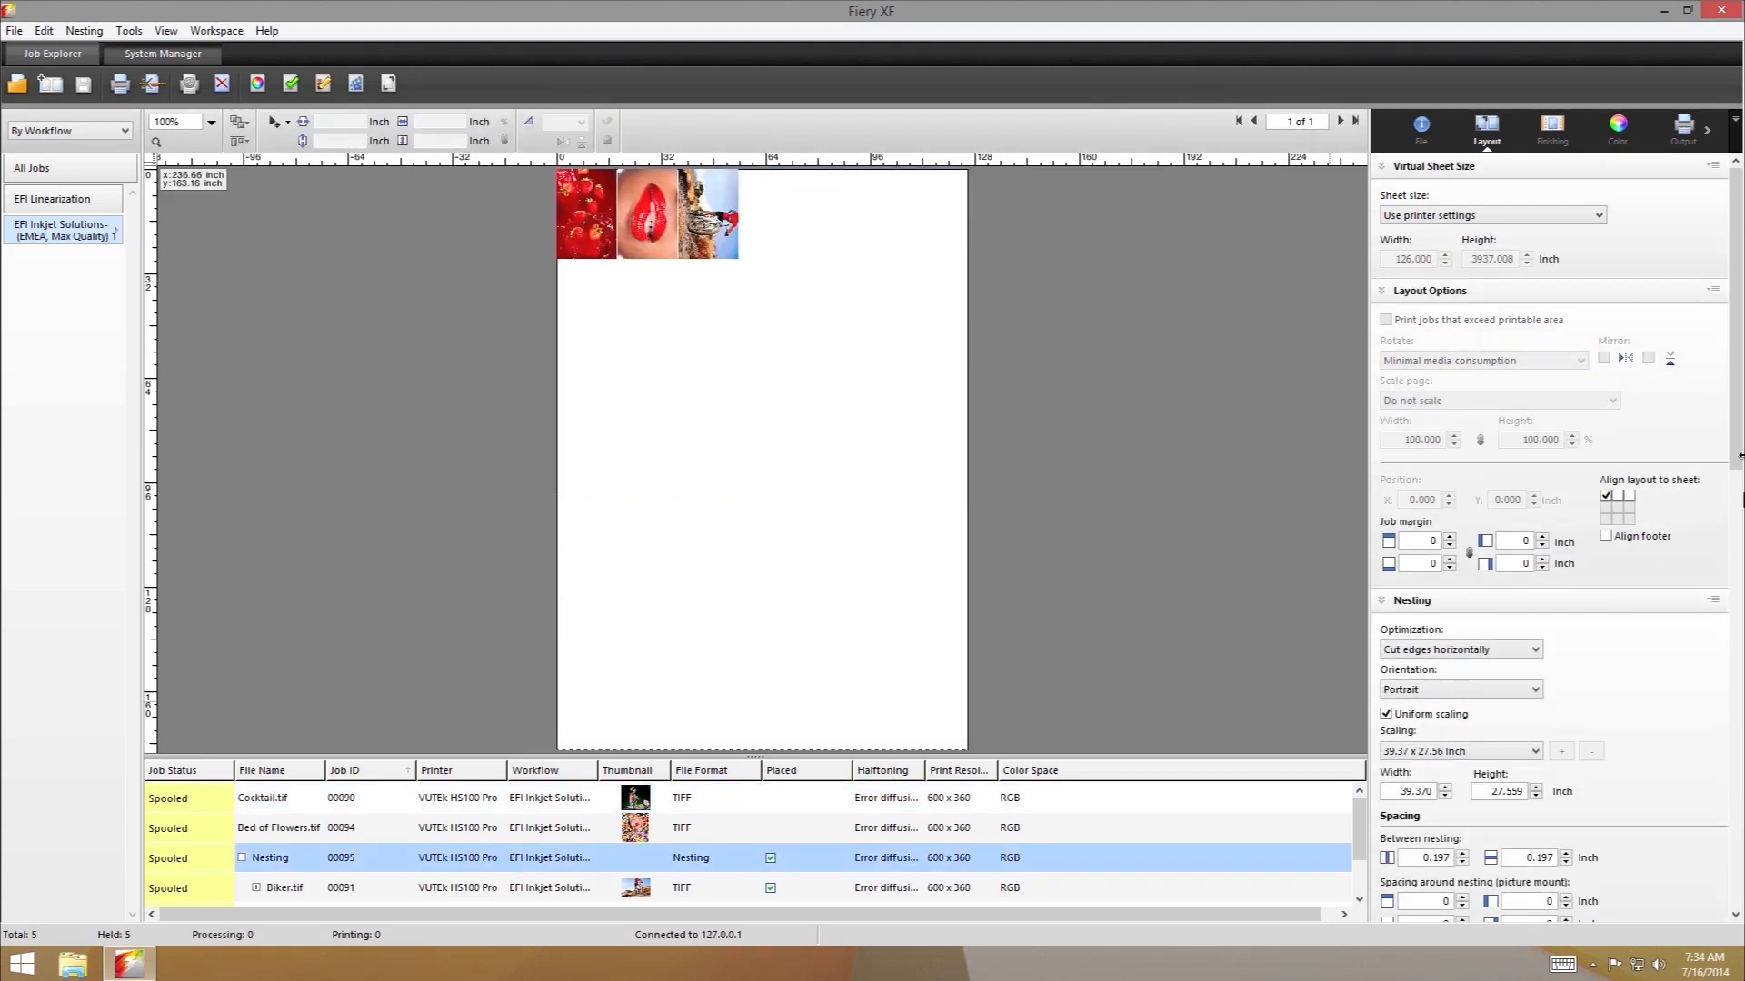
pyautogui.moveTo(1741, 456); pyautogui.dragTo(1734, 615)
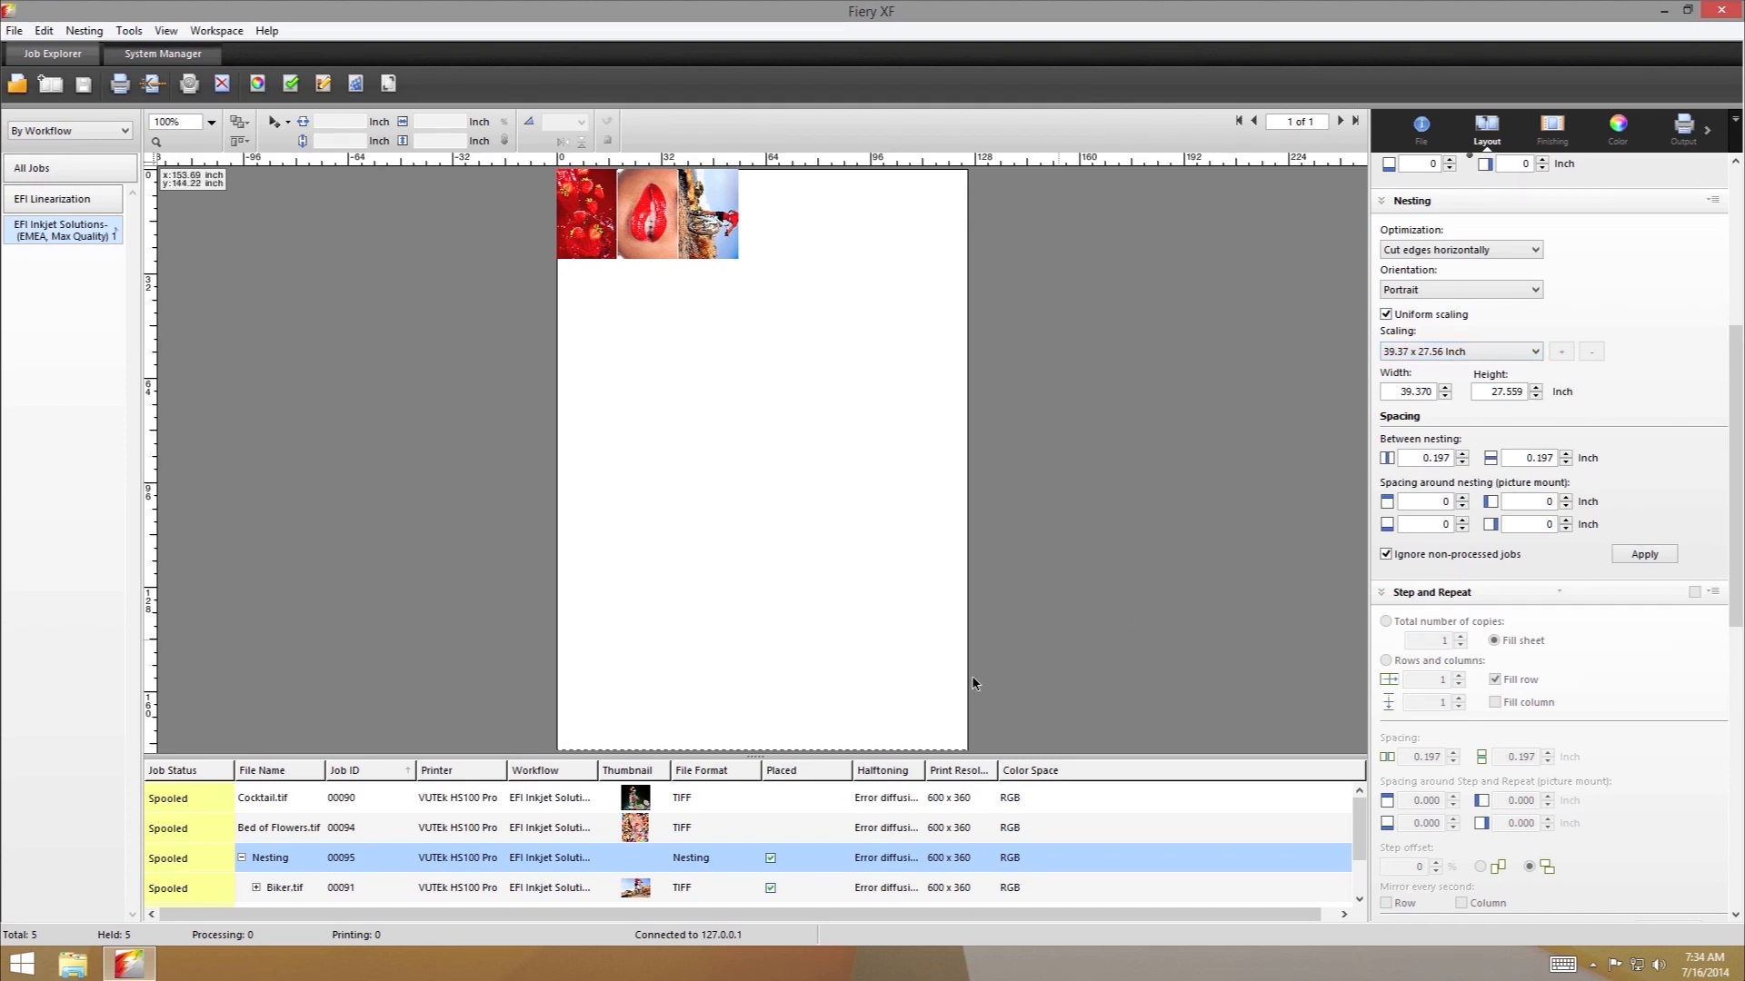
# Step: Step and repeat Bed of Flowers.tif into 8 copies as a new StepAndRepeat job
pyautogui.click(570, 831)
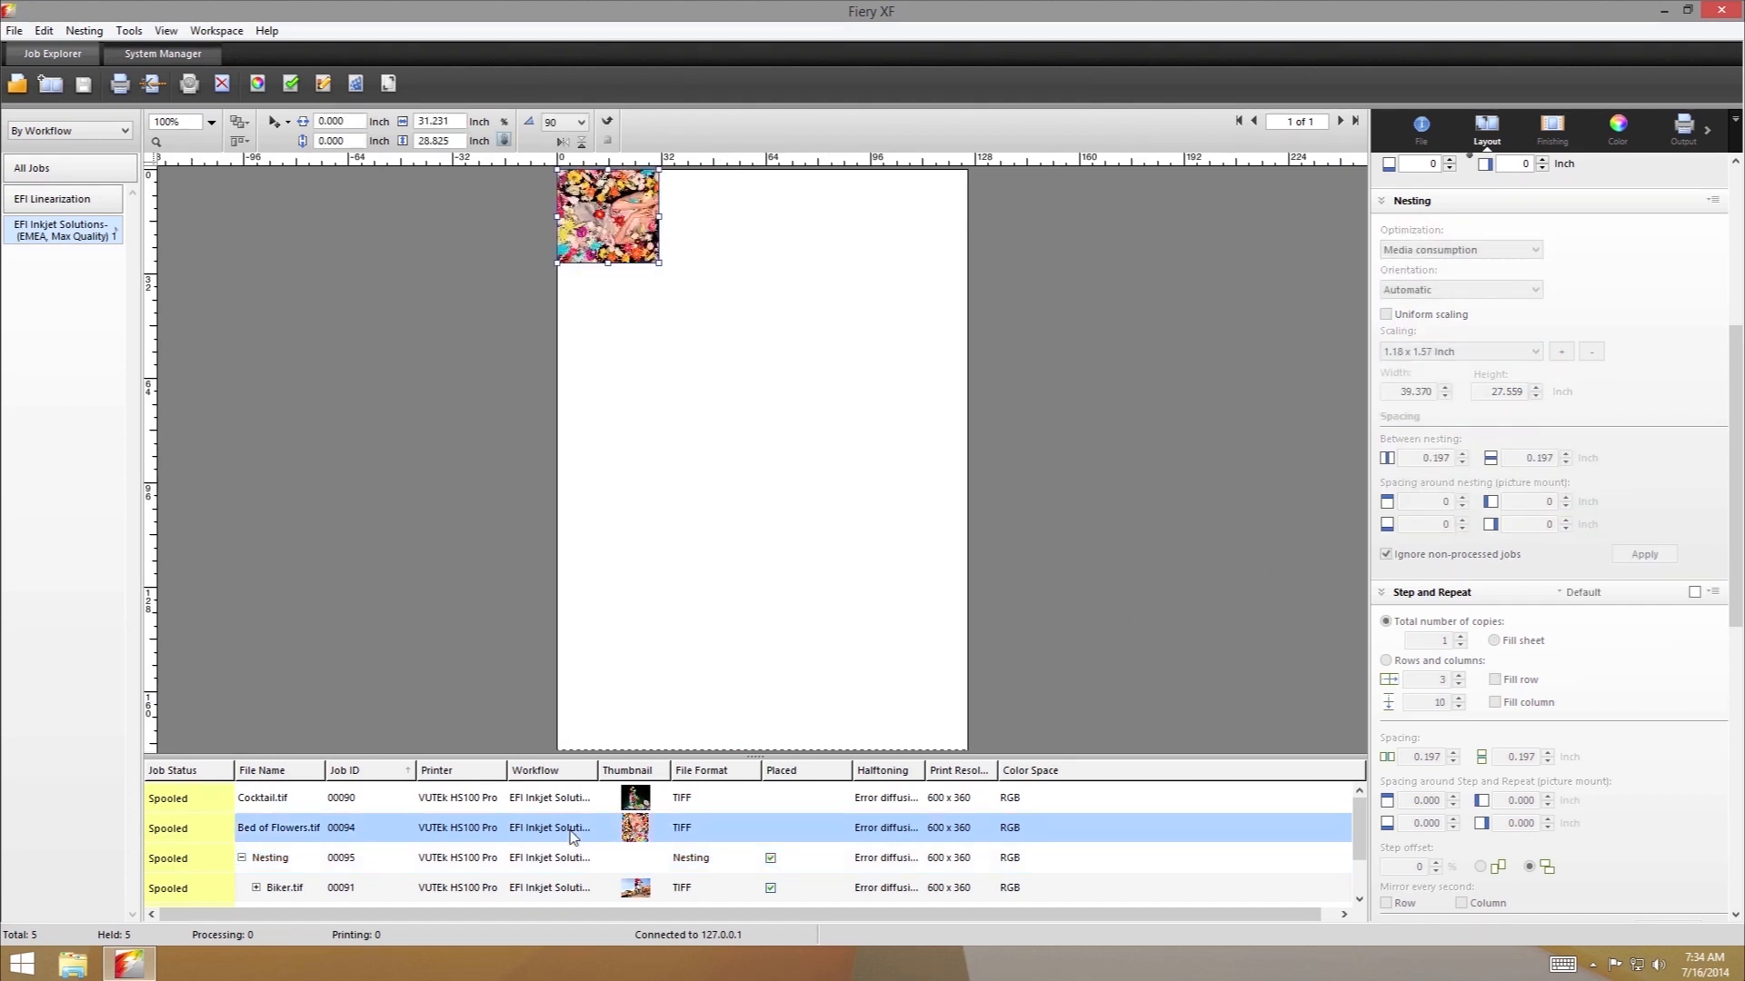
pyautogui.moveTo(1738, 468); pyautogui.dragTo(1740, 579)
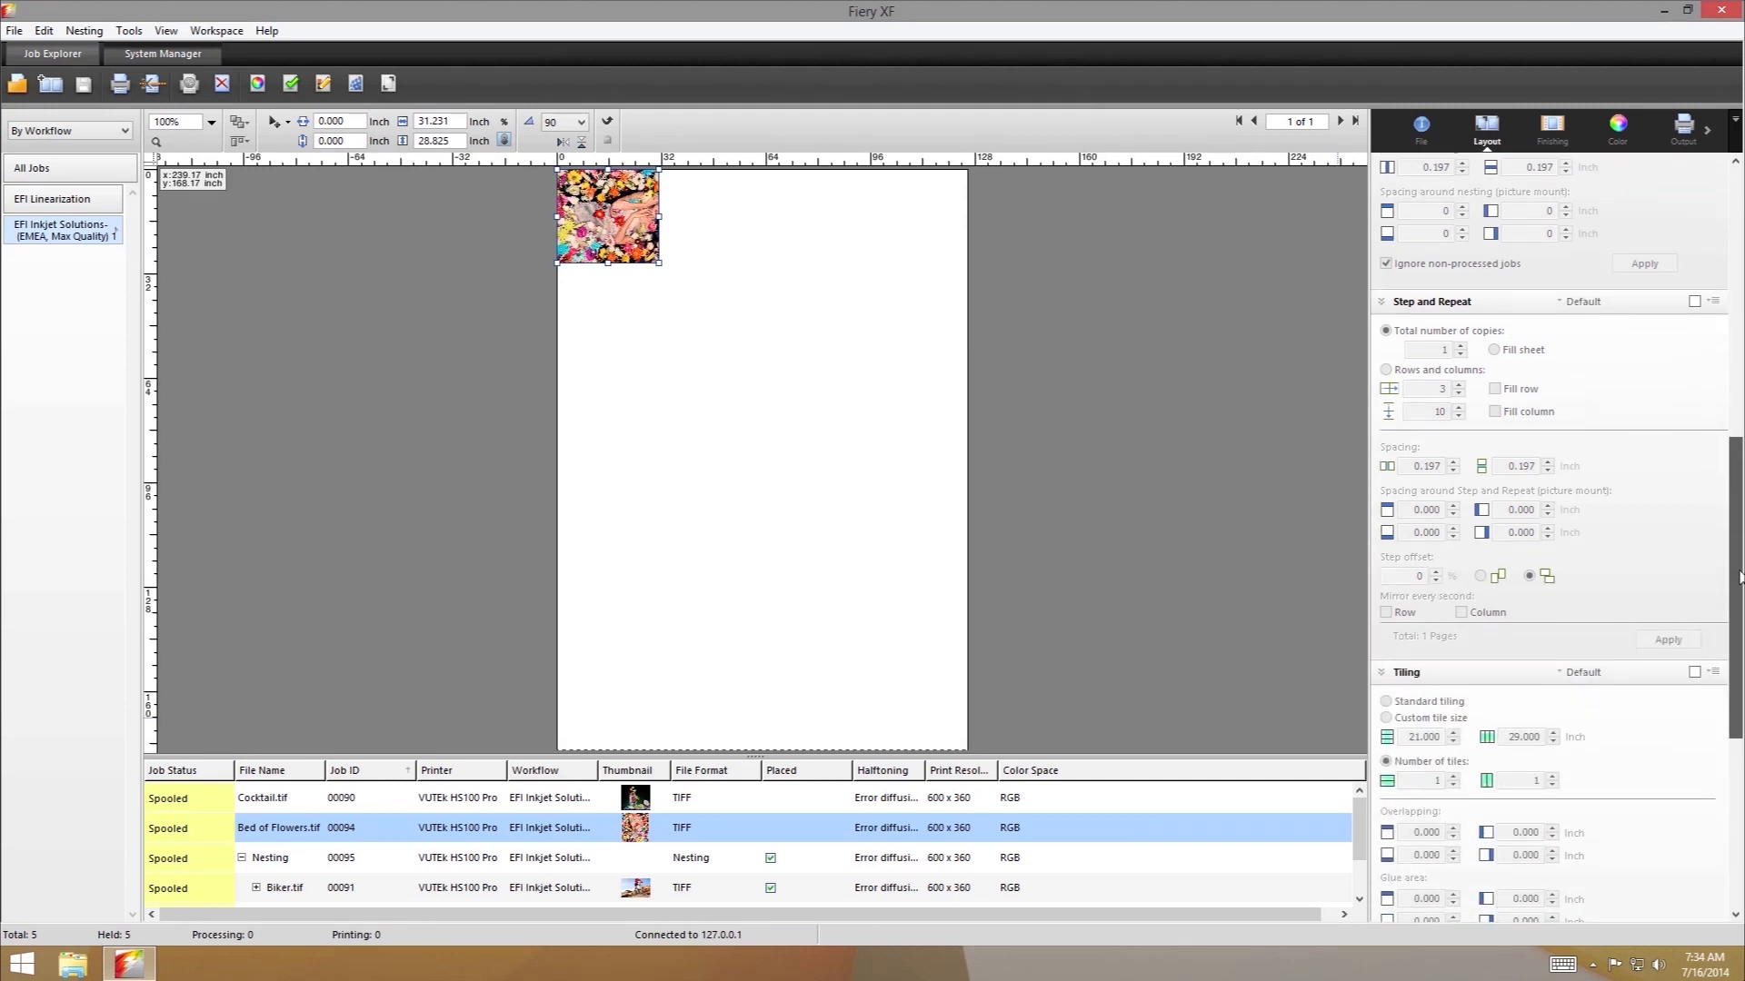
pyautogui.click(1696, 303)
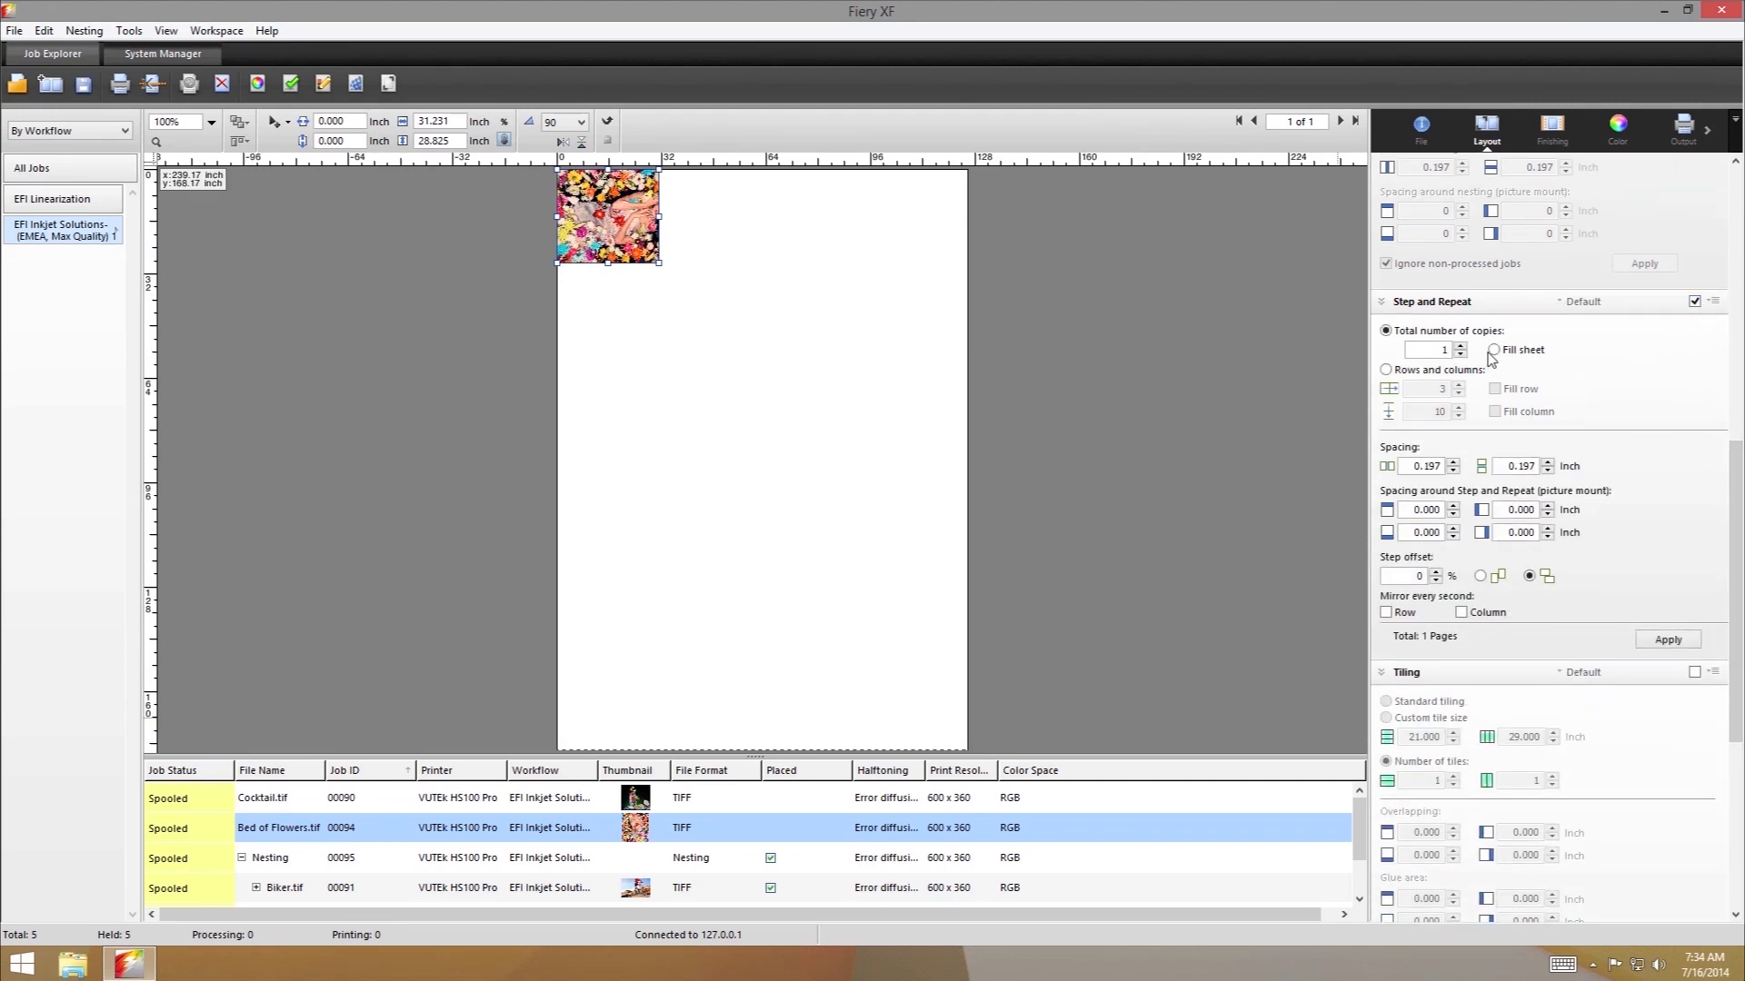
pyautogui.click(1459, 345)
pyautogui.click(1664, 642)
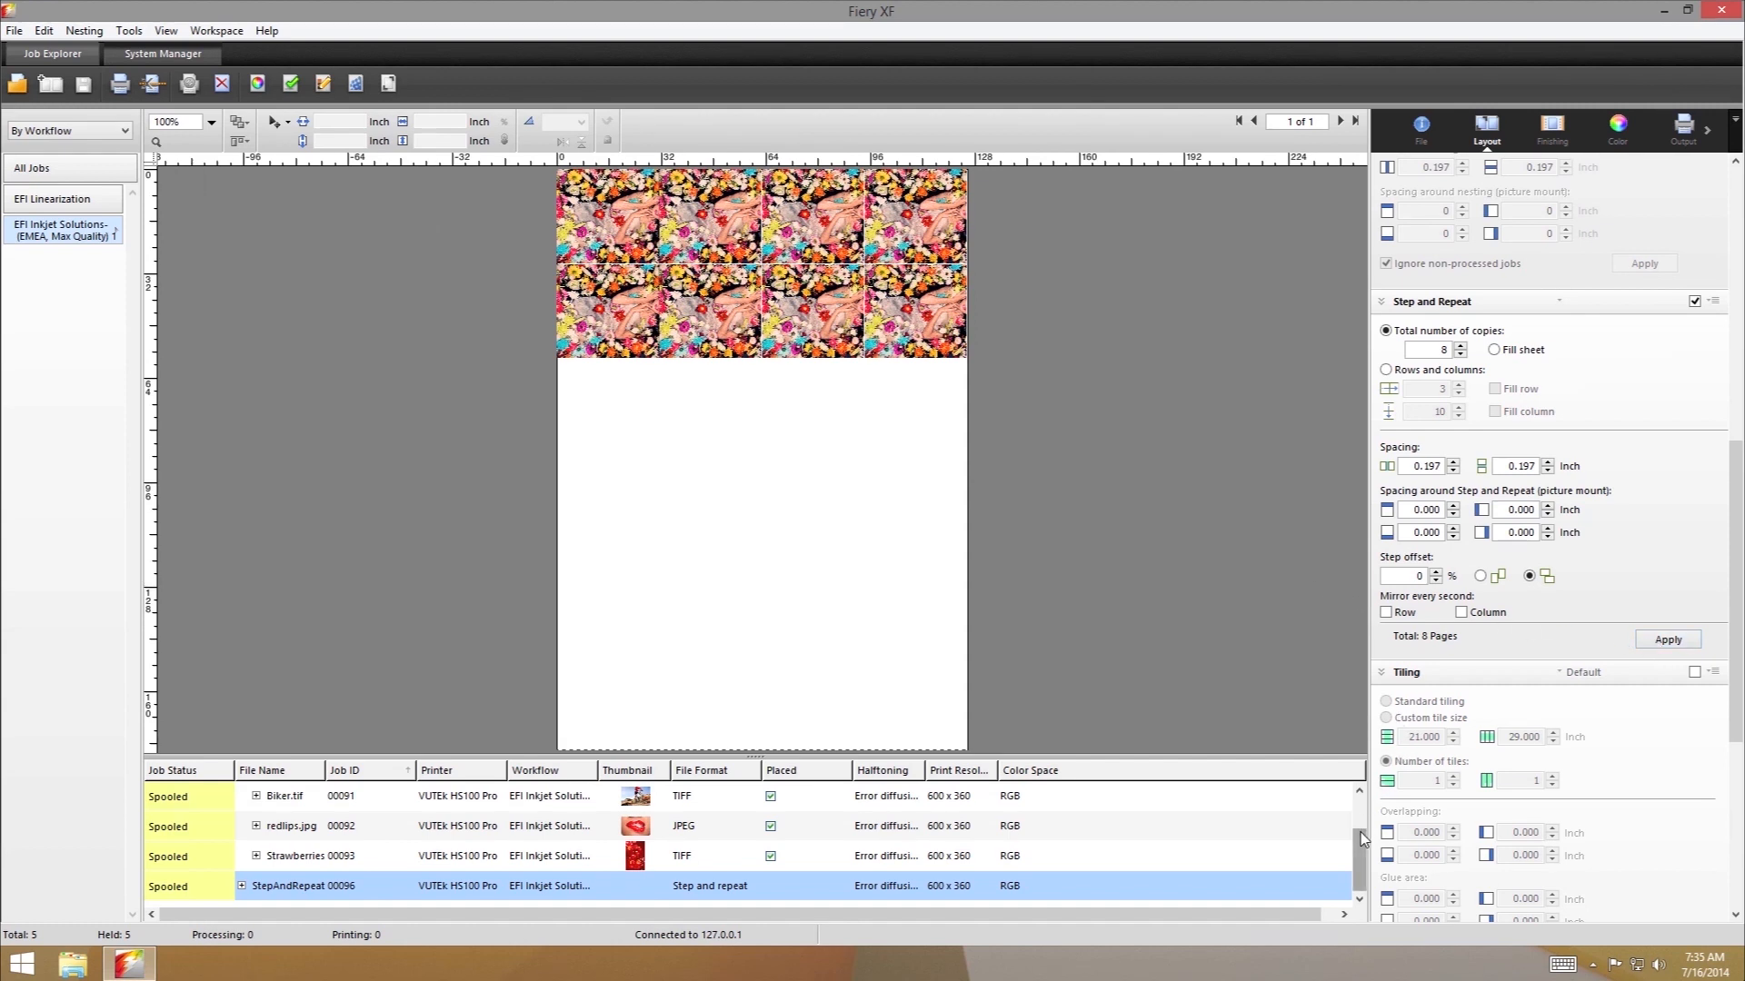
pyautogui.moveTo(1360, 832); pyautogui.dragTo(1361, 787)
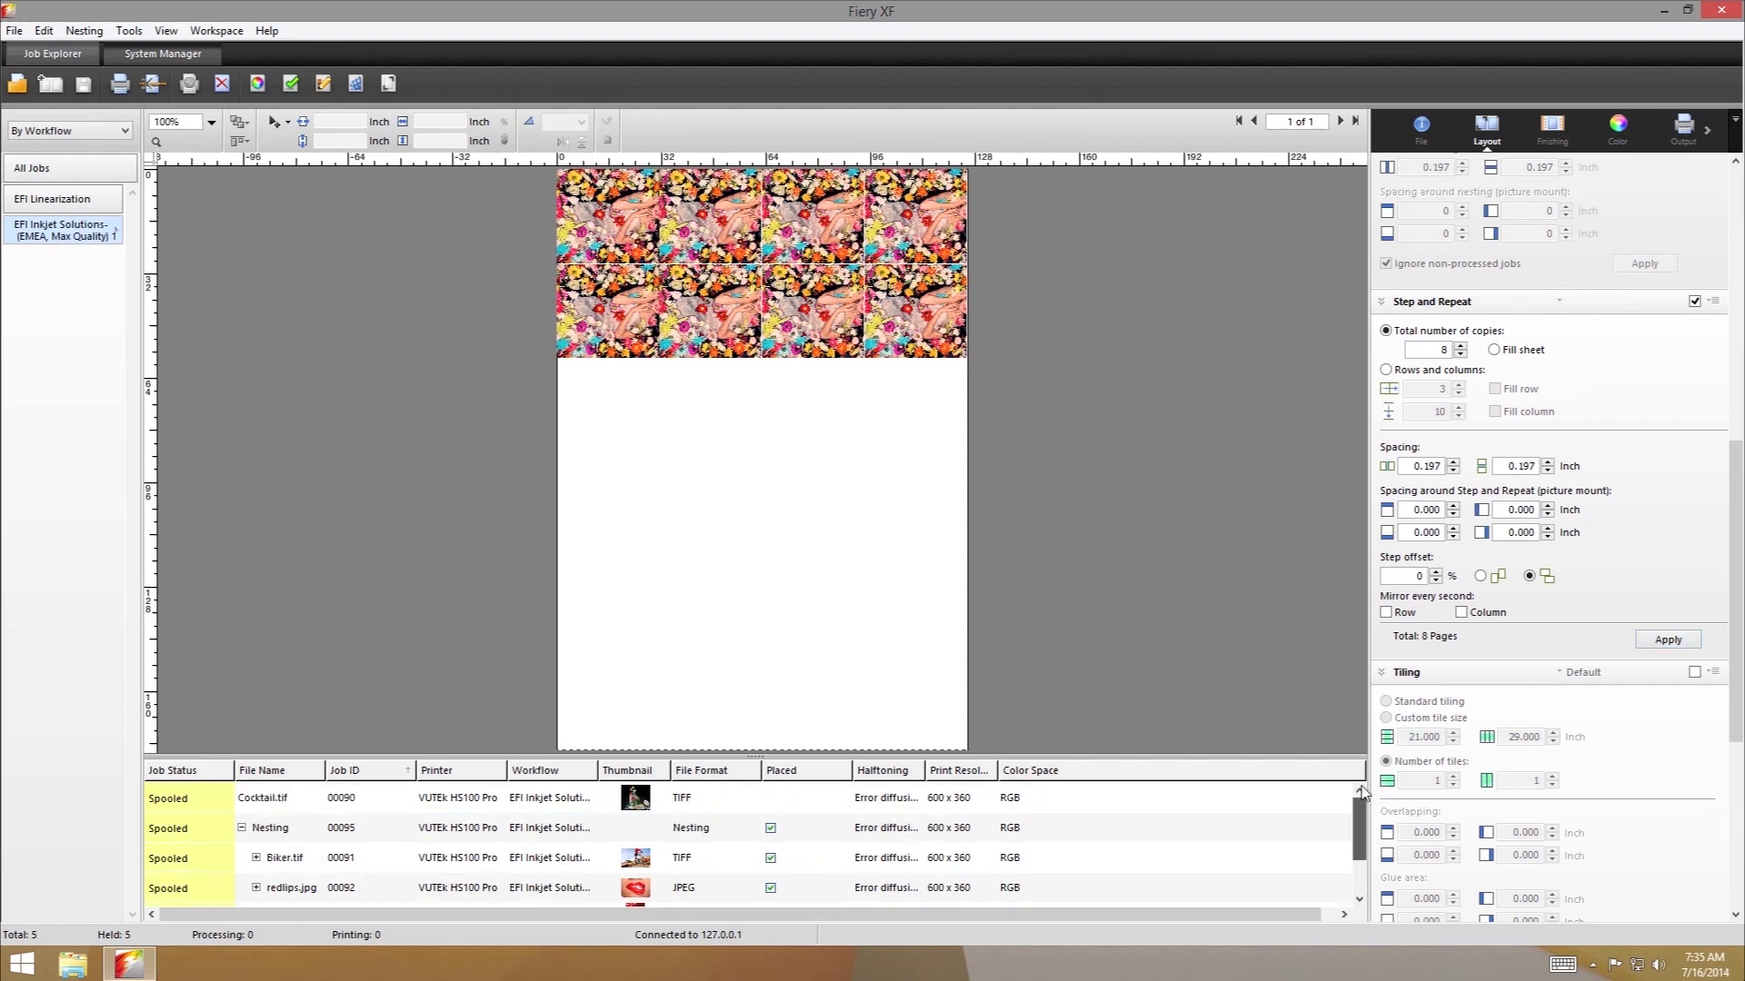
pyautogui.click(456, 800)
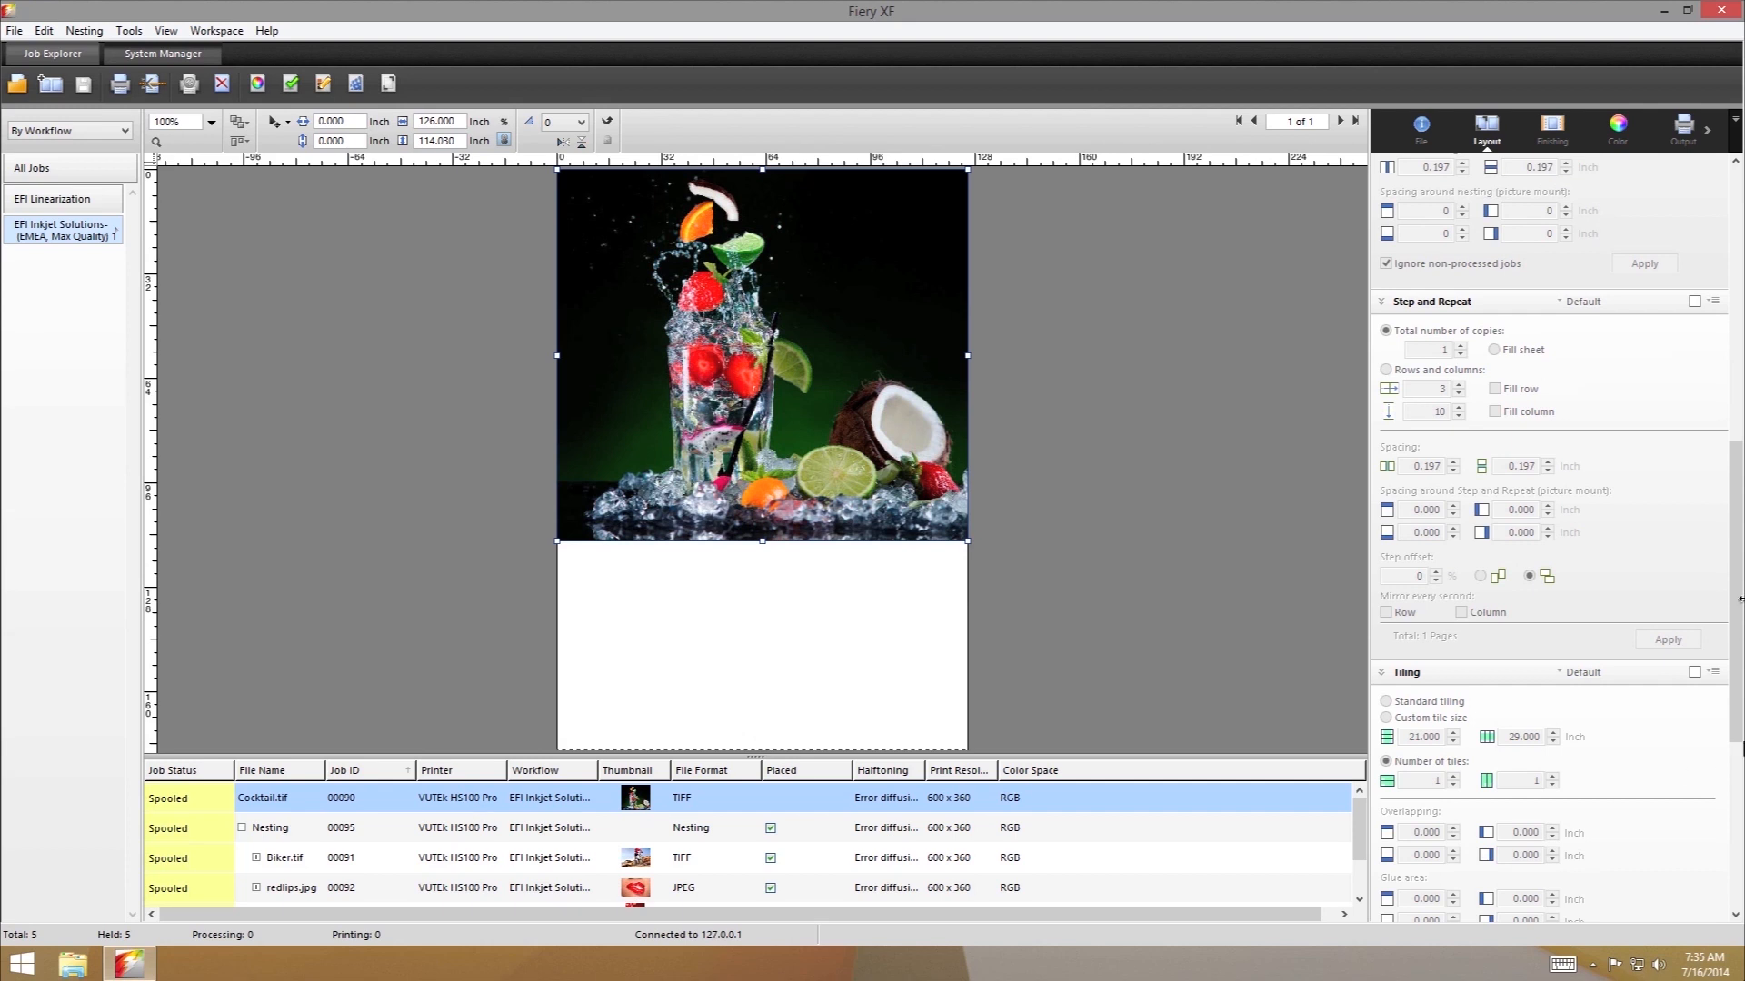
# Step: Tile Cocktail.tif 2 × 2 into 63.00 × 57.02-inch tiles and open the Tiling Preview
pyautogui.scroll(-8, 1740, 643)
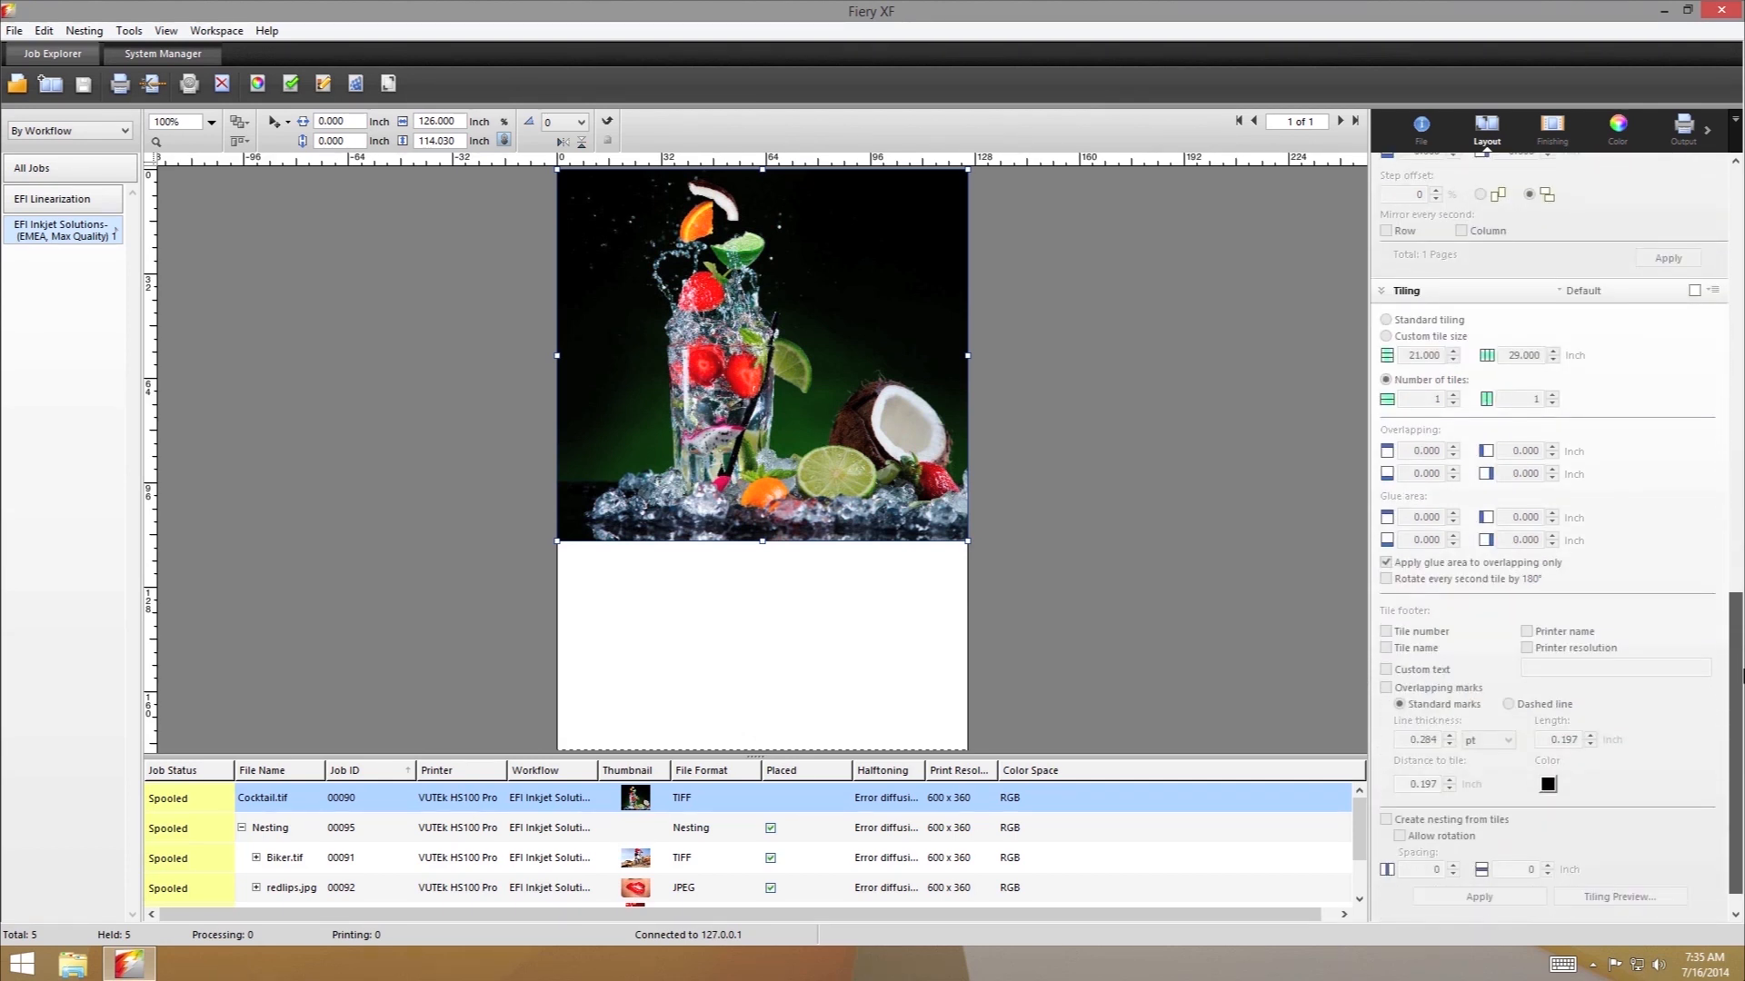
pyautogui.scroll(-1, 1742, 674)
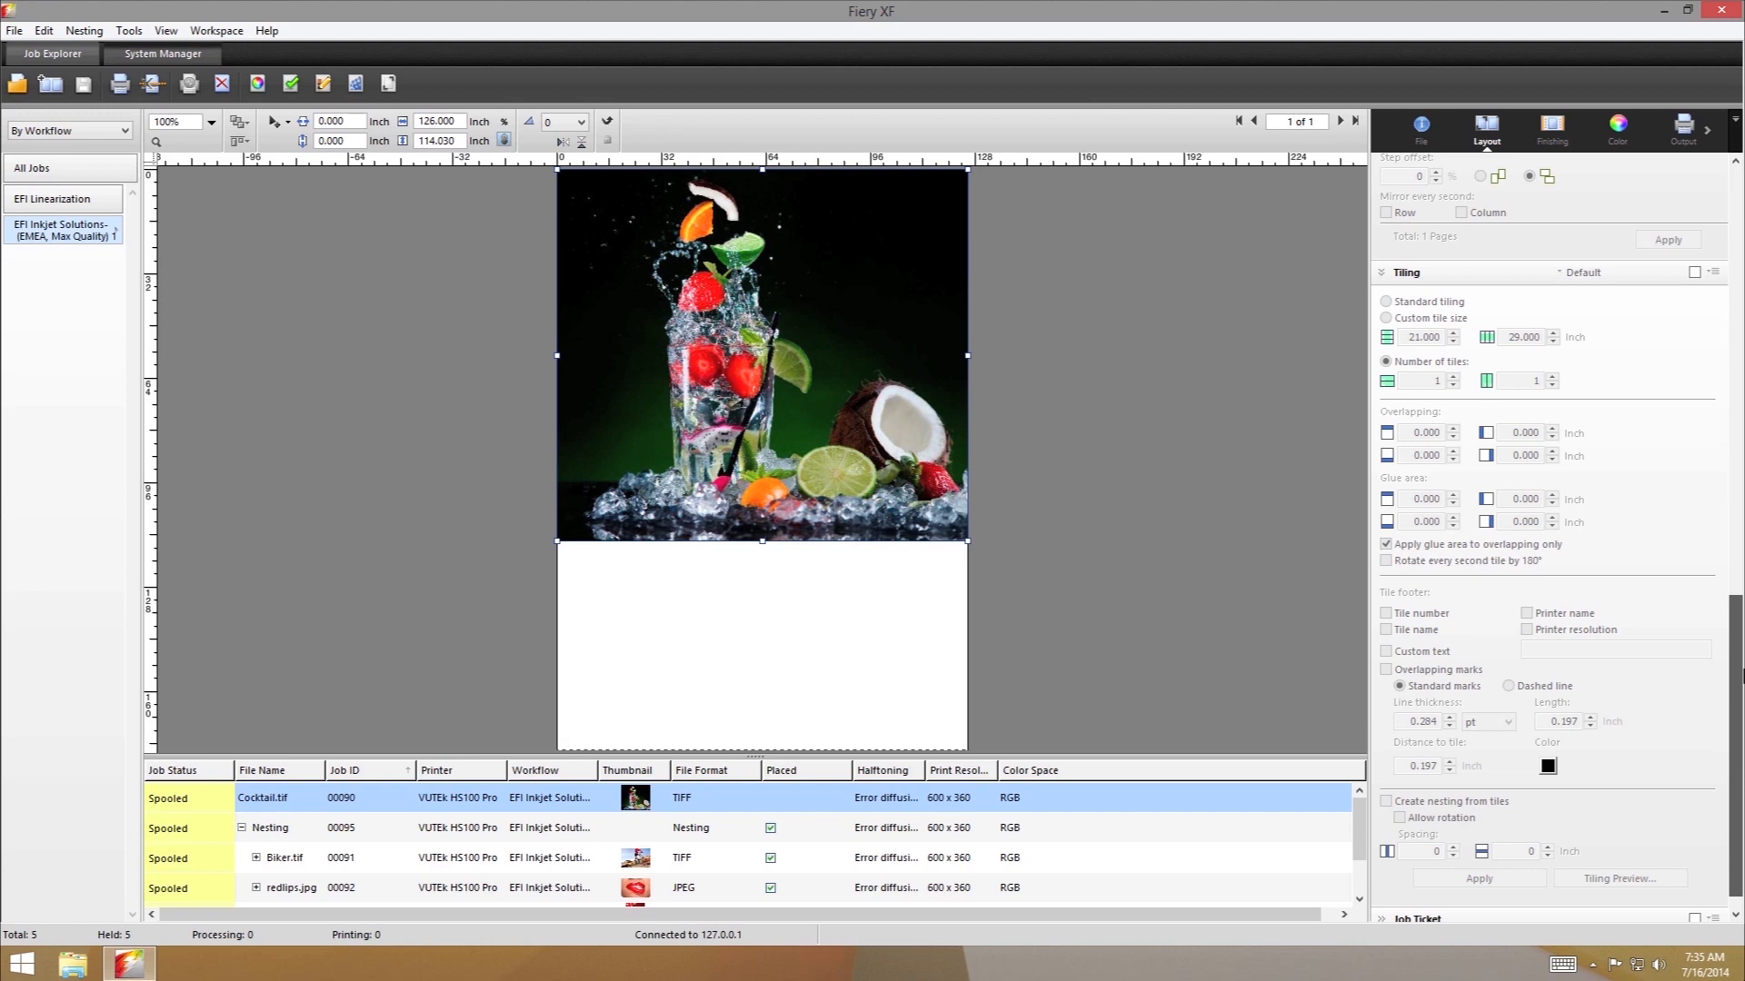
pyautogui.click(1694, 272)
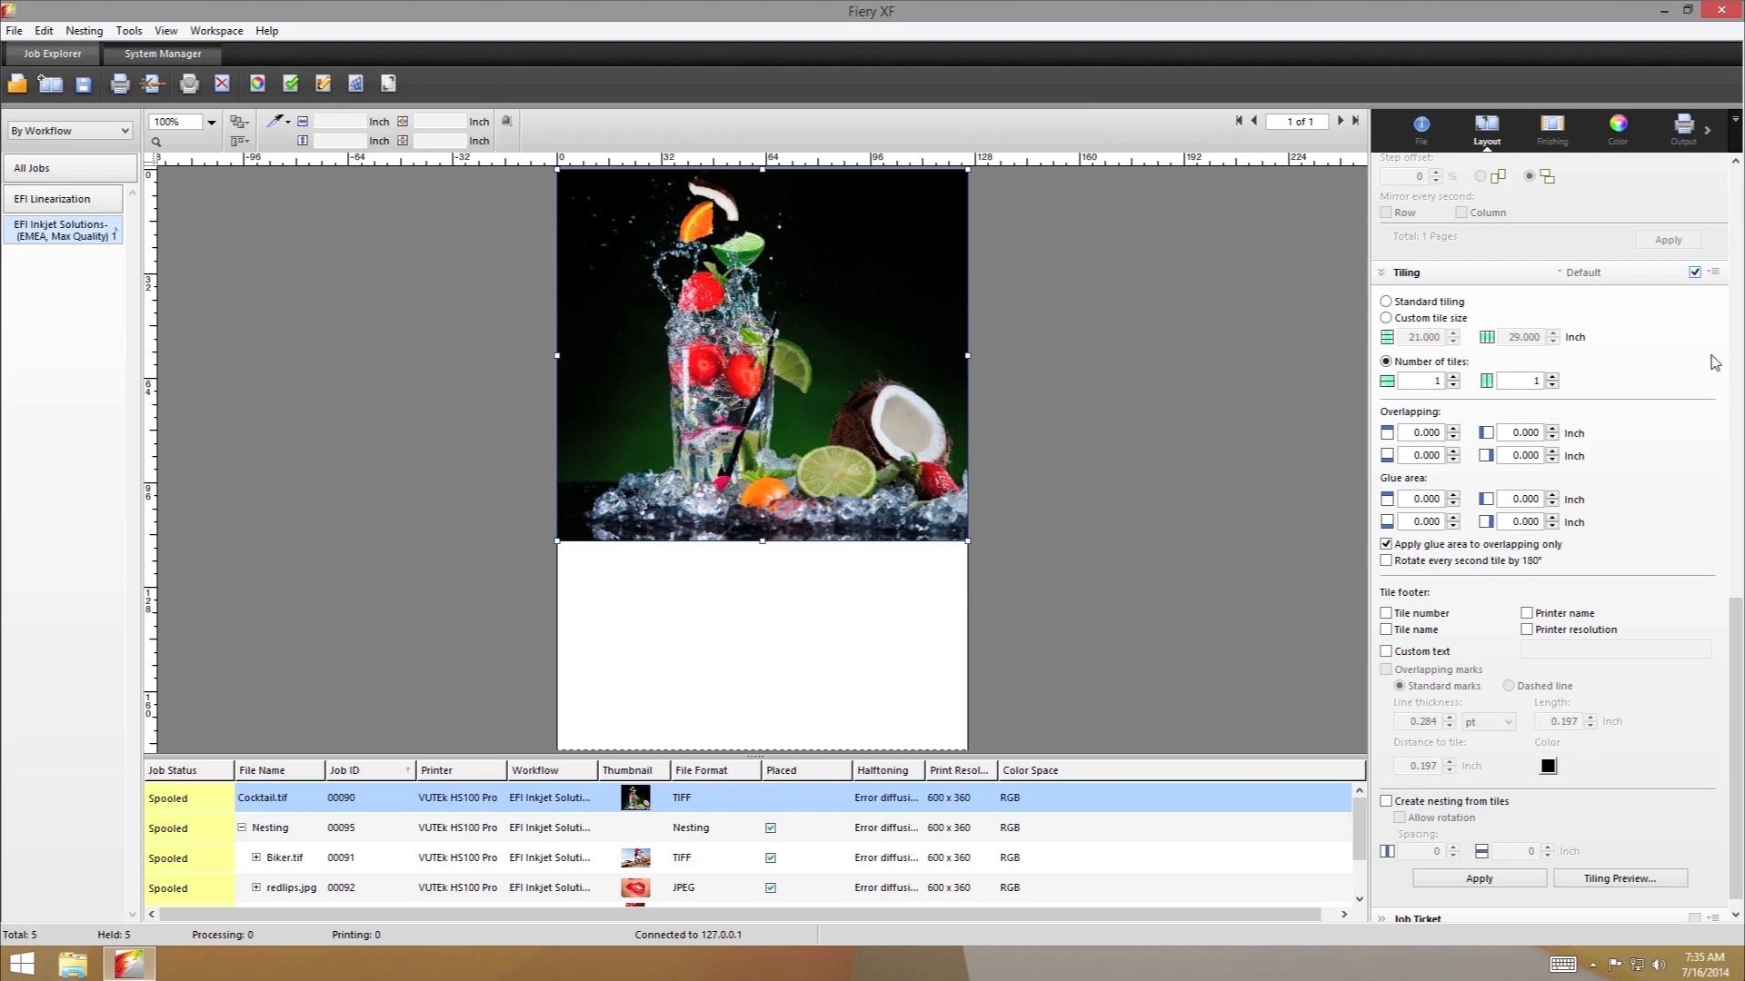
pyautogui.click(1453, 377)
pyautogui.click(1551, 378)
pyautogui.click(1485, 879)
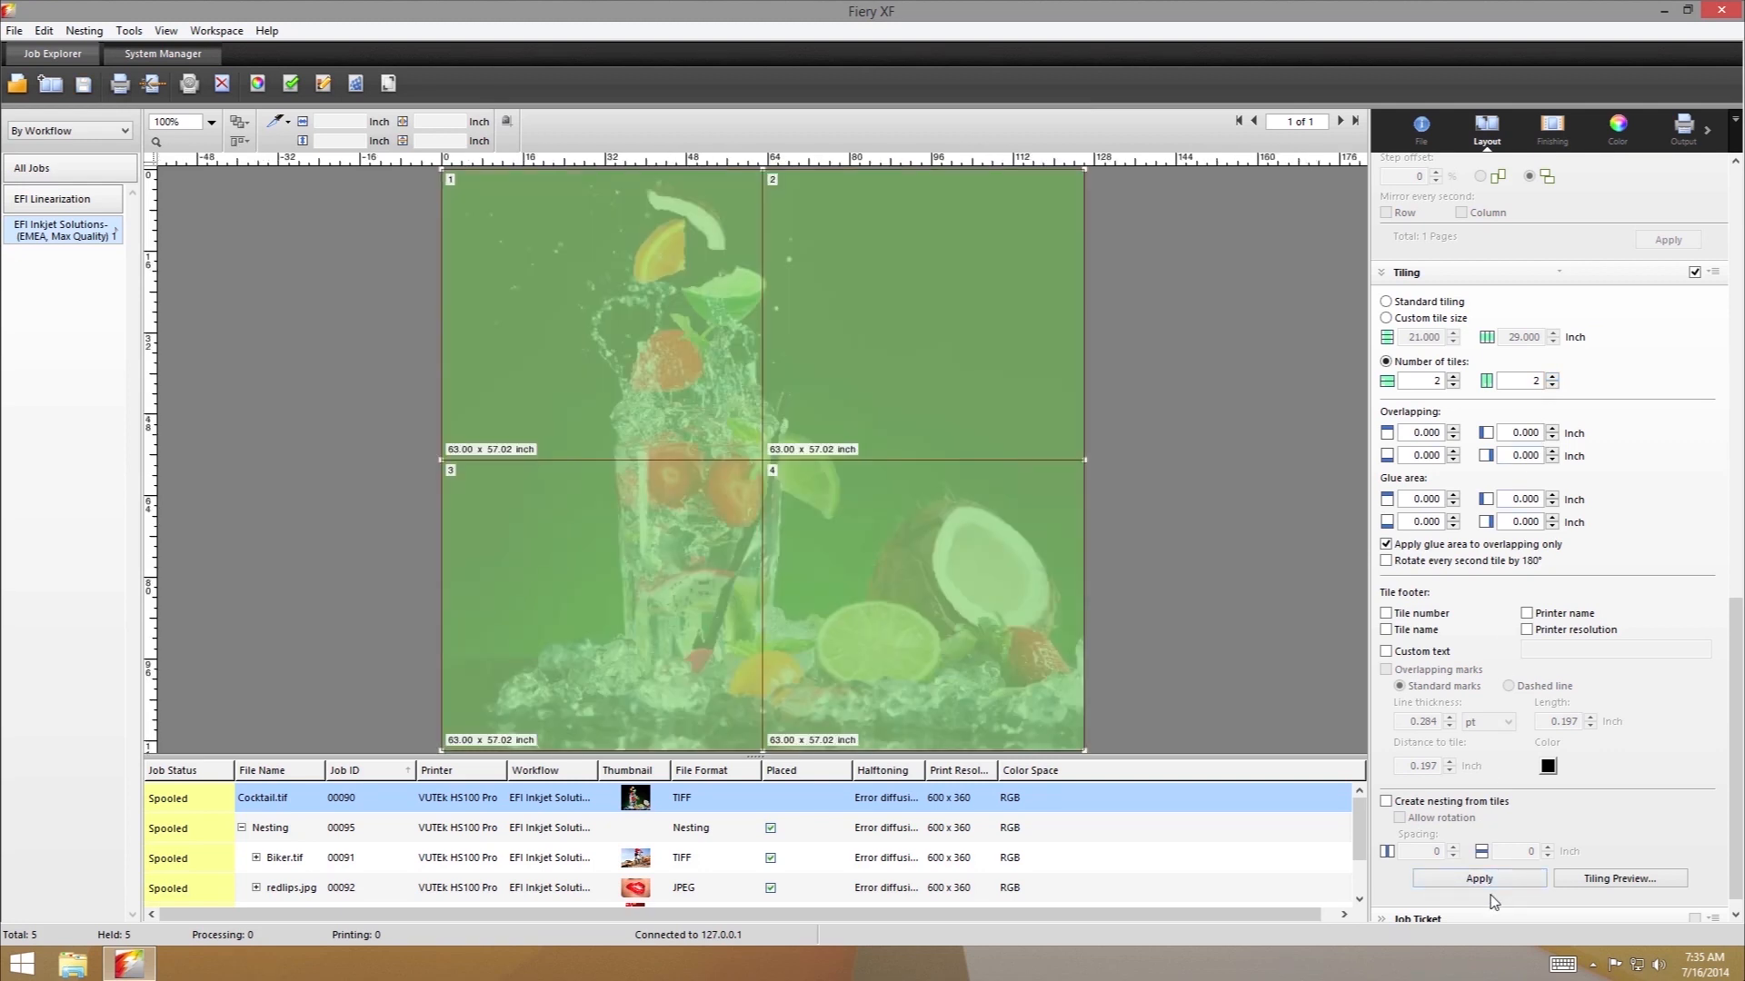
pyautogui.click(1641, 882)
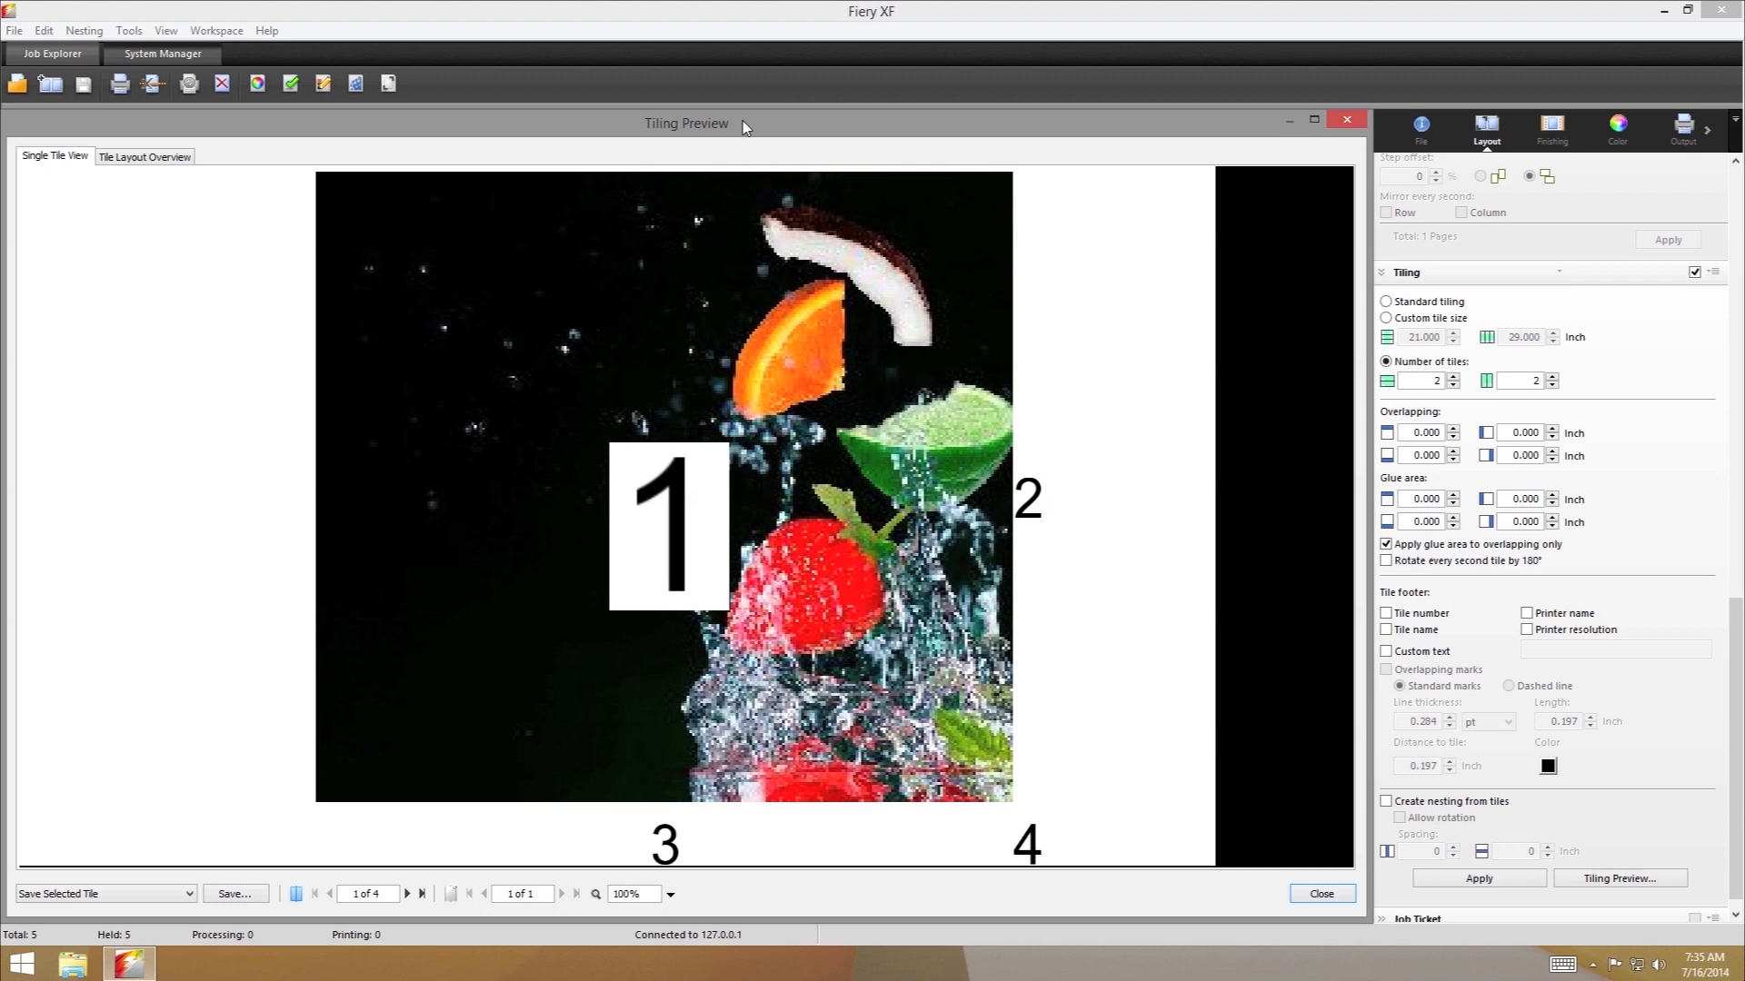
# Step: Move the Tiling Preview, view the Tile Layout Overview, then return to Single Tile View
pyautogui.moveTo(745, 127); pyautogui.dragTo(927, 90)
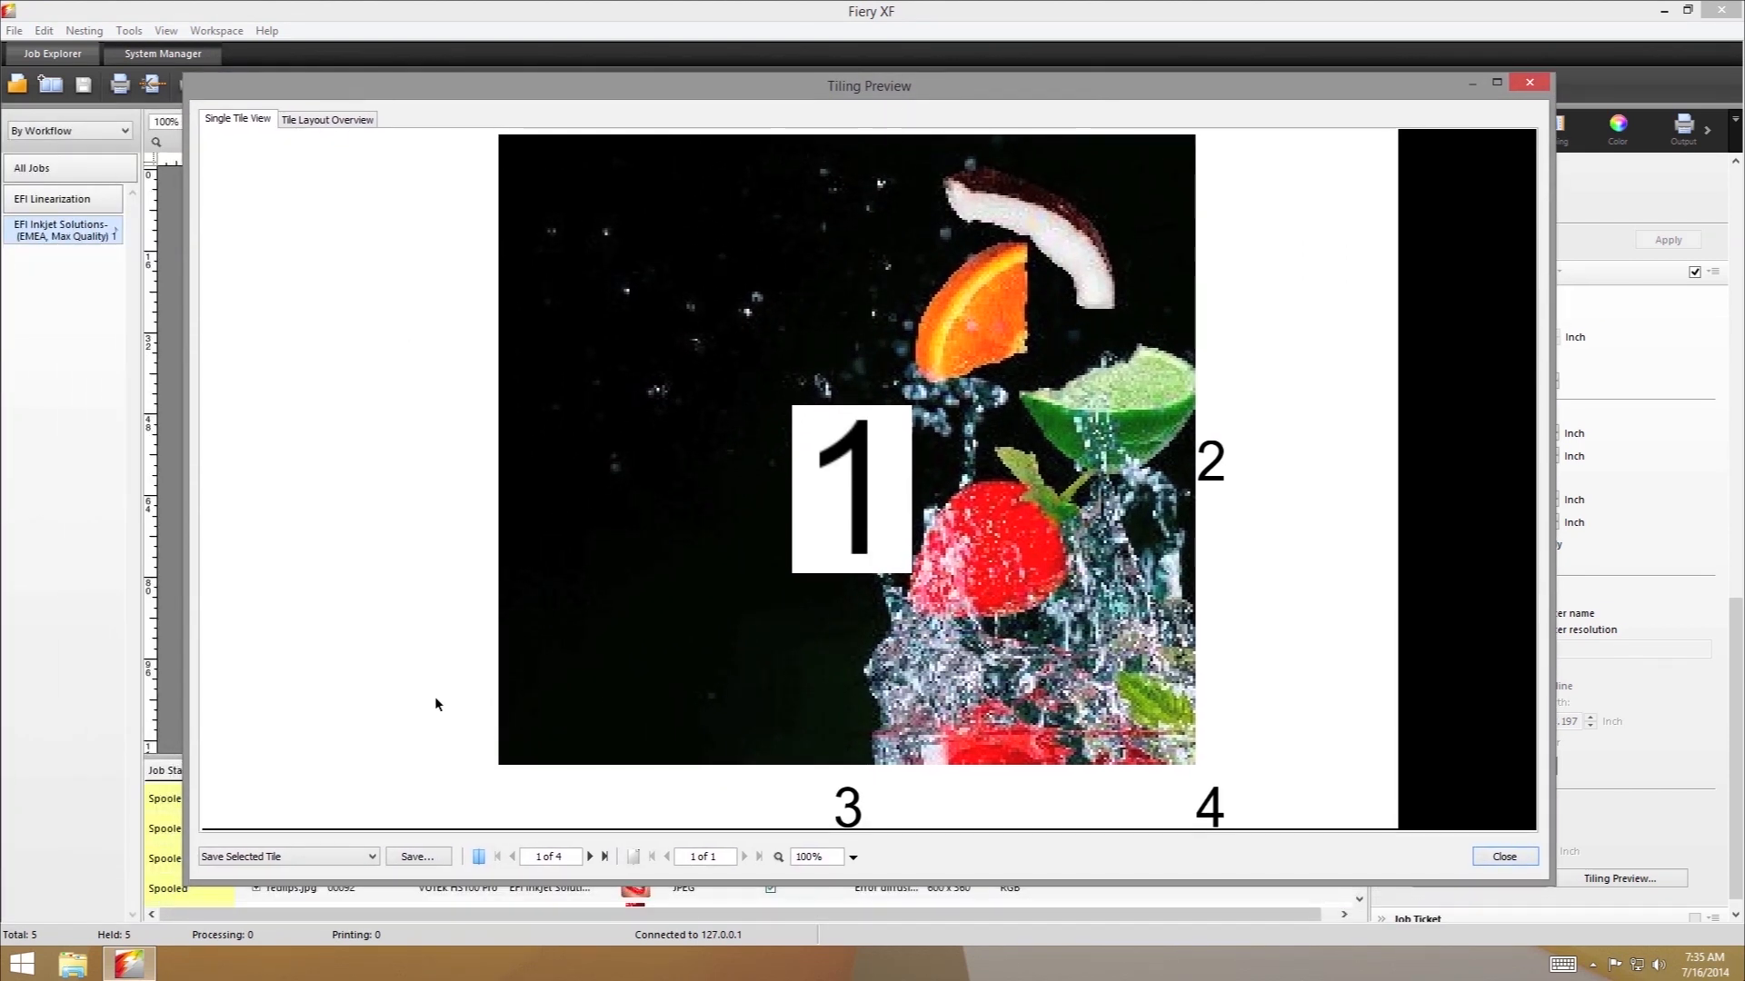
pyautogui.click(334, 127)
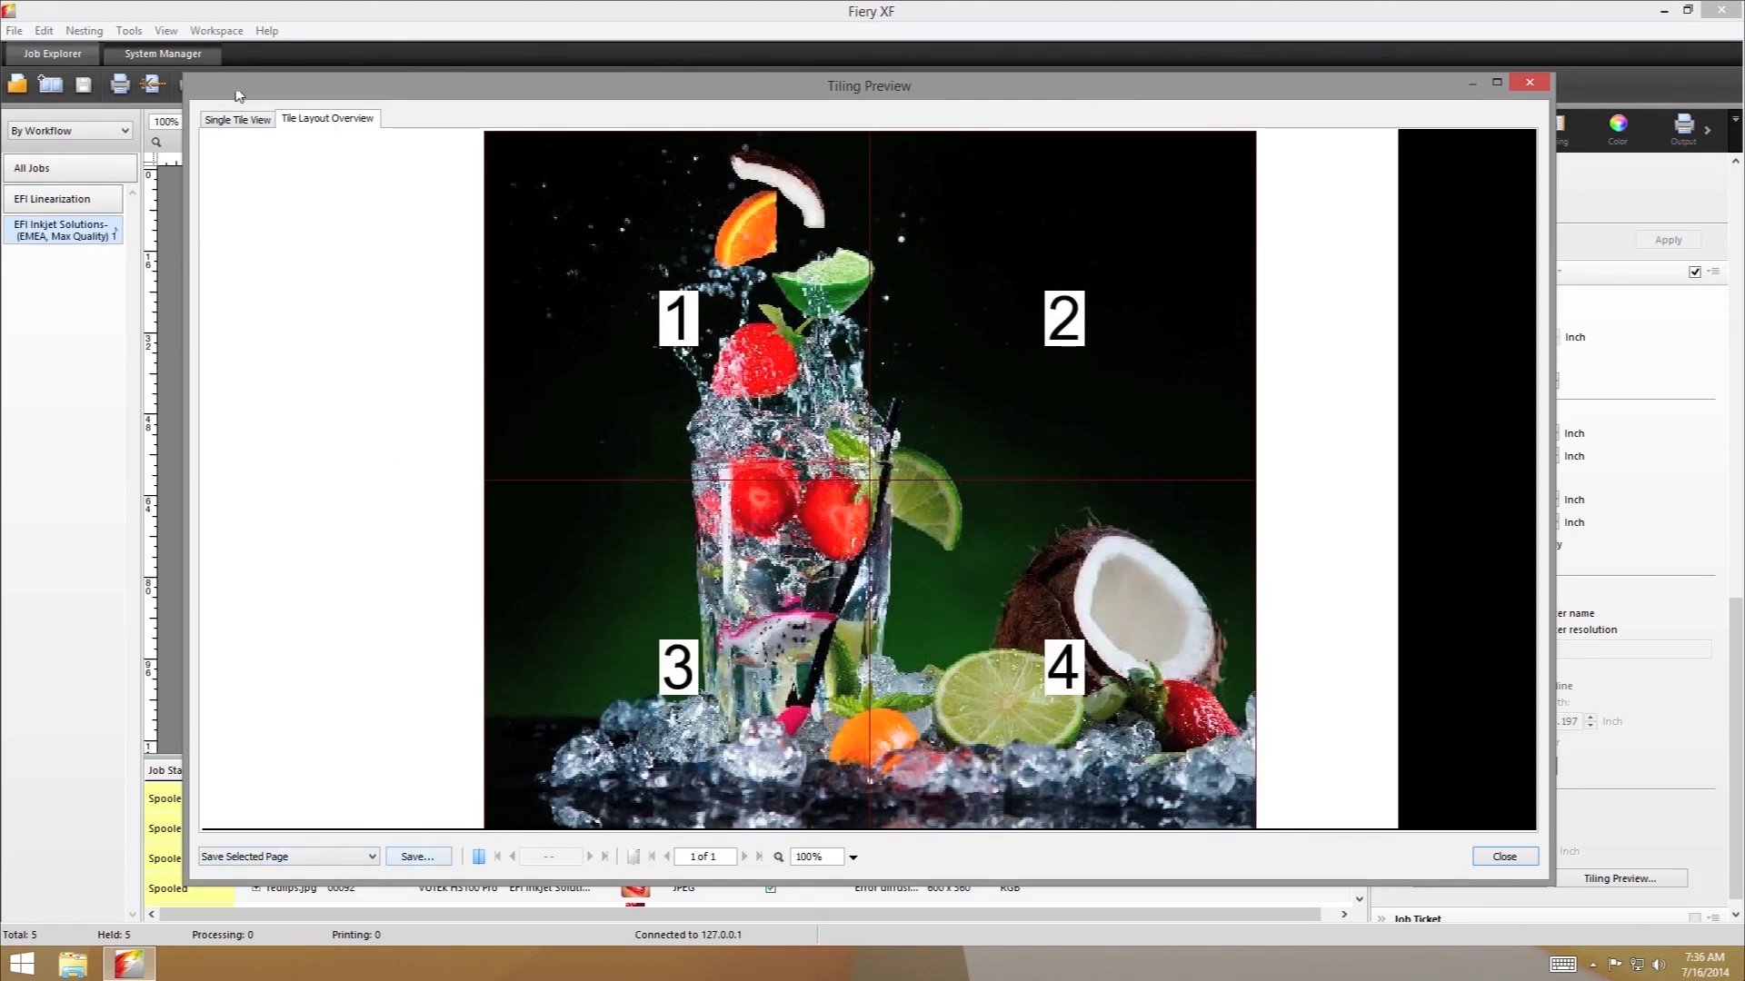
pyautogui.click(251, 123)
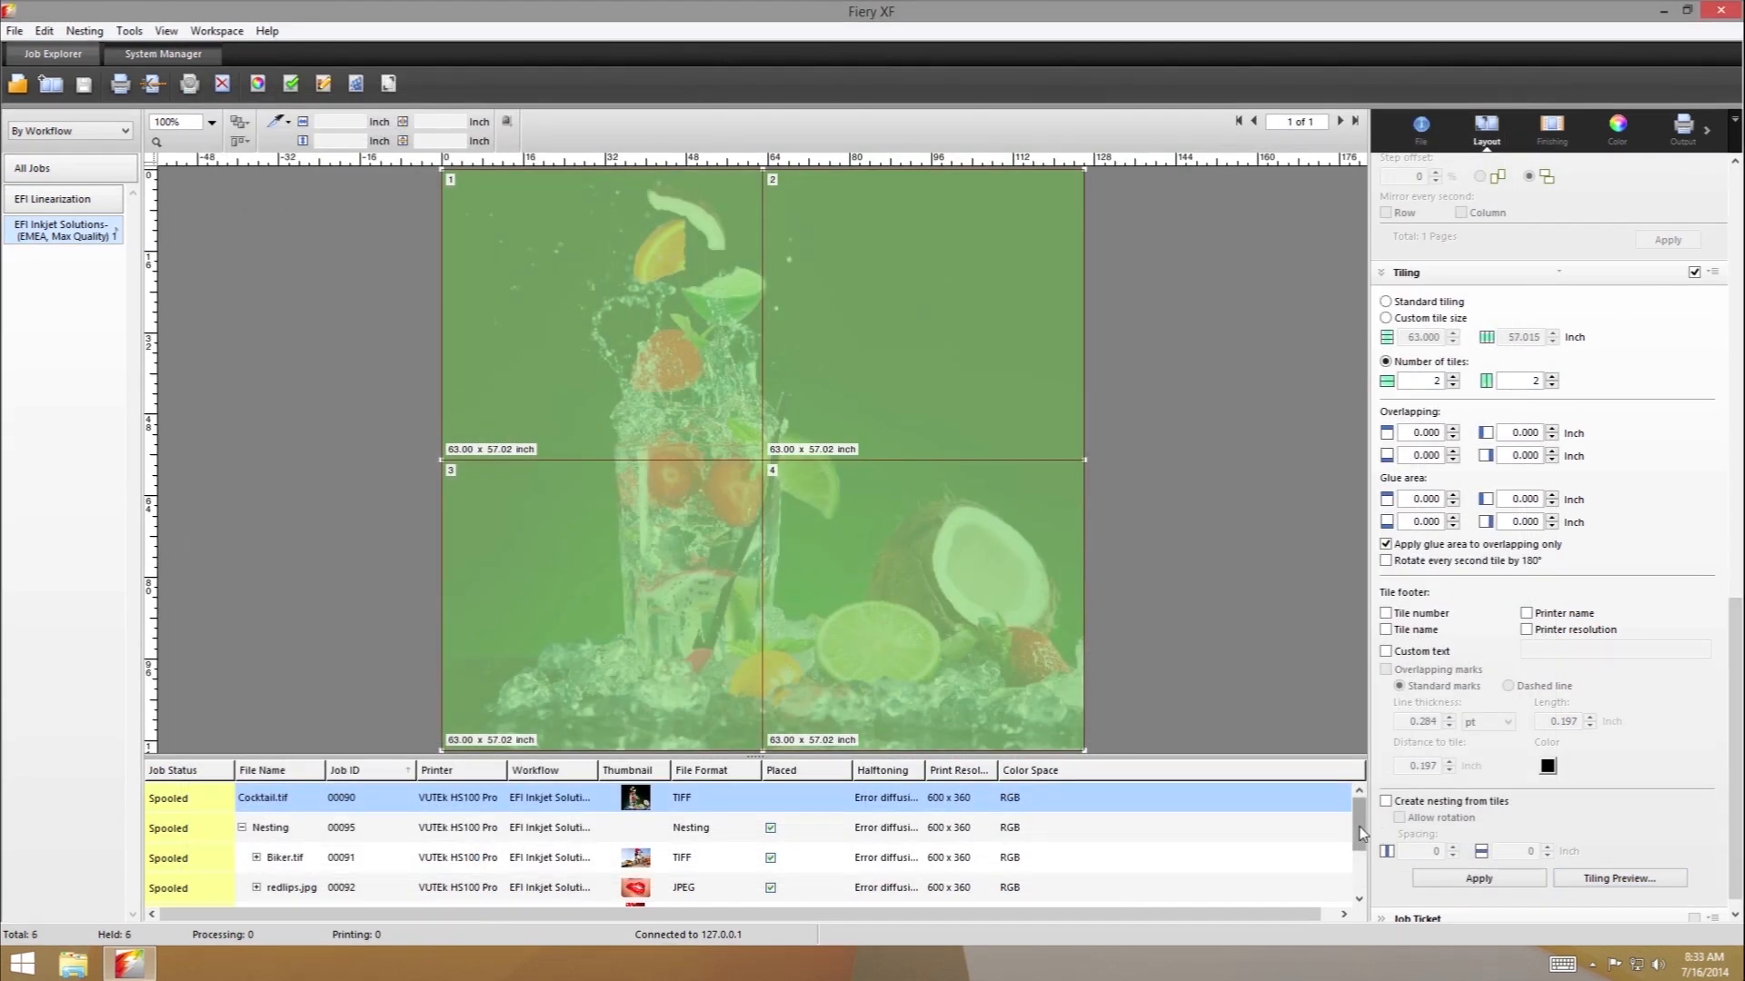
# Step: Review the FoldingBox job's Cut and Contour finishing settings, then show its Color settings
pyautogui.moveTo(1359, 836); pyautogui.dragTo(1359, 872)
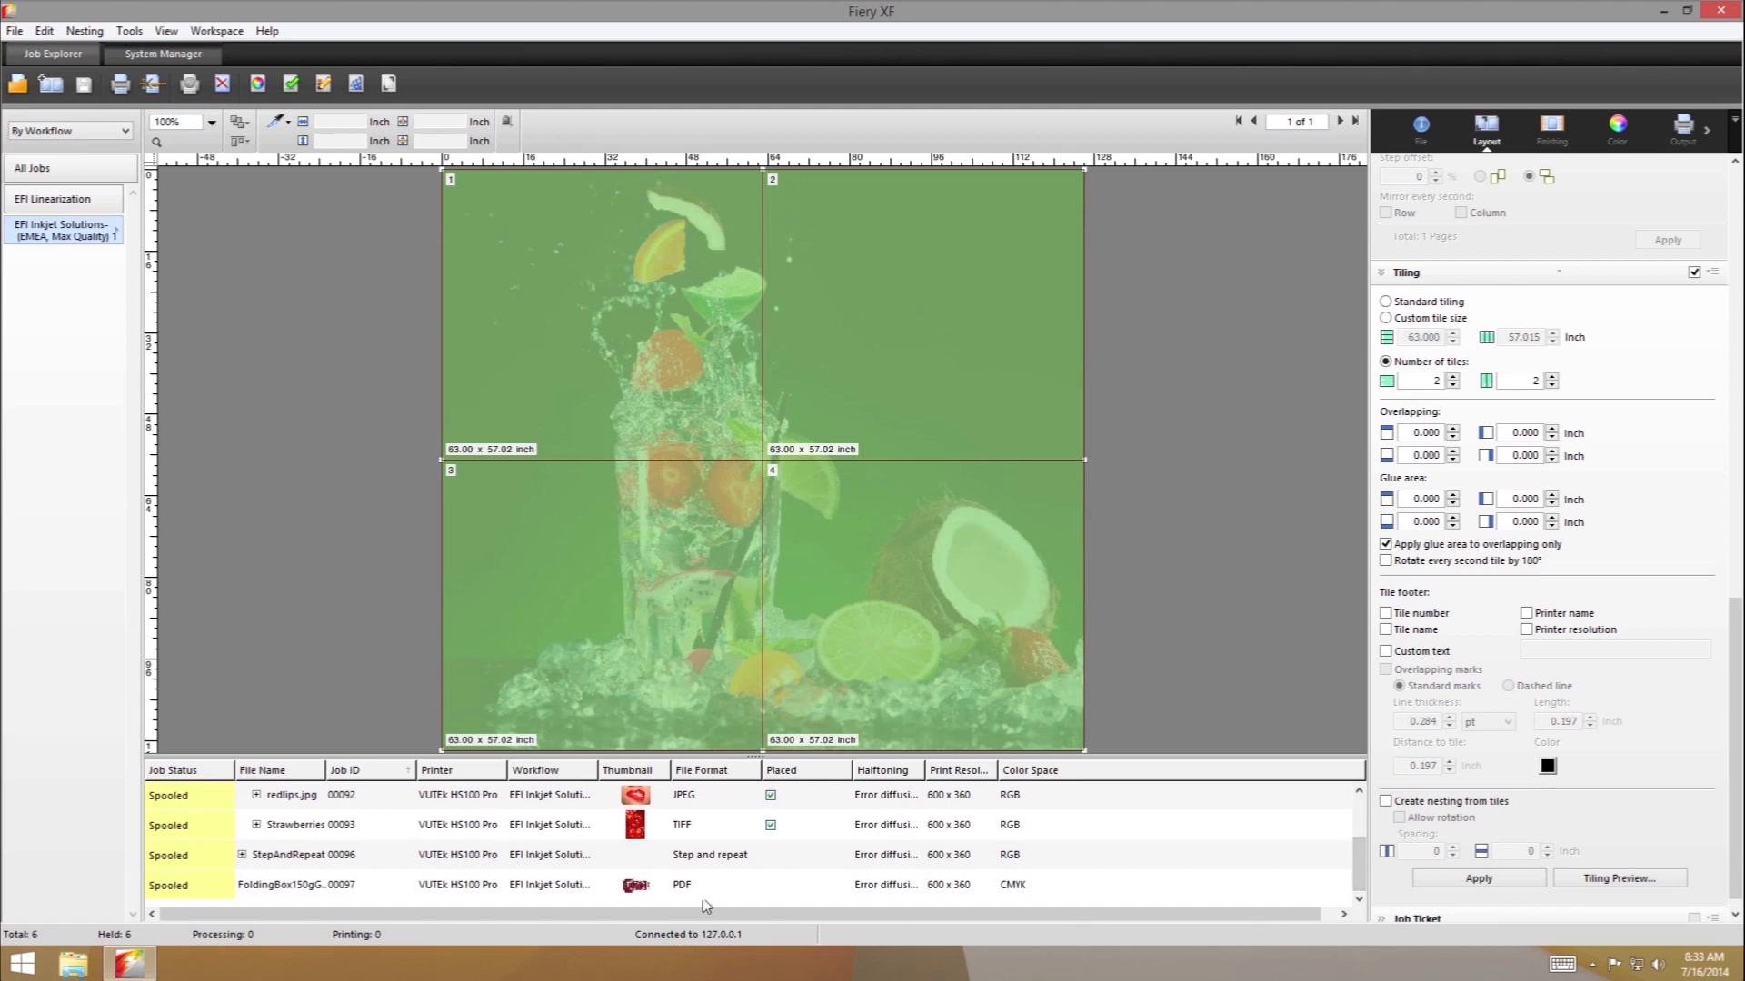
pyautogui.click(595, 886)
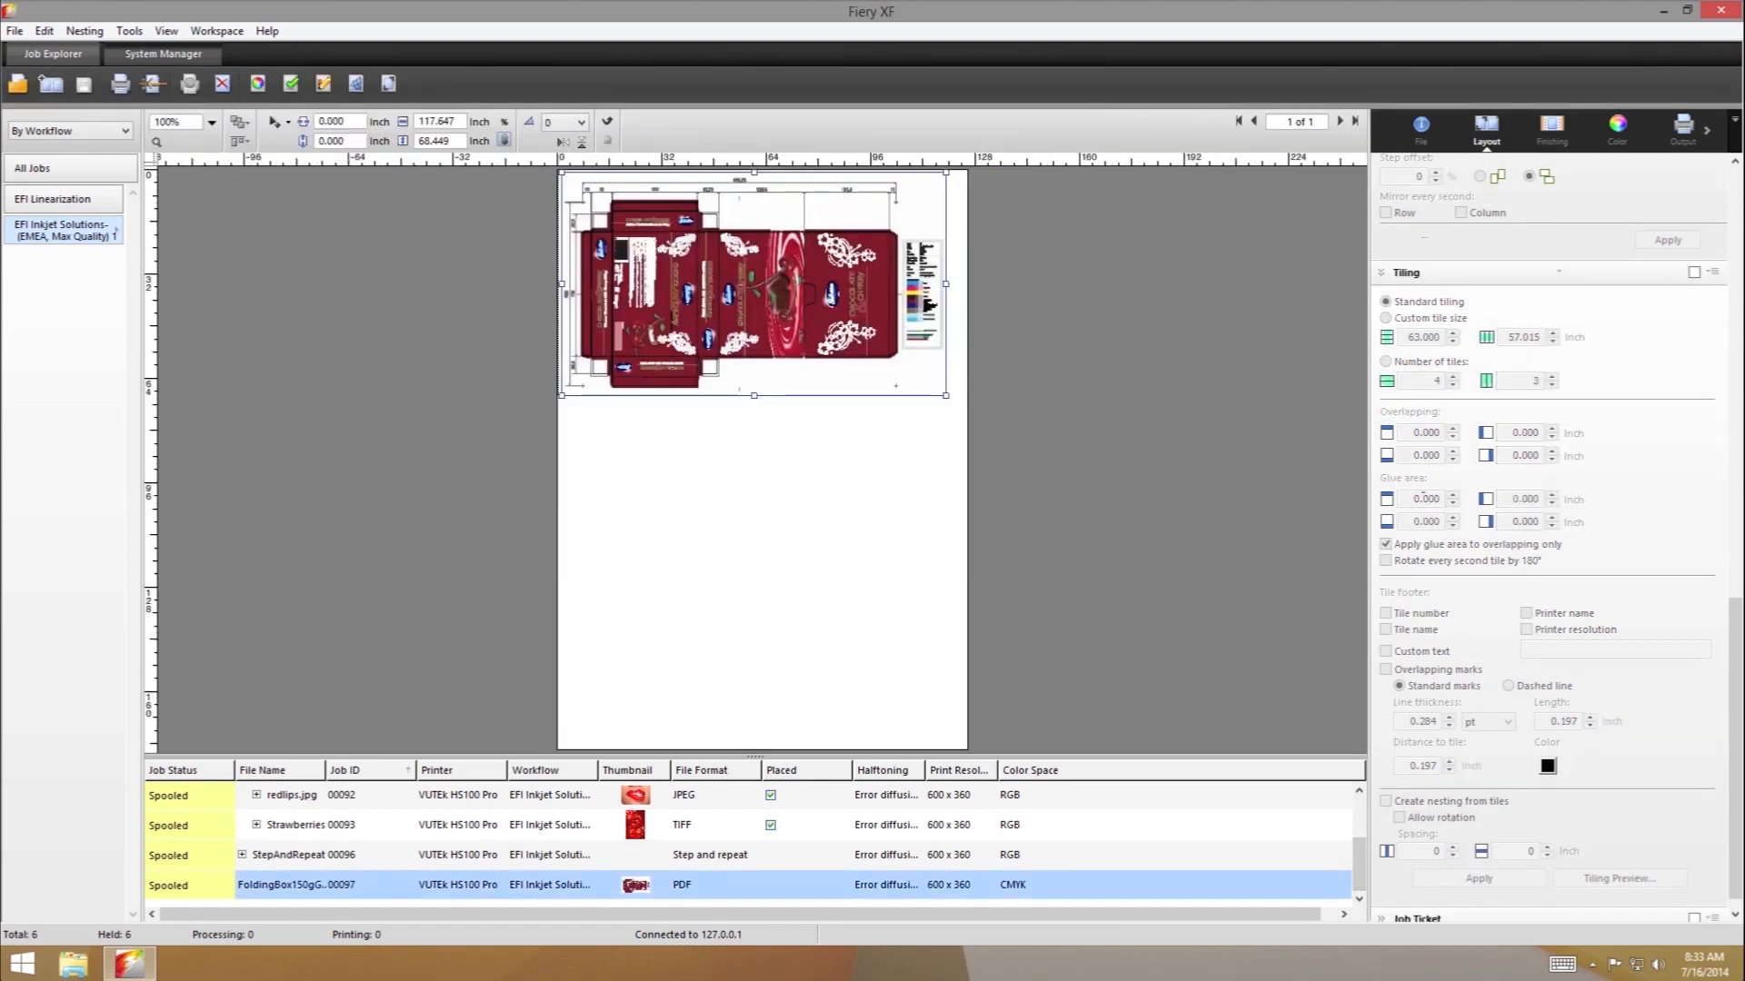
pyautogui.click(1551, 130)
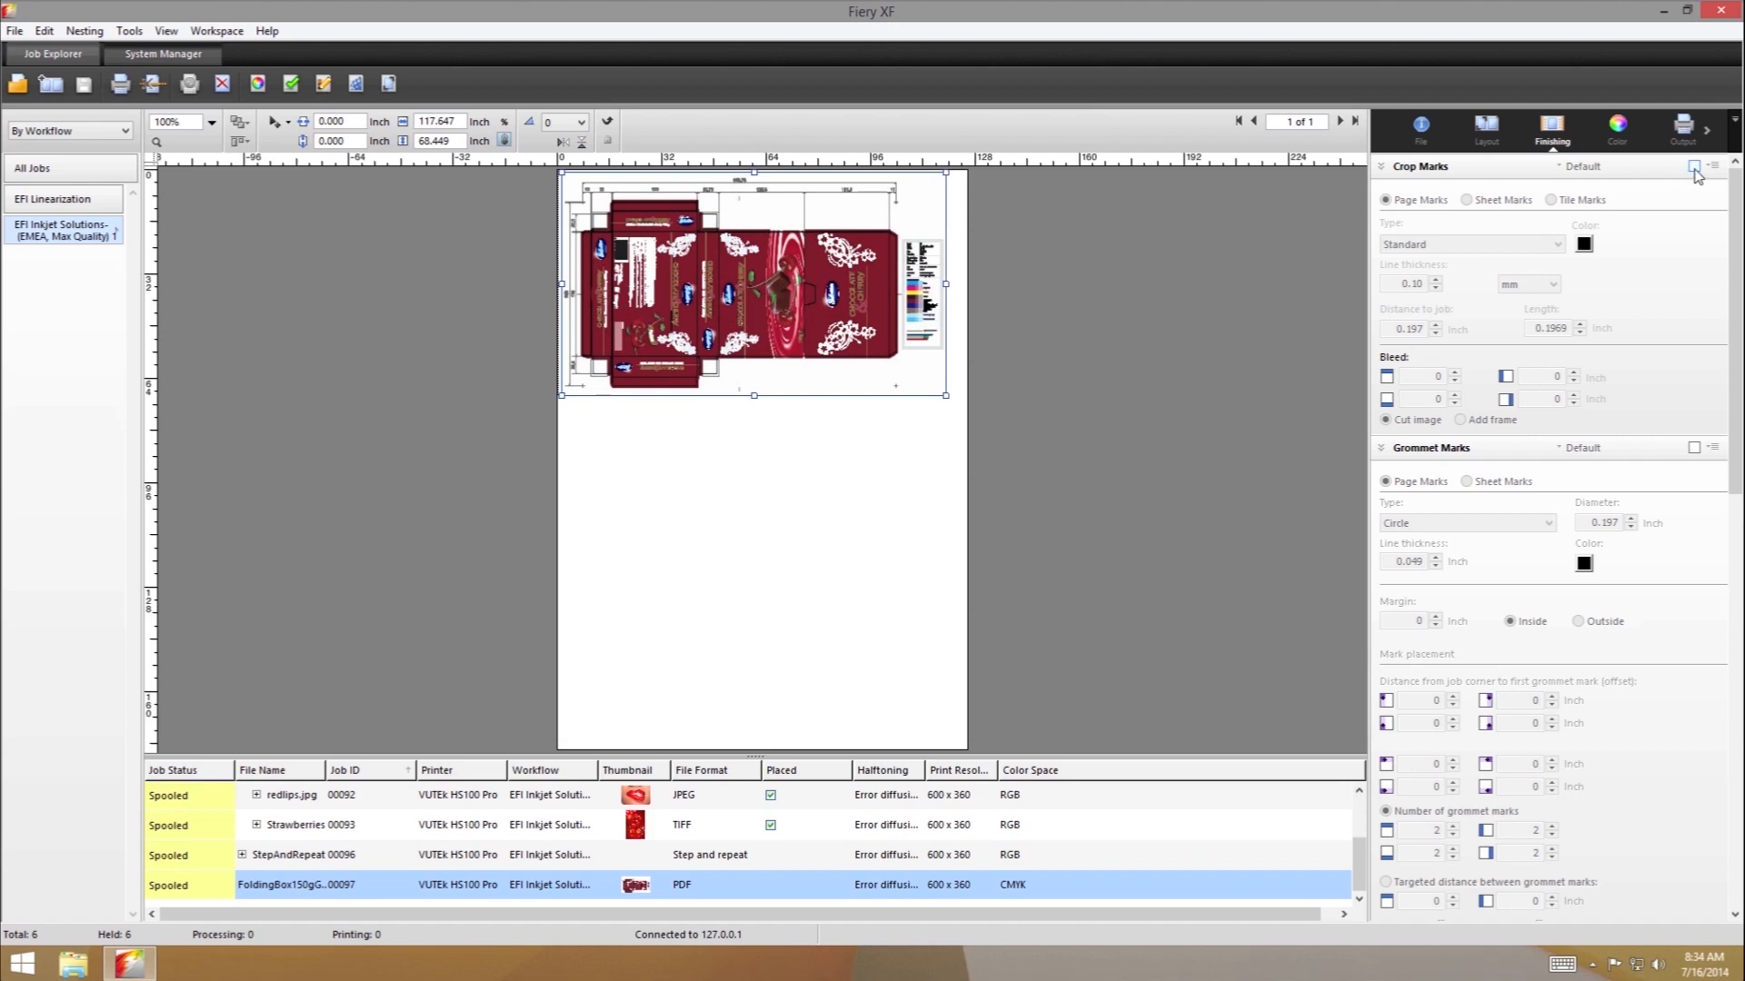
pyautogui.scroll(-3, 1708, 219)
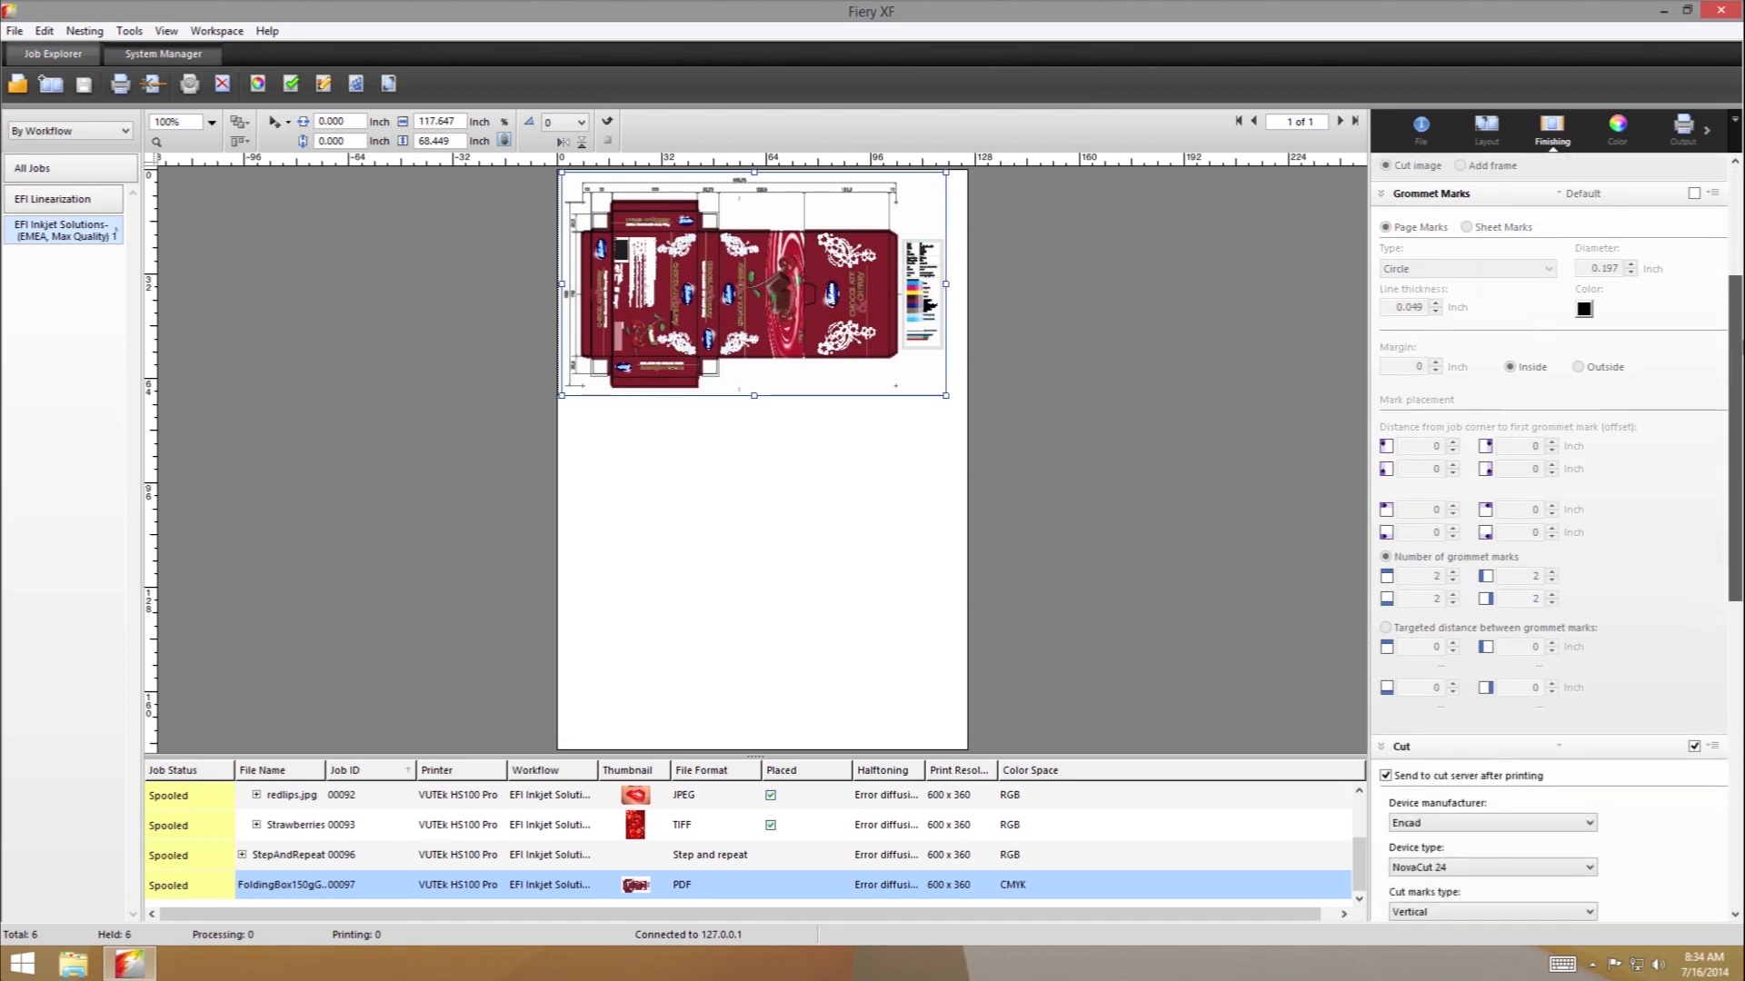
pyautogui.scroll(-6, 1554, 536)
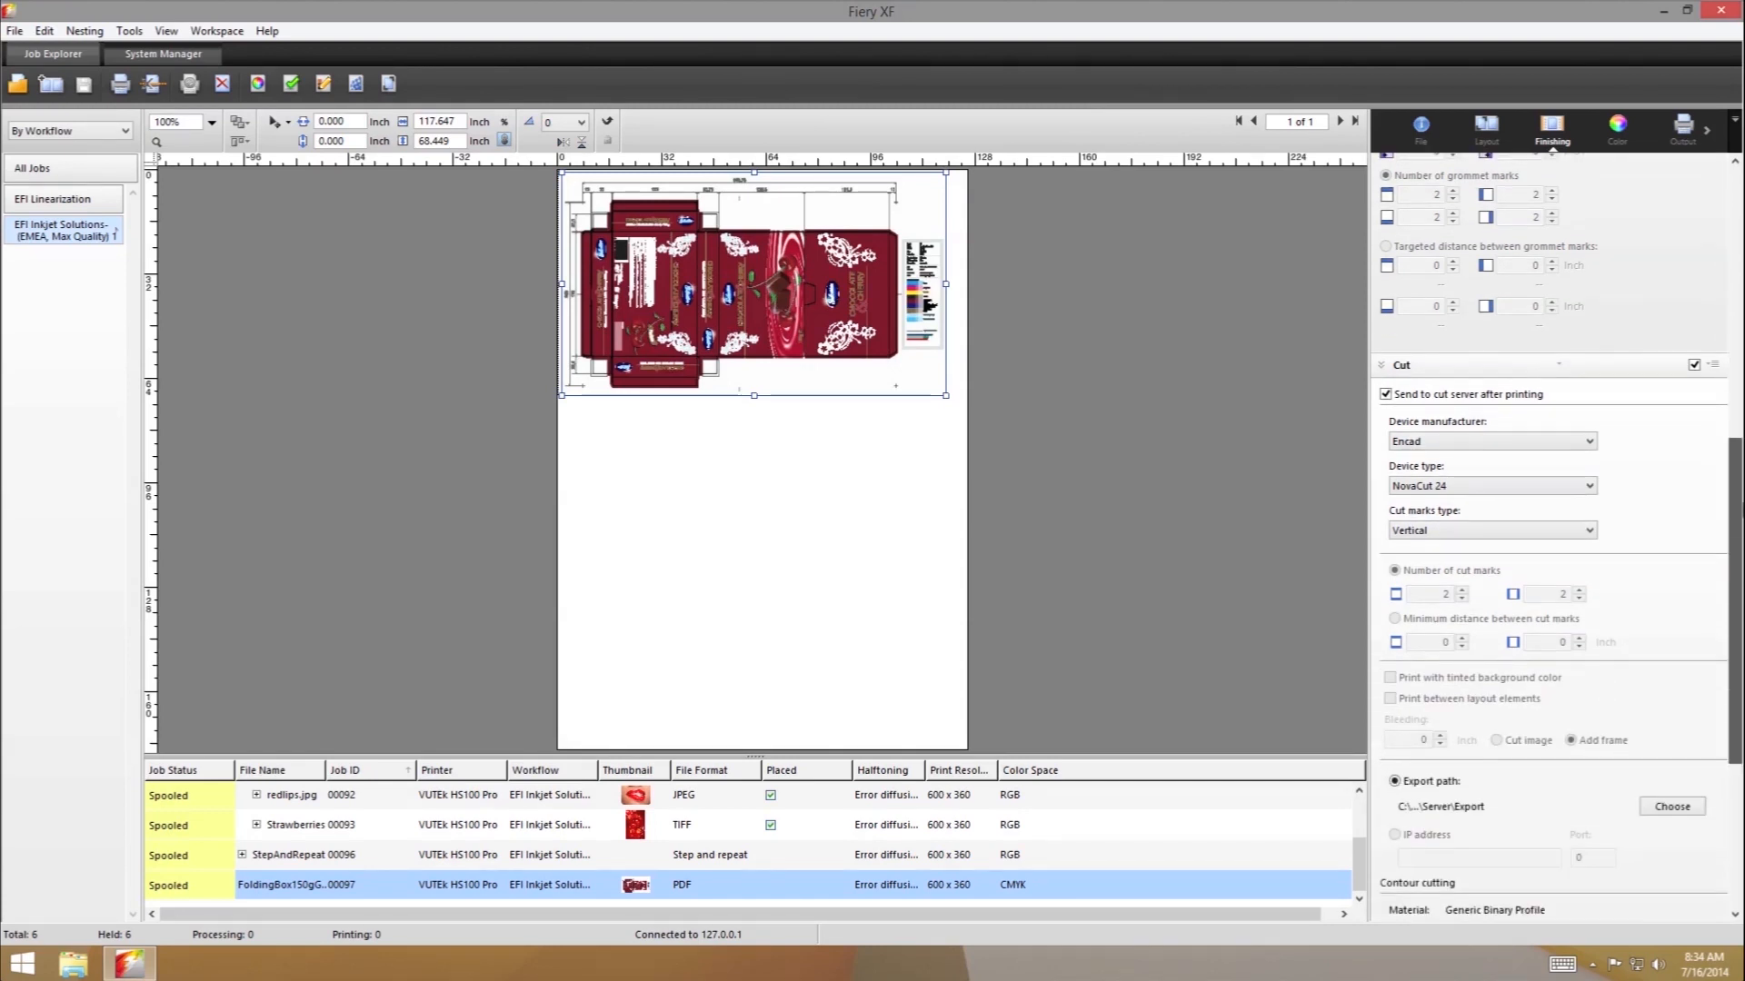
pyautogui.scroll(-2, 1735, 670)
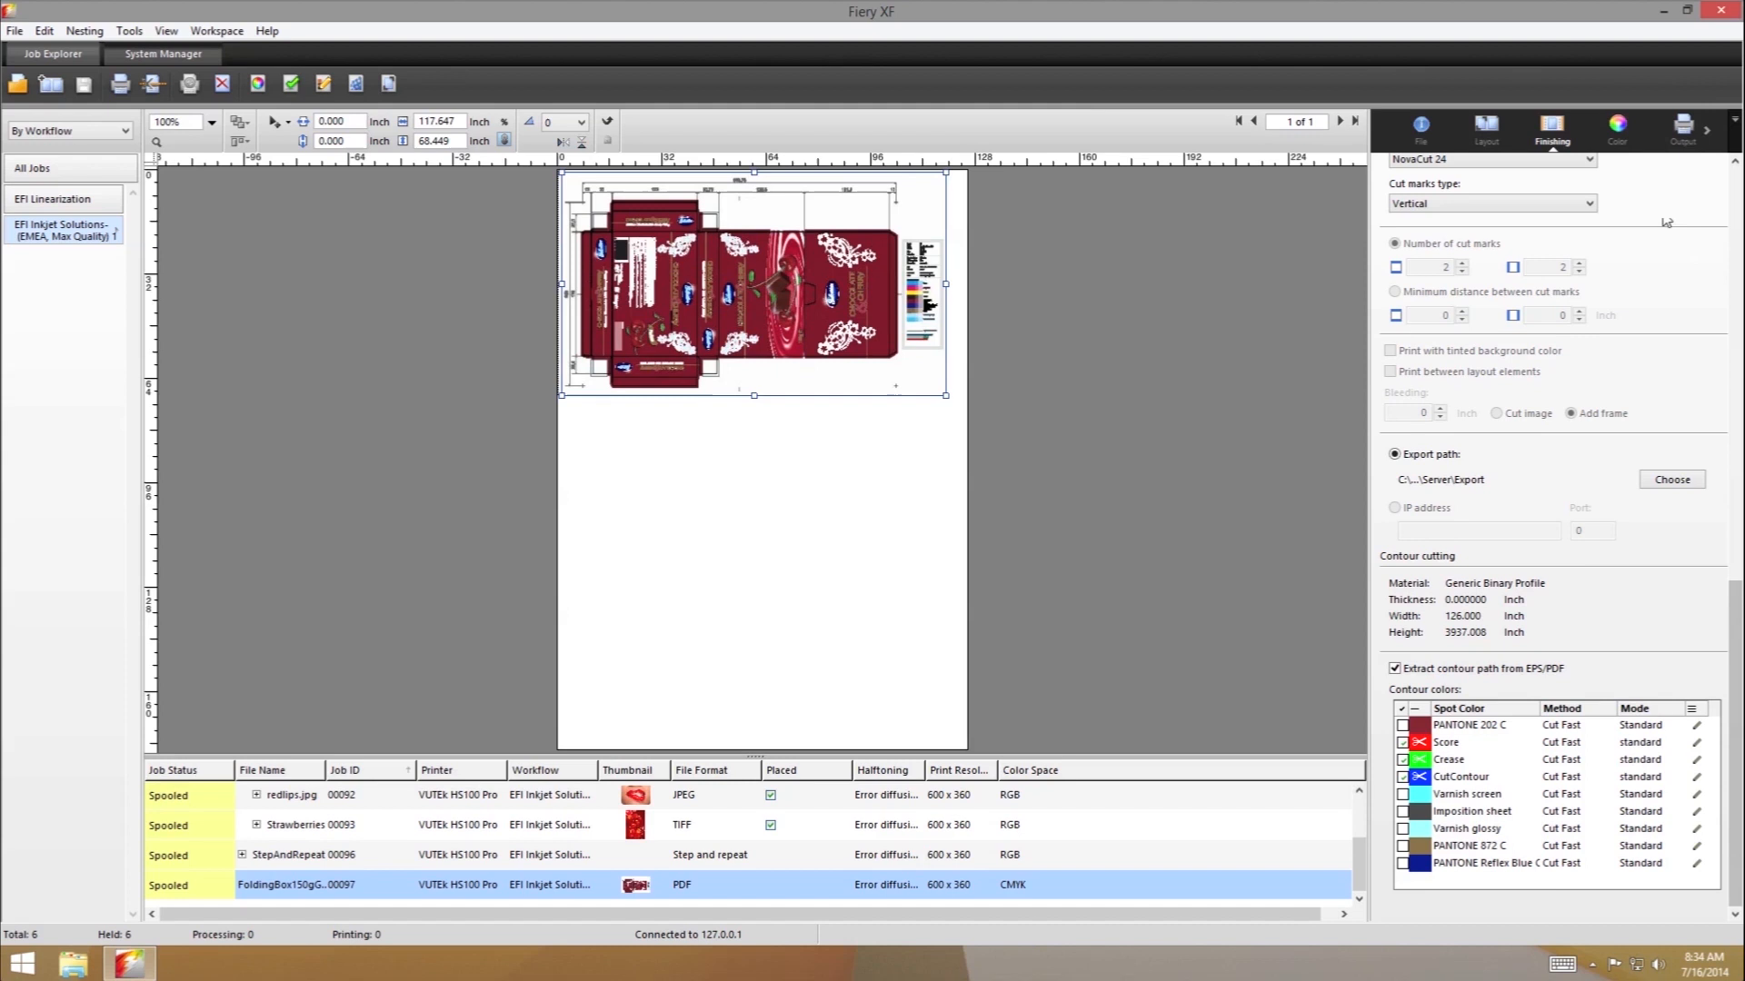
pyautogui.click(1615, 134)
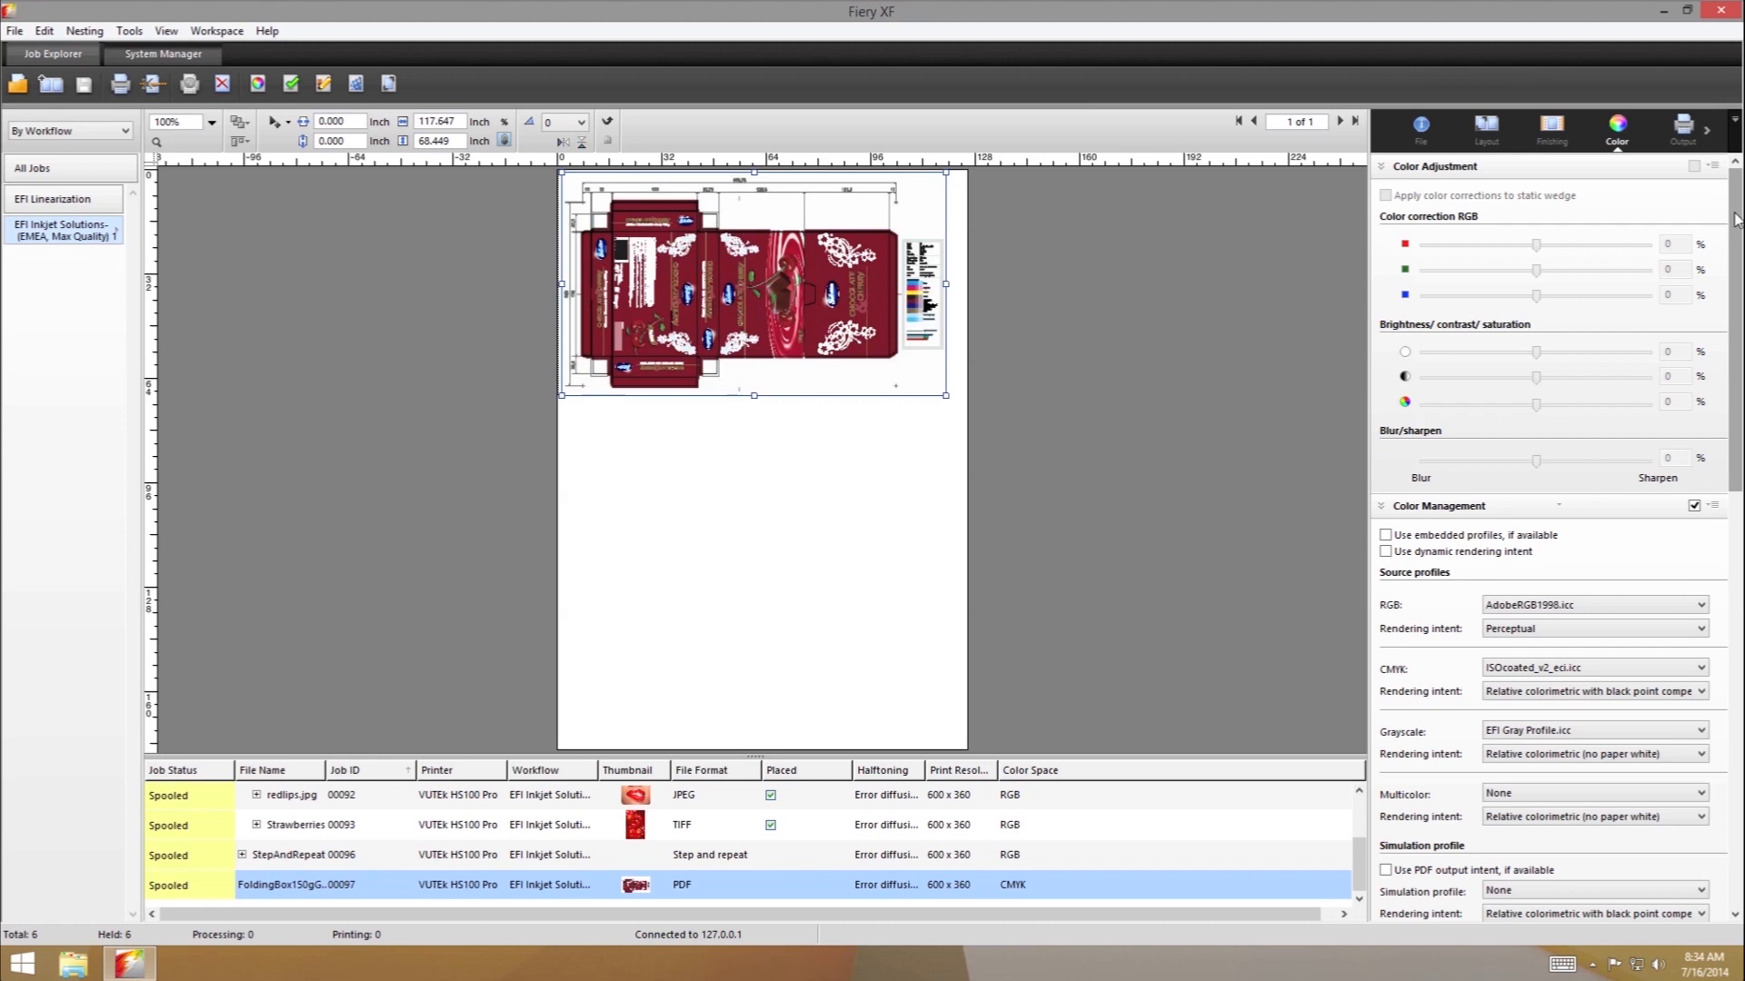
# Step: Map spot colour PANTONE 202 to PANTONE 202 C from the PANTONE source, then show Output settings
pyautogui.moveTo(1736, 218); pyautogui.dragTo(1725, 358)
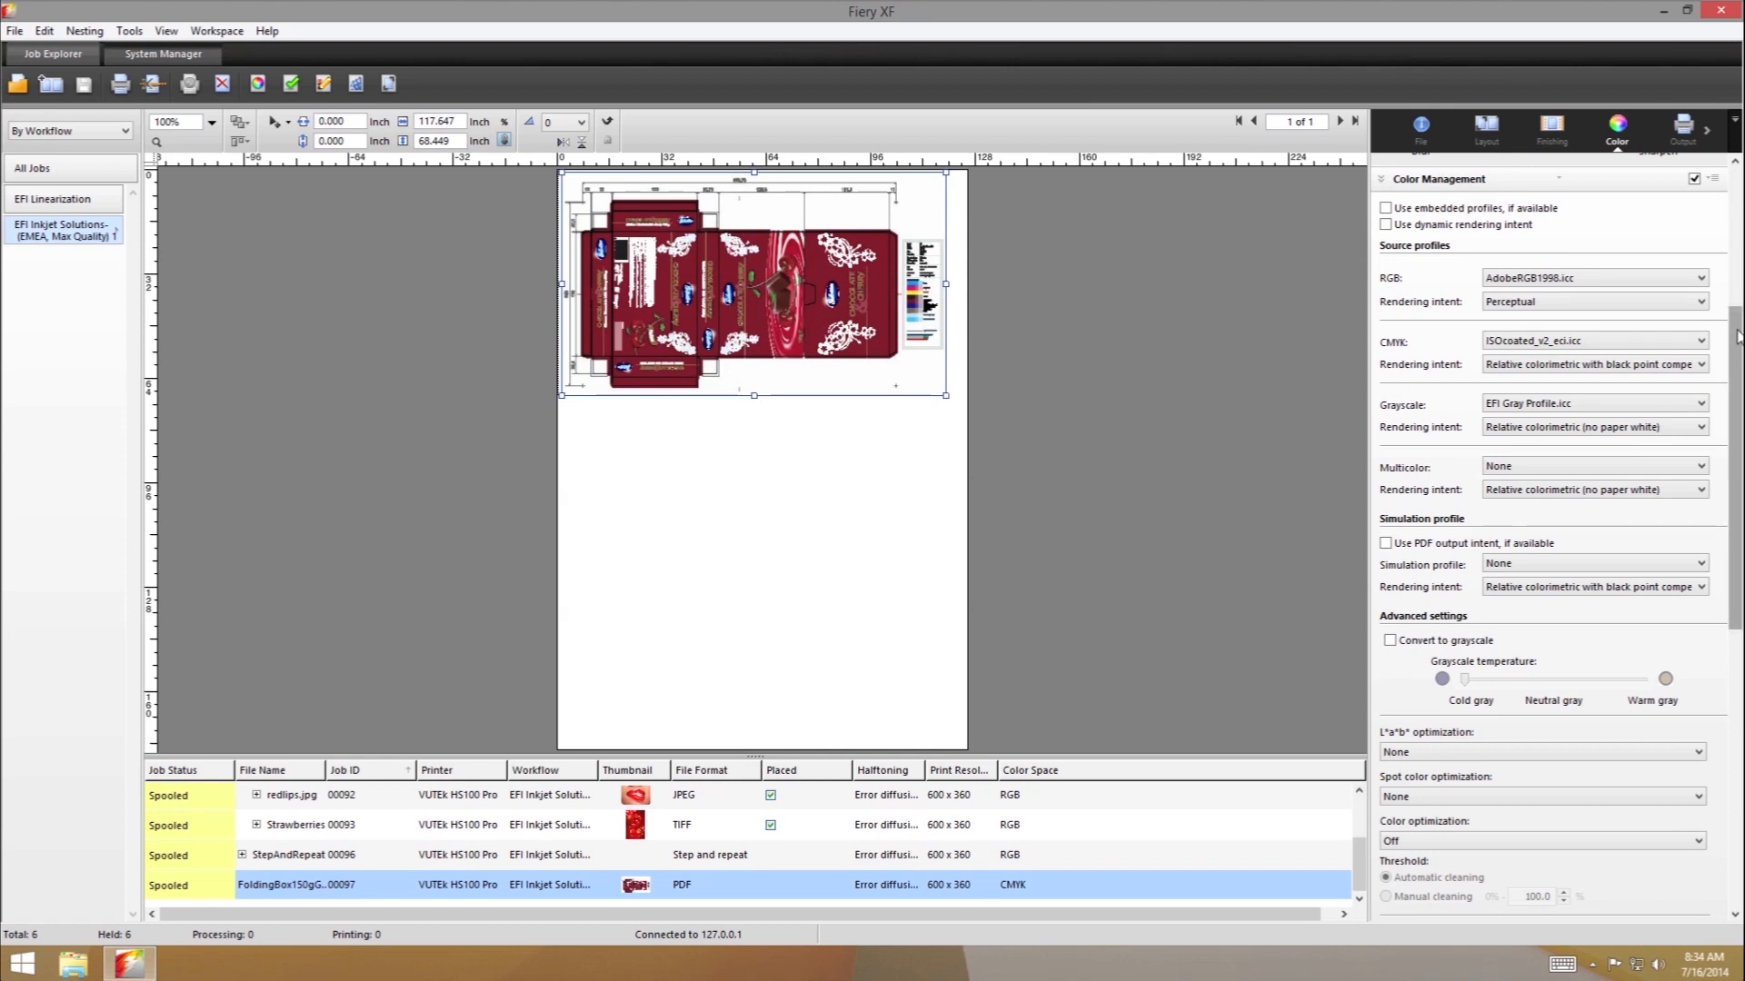
pyautogui.moveTo(1737, 336); pyautogui.dragTo(1735, 634)
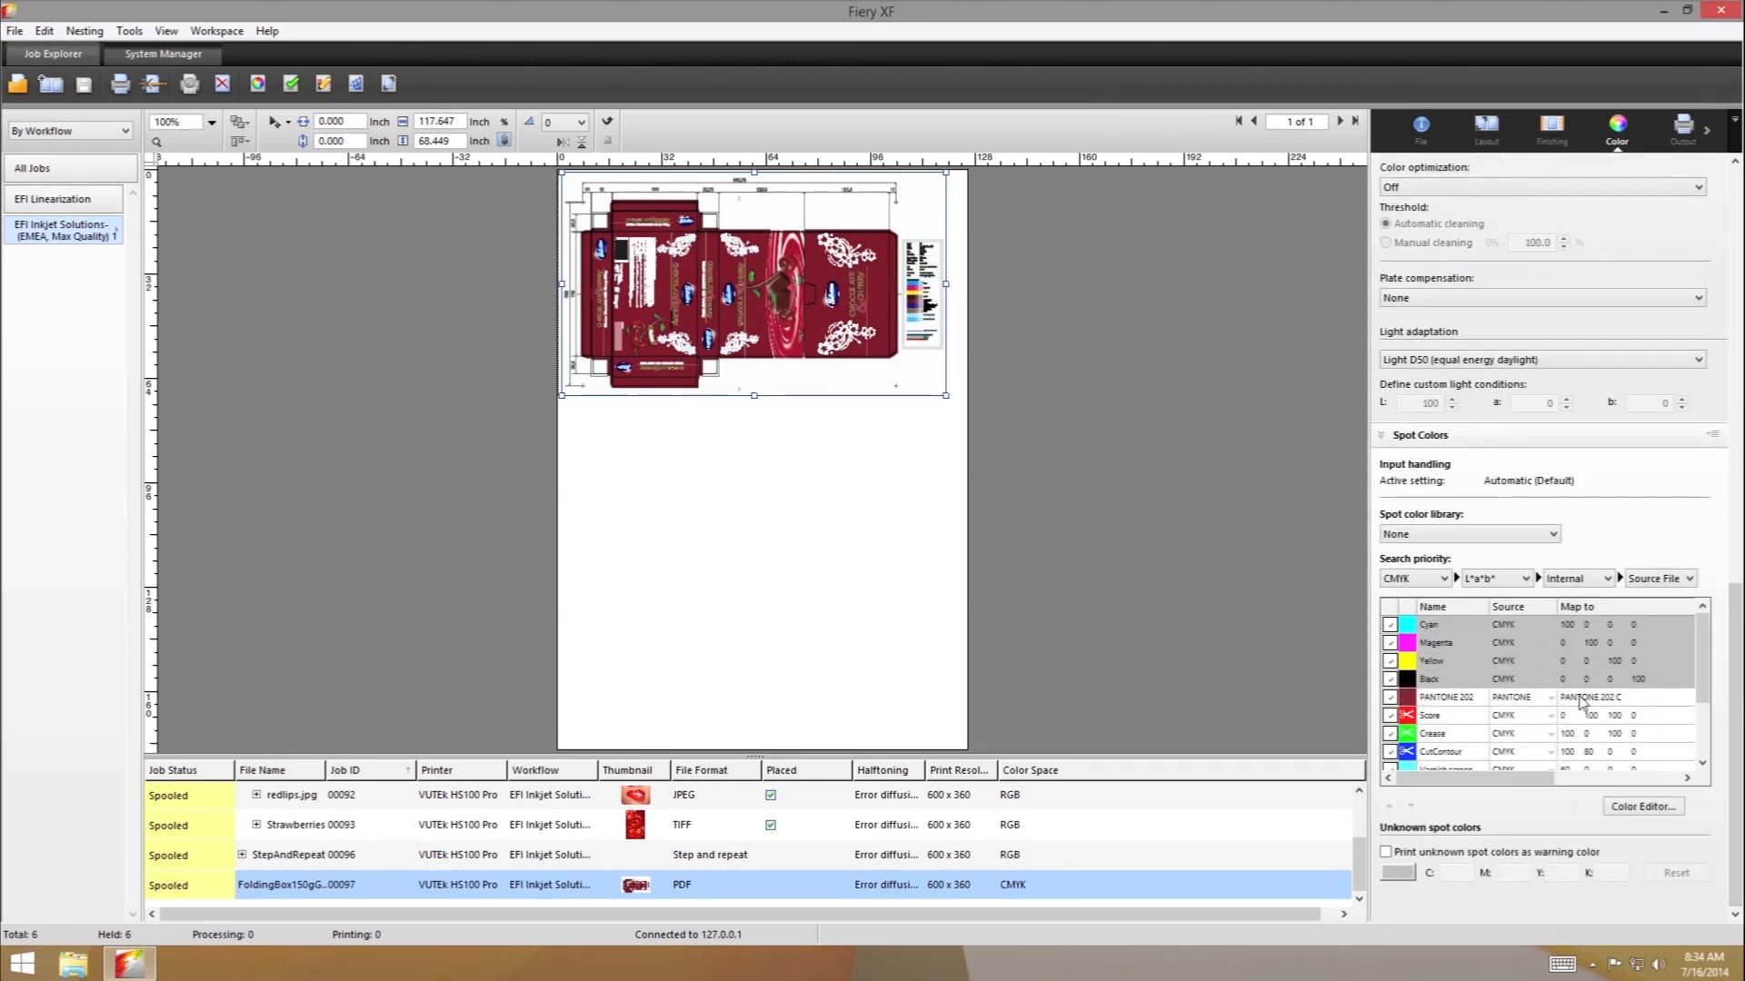
pyautogui.click(1550, 698)
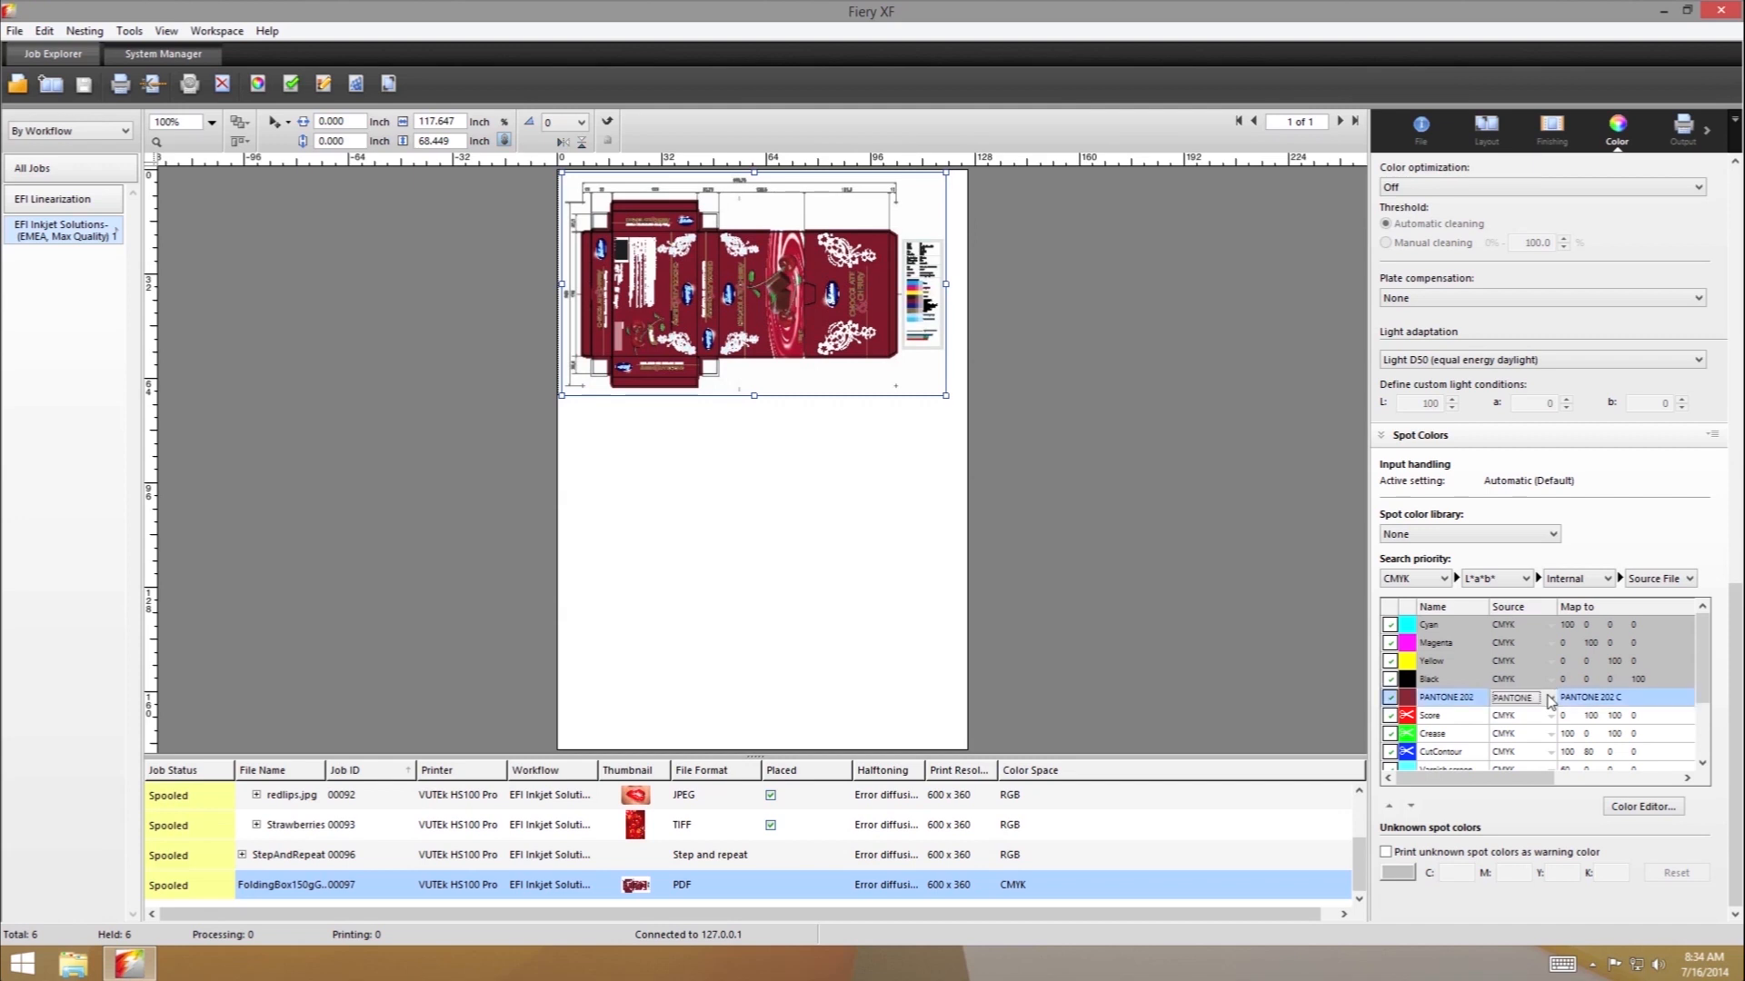
pyautogui.click(1550, 698)
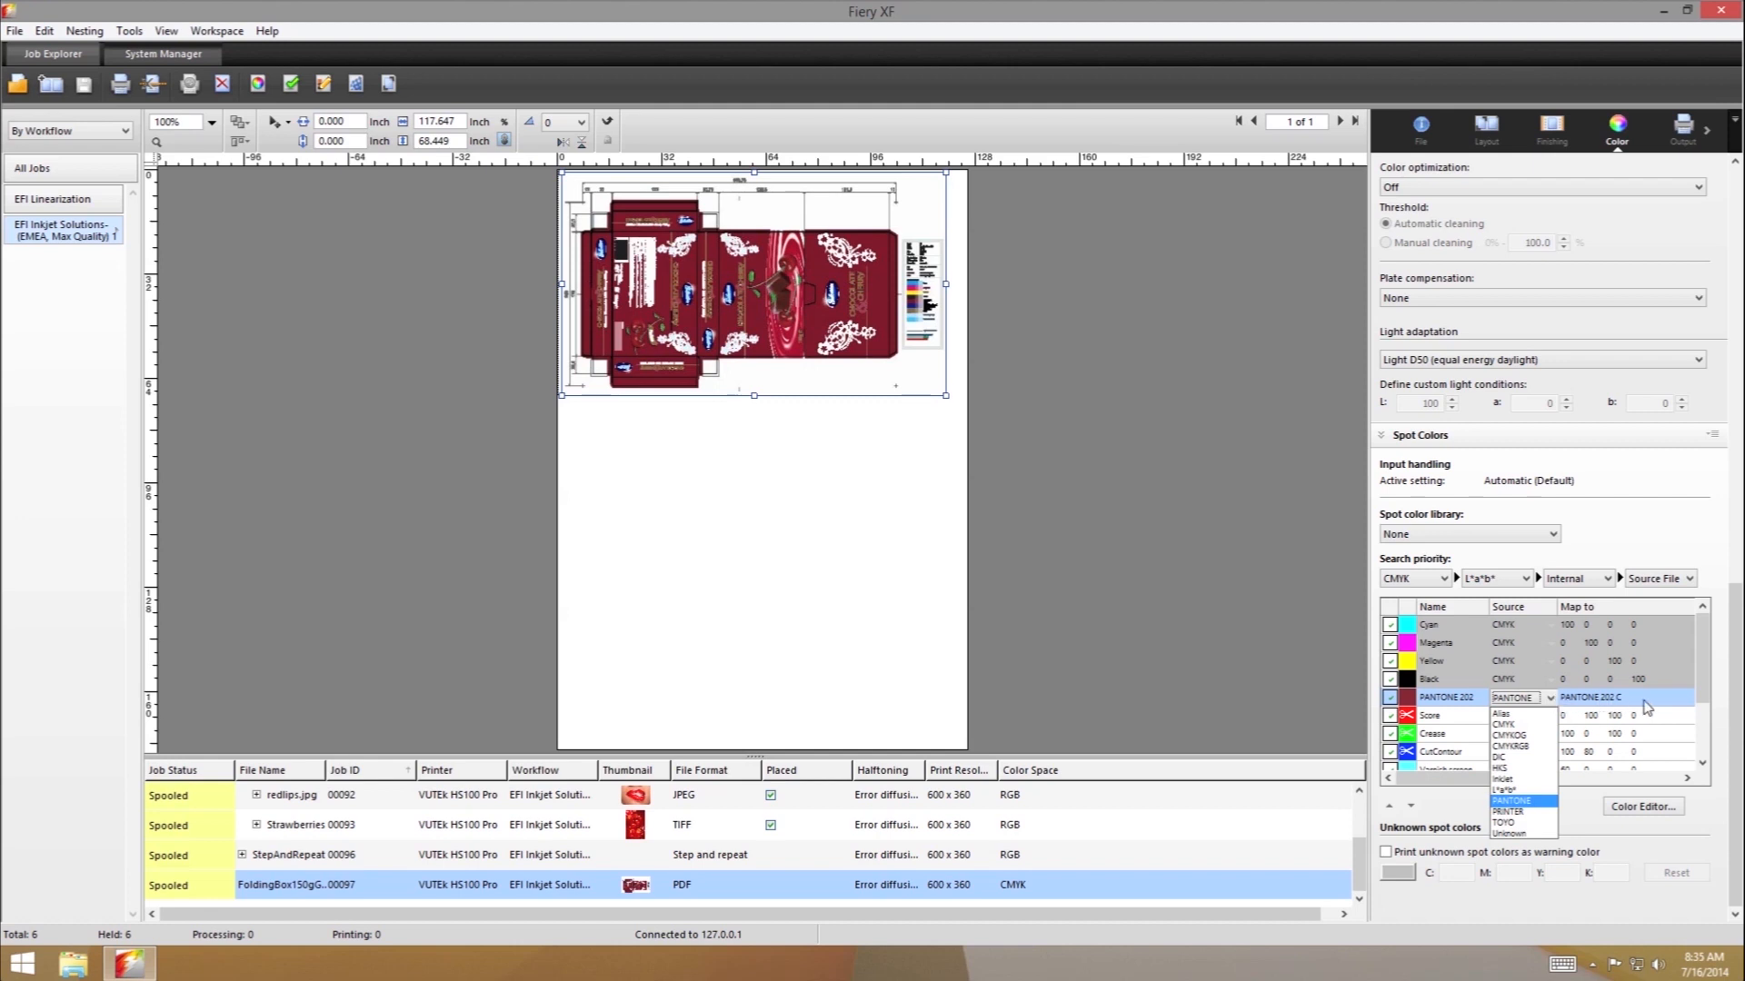
pyautogui.click(1646, 707)
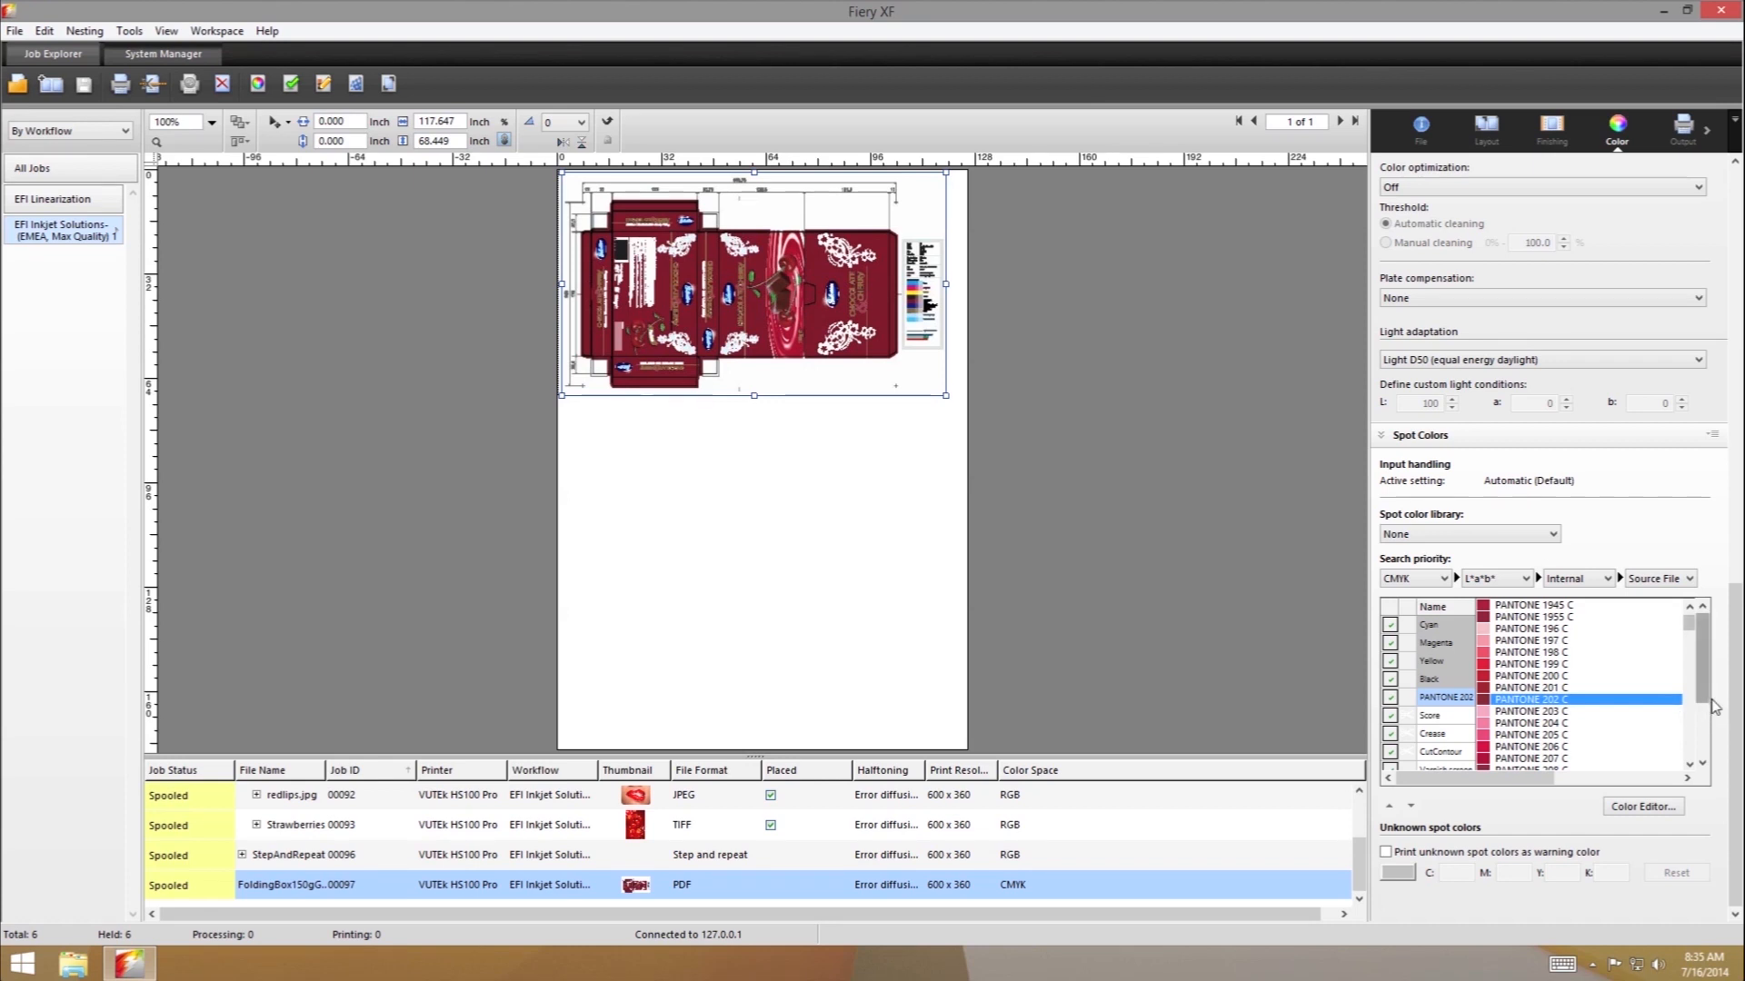
pyautogui.click(1631, 700)
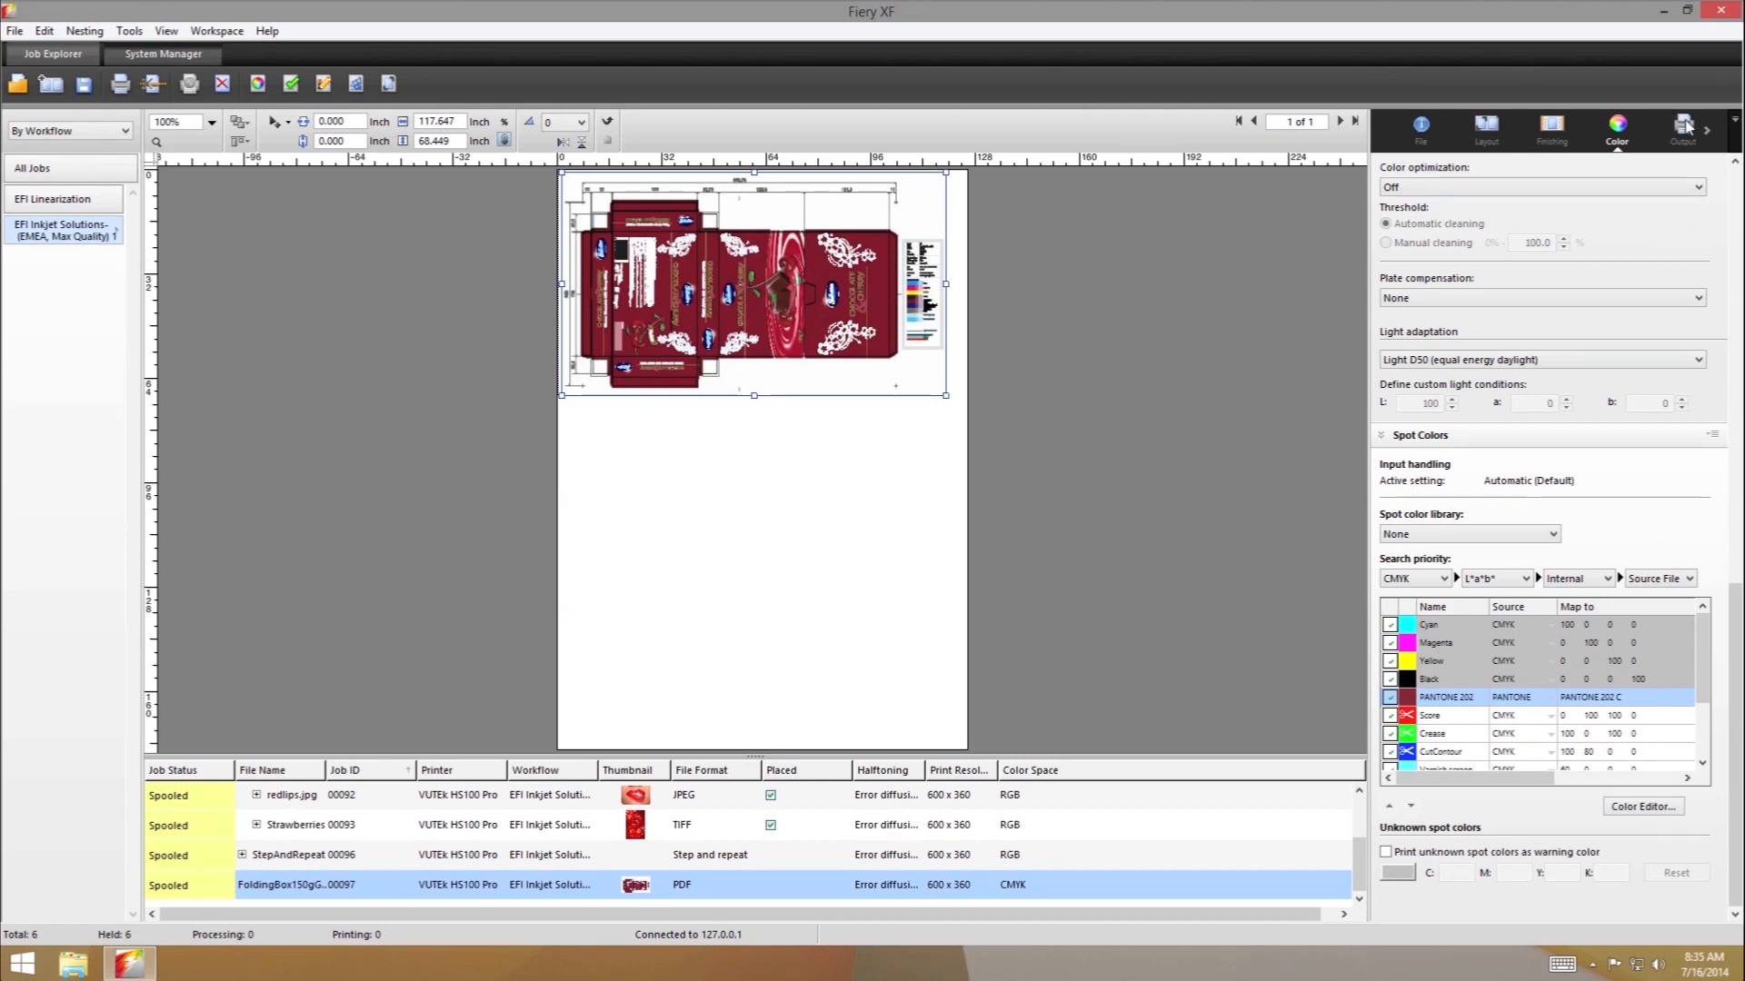
pyautogui.click(1684, 127)
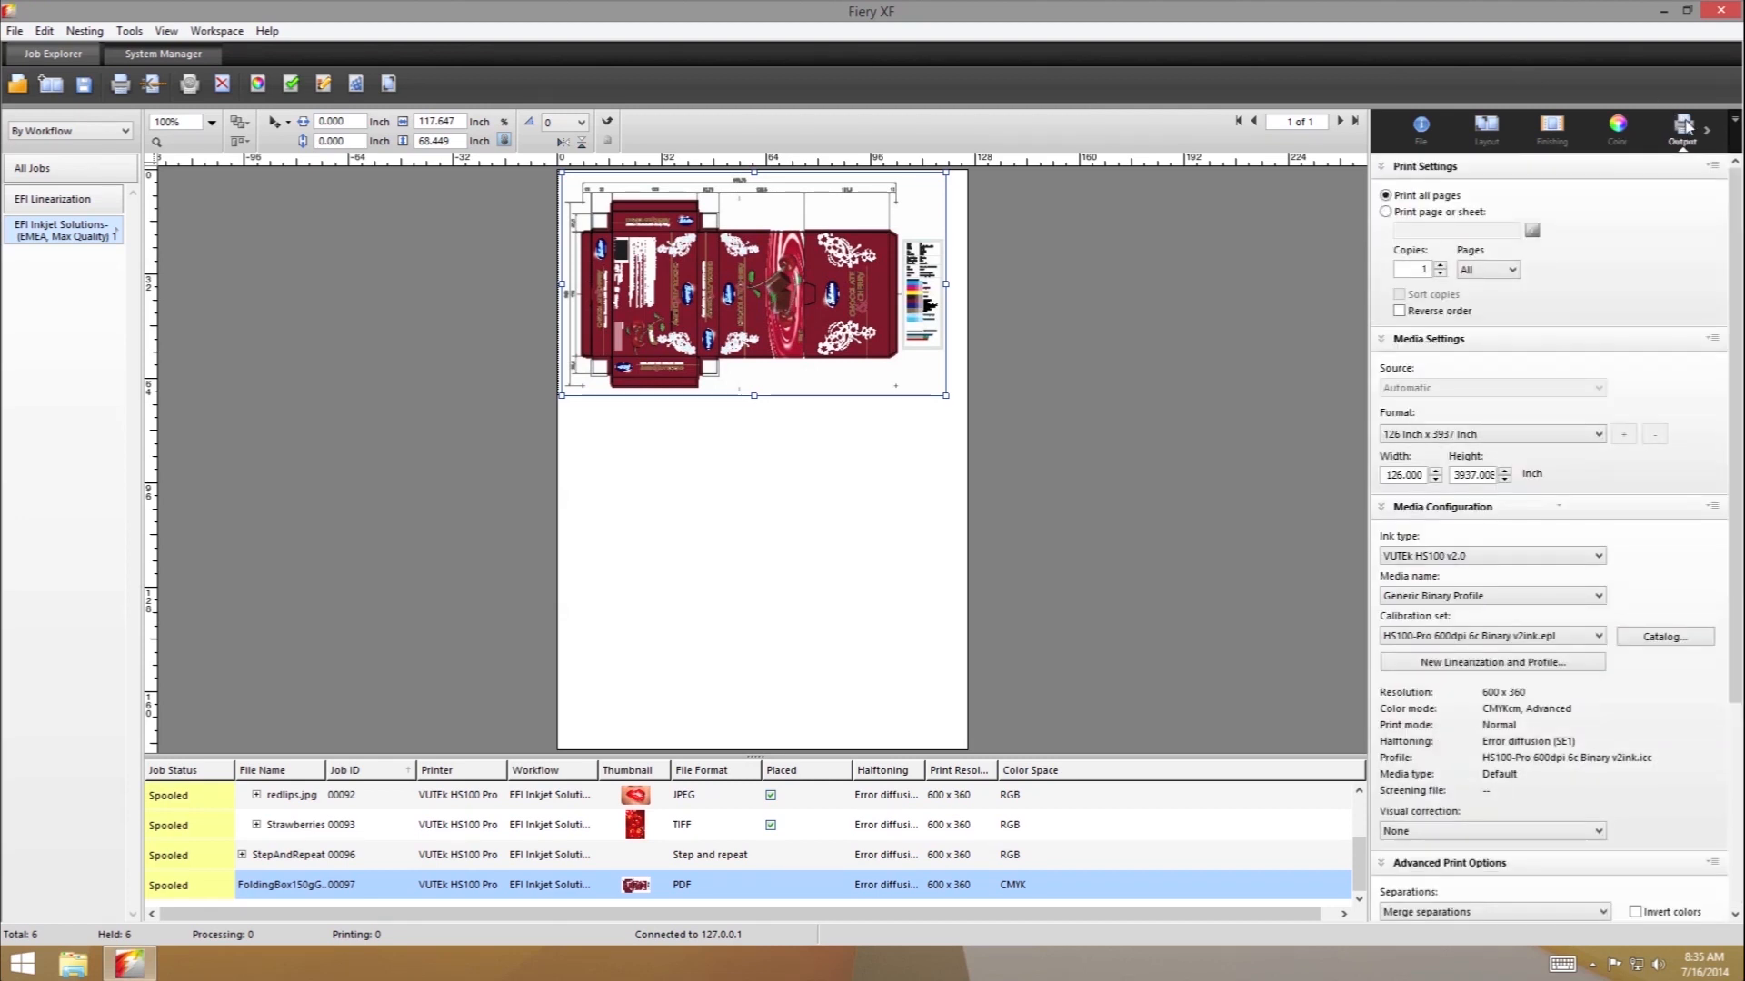
pyautogui.moveTo(1736, 209); pyautogui.dragTo(1724, 410)
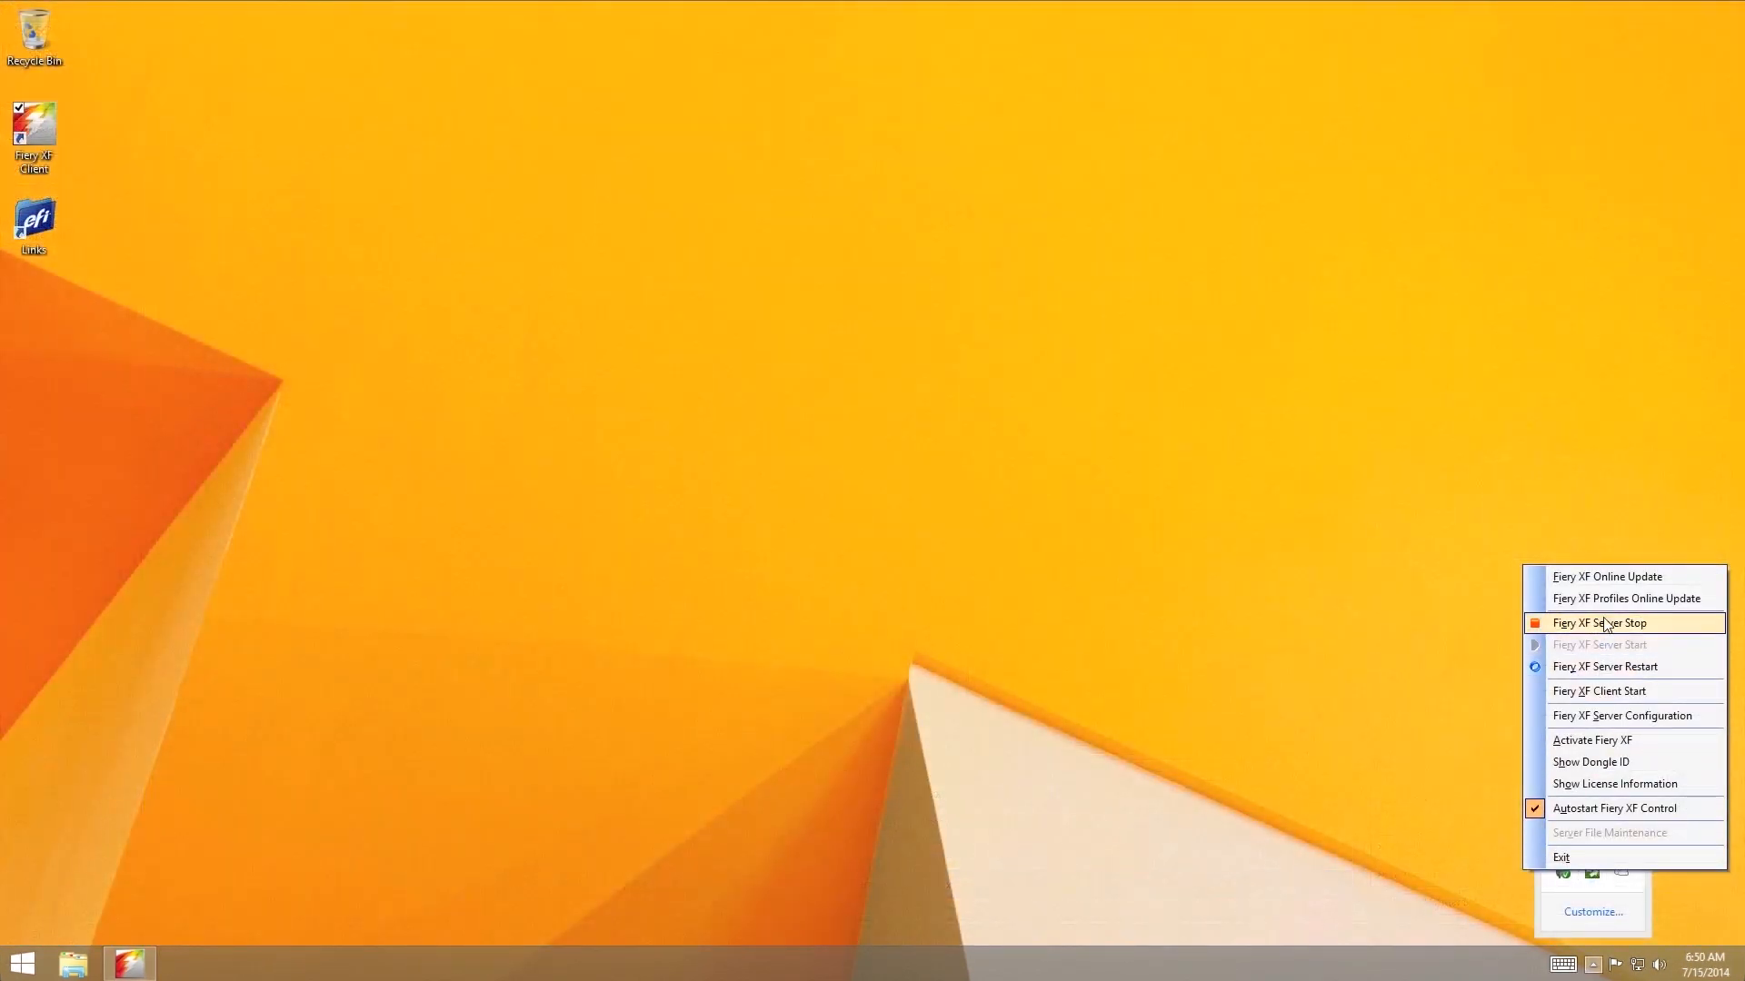
# Step: Download the Generic Printer Profile for the EFI VUTEk Advanced HS100 Pro via Profile Update Service
pyautogui.click(1603, 598)
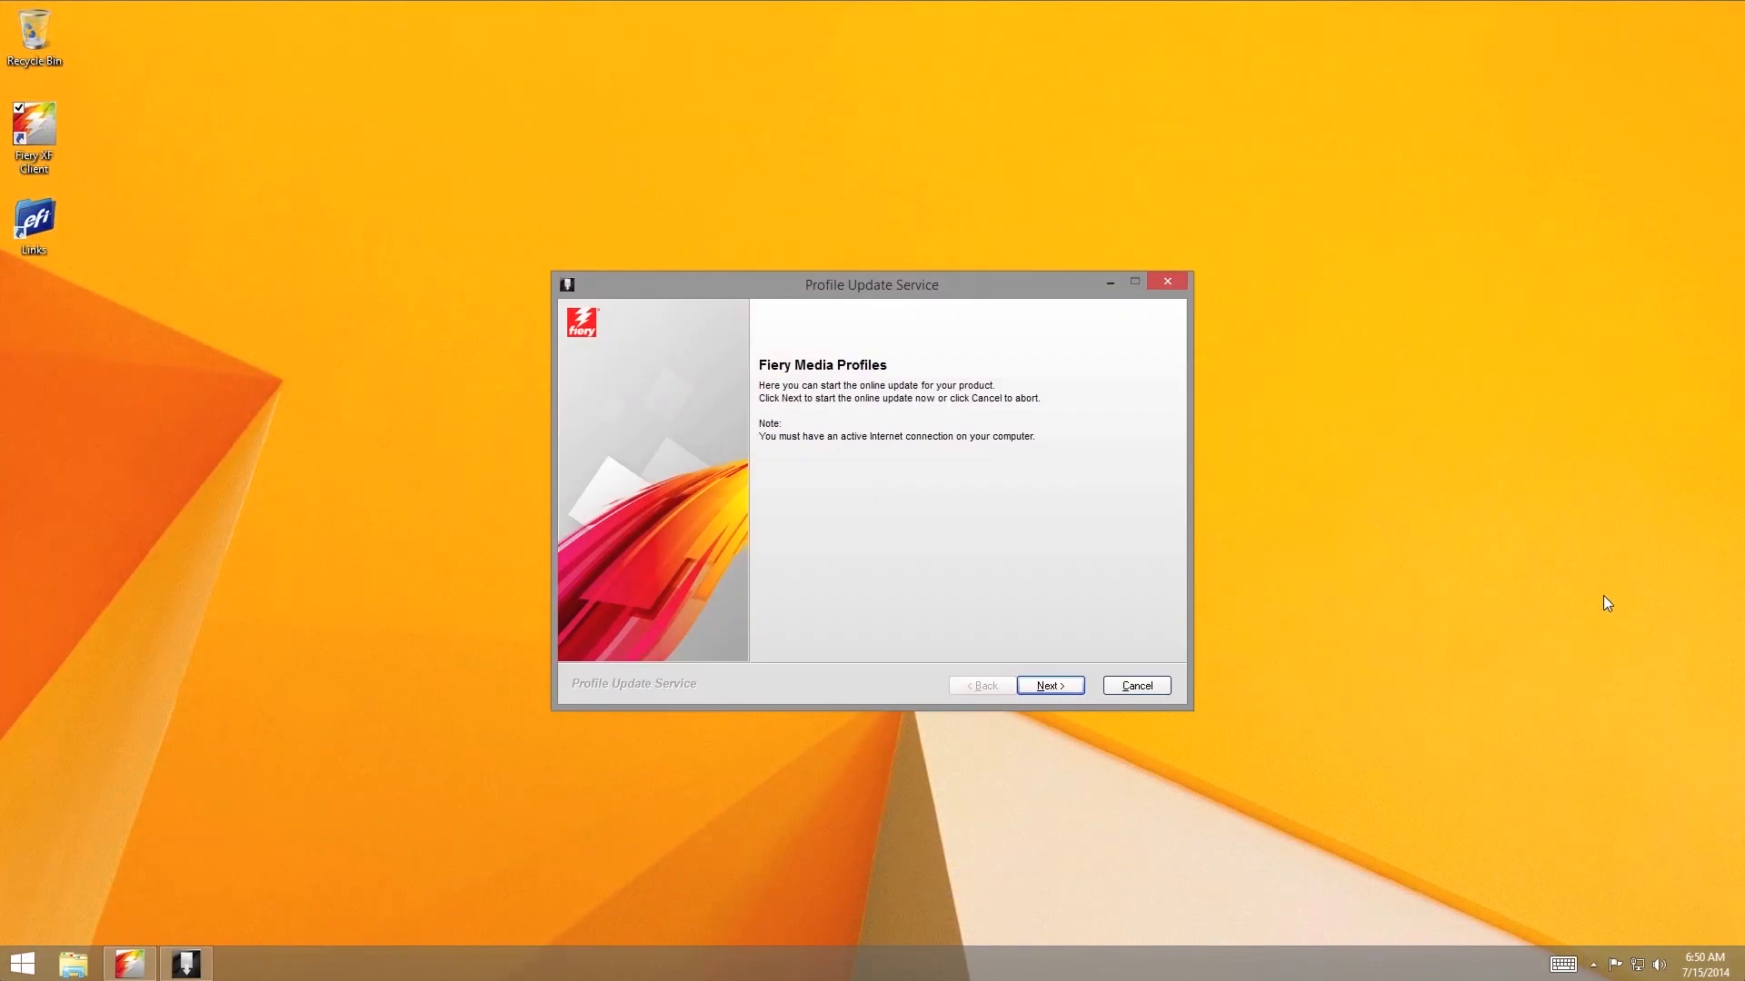
pyautogui.click(1047, 685)
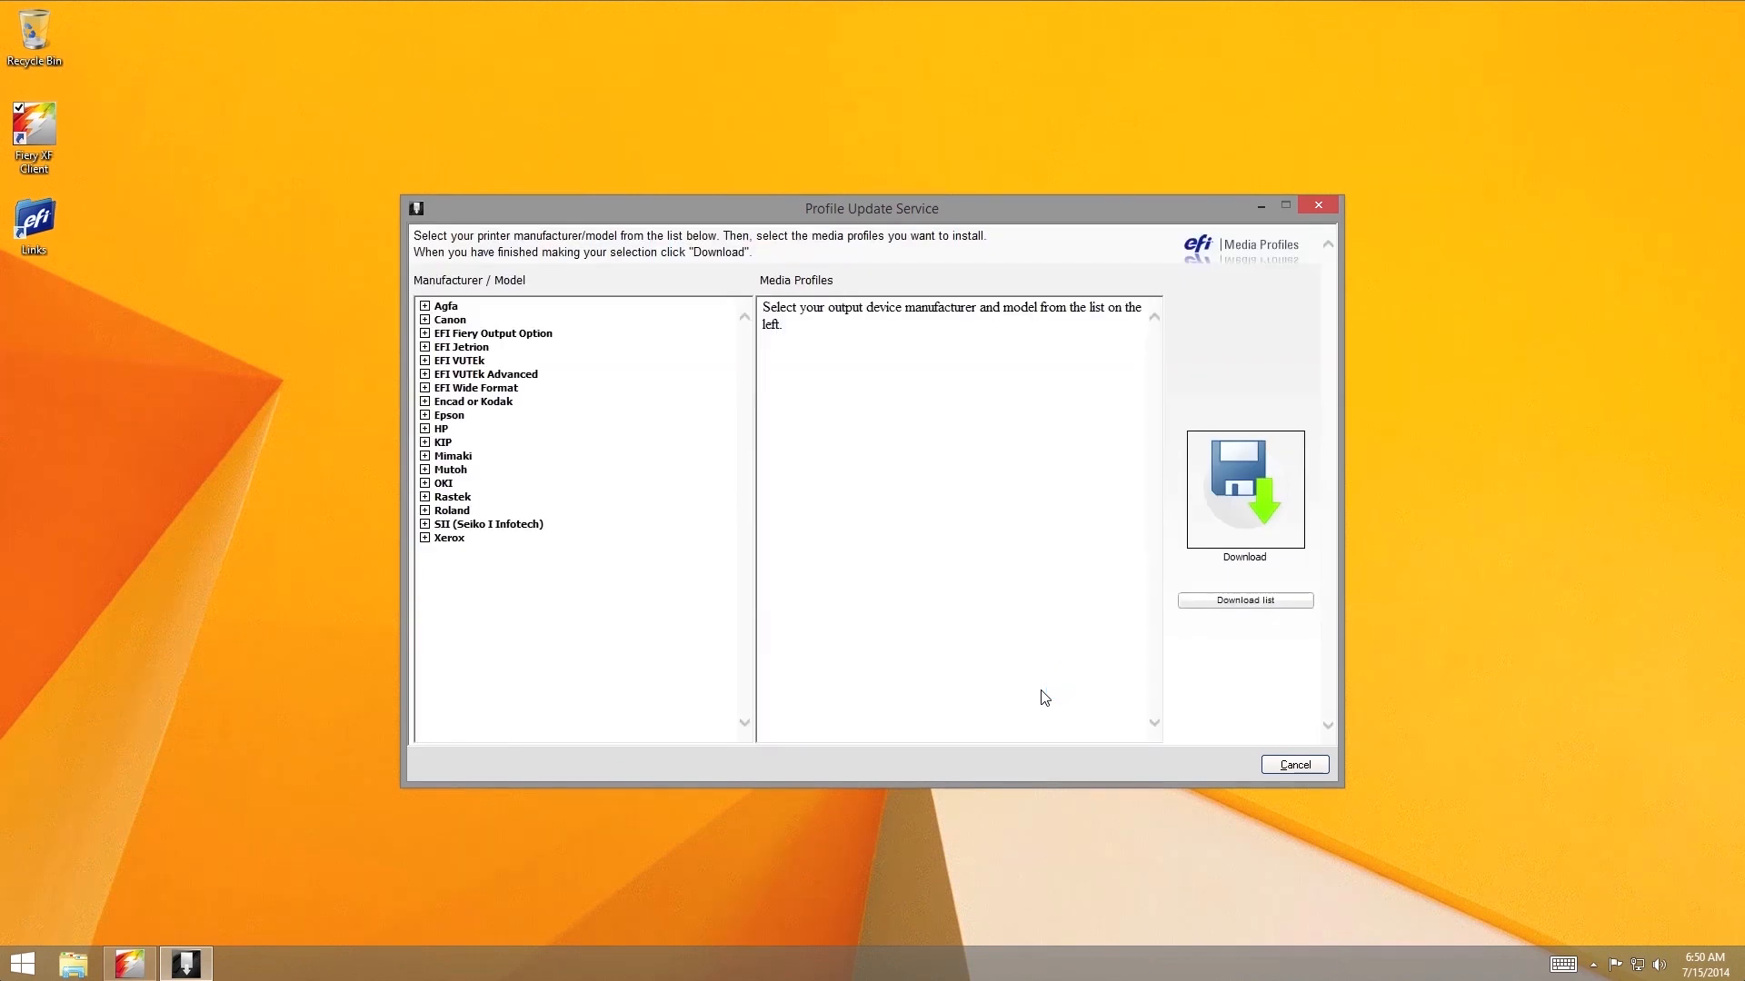
pyautogui.click(424, 375)
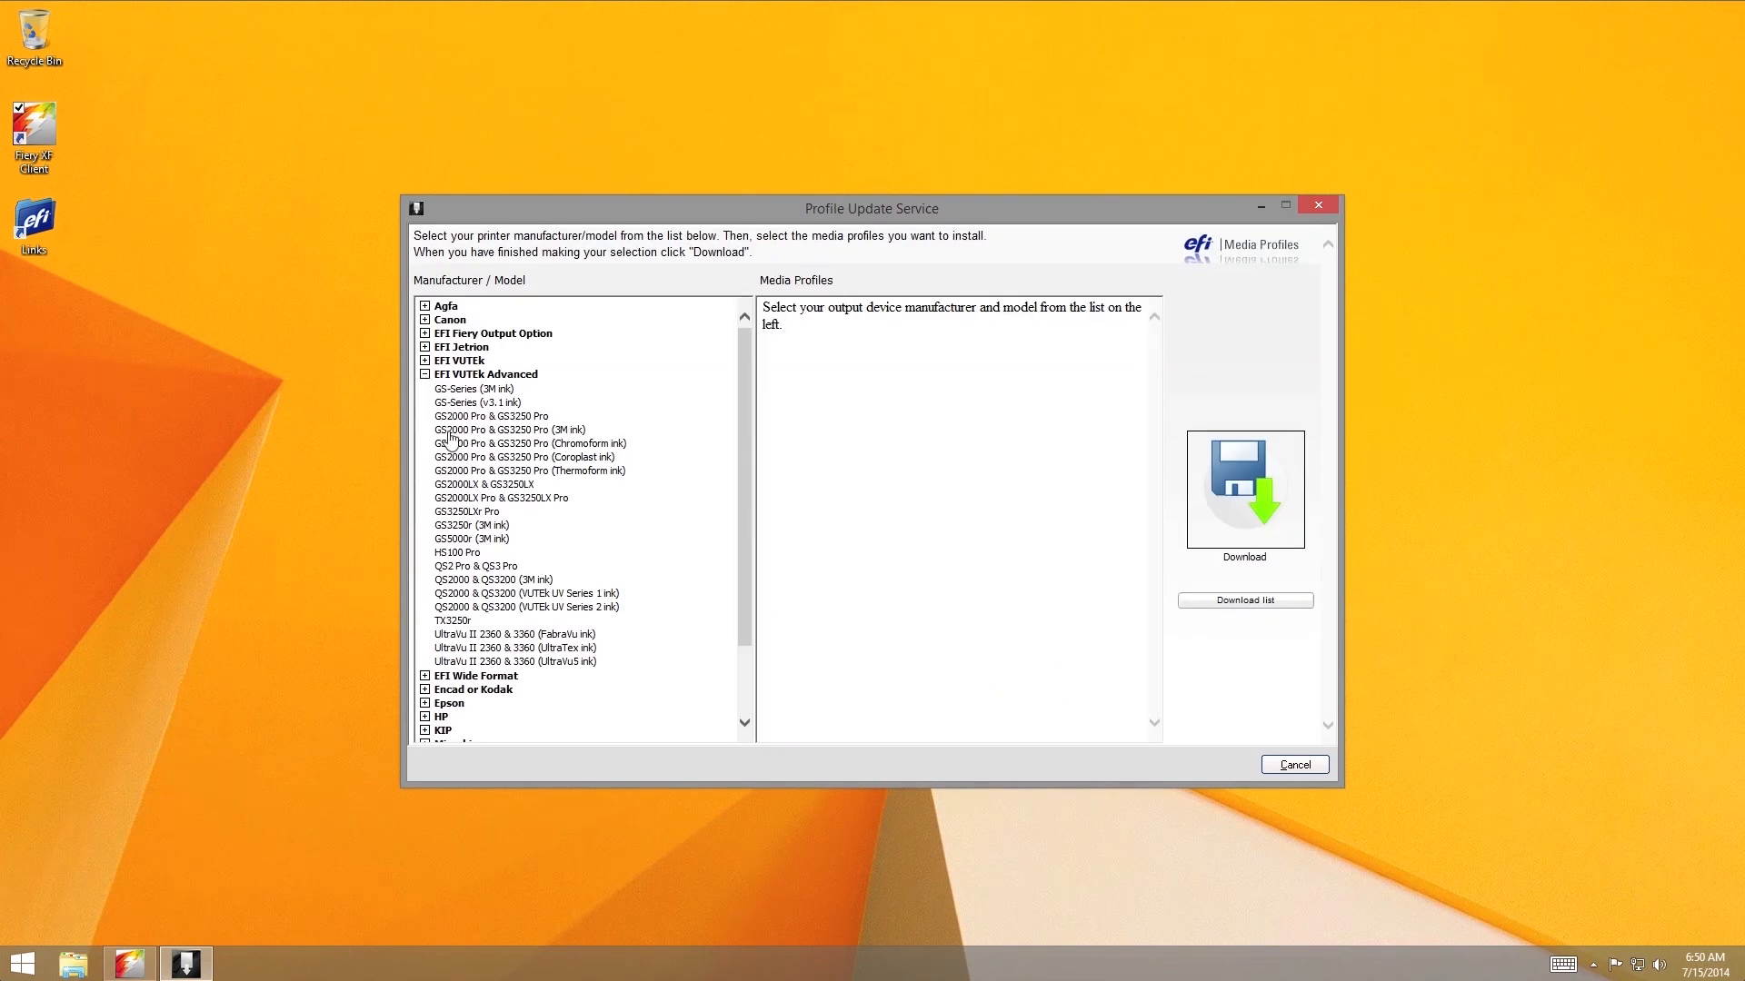
pyautogui.click(472, 553)
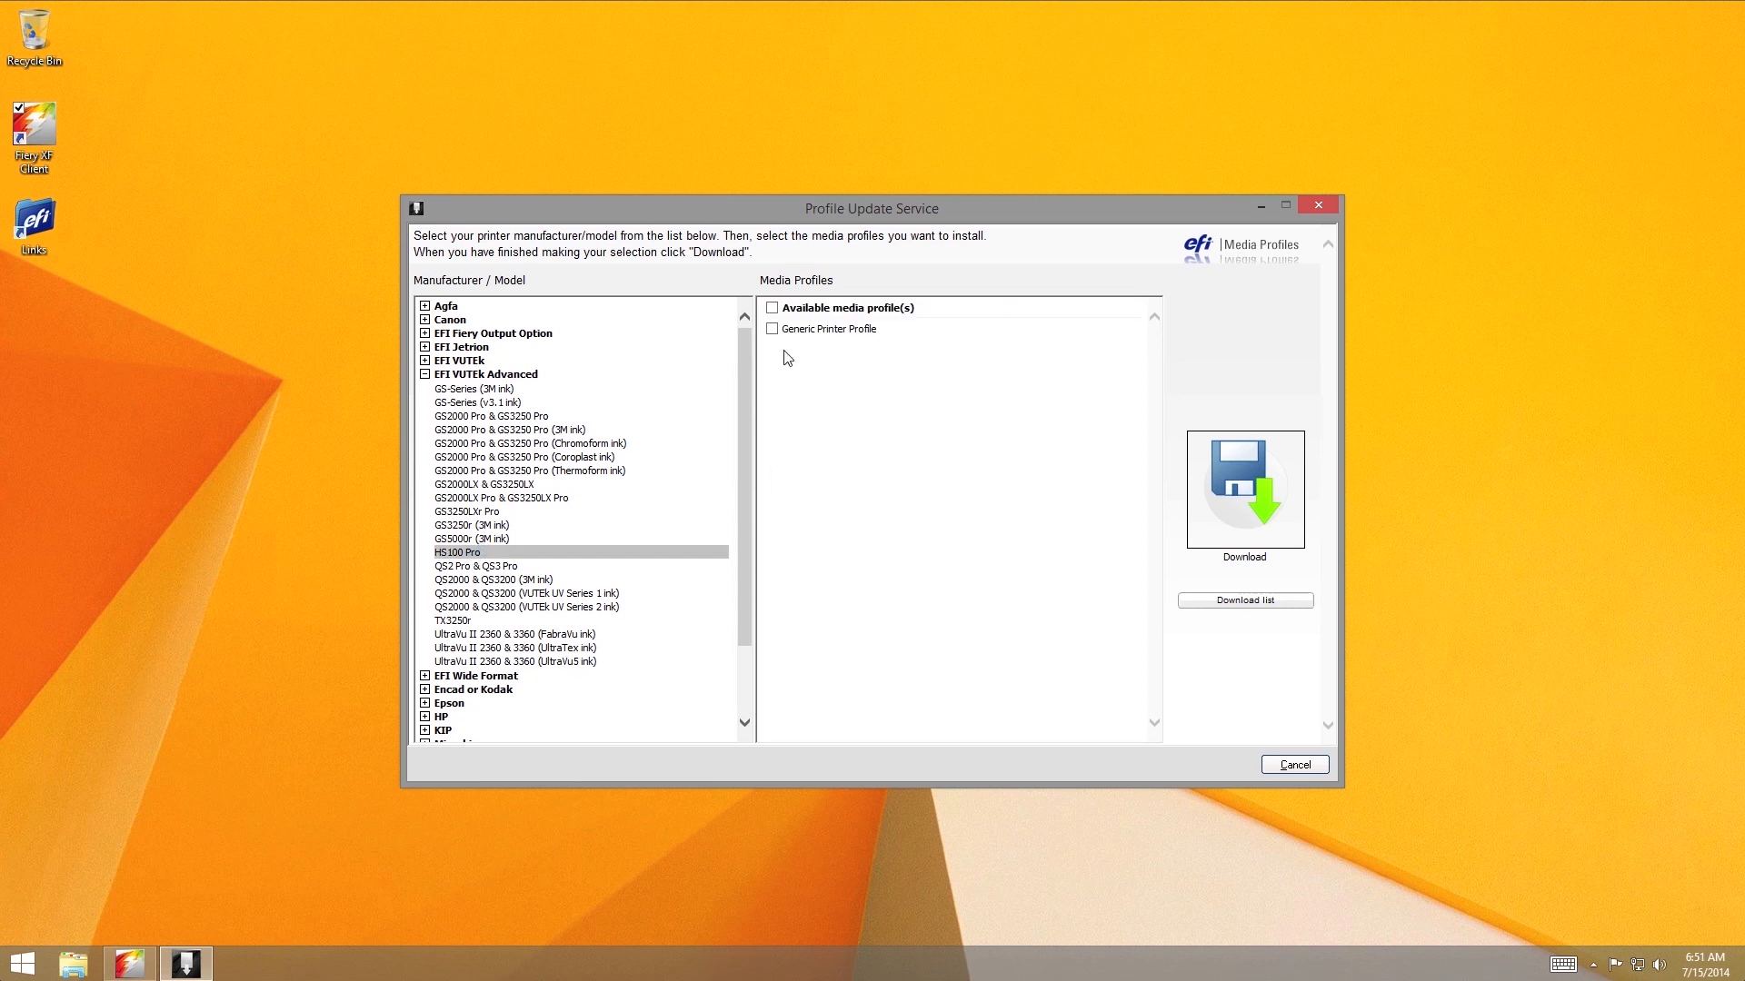
pyautogui.click(773, 329)
pyautogui.click(1246, 482)
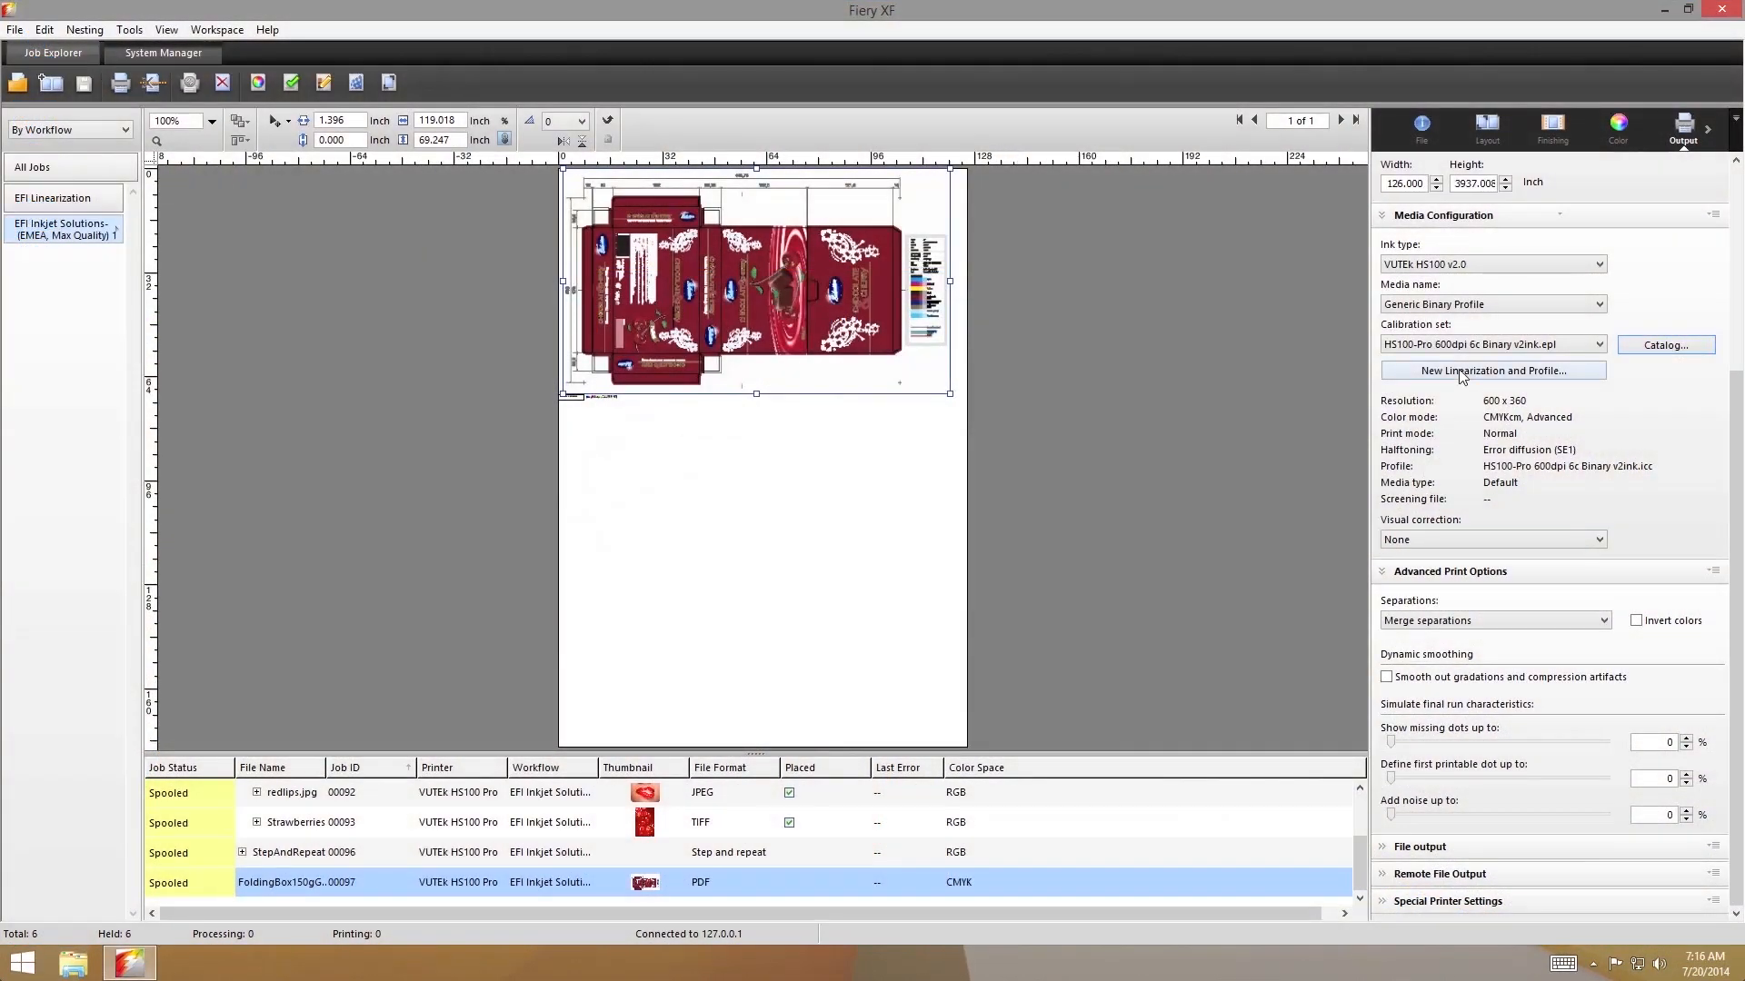
pyautogui.click(1461, 372)
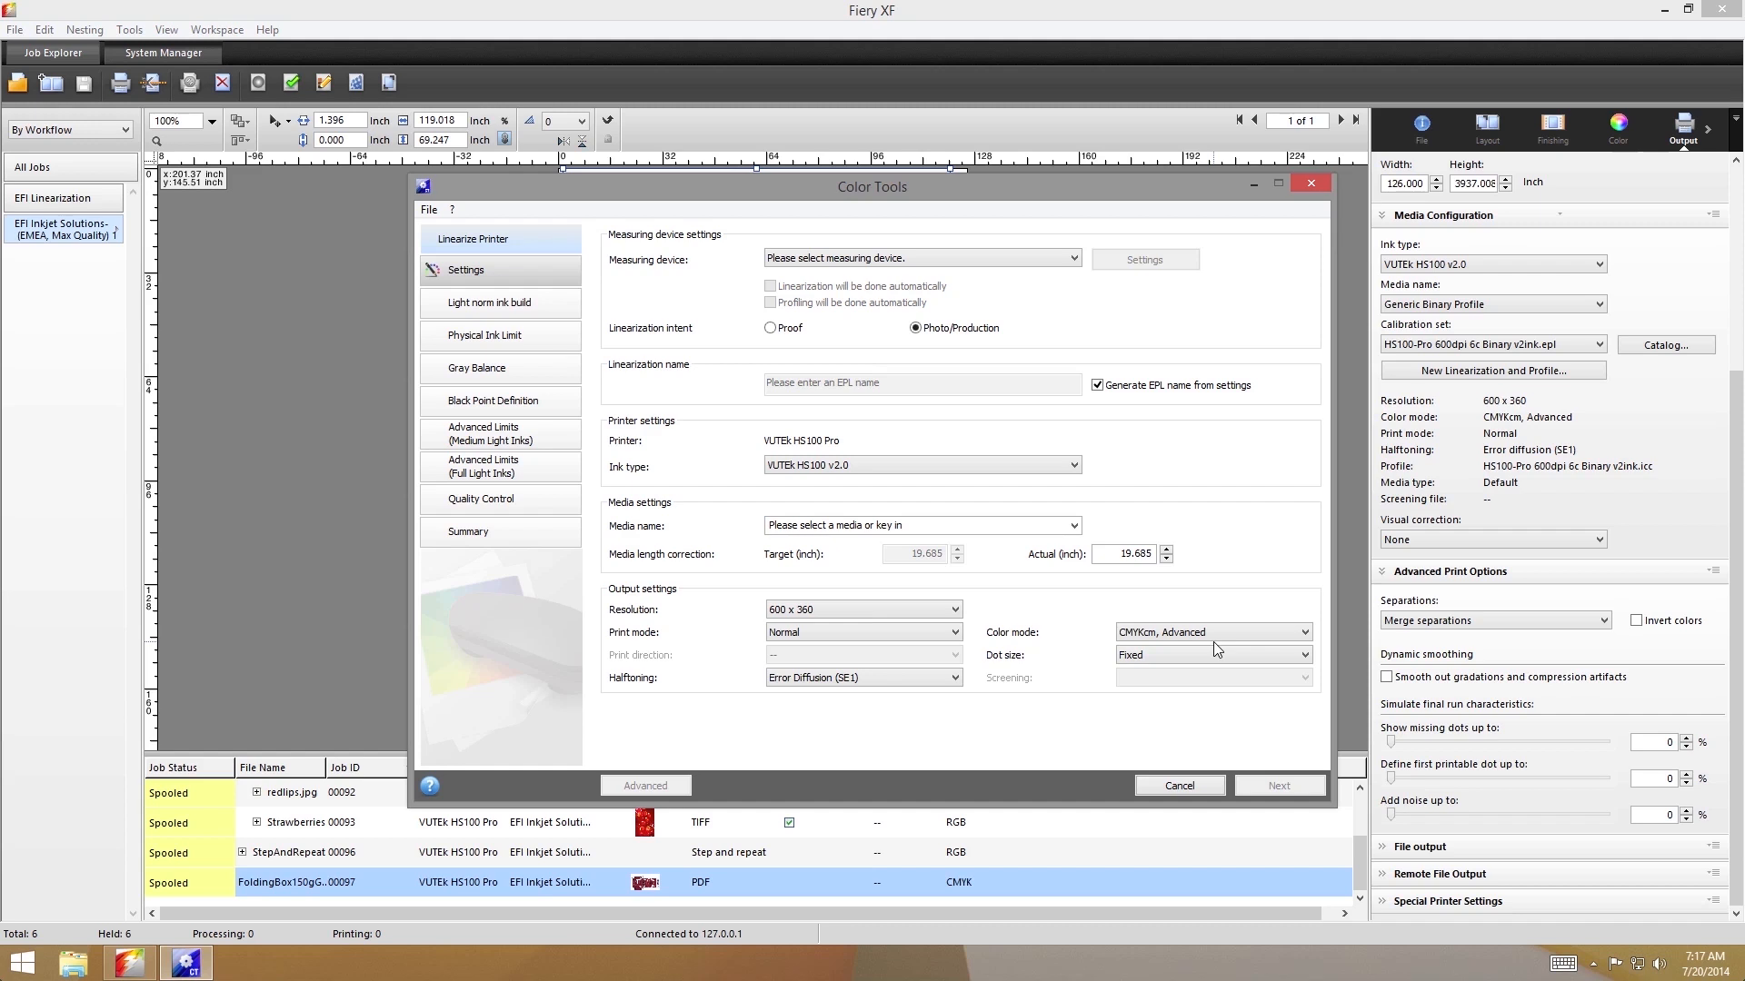
pyautogui.click(1320, 191)
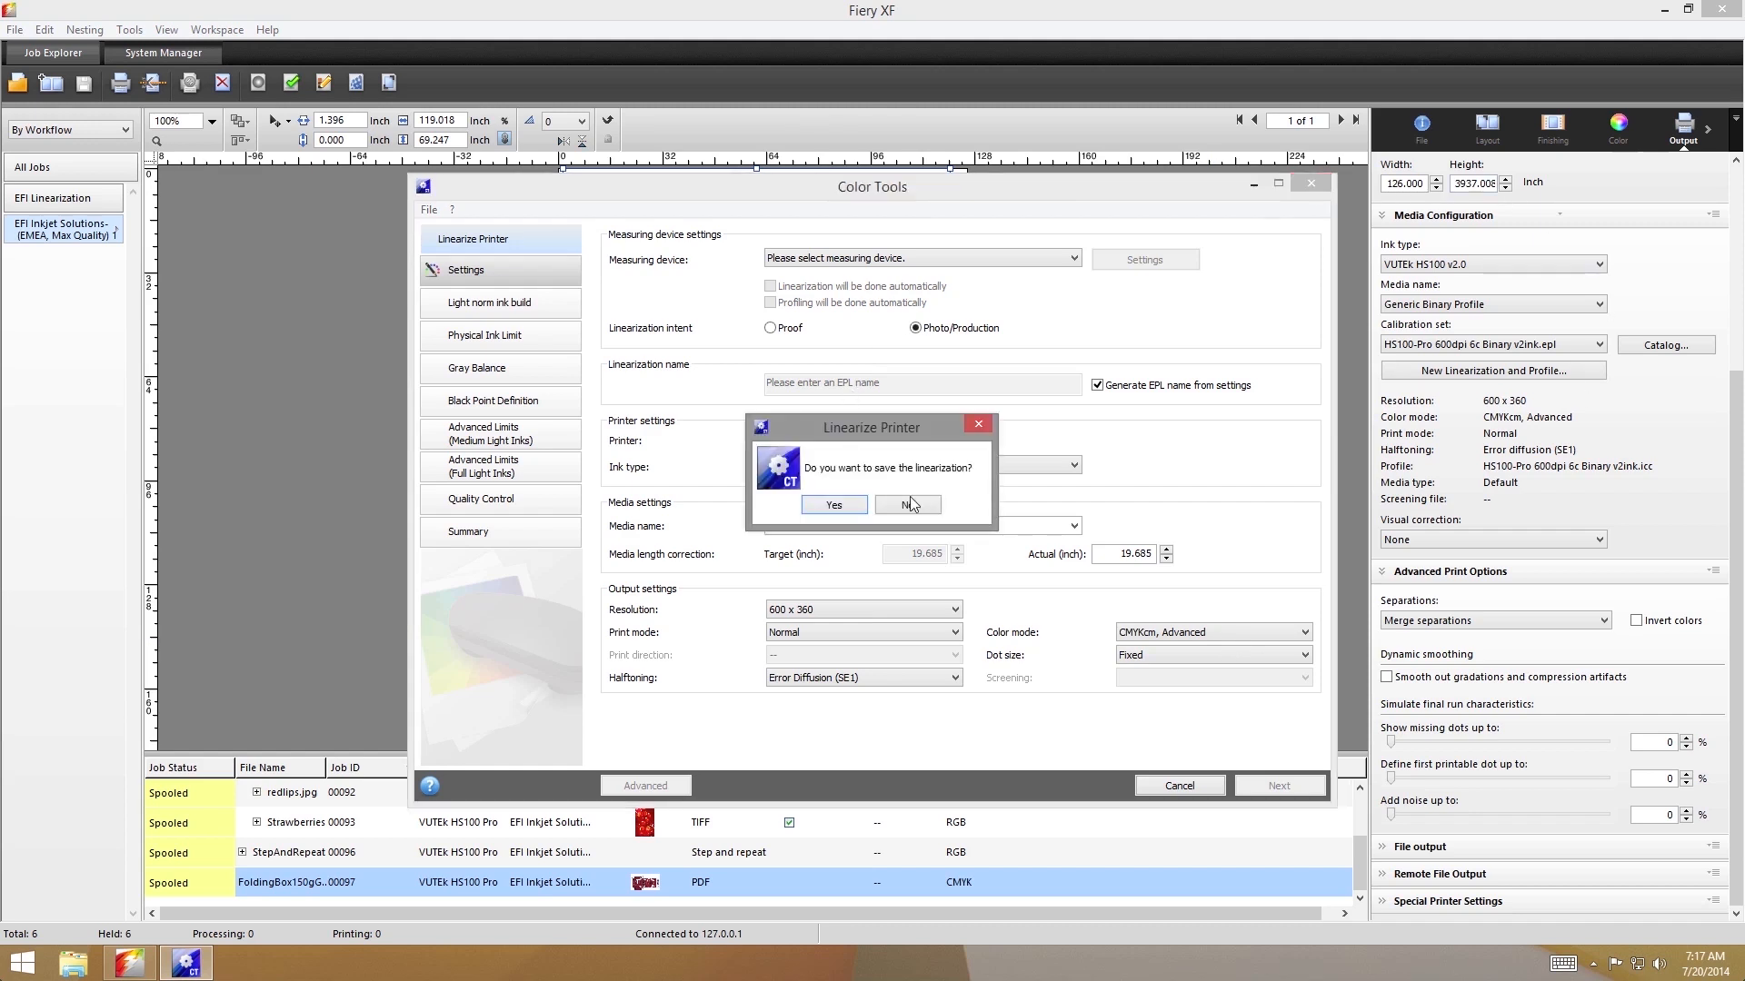
pyautogui.click(909, 504)
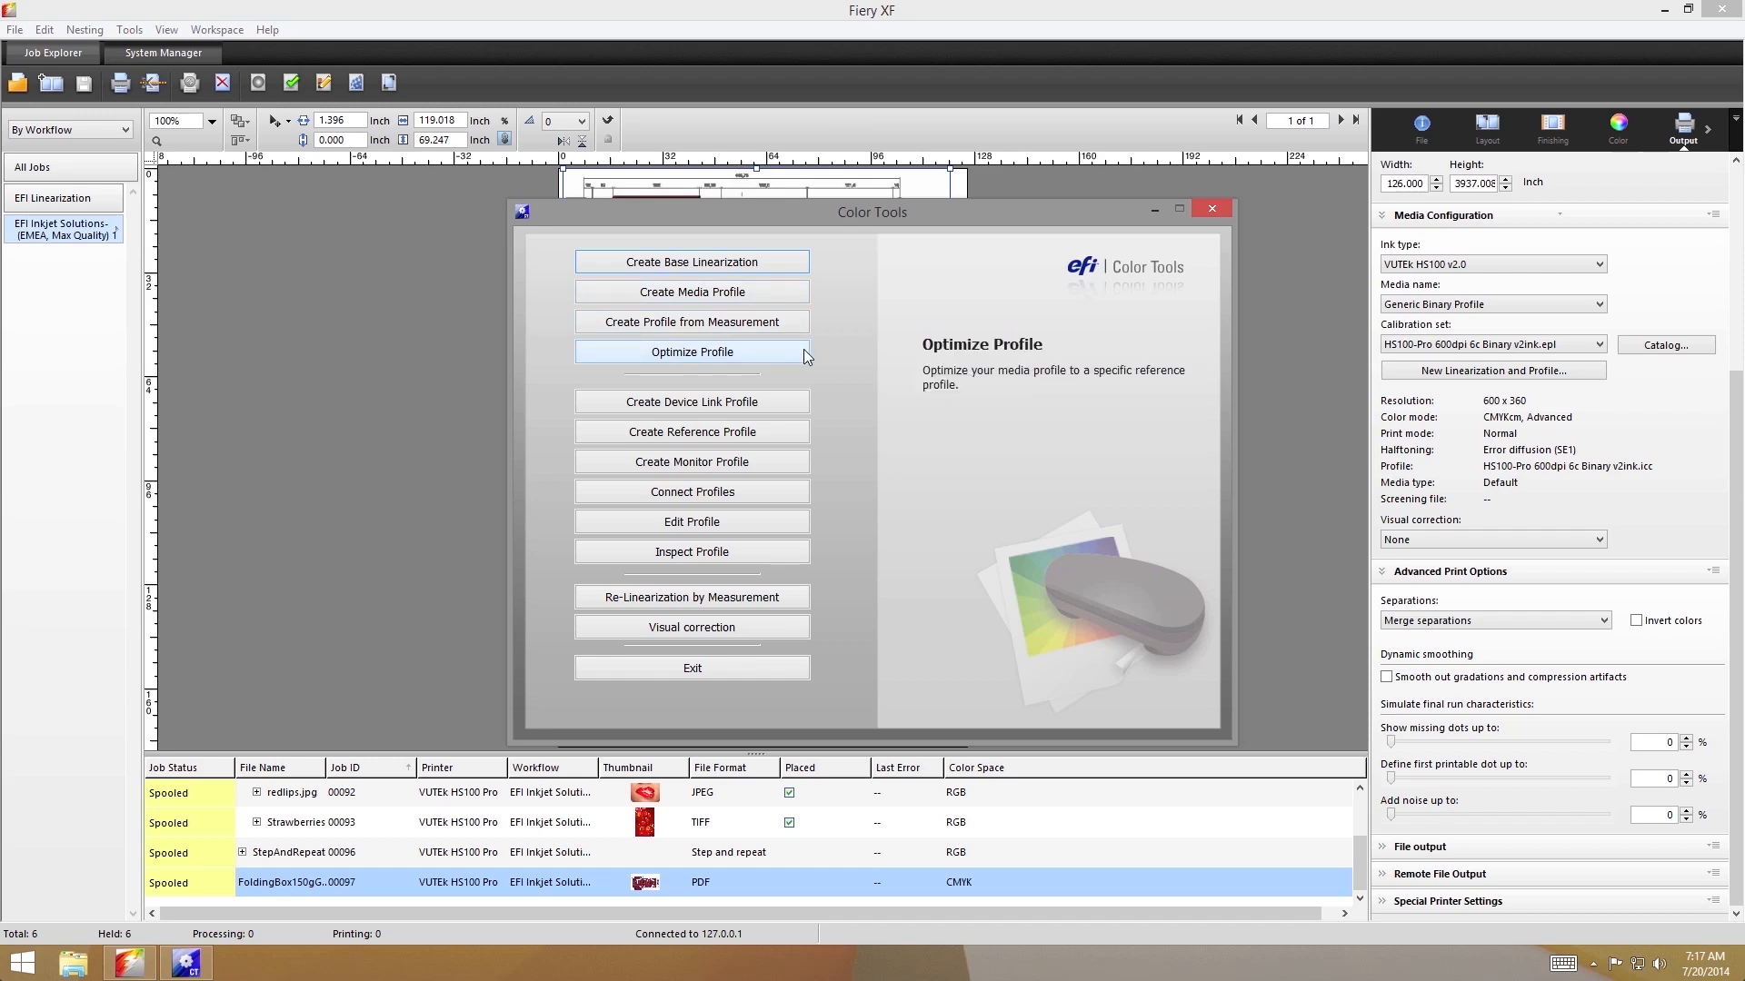
pyautogui.click(1213, 211)
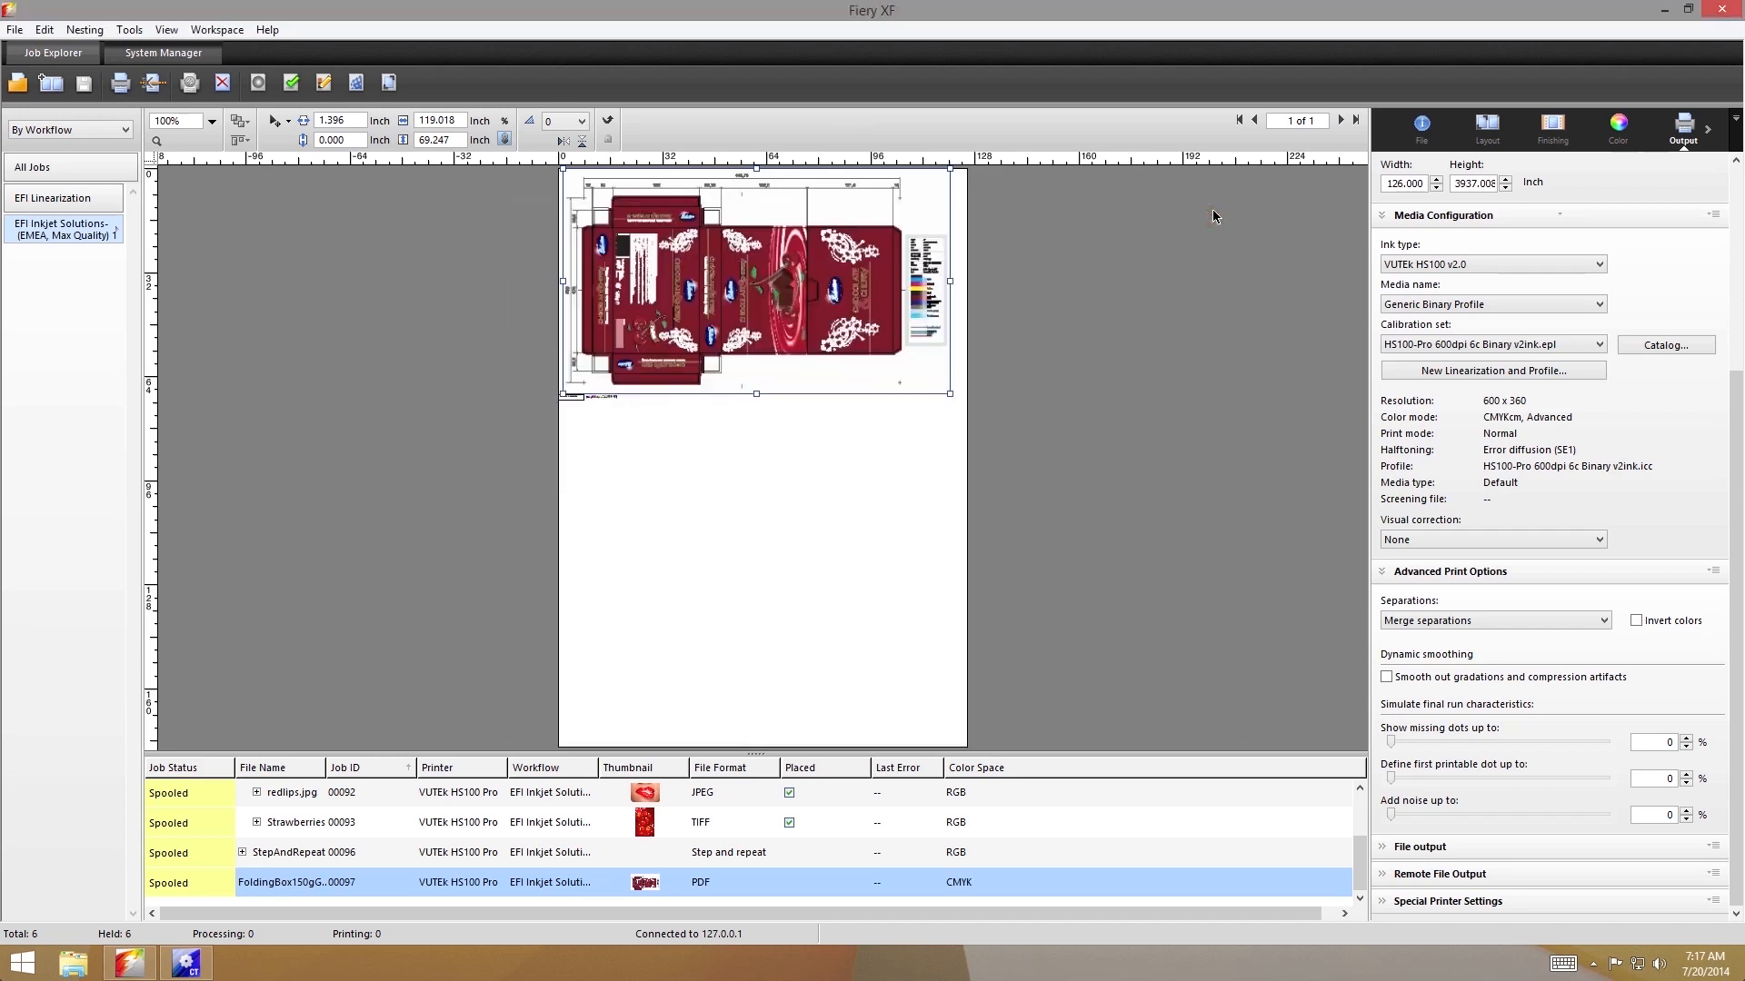
# Step: Show the Verify settings down to the DynamicWedge and IDEAlliance ISO 12647-7 control strips
pyautogui.click(1708, 132)
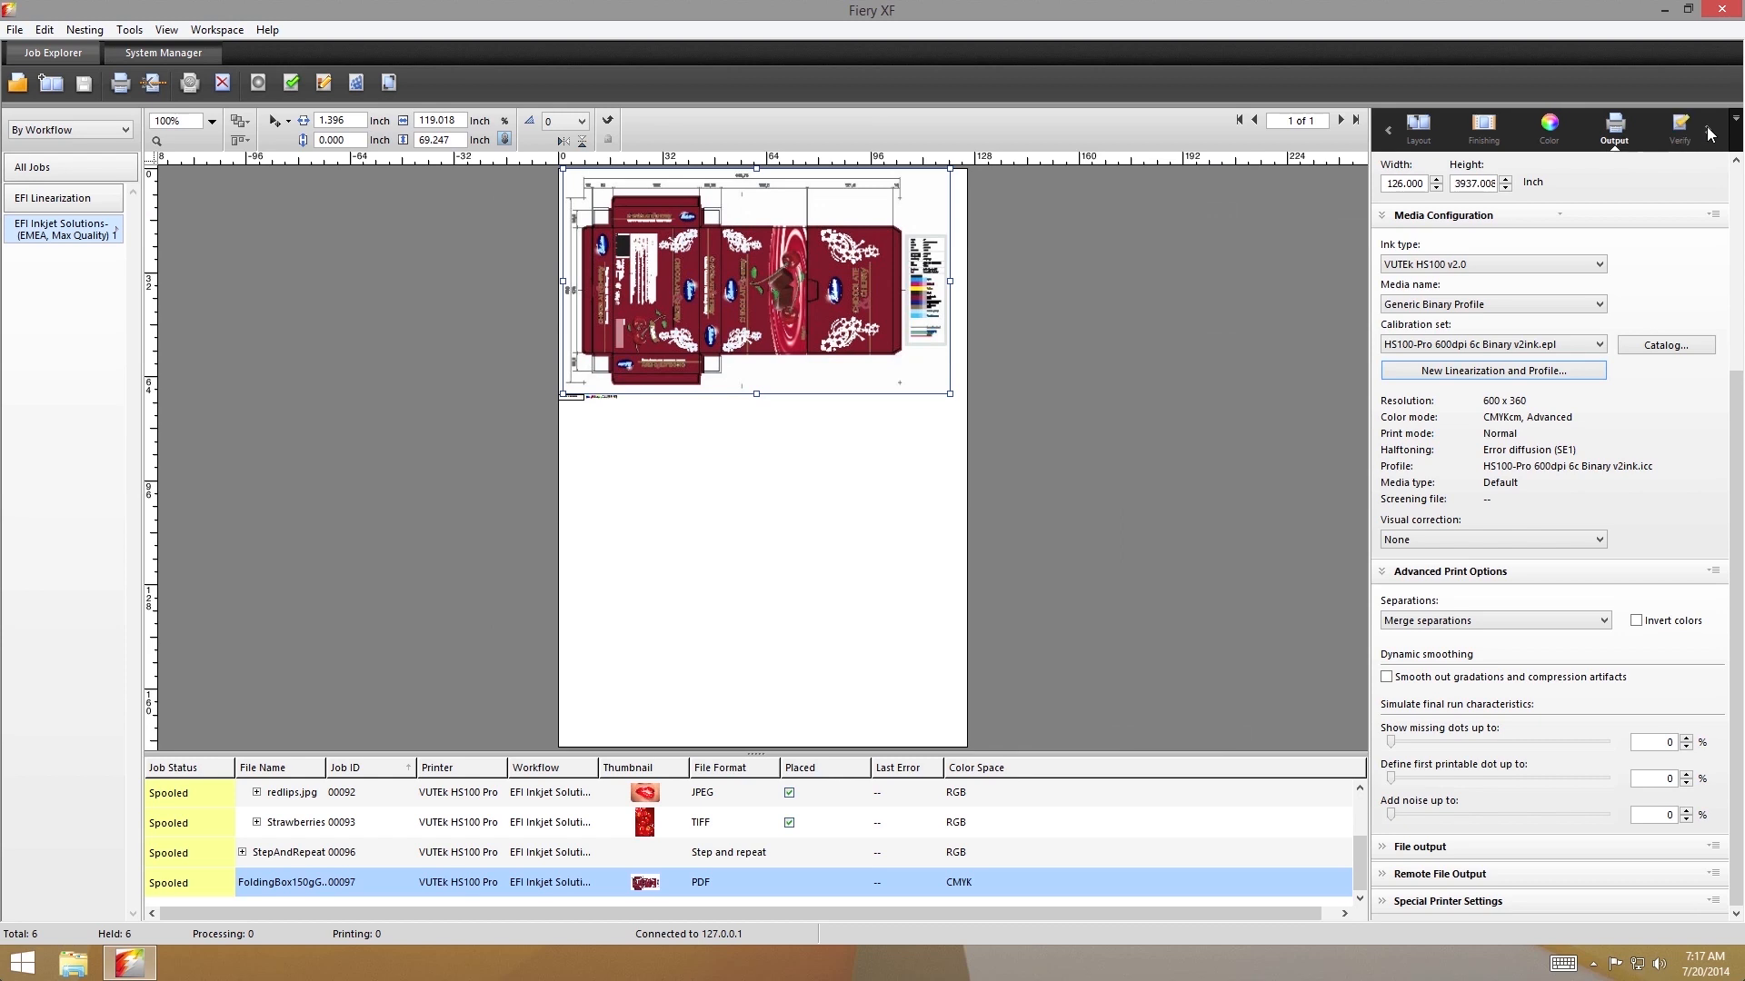
pyautogui.click(1687, 129)
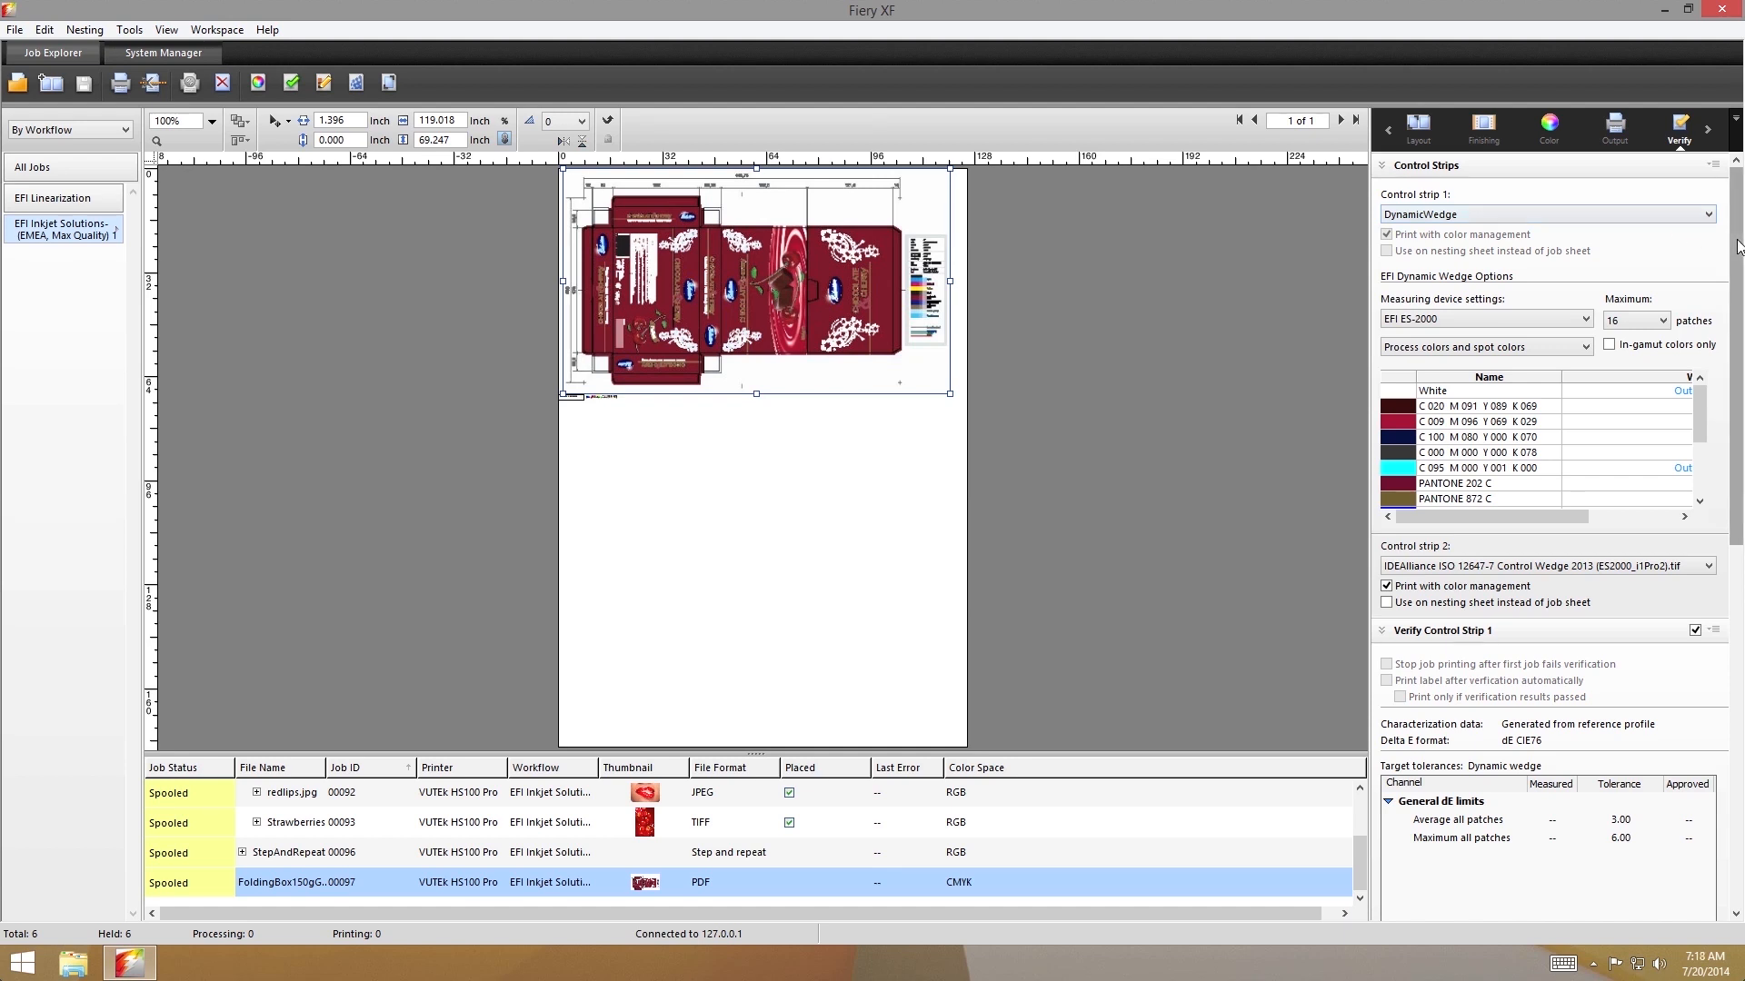
pyautogui.moveTo(1738, 245); pyautogui.dragTo(1739, 648)
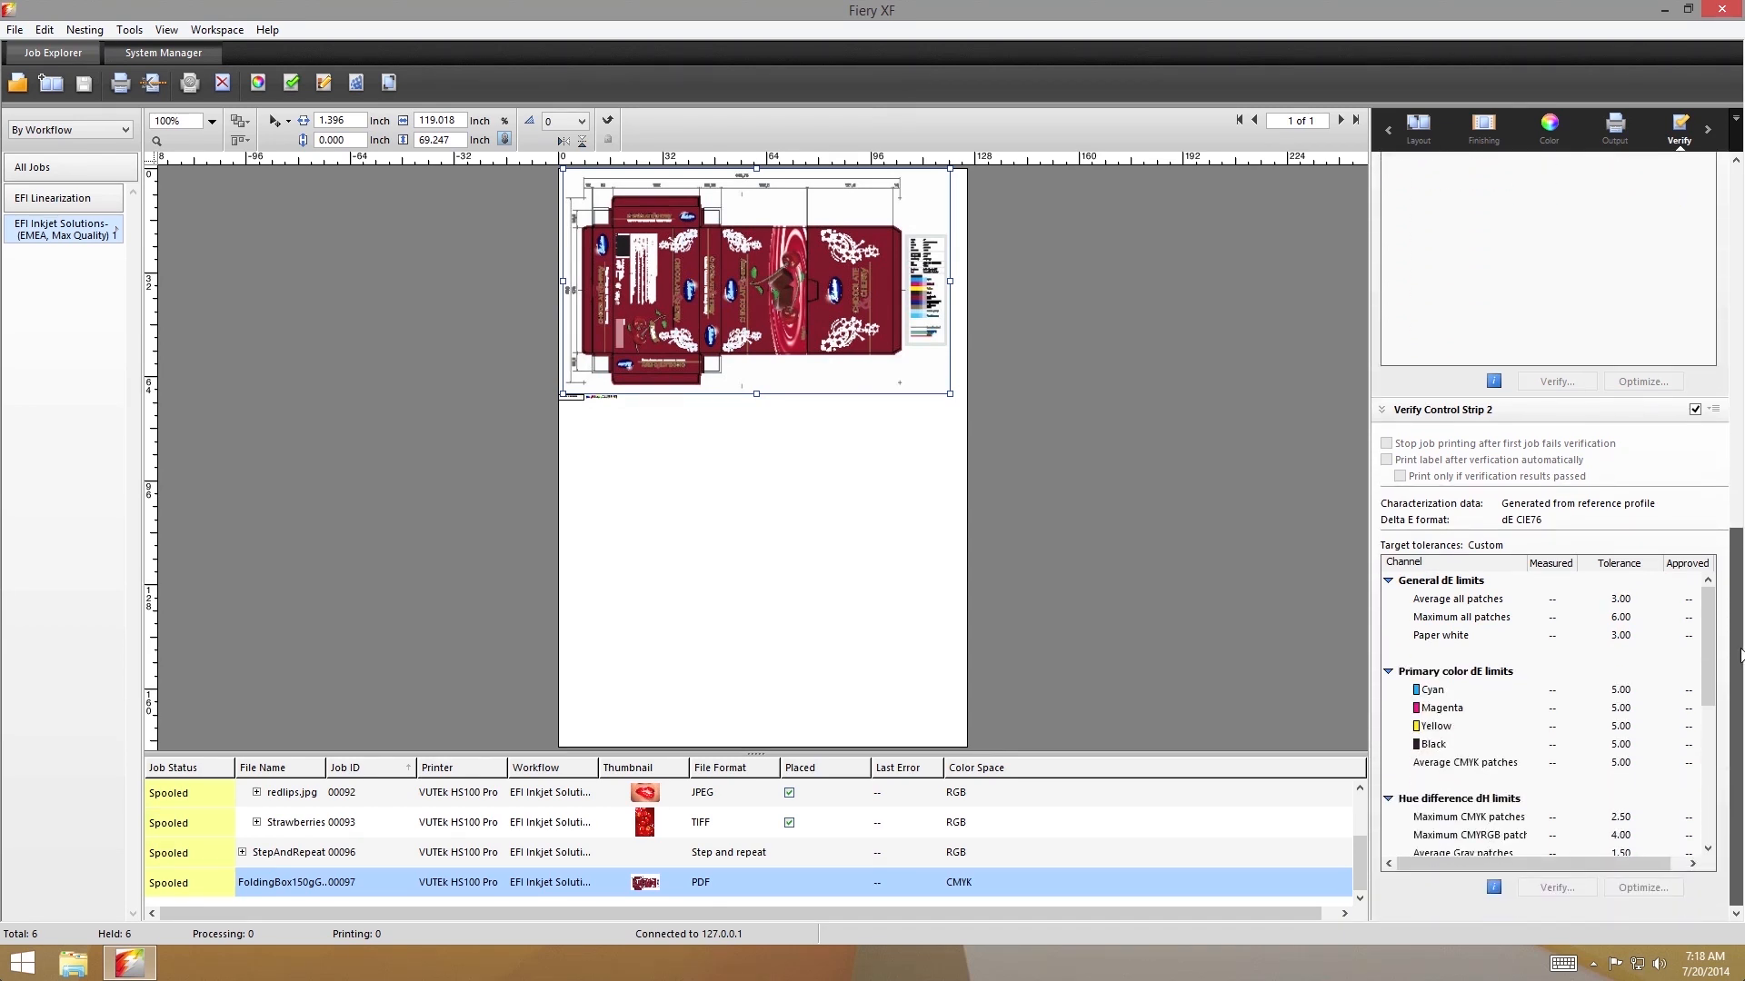